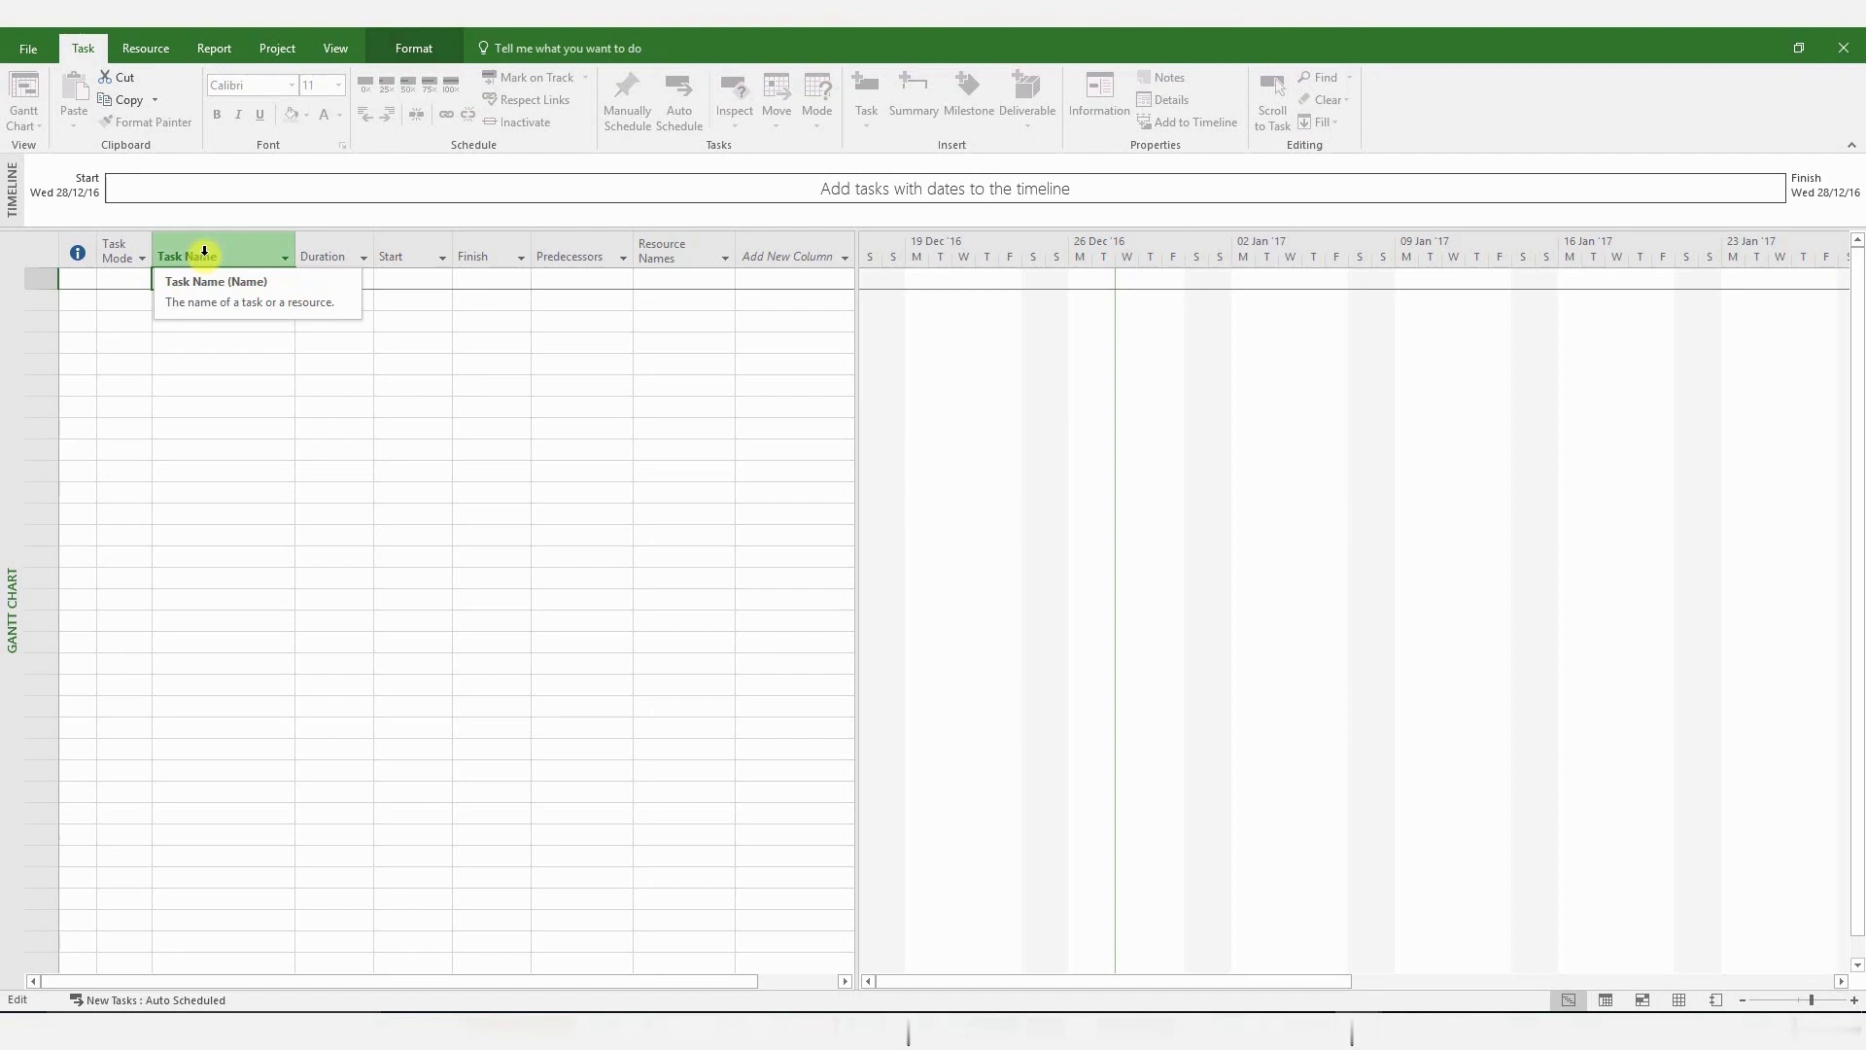
# Insert a WBS column before the Task Name column.
pyautogui.rightClick(204, 253)
pyautogui.click(248, 388)
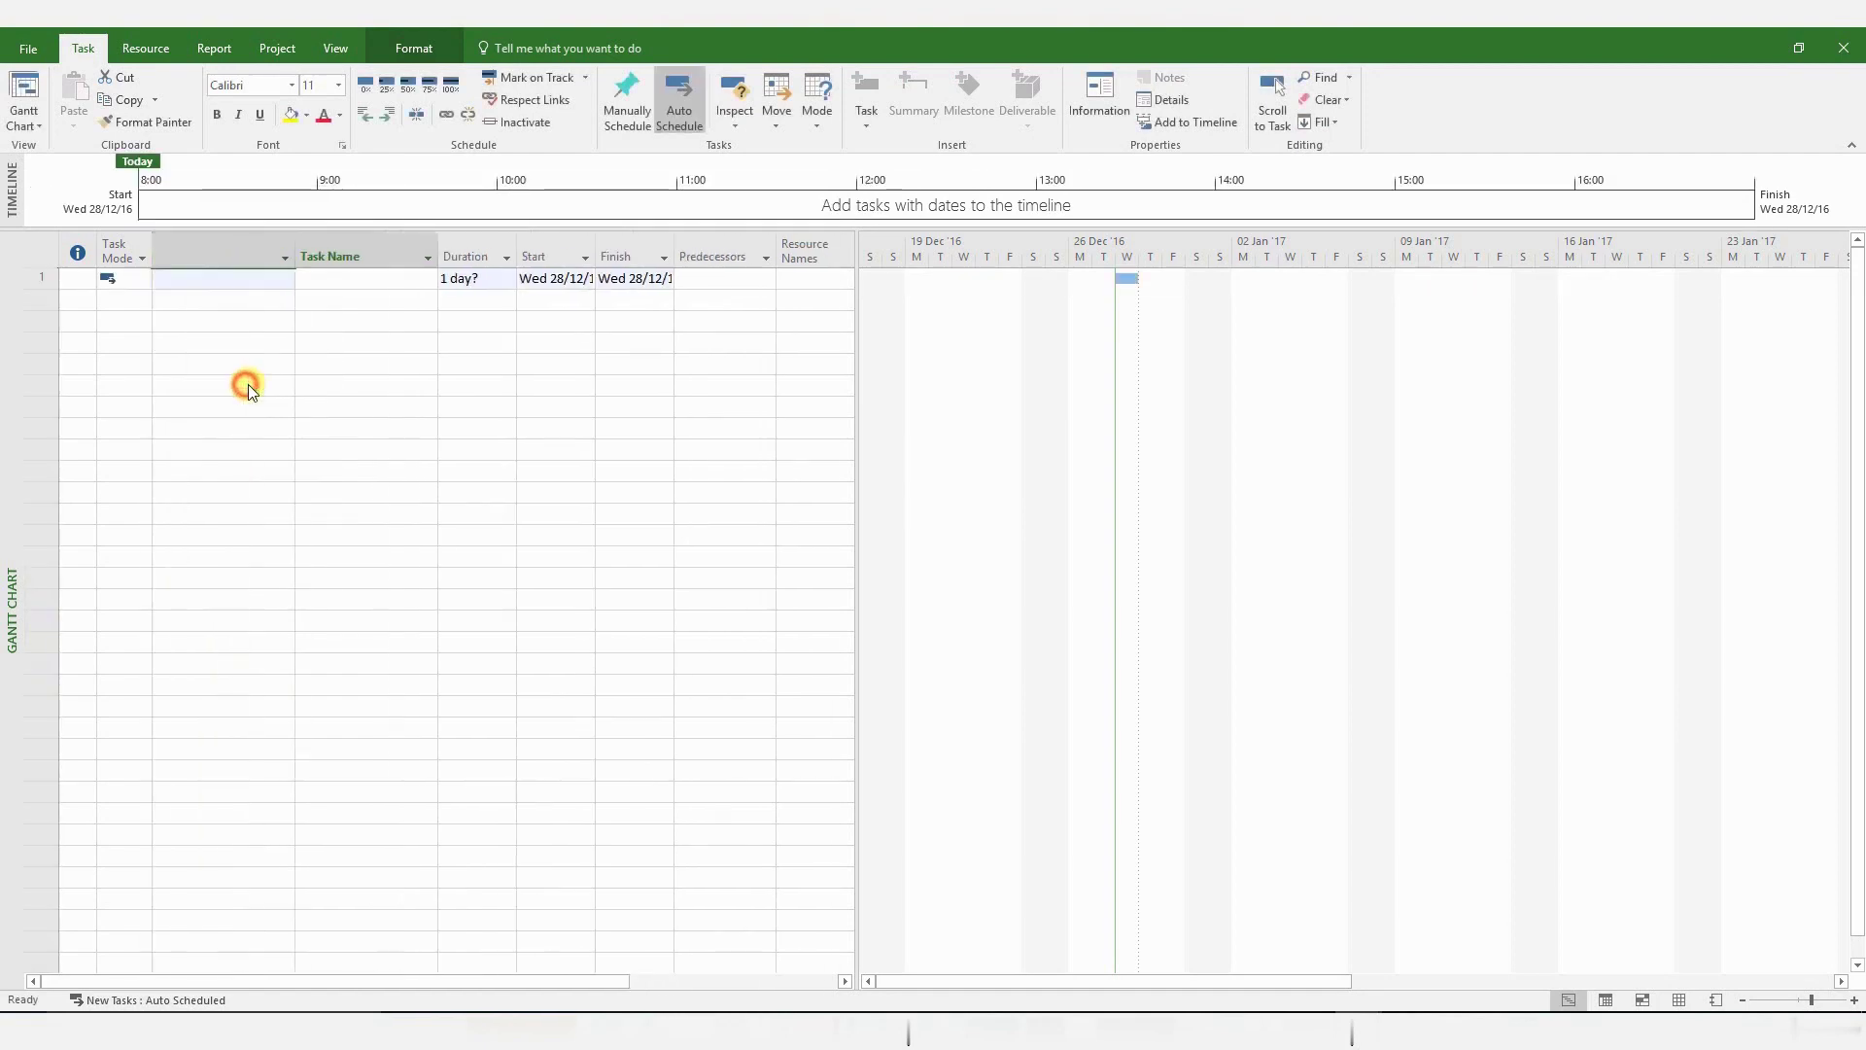
pyautogui.write('warning')
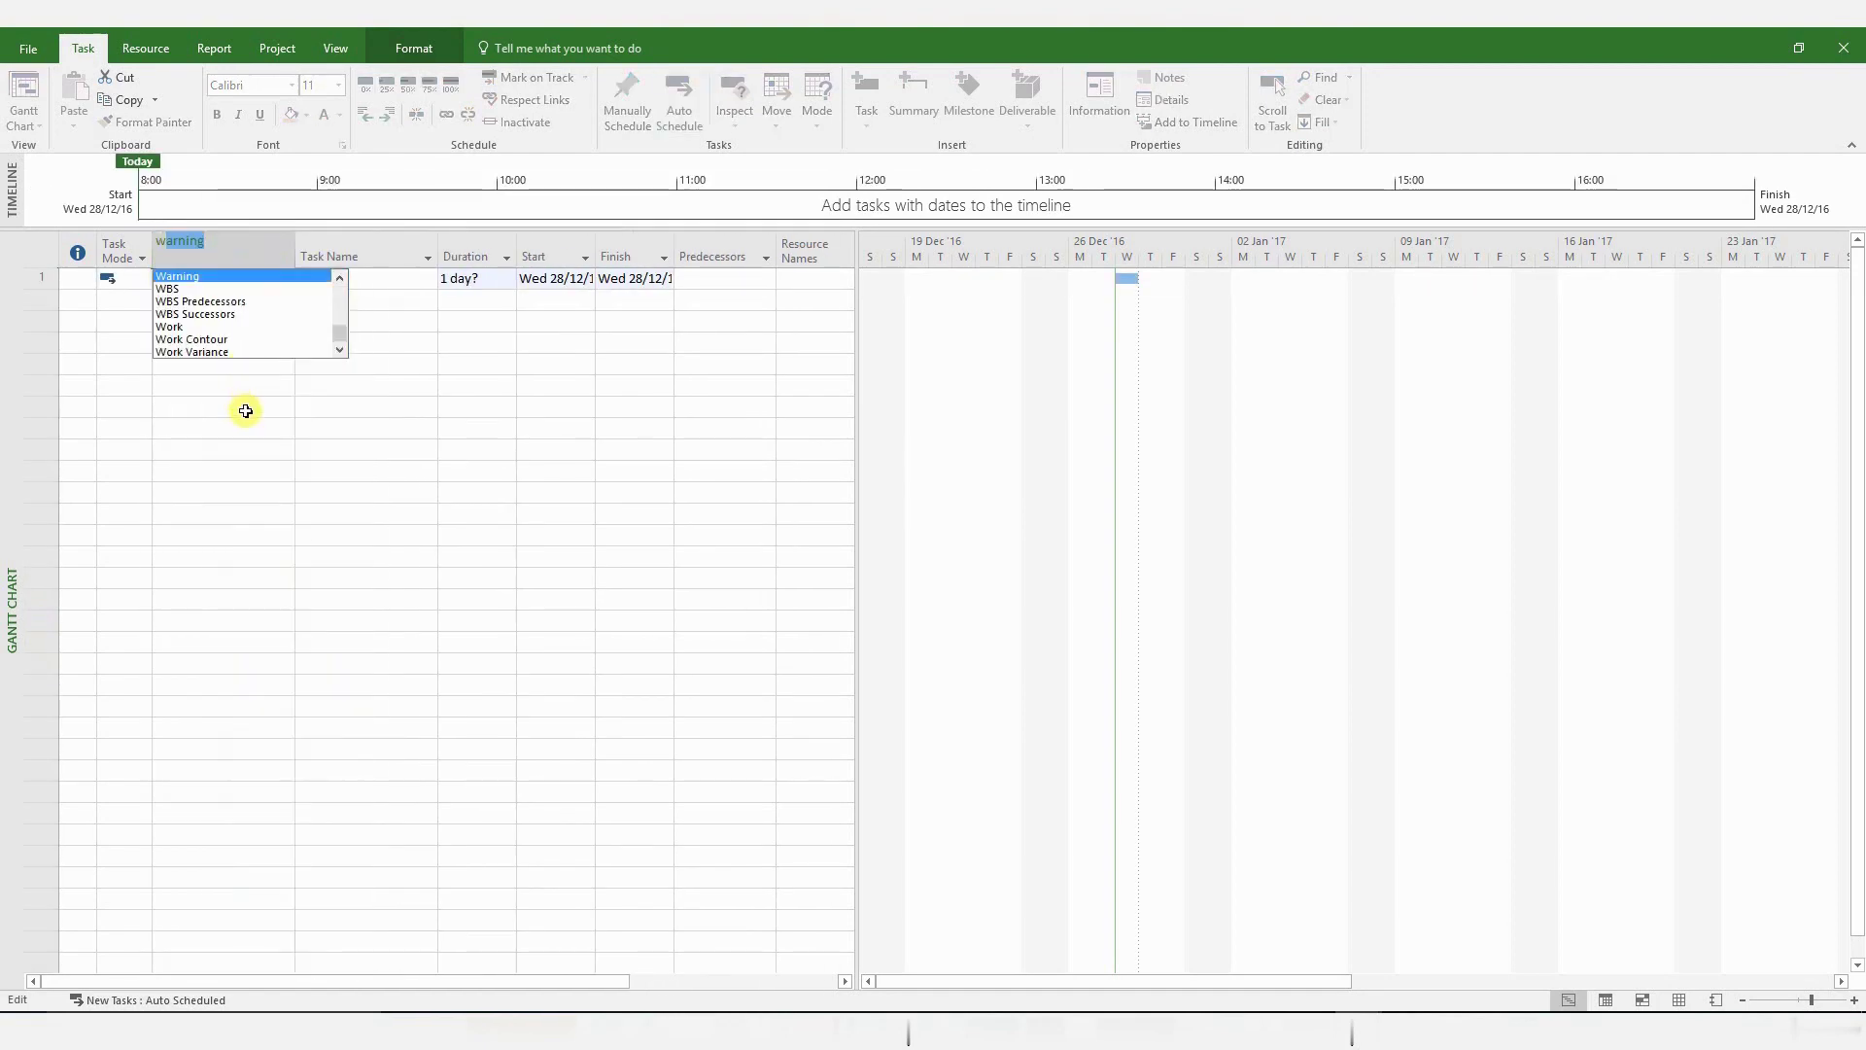
pyautogui.click(178, 291)
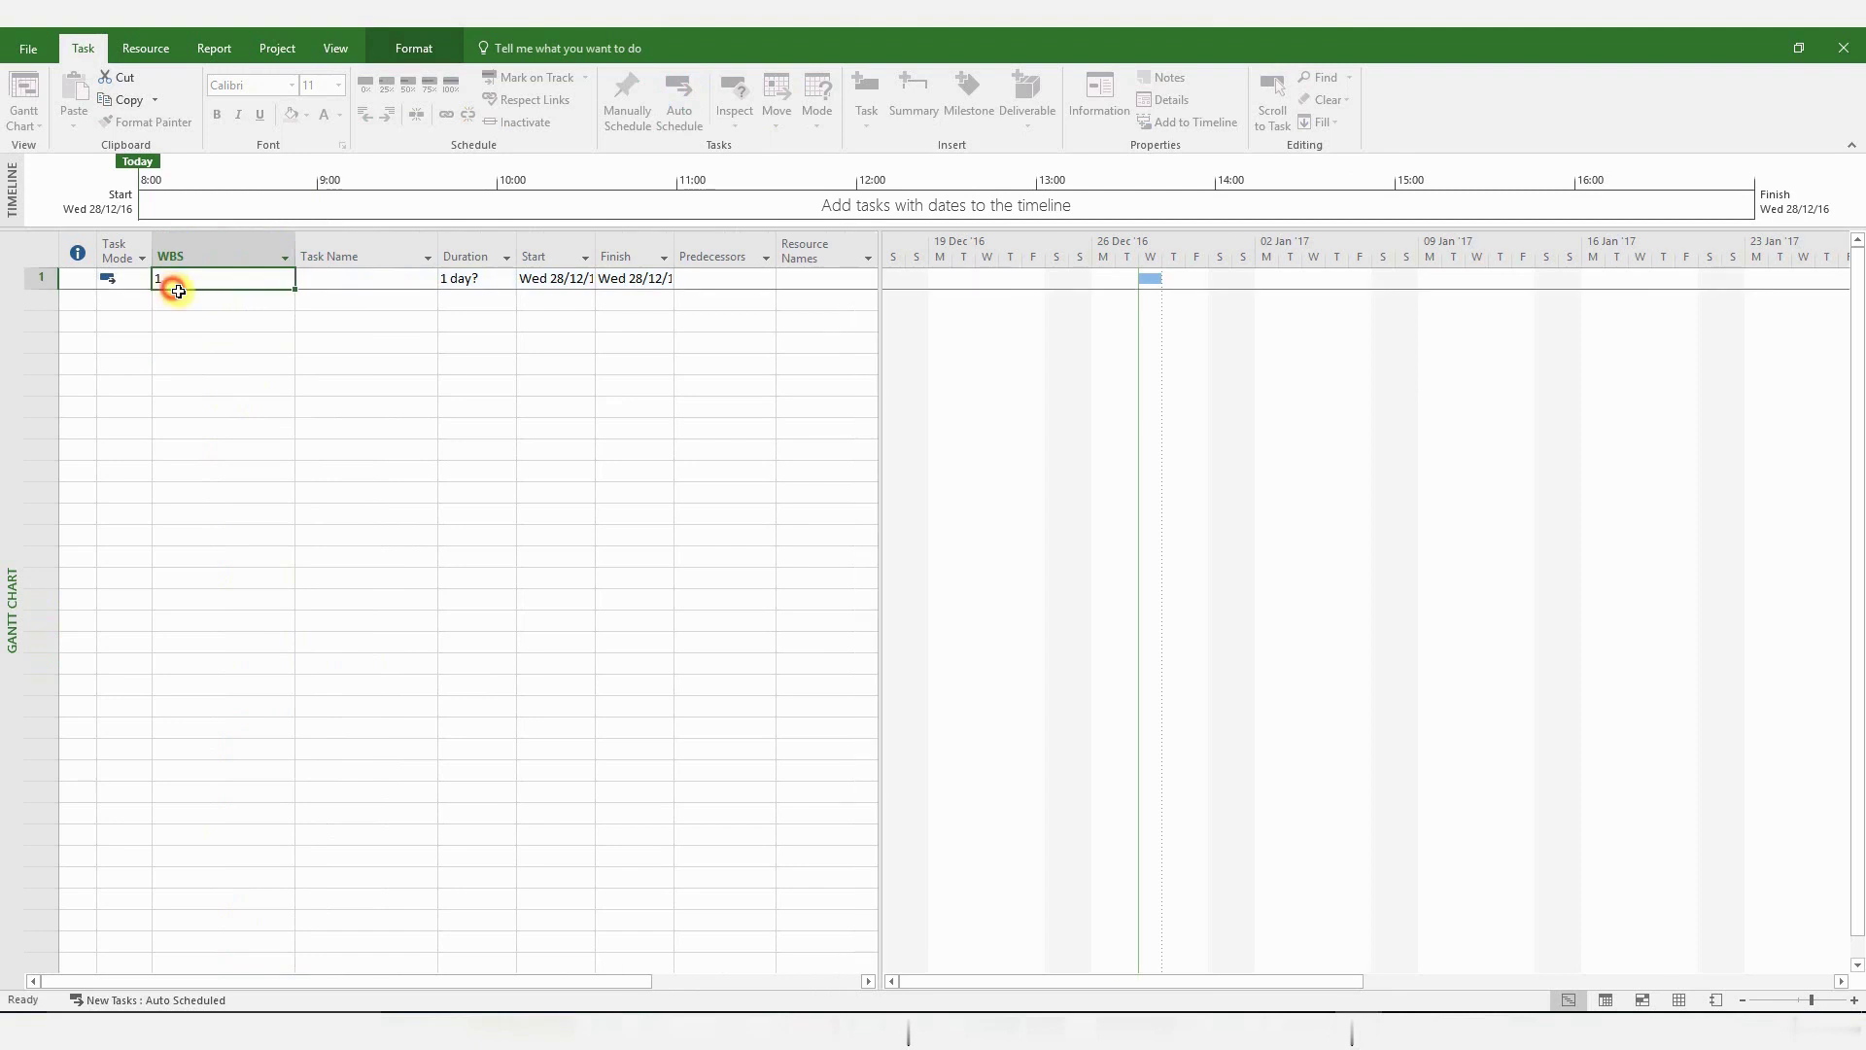
# Enter three tasks: Finish To Start, Construct Wall and Paint Wall.
pyautogui.click(369, 282)
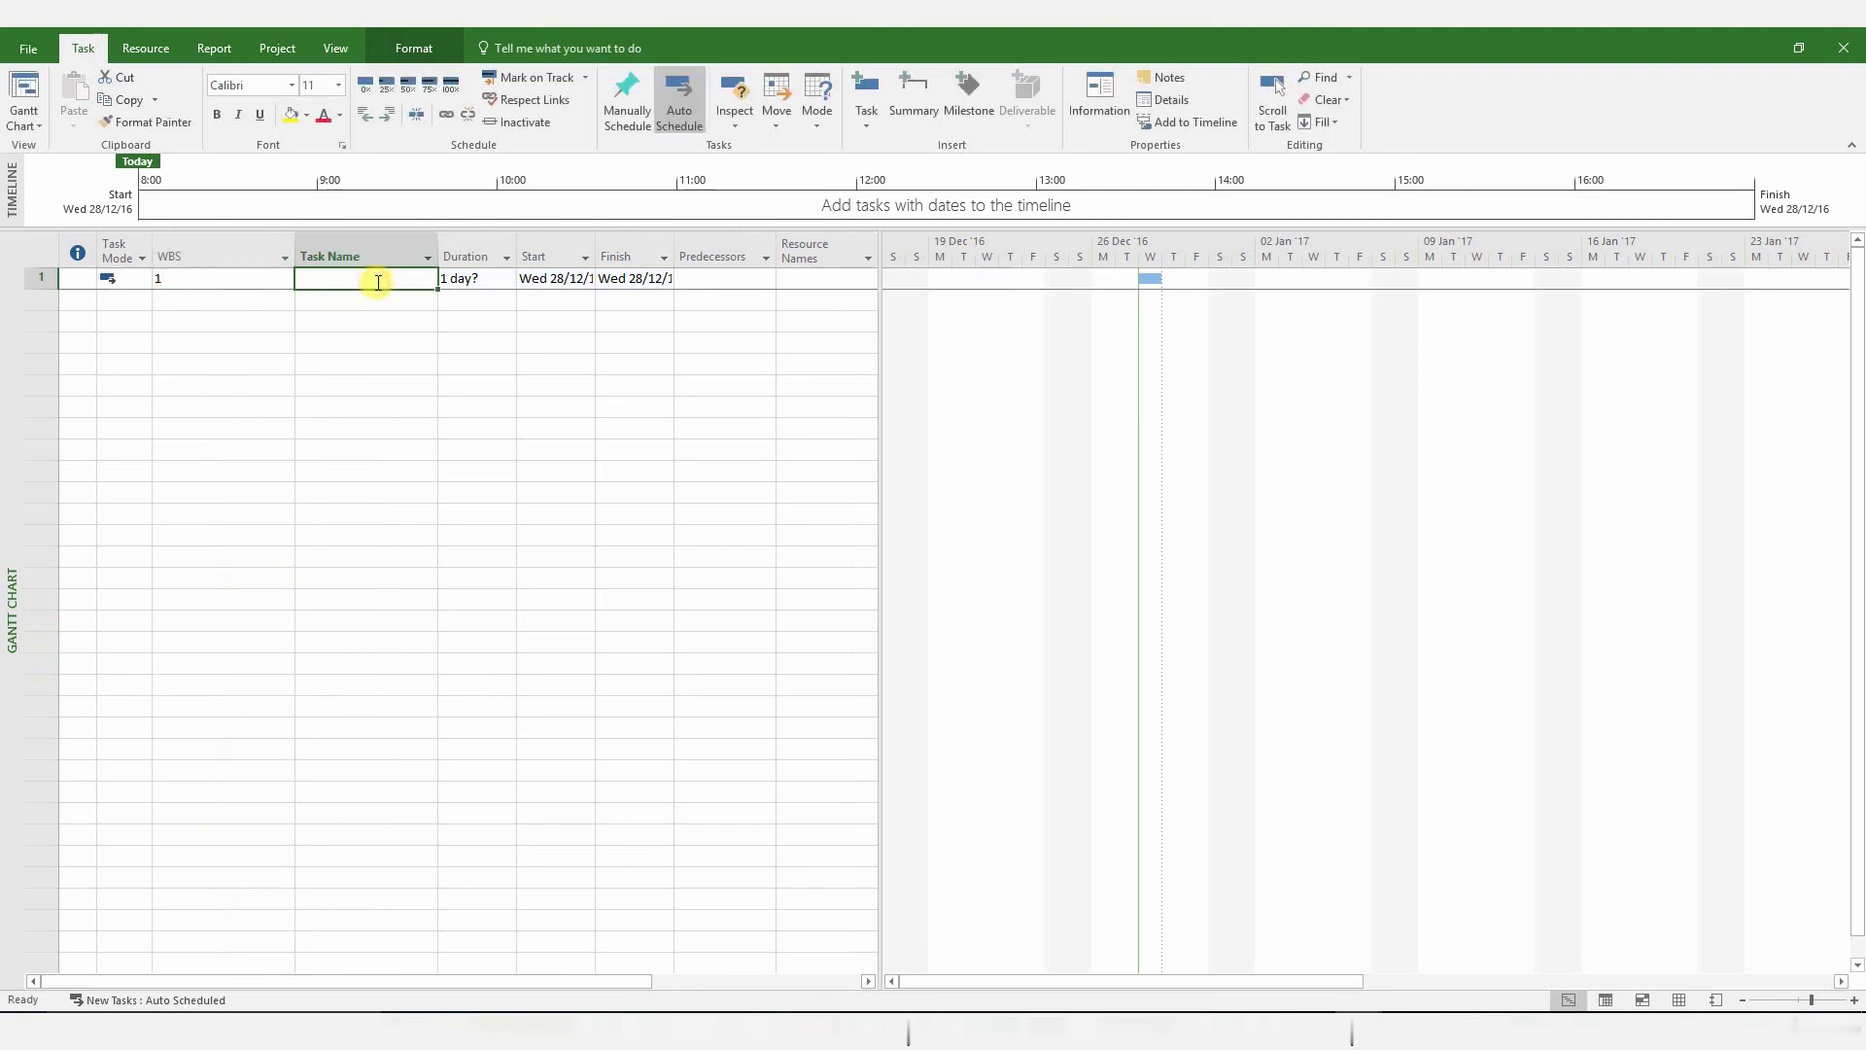
pyautogui.write('Finish T')
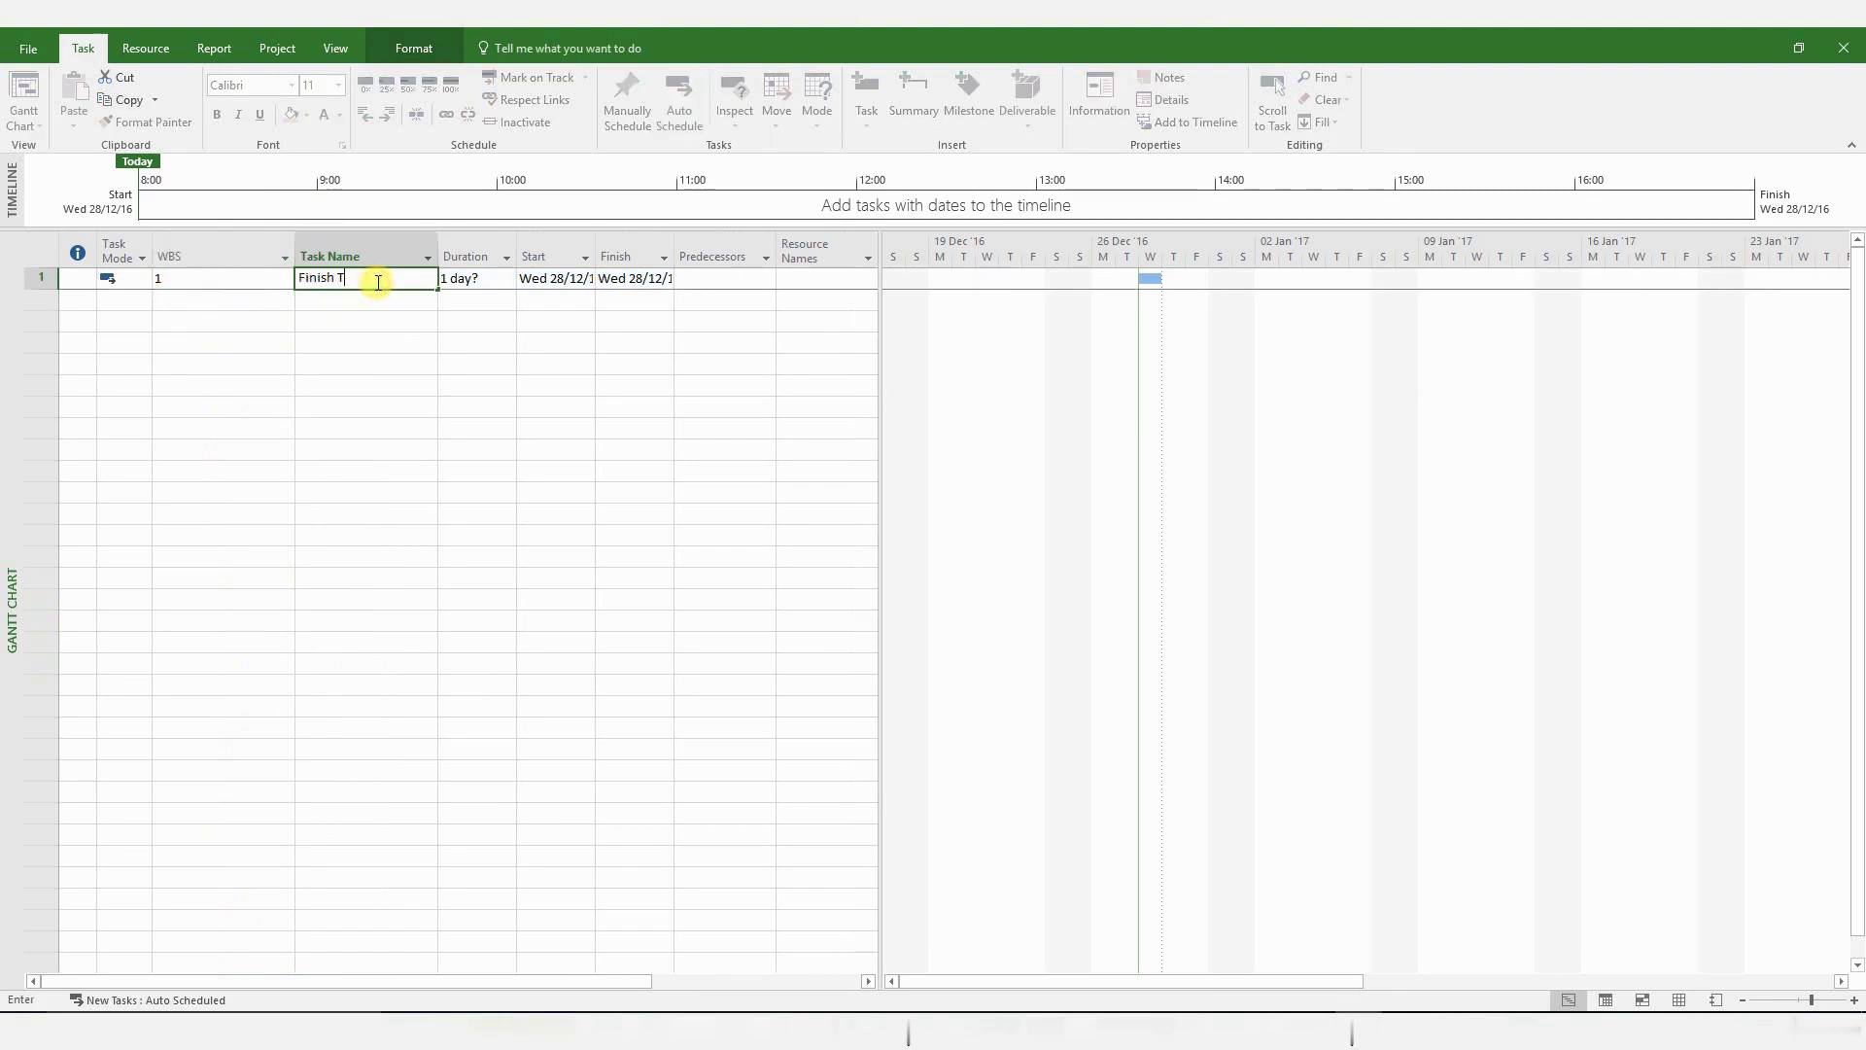
pyautogui.write('o Start')
pyautogui.press('Return')
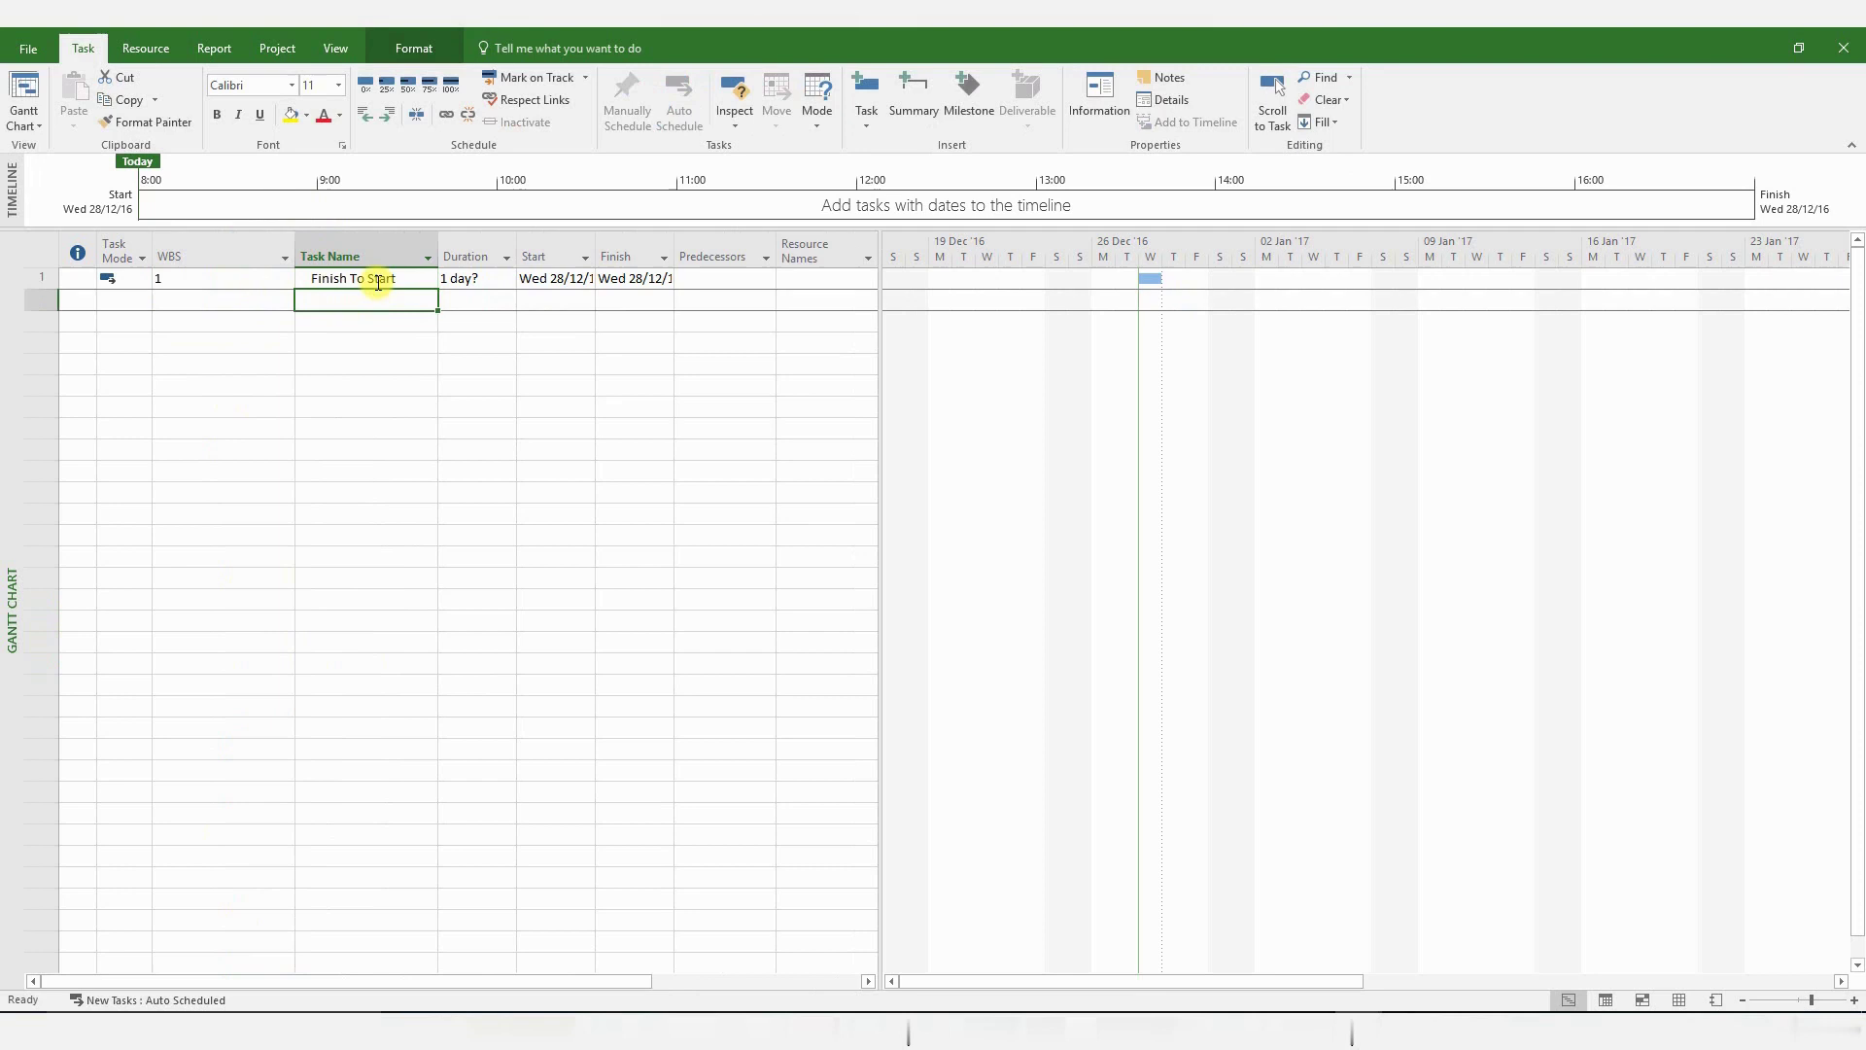
pyautogui.write('COnstrucut Wall')
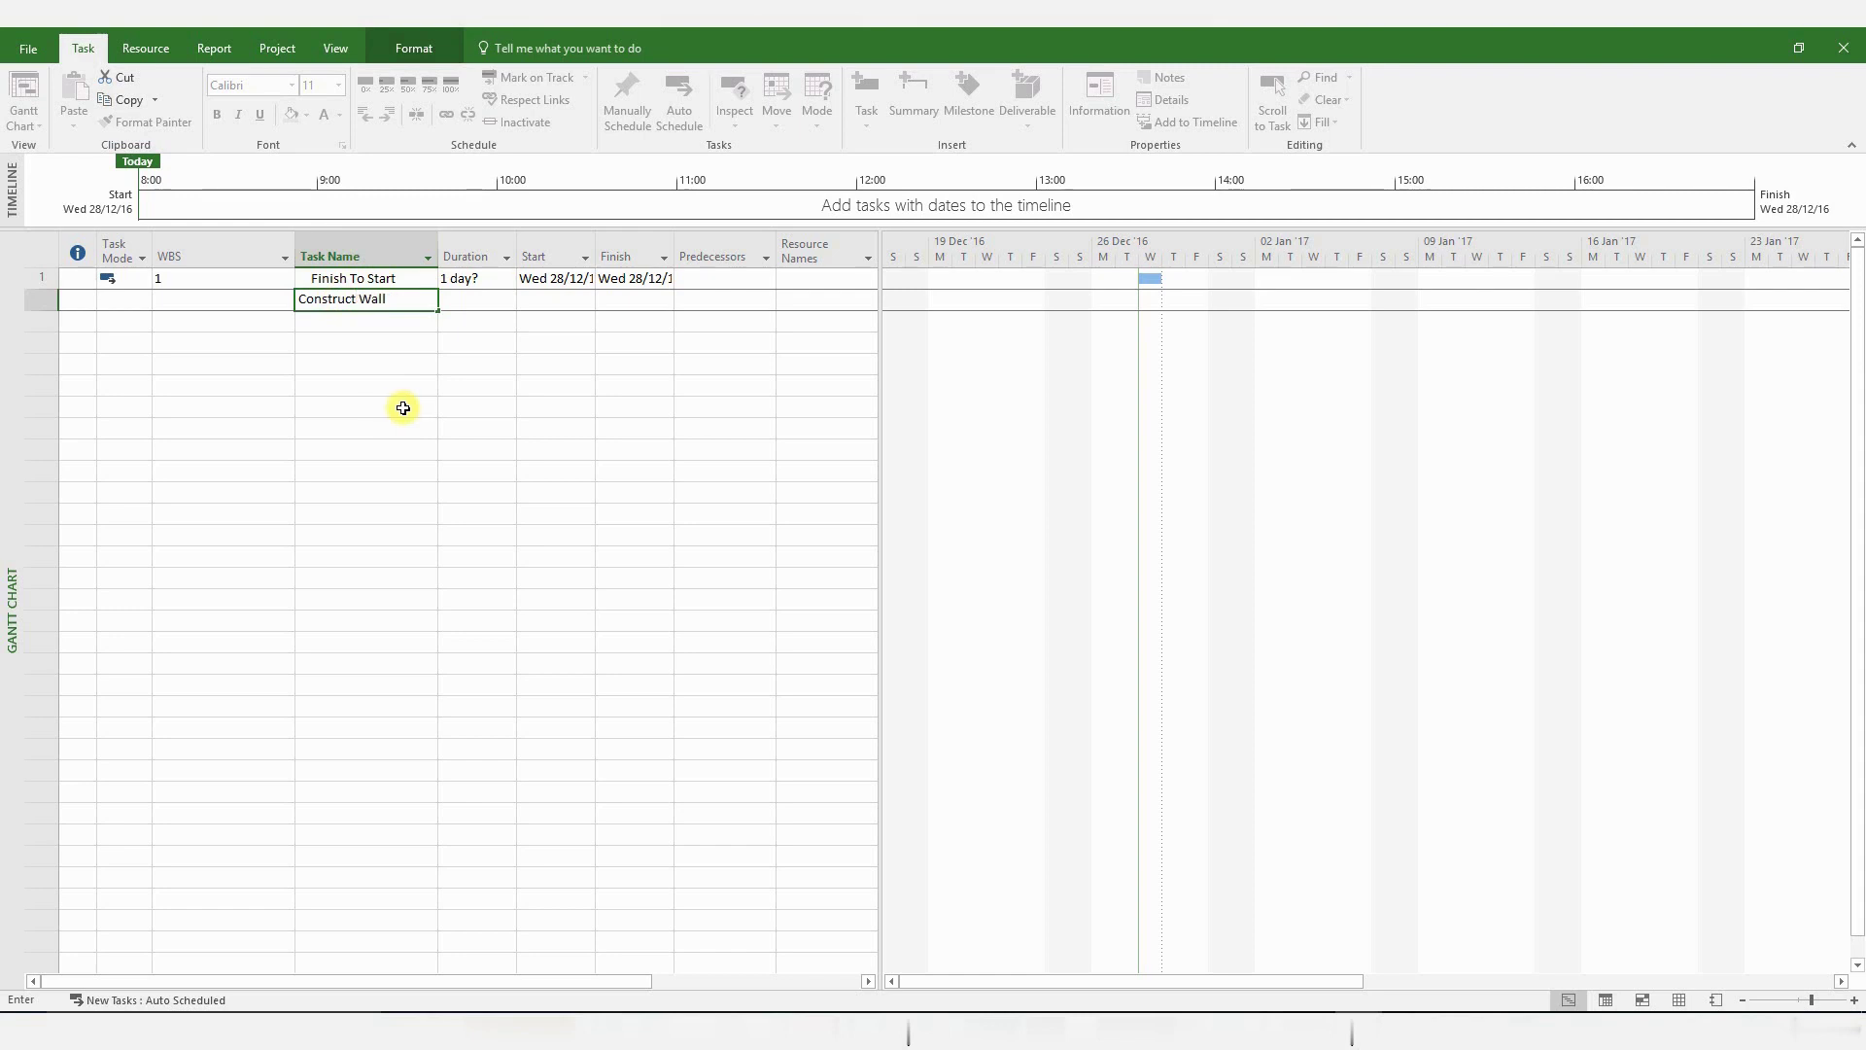
pyautogui.click(407, 321)
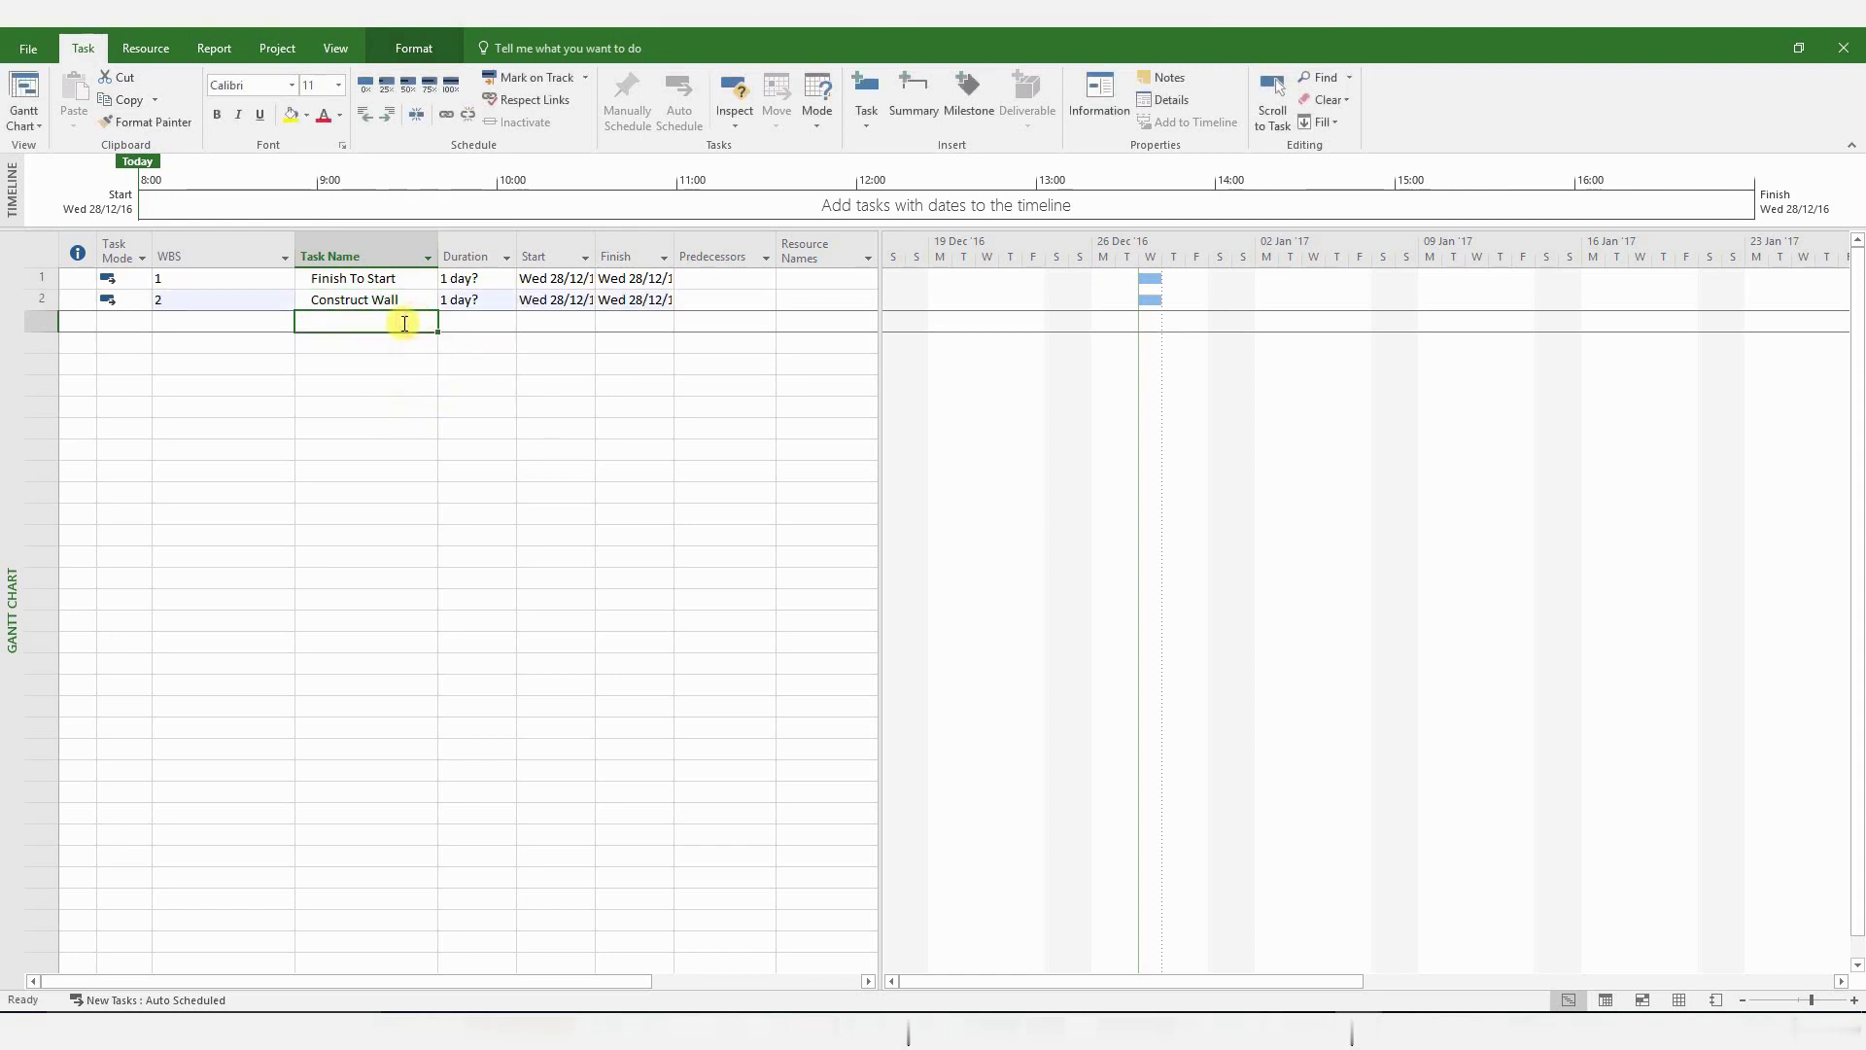
pyautogui.write('Paint Wall')
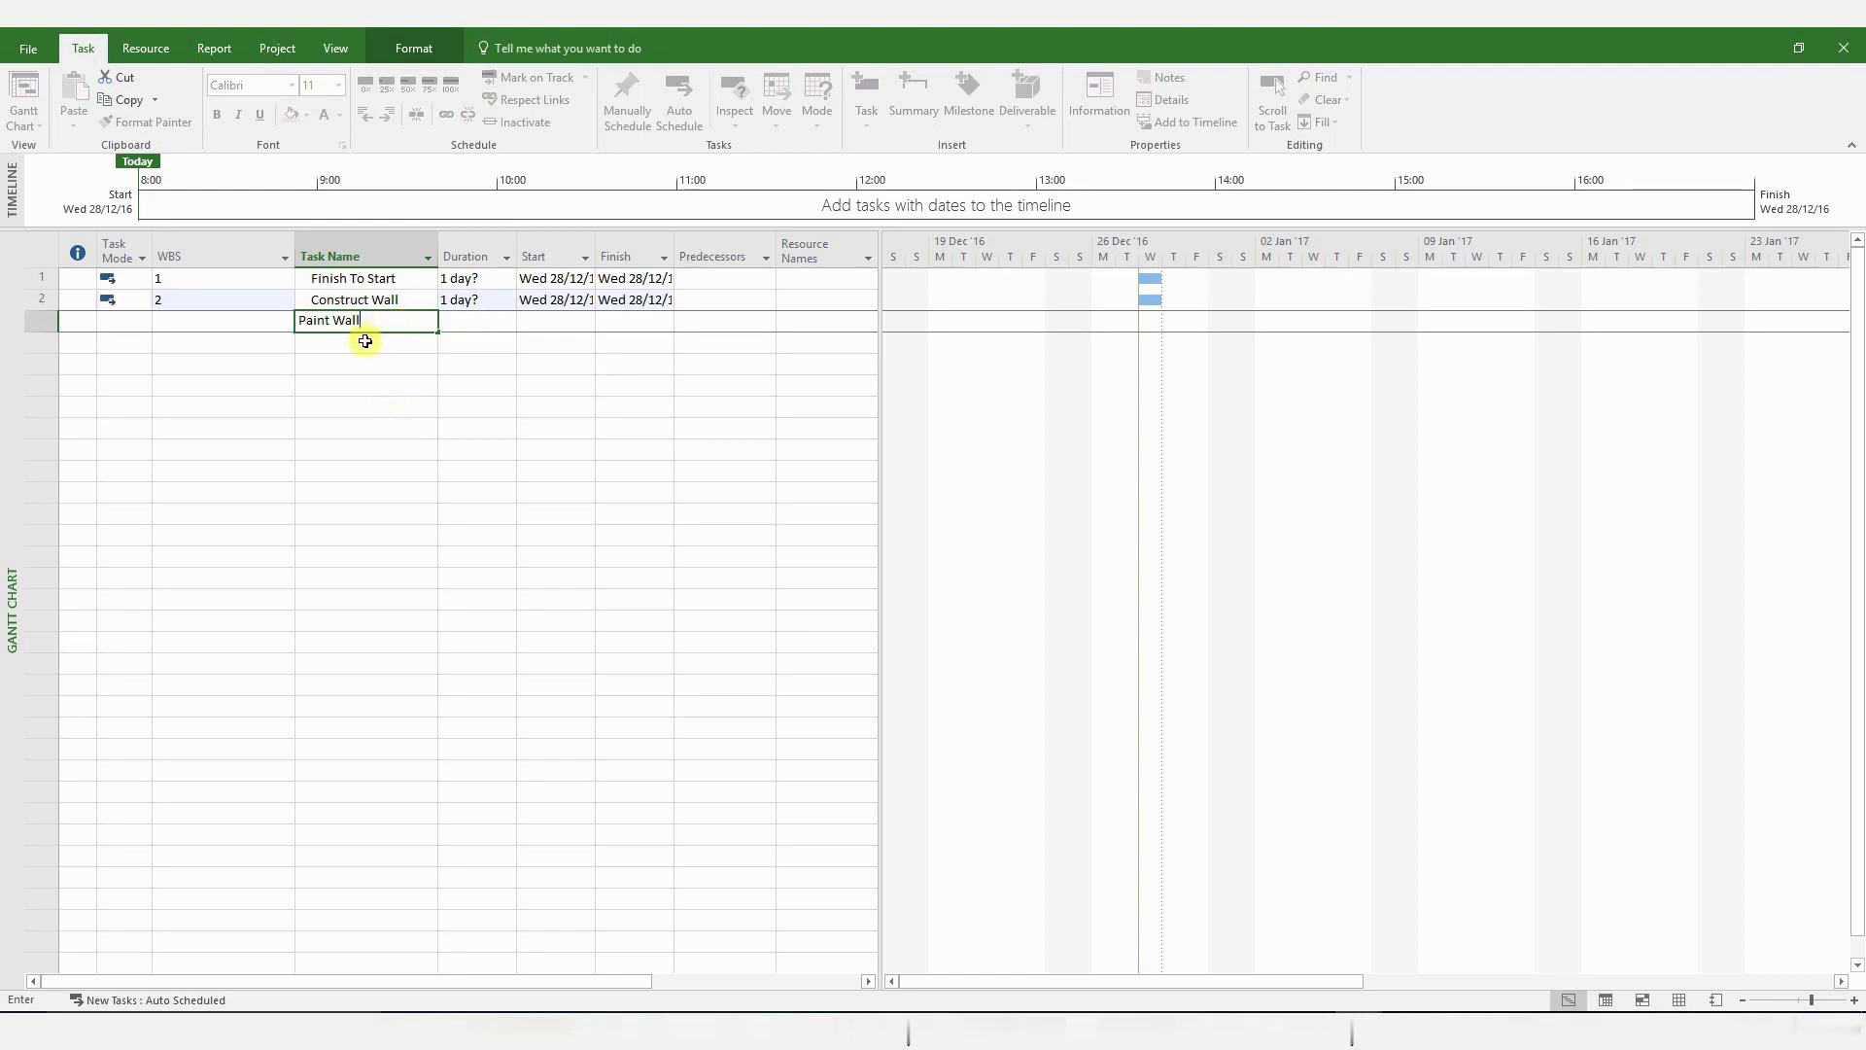
pyautogui.click(352, 363)
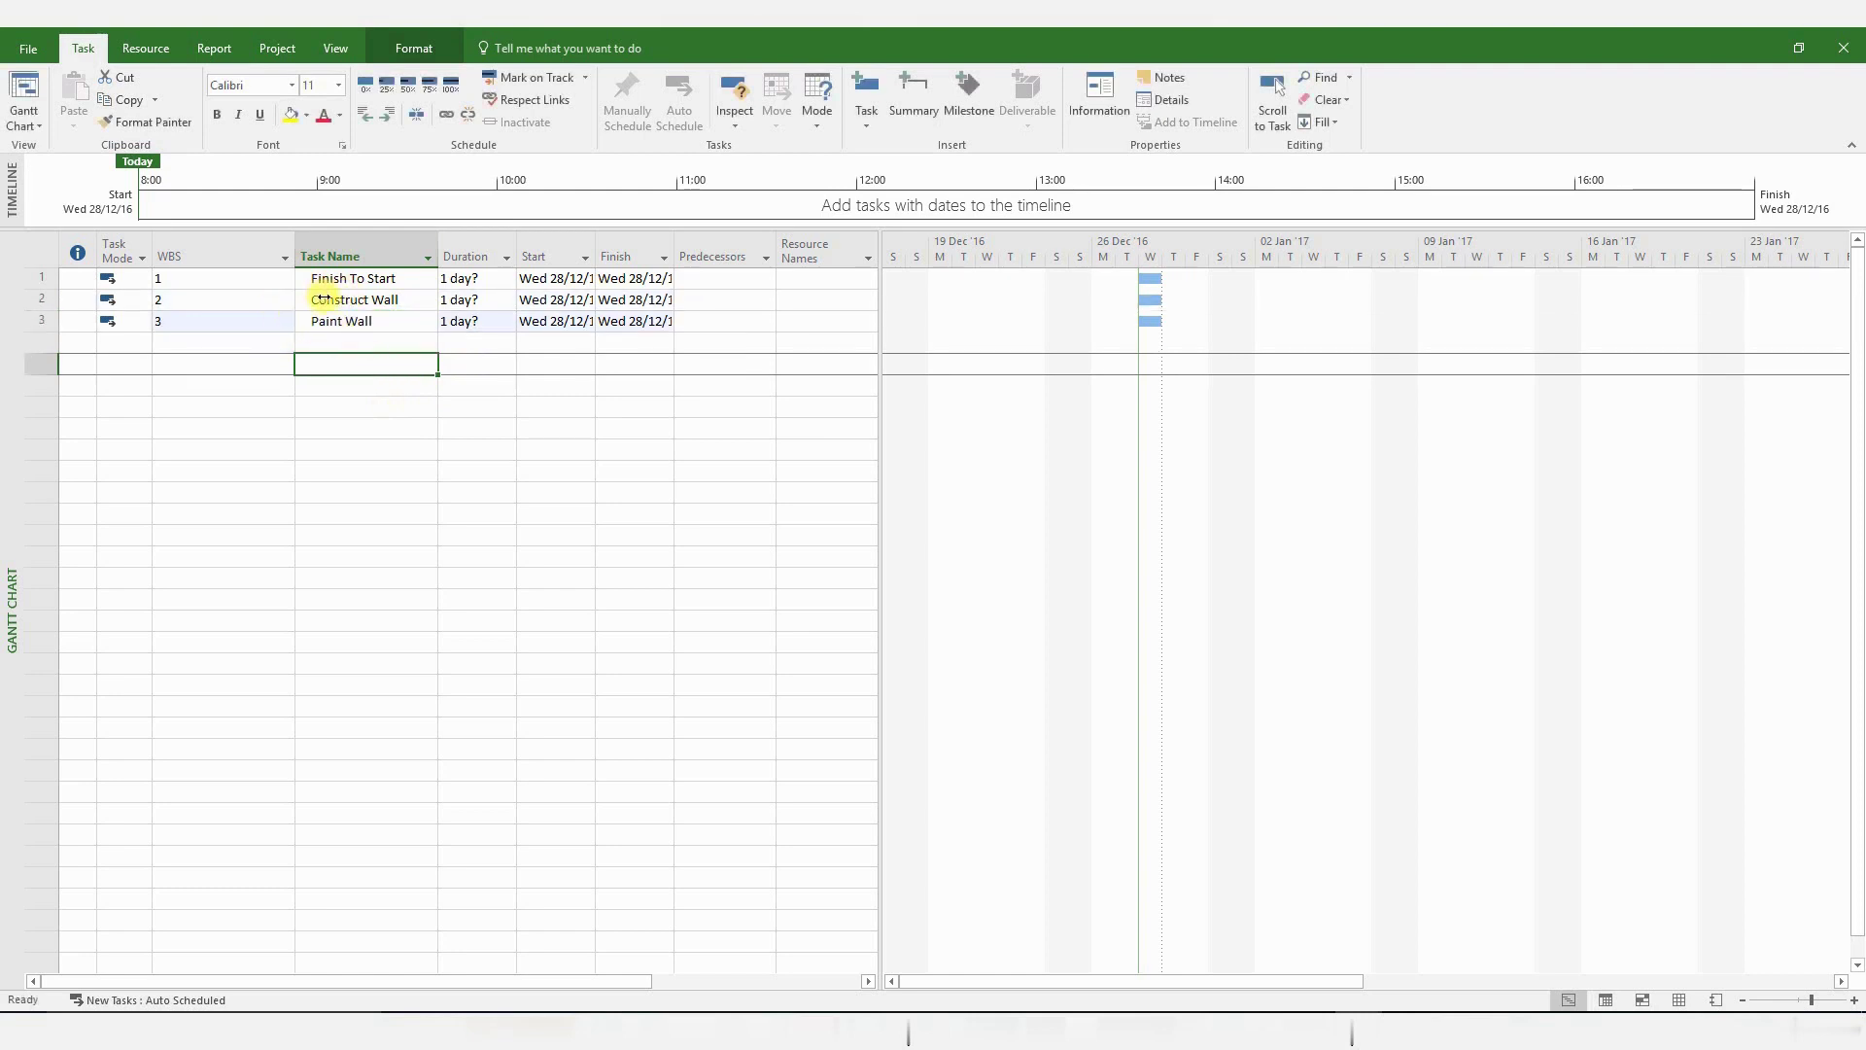
# Indent Construct Wall and Paint Wall under Finish To Start as subtasks 1.1 and 1.2.
pyautogui.click(51, 301)
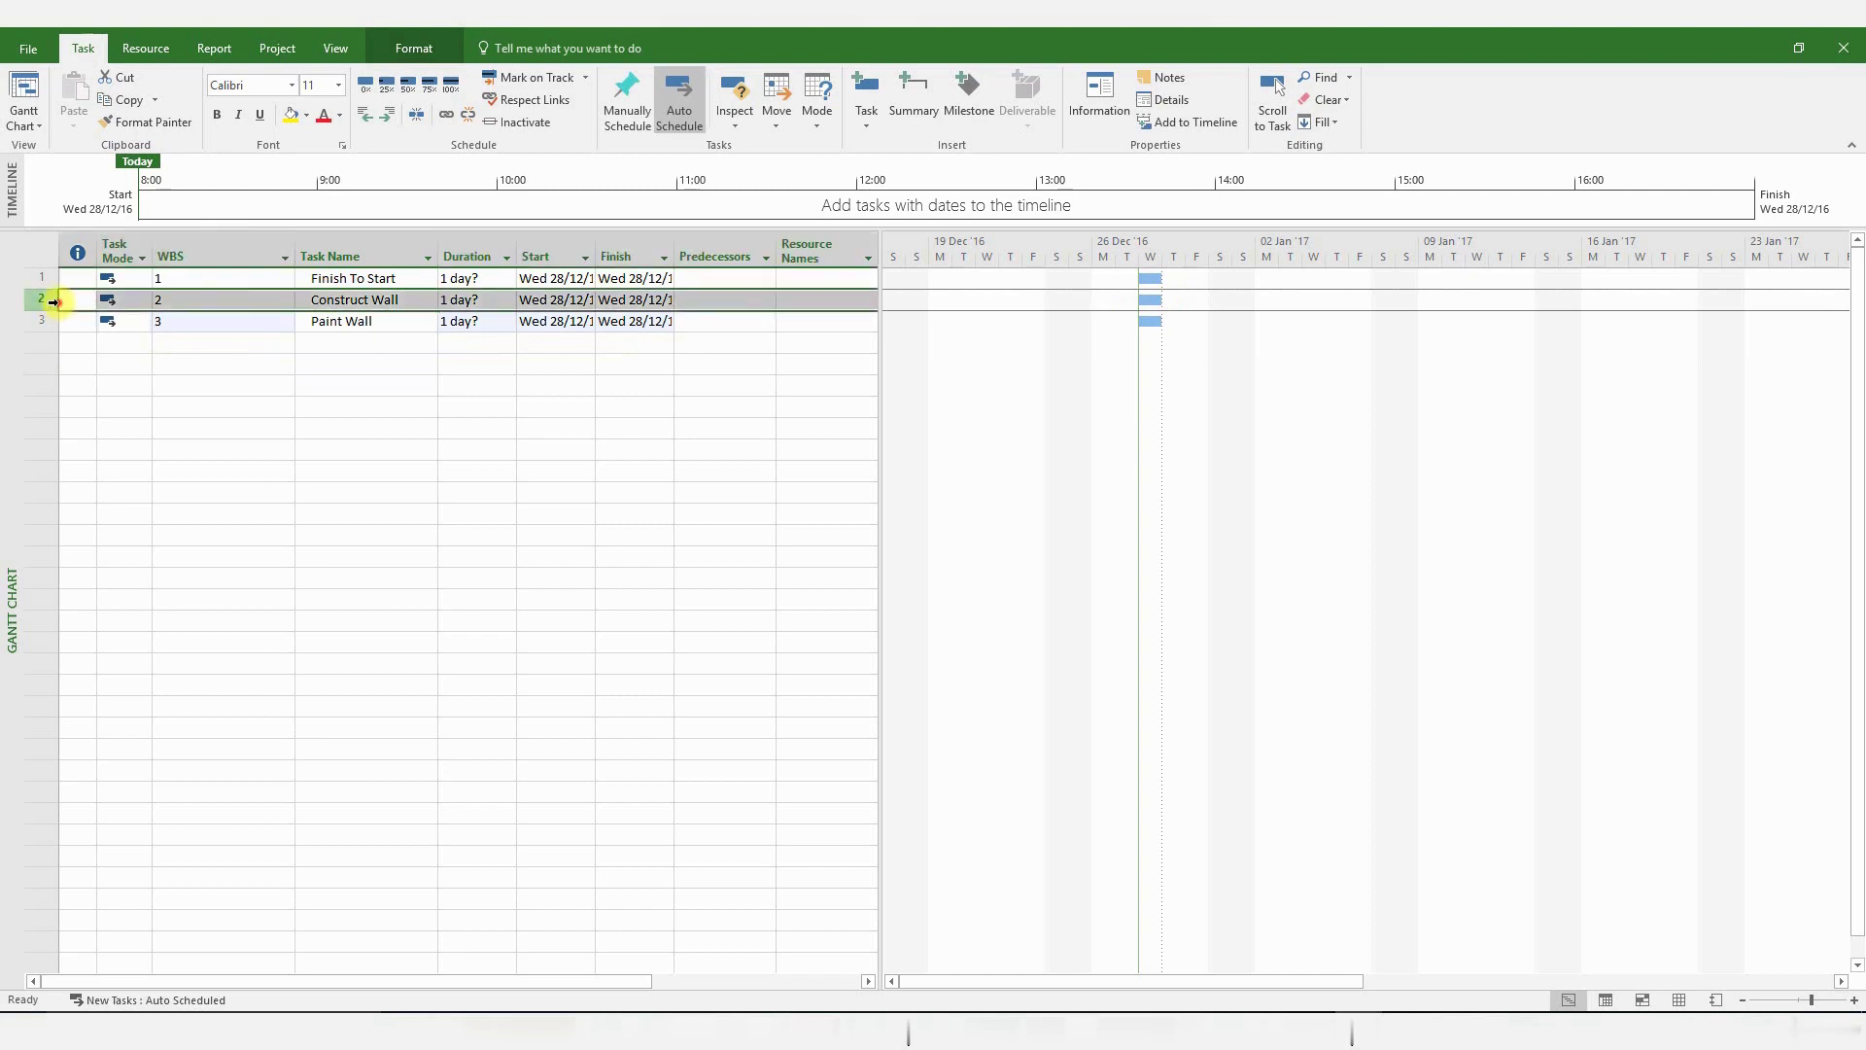
pyautogui.moveTo(53, 309); pyautogui.dragTo(51, 321)
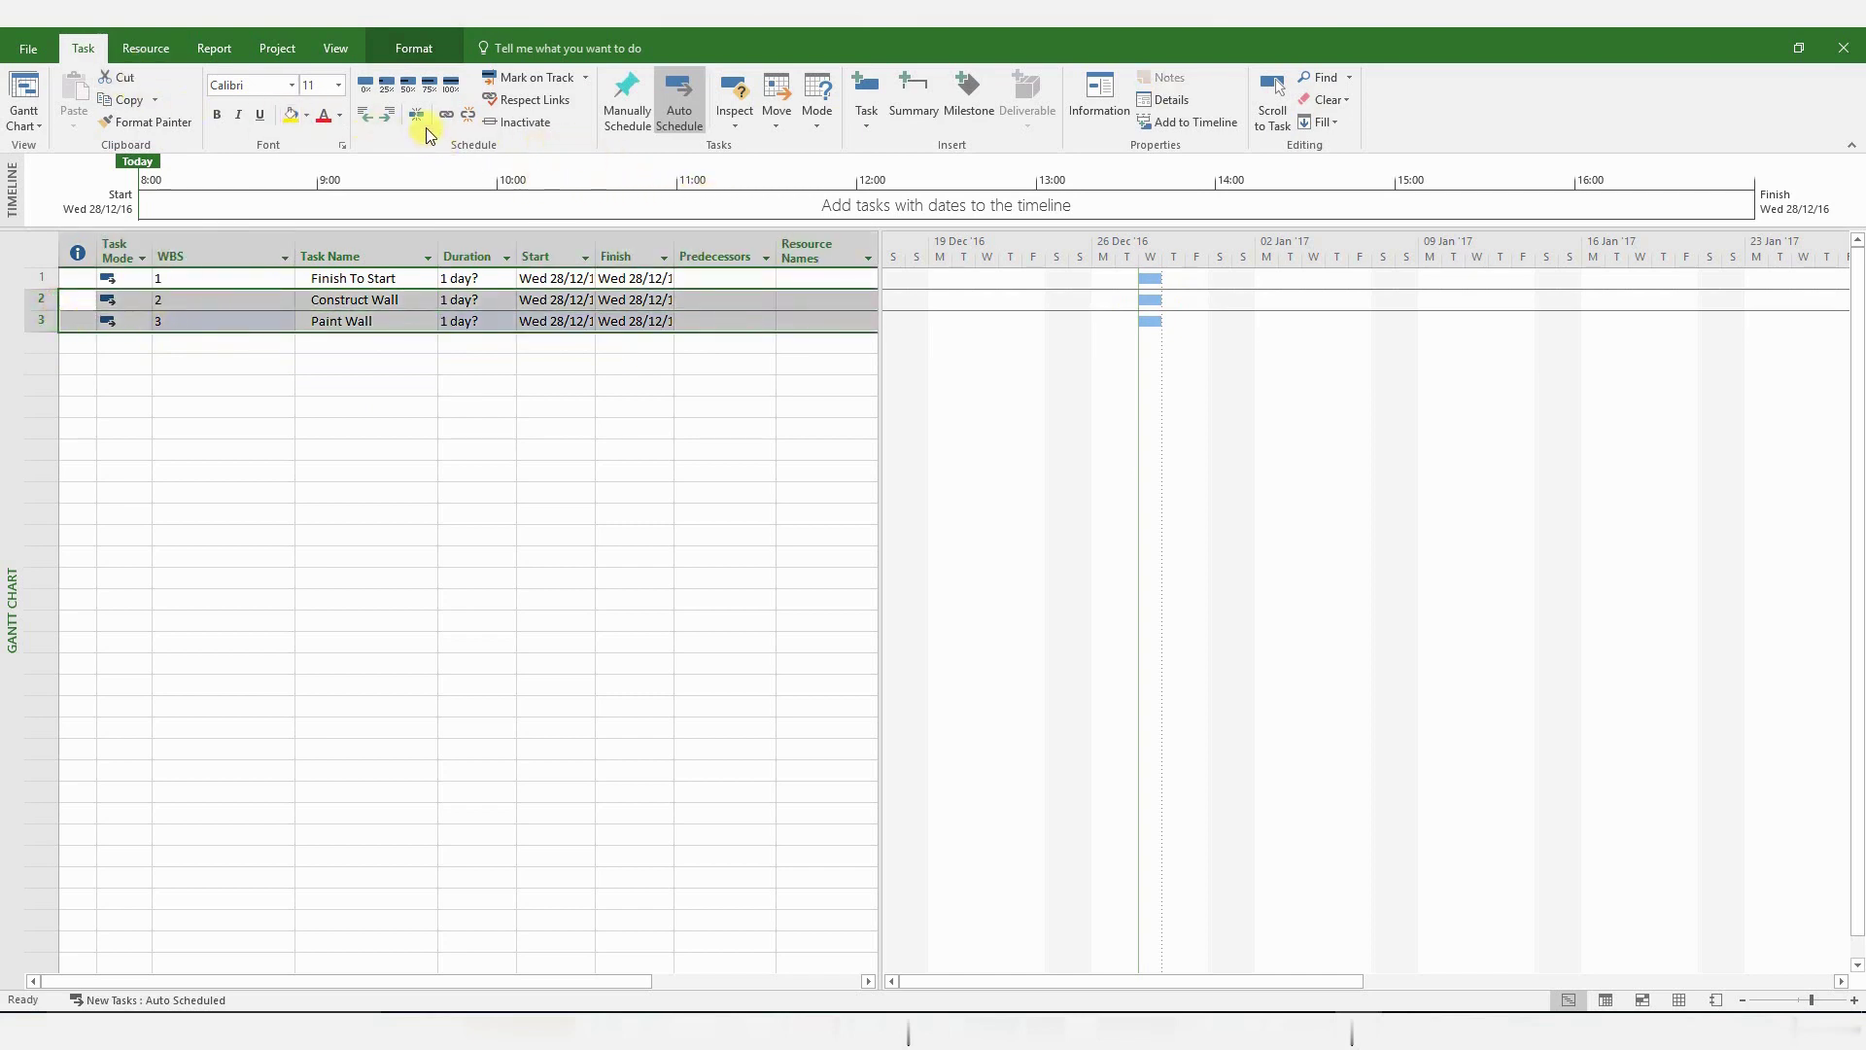
pyautogui.click(390, 117)
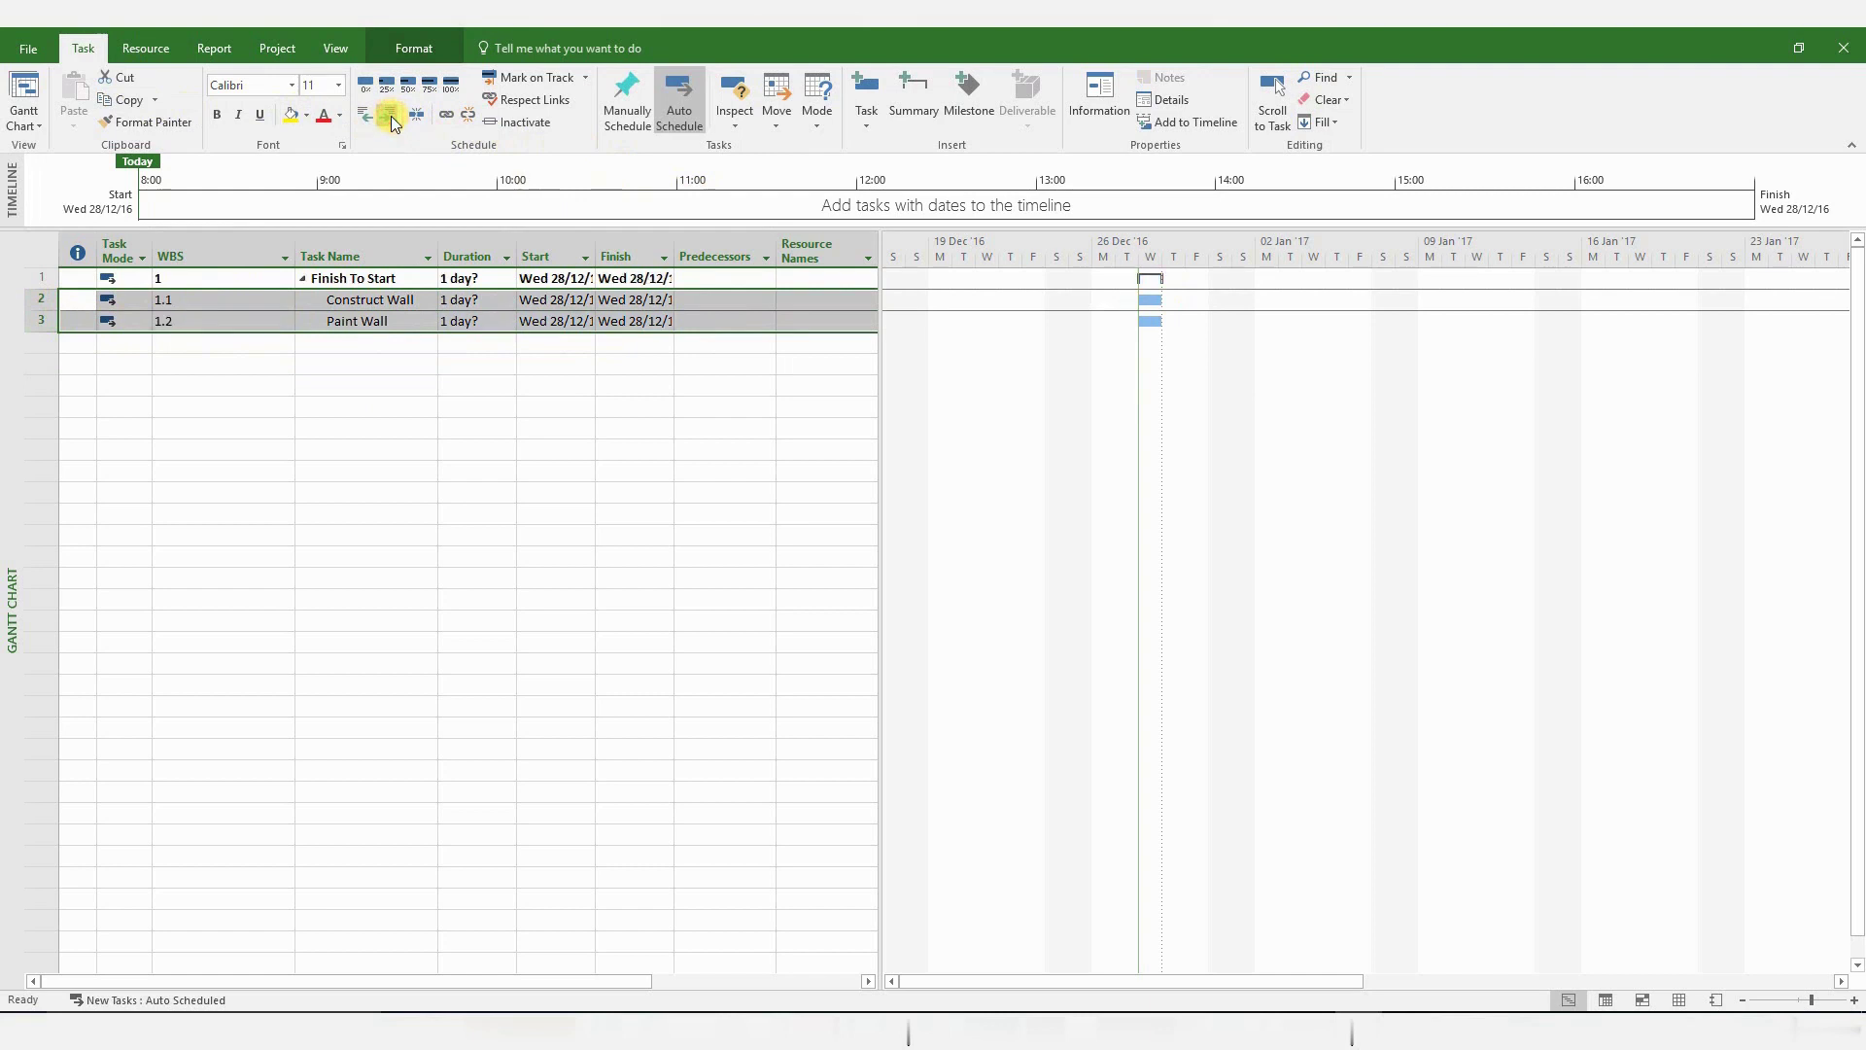
pyautogui.click(353, 320)
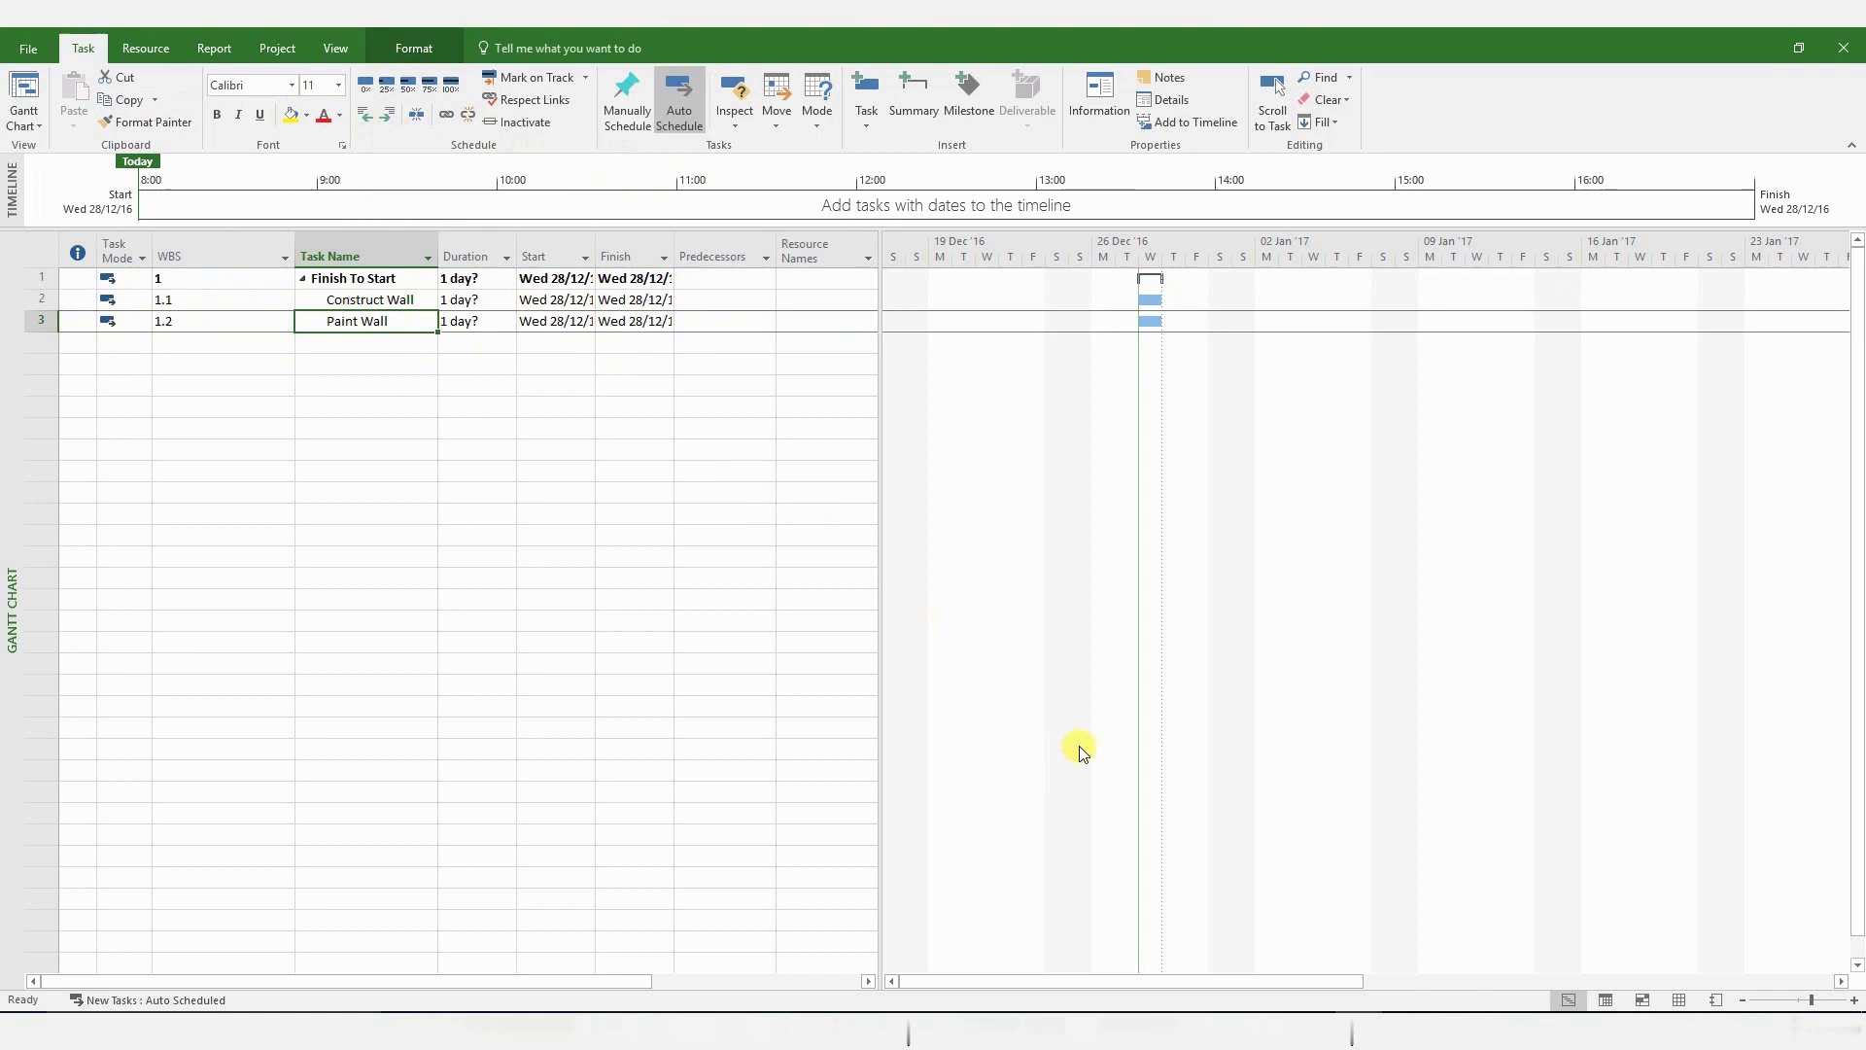
# Zoom the Gantt timescale in to quarter days to see the task bars.
pyautogui.click(335, 49)
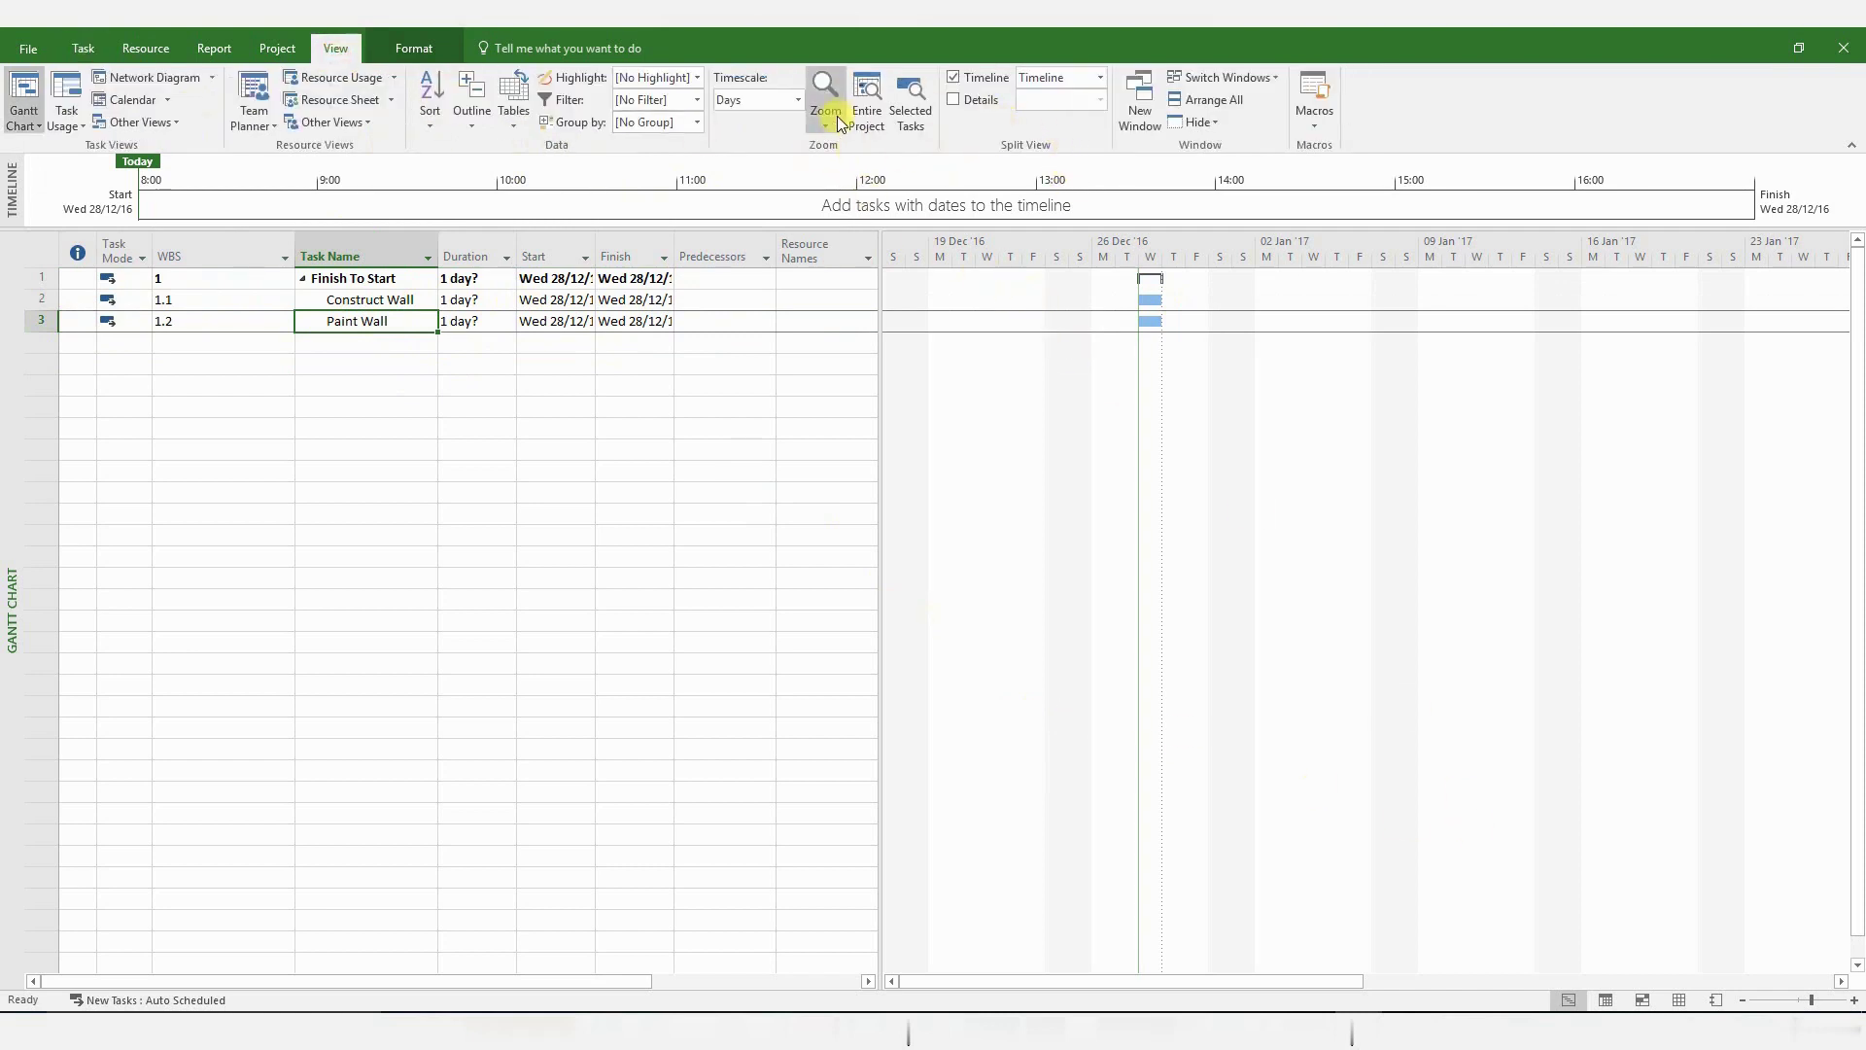
pyautogui.click(834, 119)
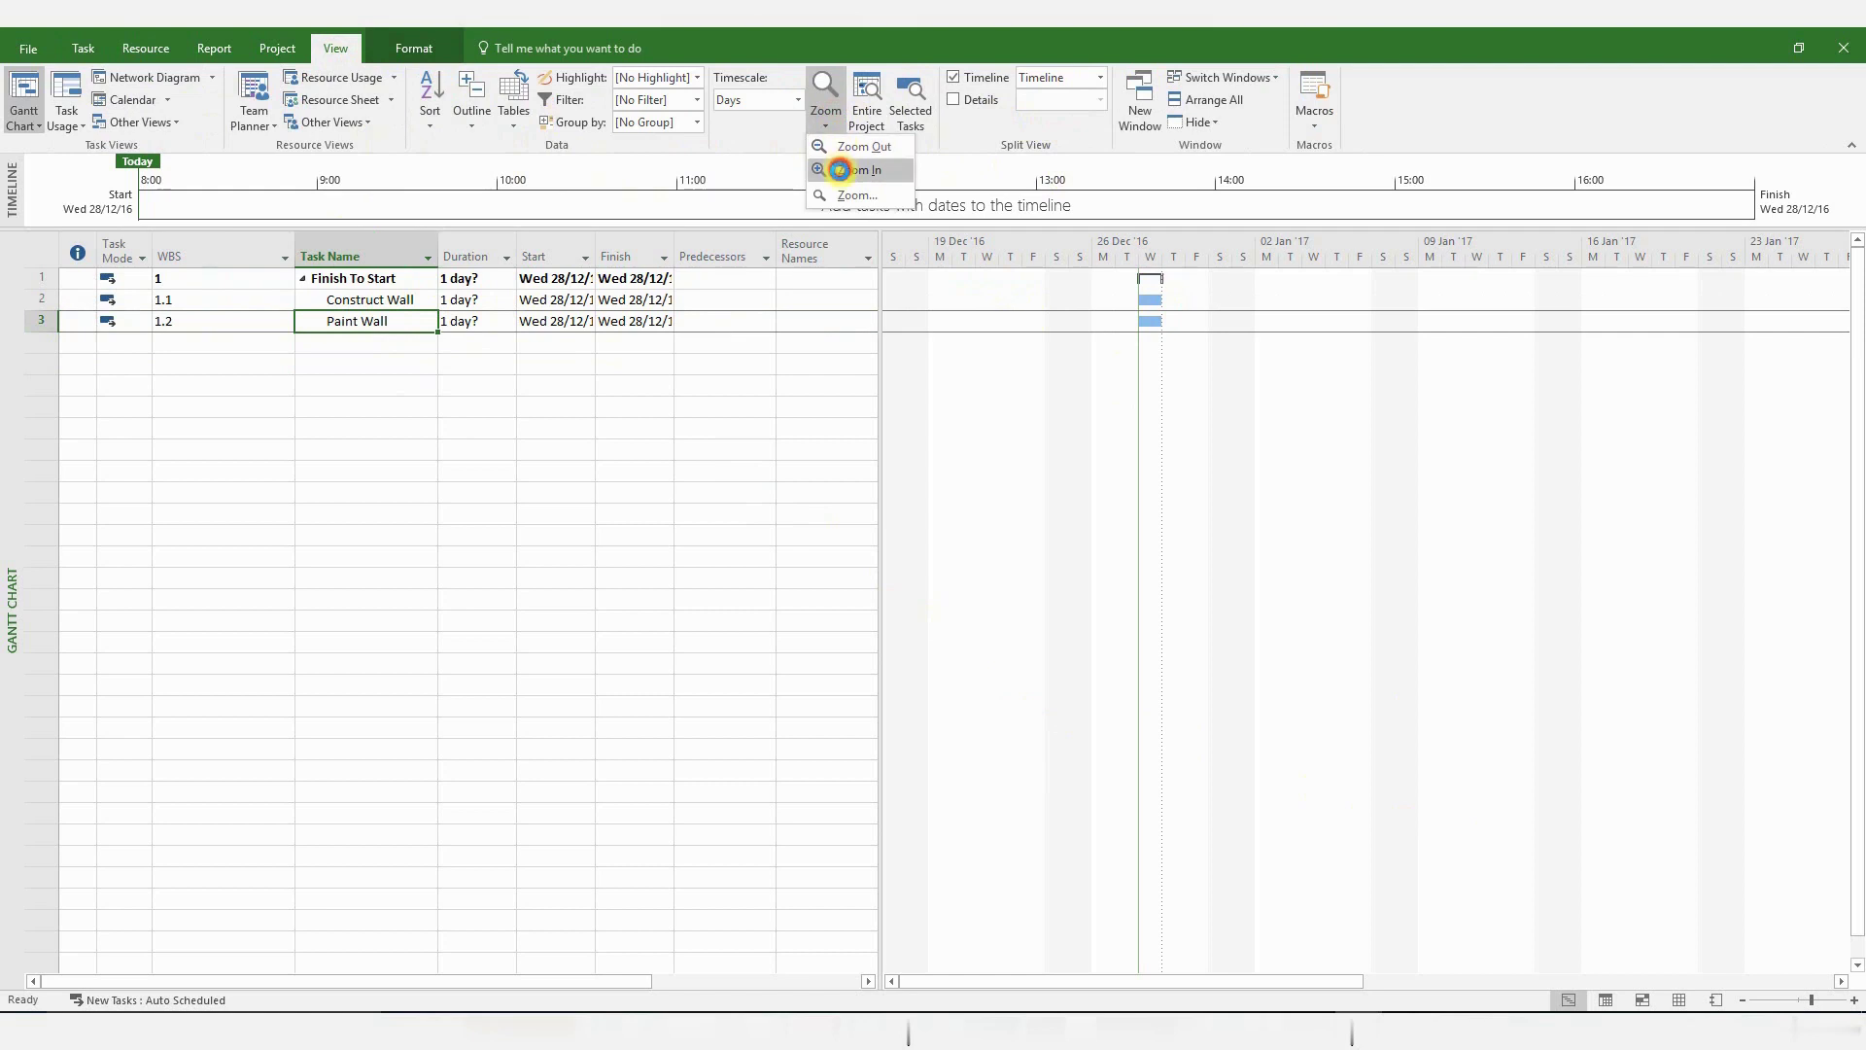
pyautogui.click(839, 170)
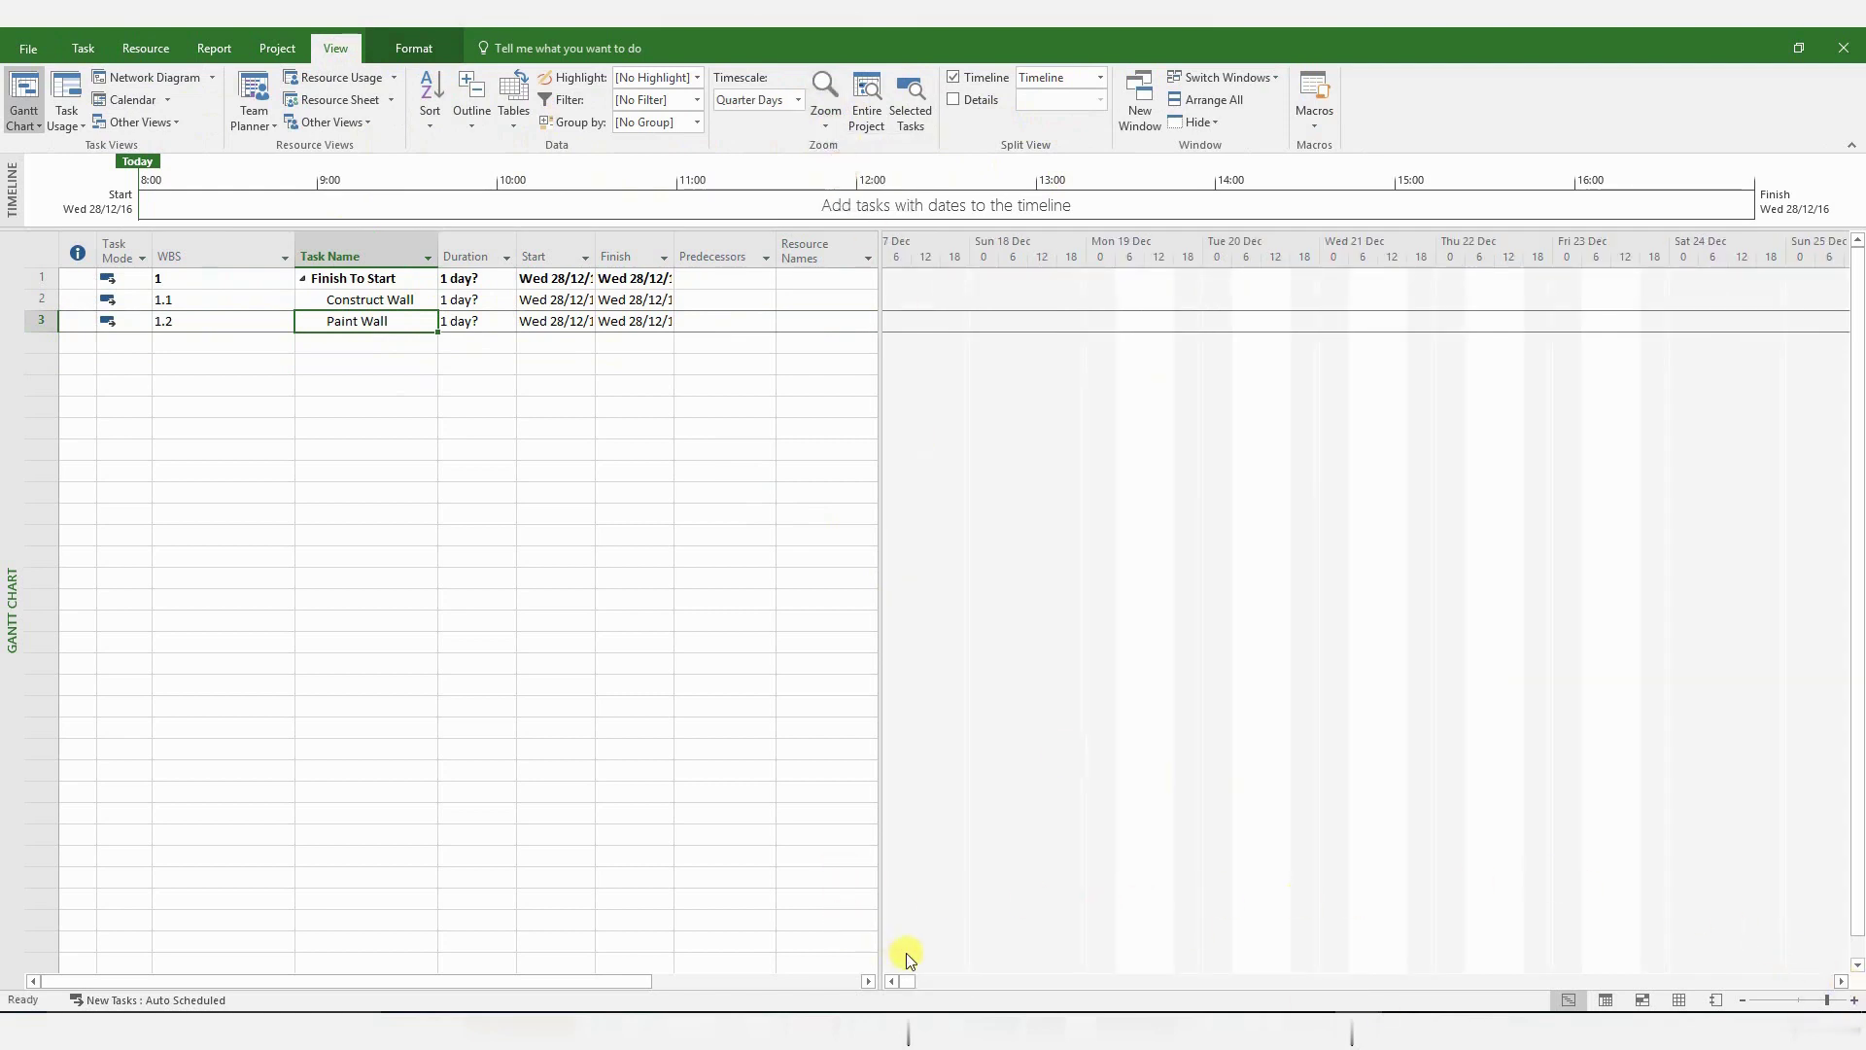
pyautogui.click(909, 984)
pyautogui.click(1108, 684)
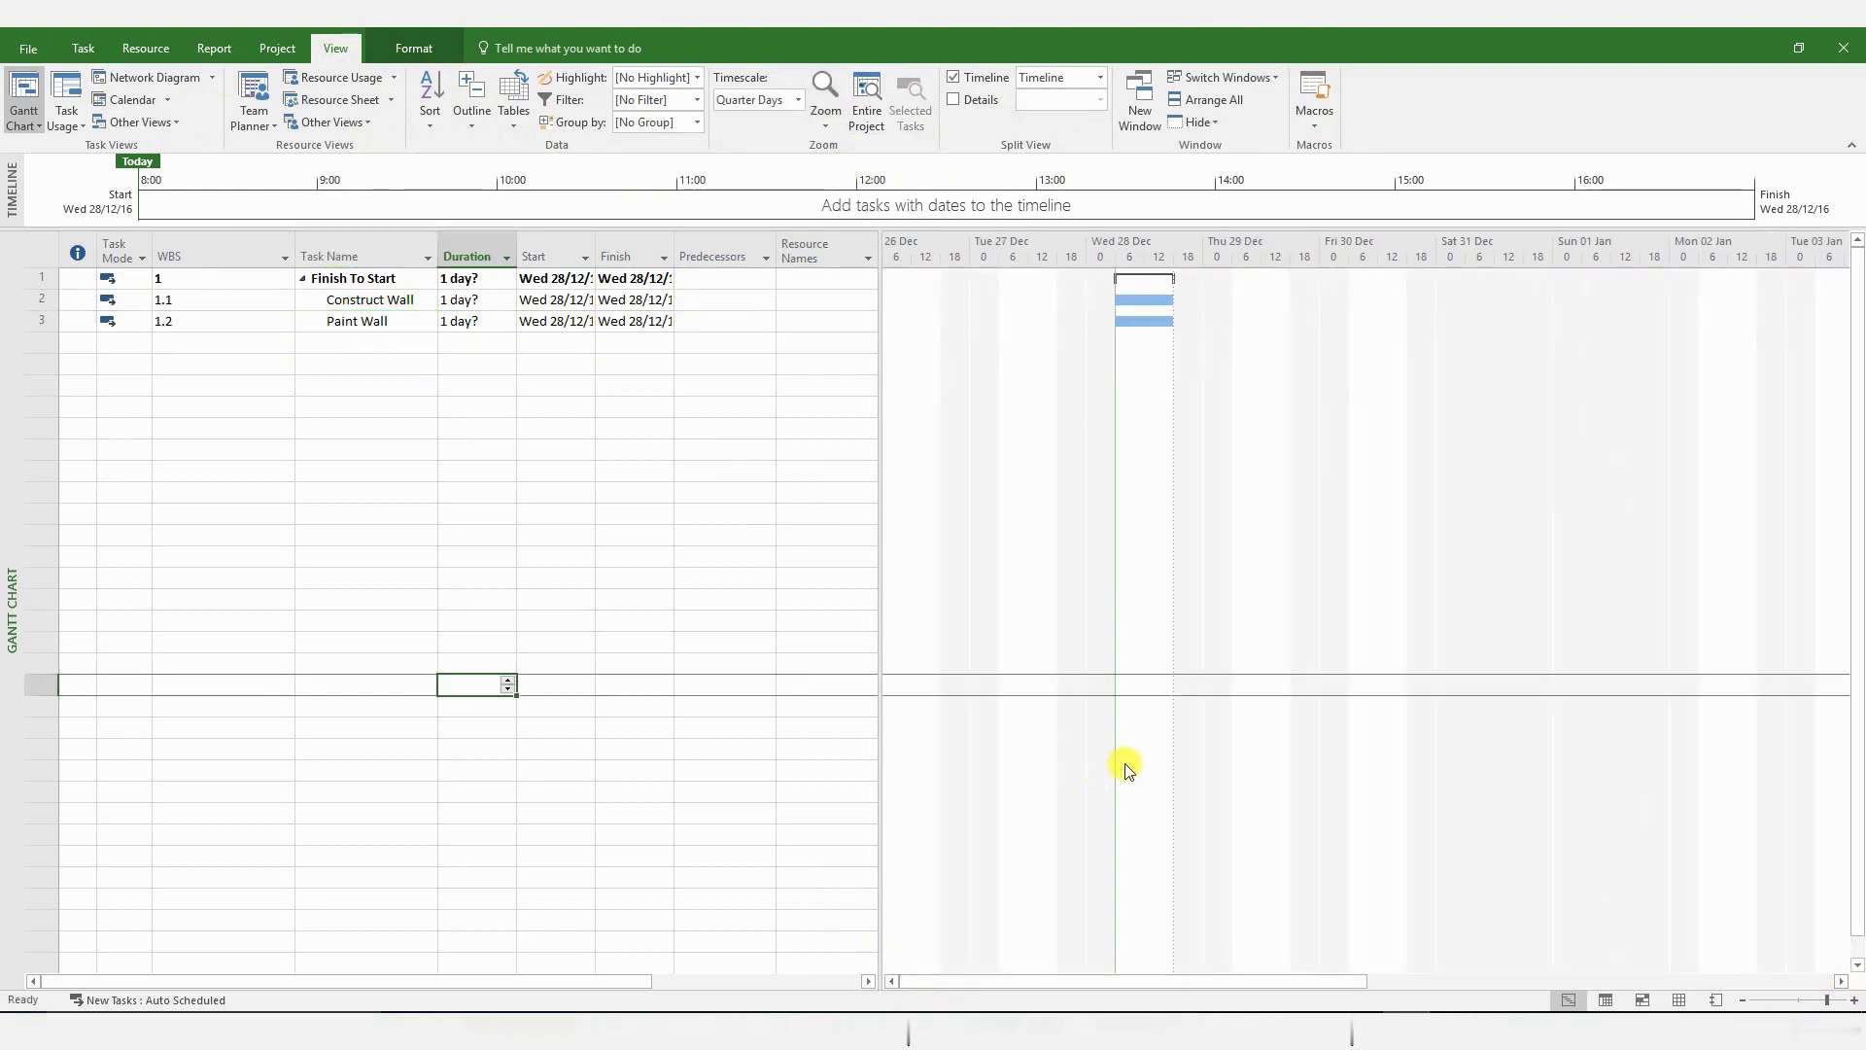
# Give Construct Wall a 15-day and Paint Wall a 10-day duration.
pyautogui.click(1791, 998)
pyautogui.click(477, 300)
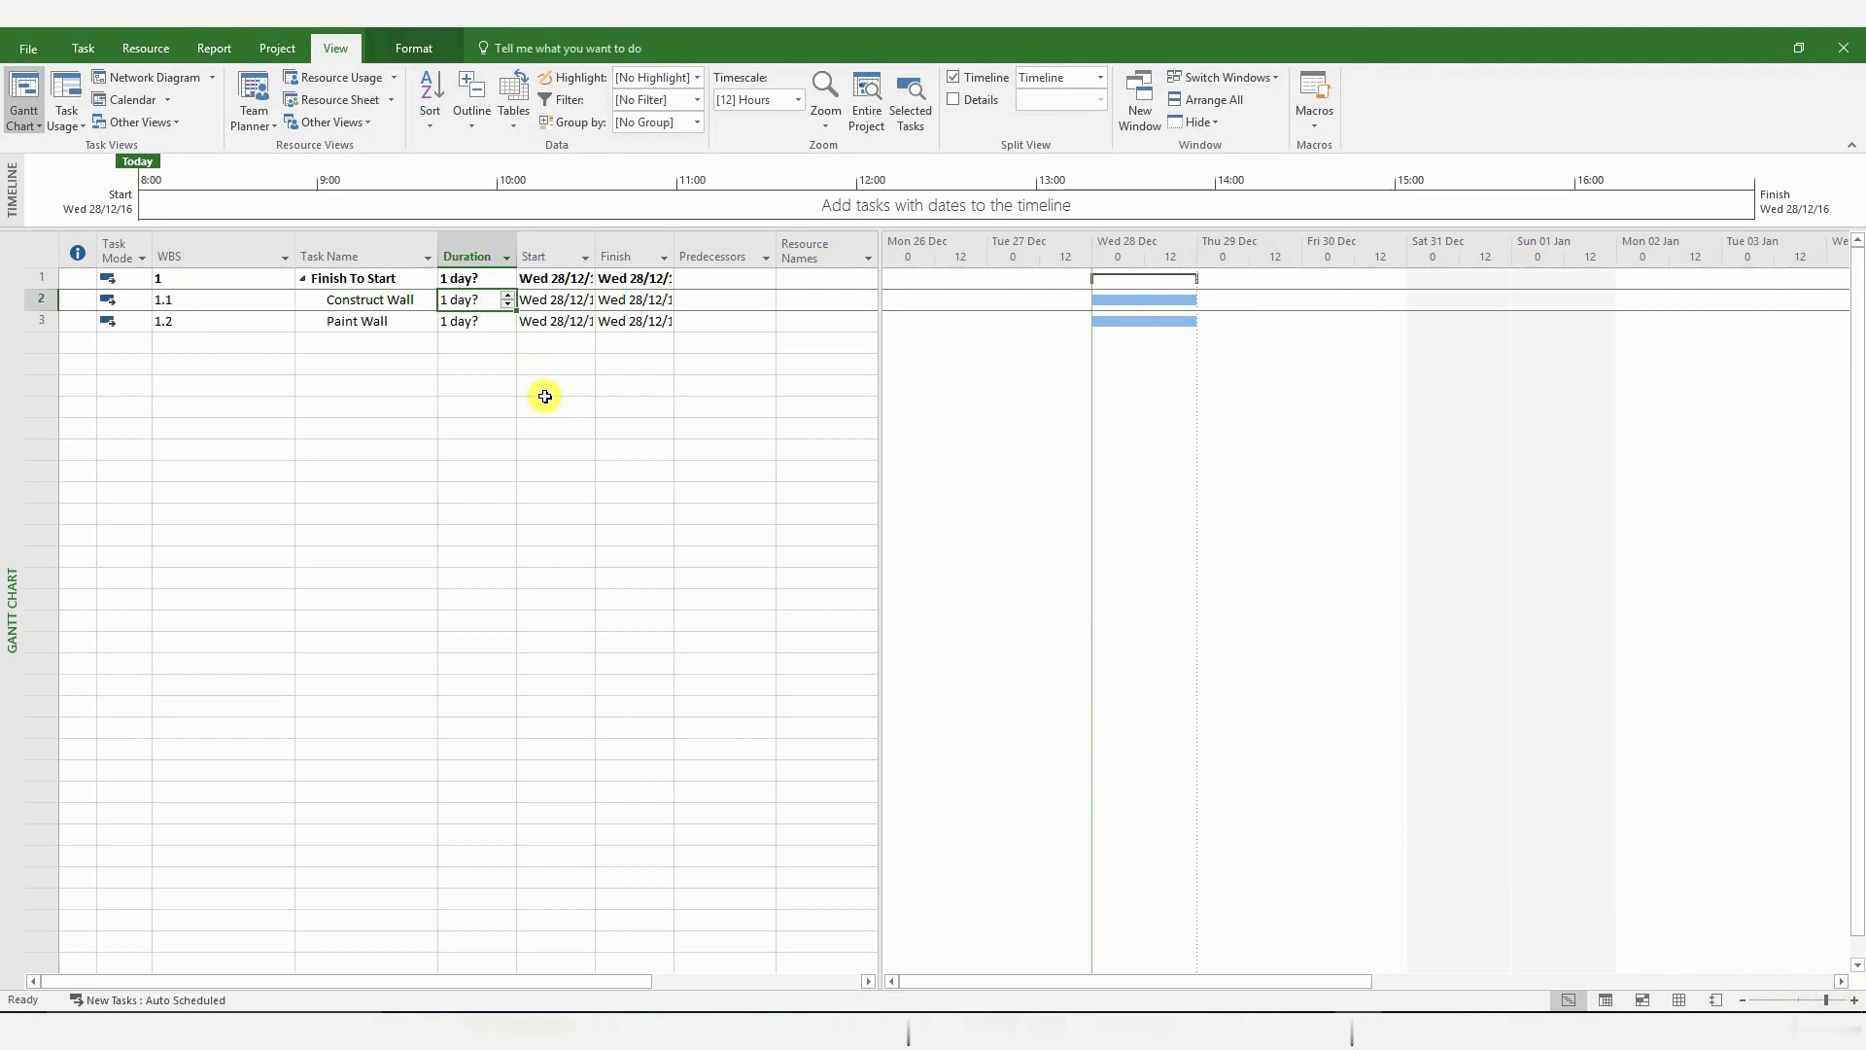
pyautogui.write('15')
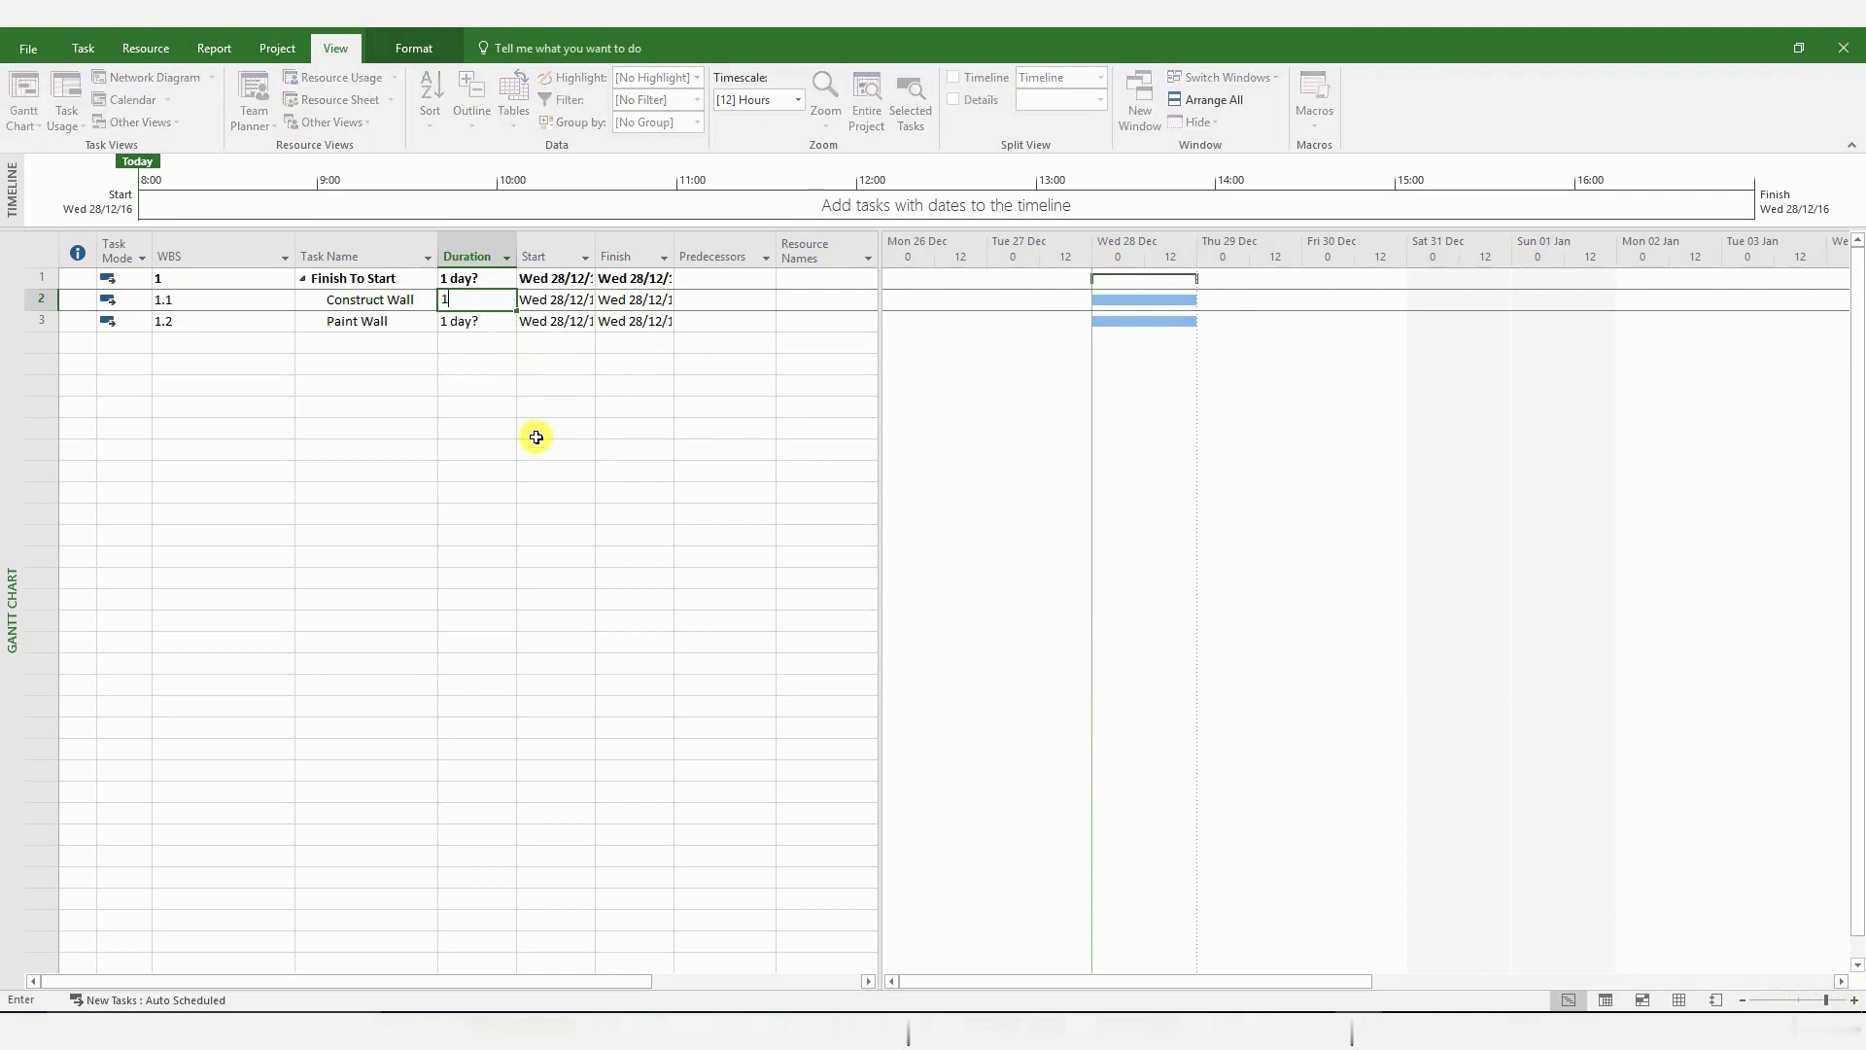
pyautogui.click(487, 321)
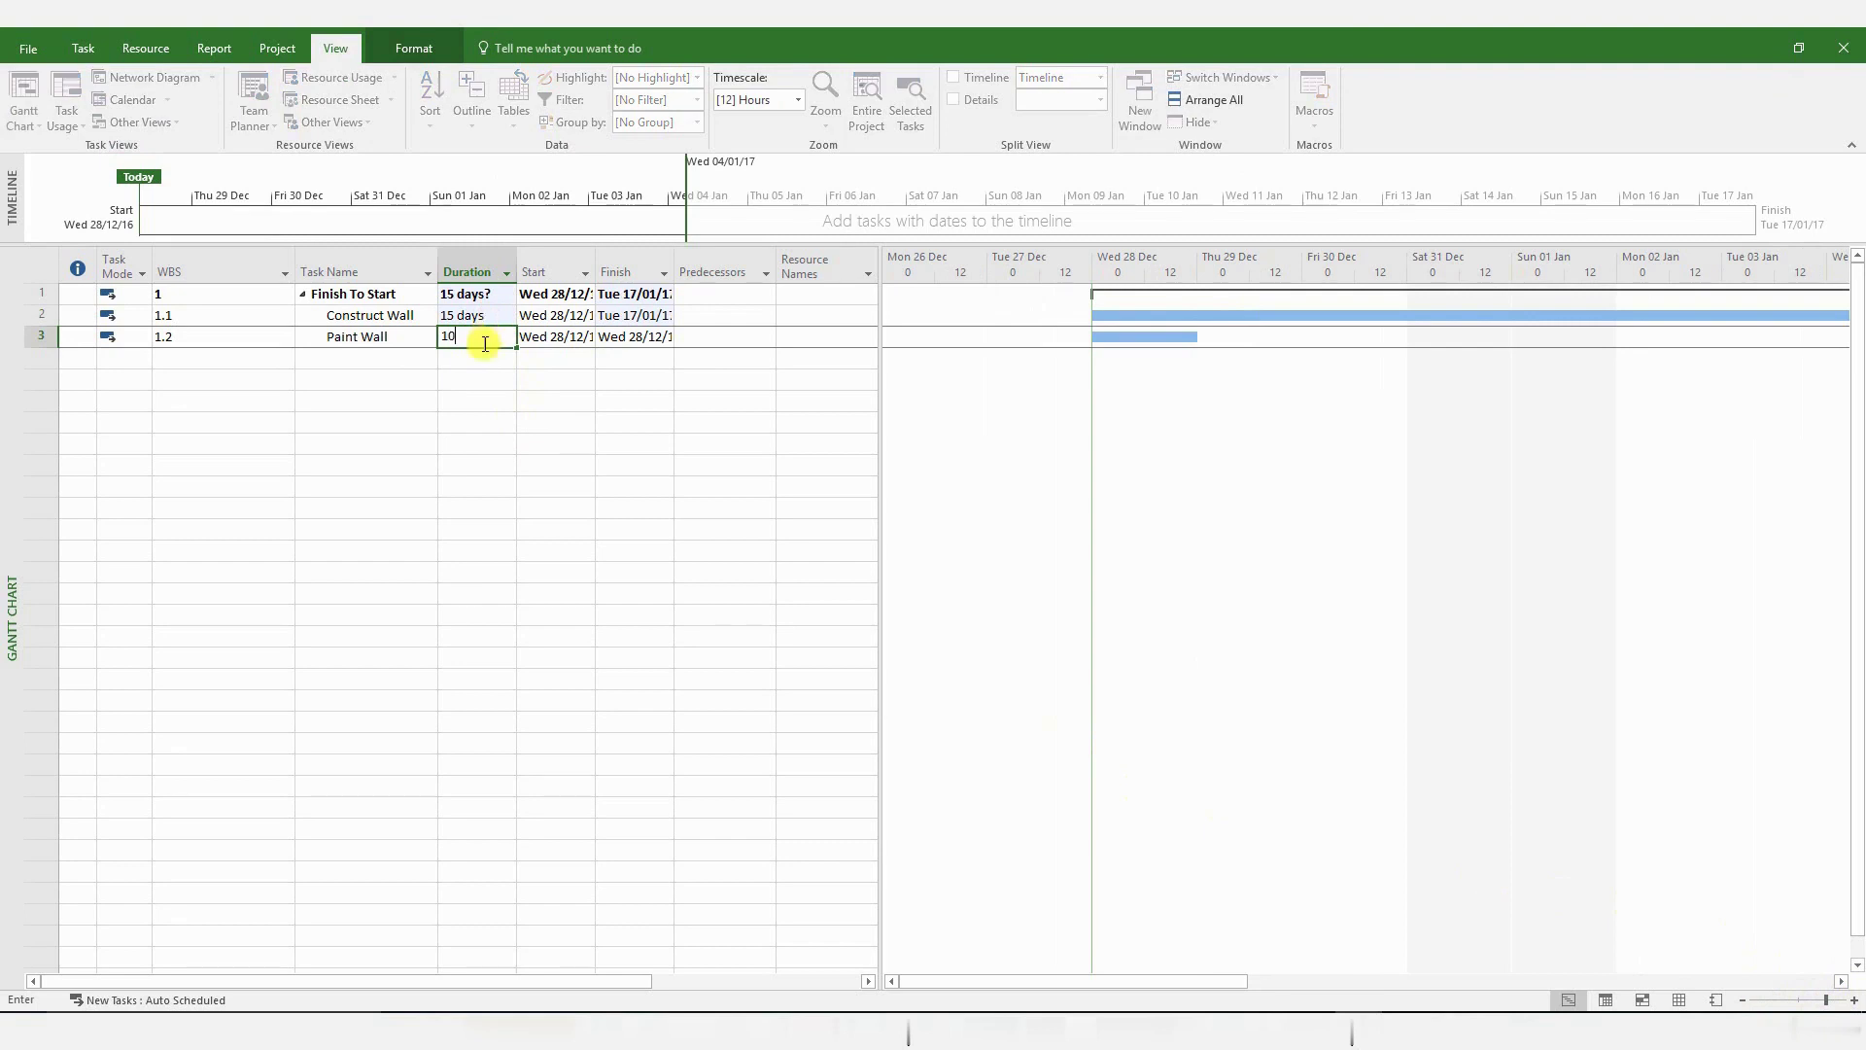
pyautogui.click(504, 361)
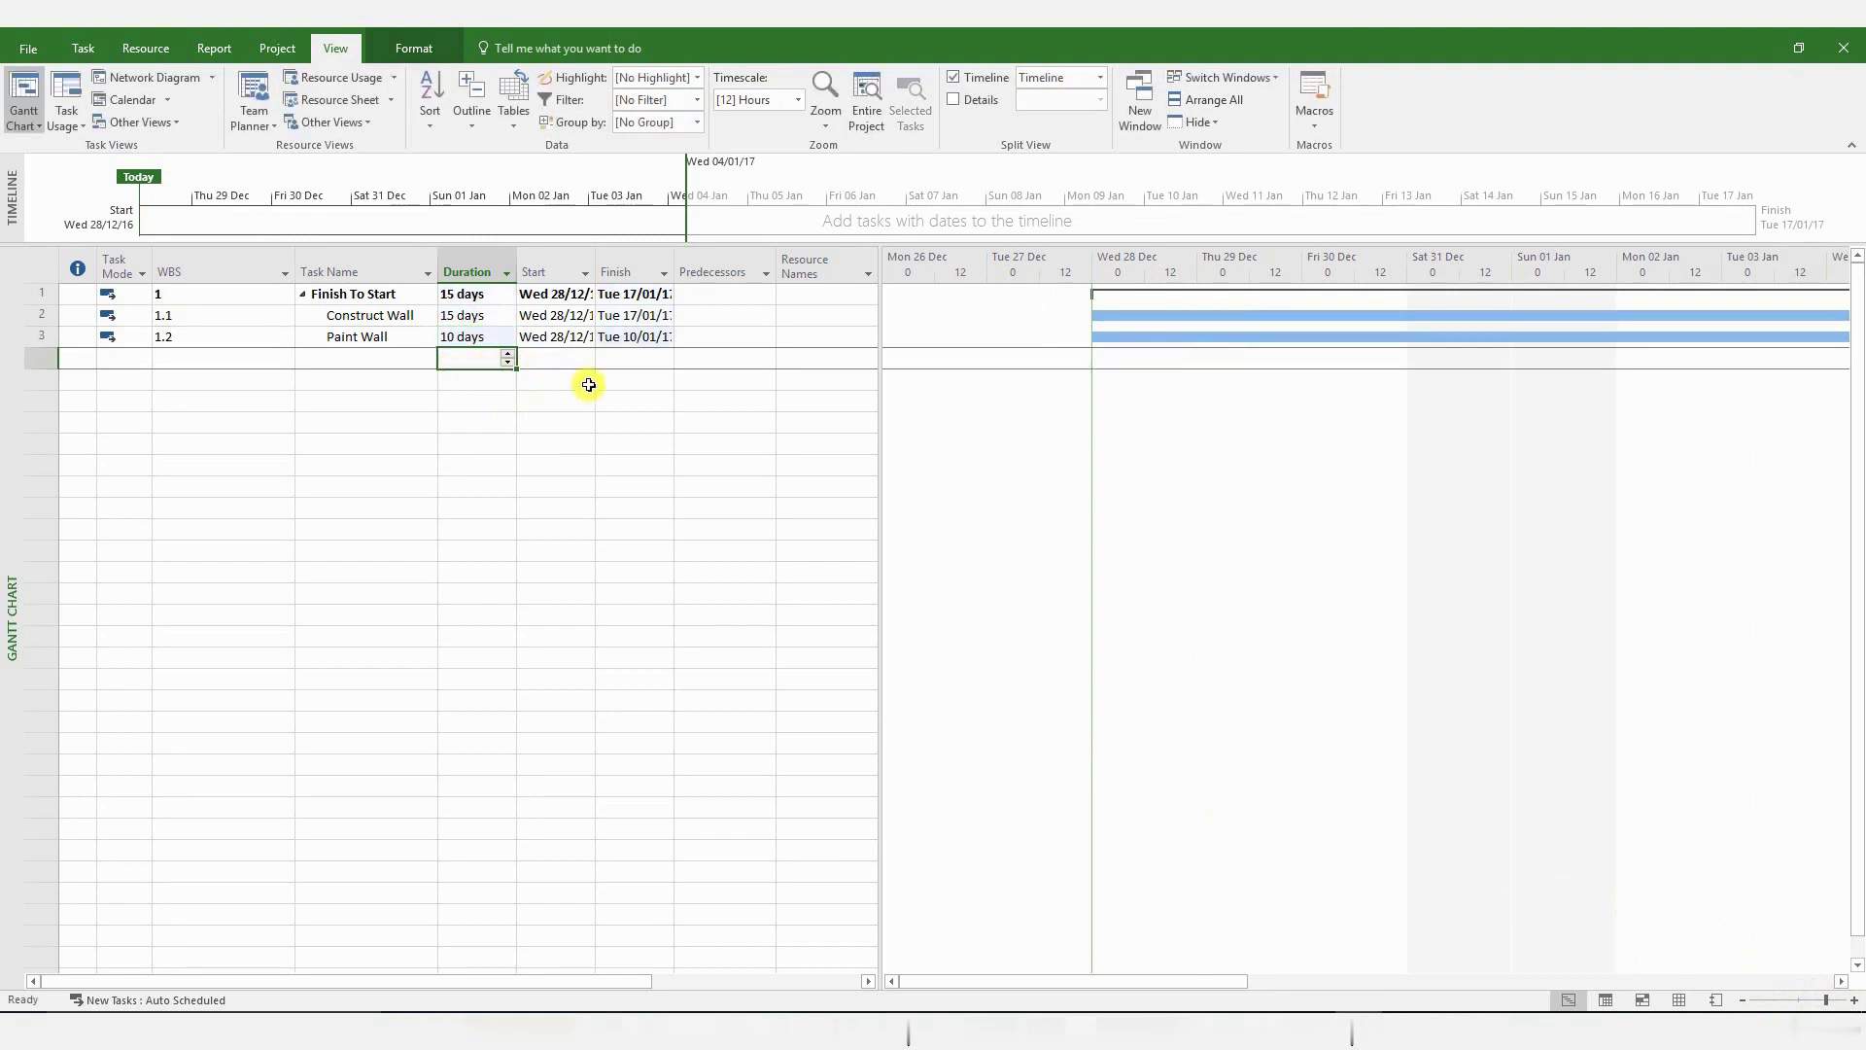
# Zoom the timescale out to two-day units and autofit the Start and Finish columns.
pyautogui.click(1739, 1001)
pyautogui.click(1739, 1001)
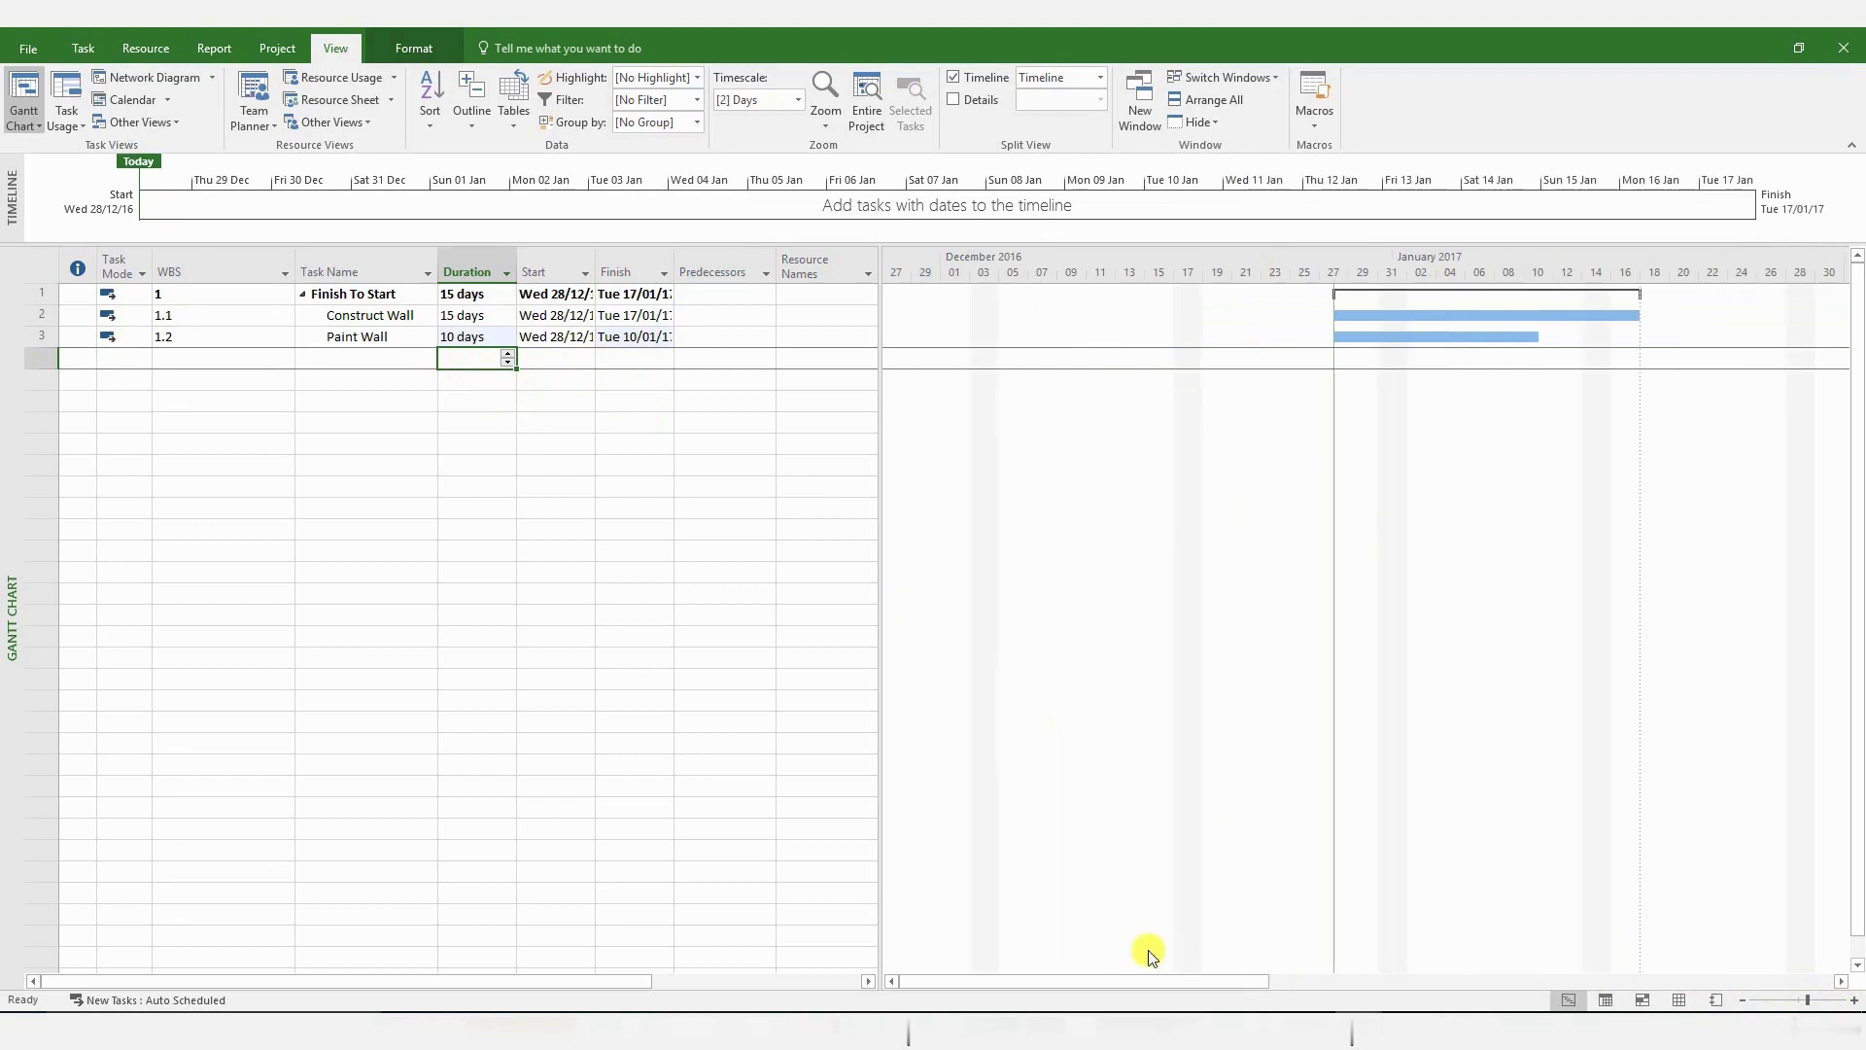
pyautogui.moveTo(1116, 983); pyautogui.dragTo(1241, 982)
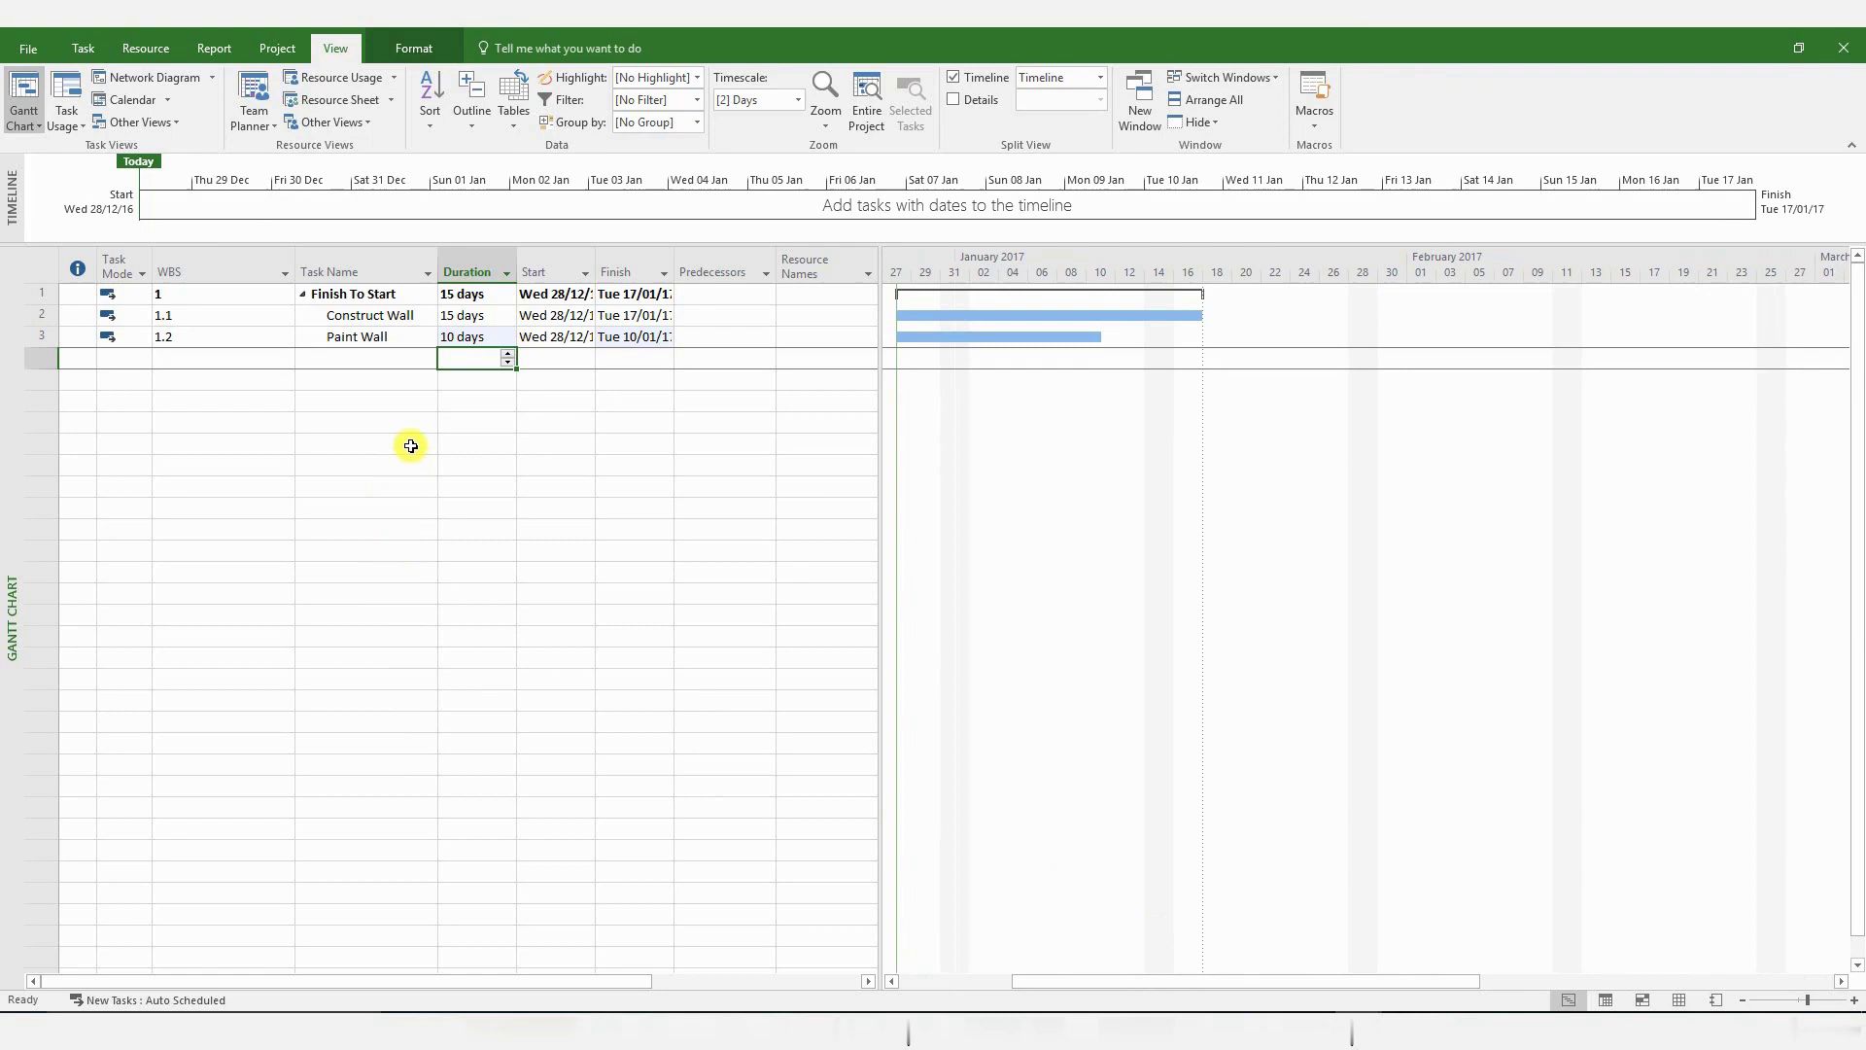
pyautogui.doubleClick(597, 262)
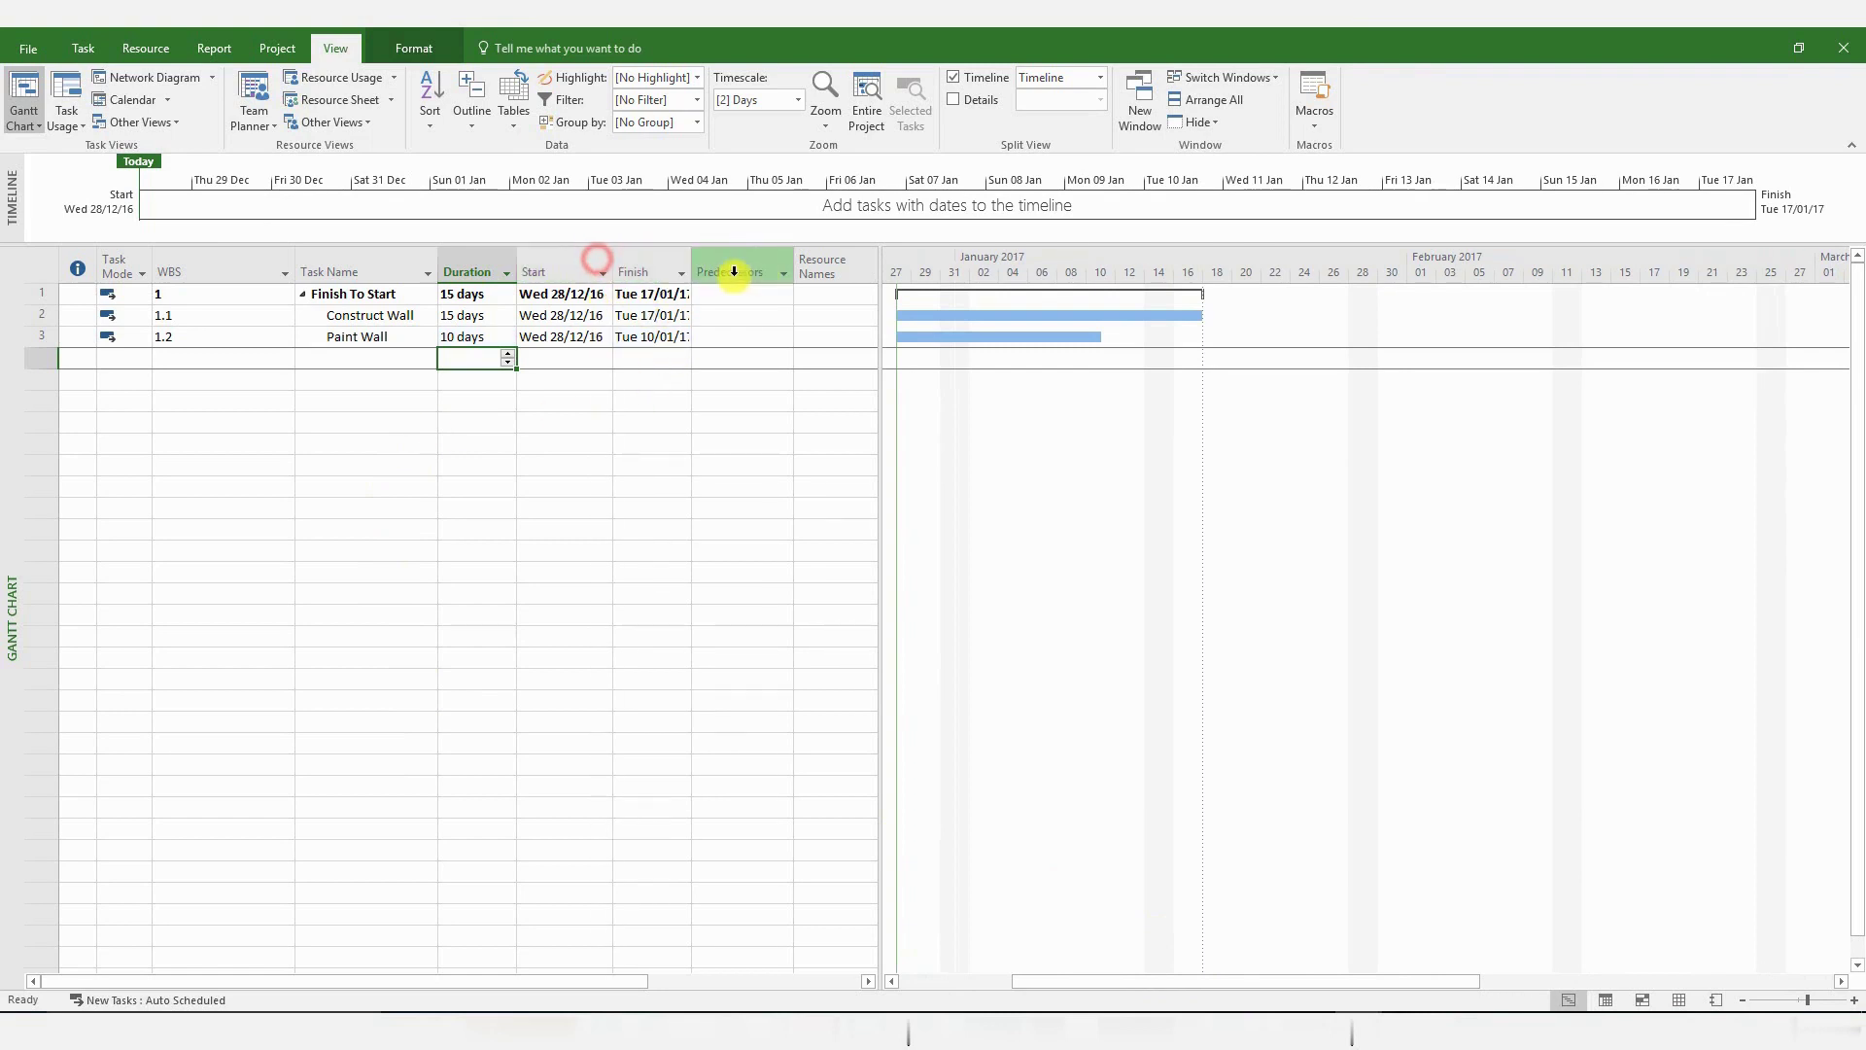
pyautogui.doubleClick(691, 264)
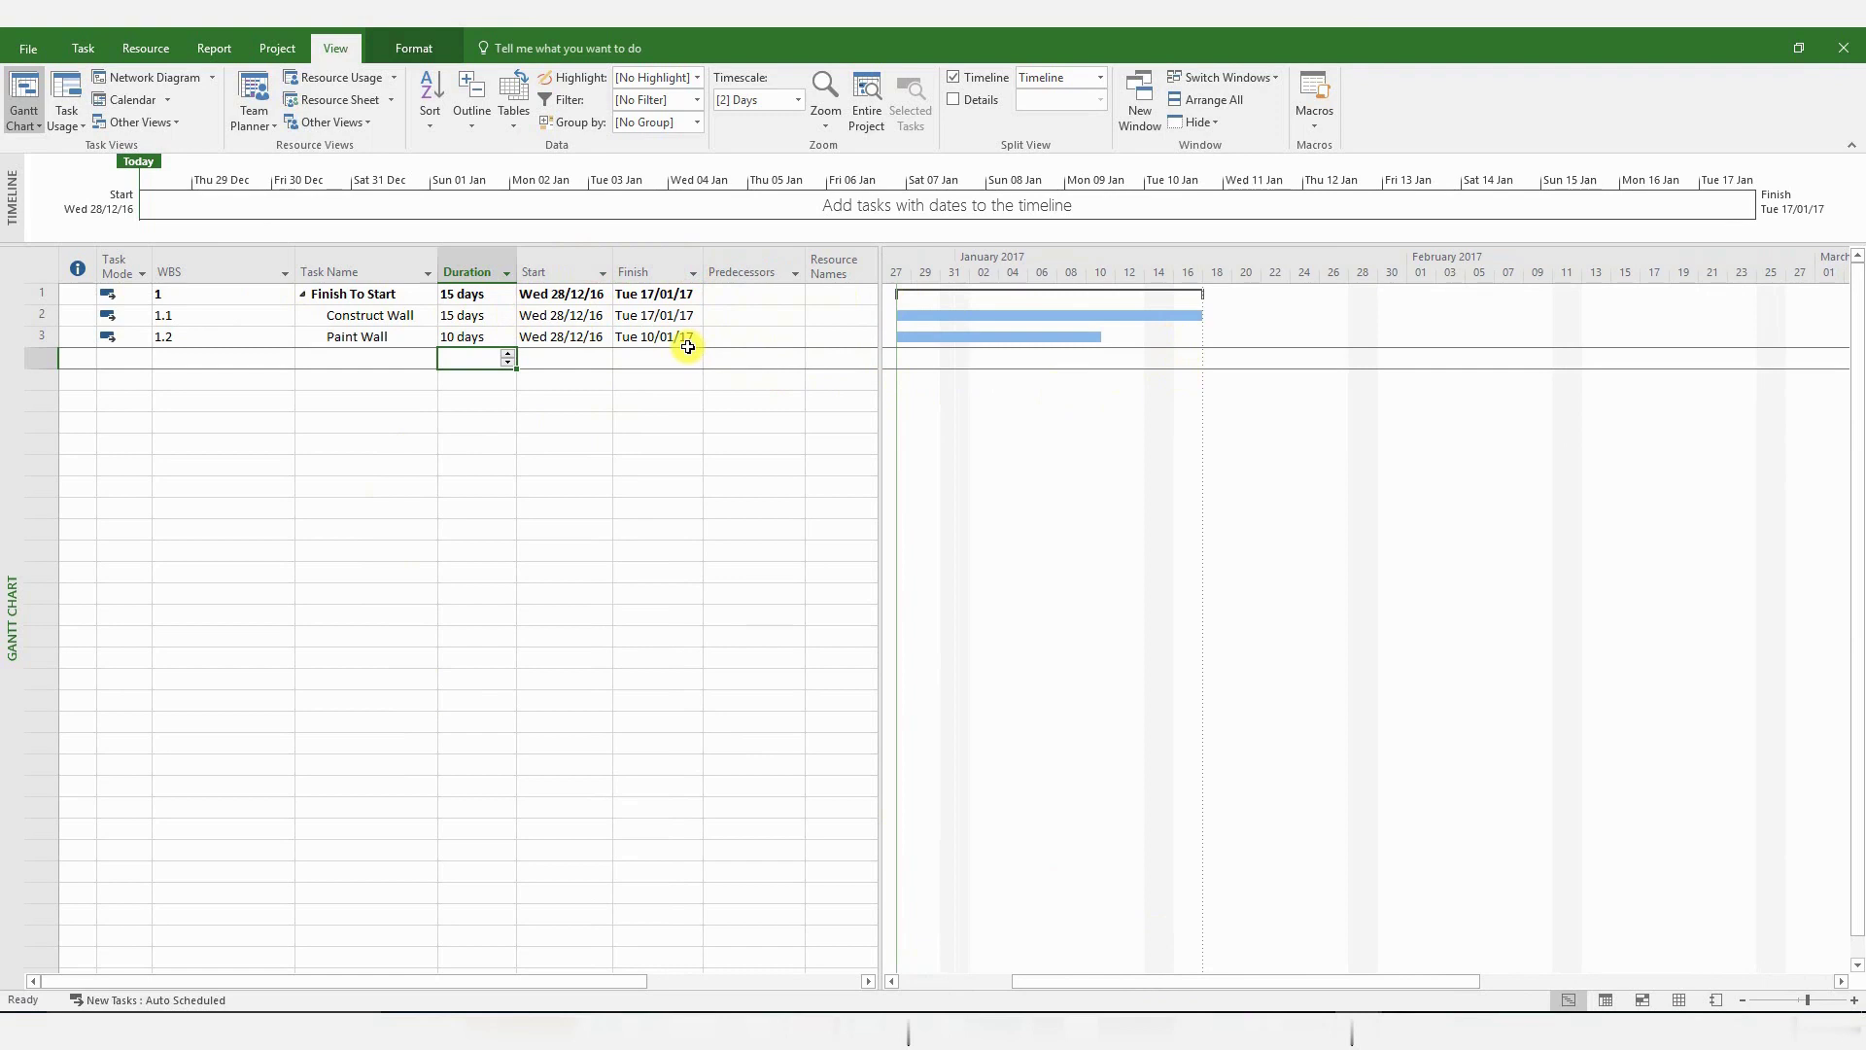
# Show the Task Details Form below the Gantt chart in Predecessors & Successors layout.
pyautogui.click(87, 49)
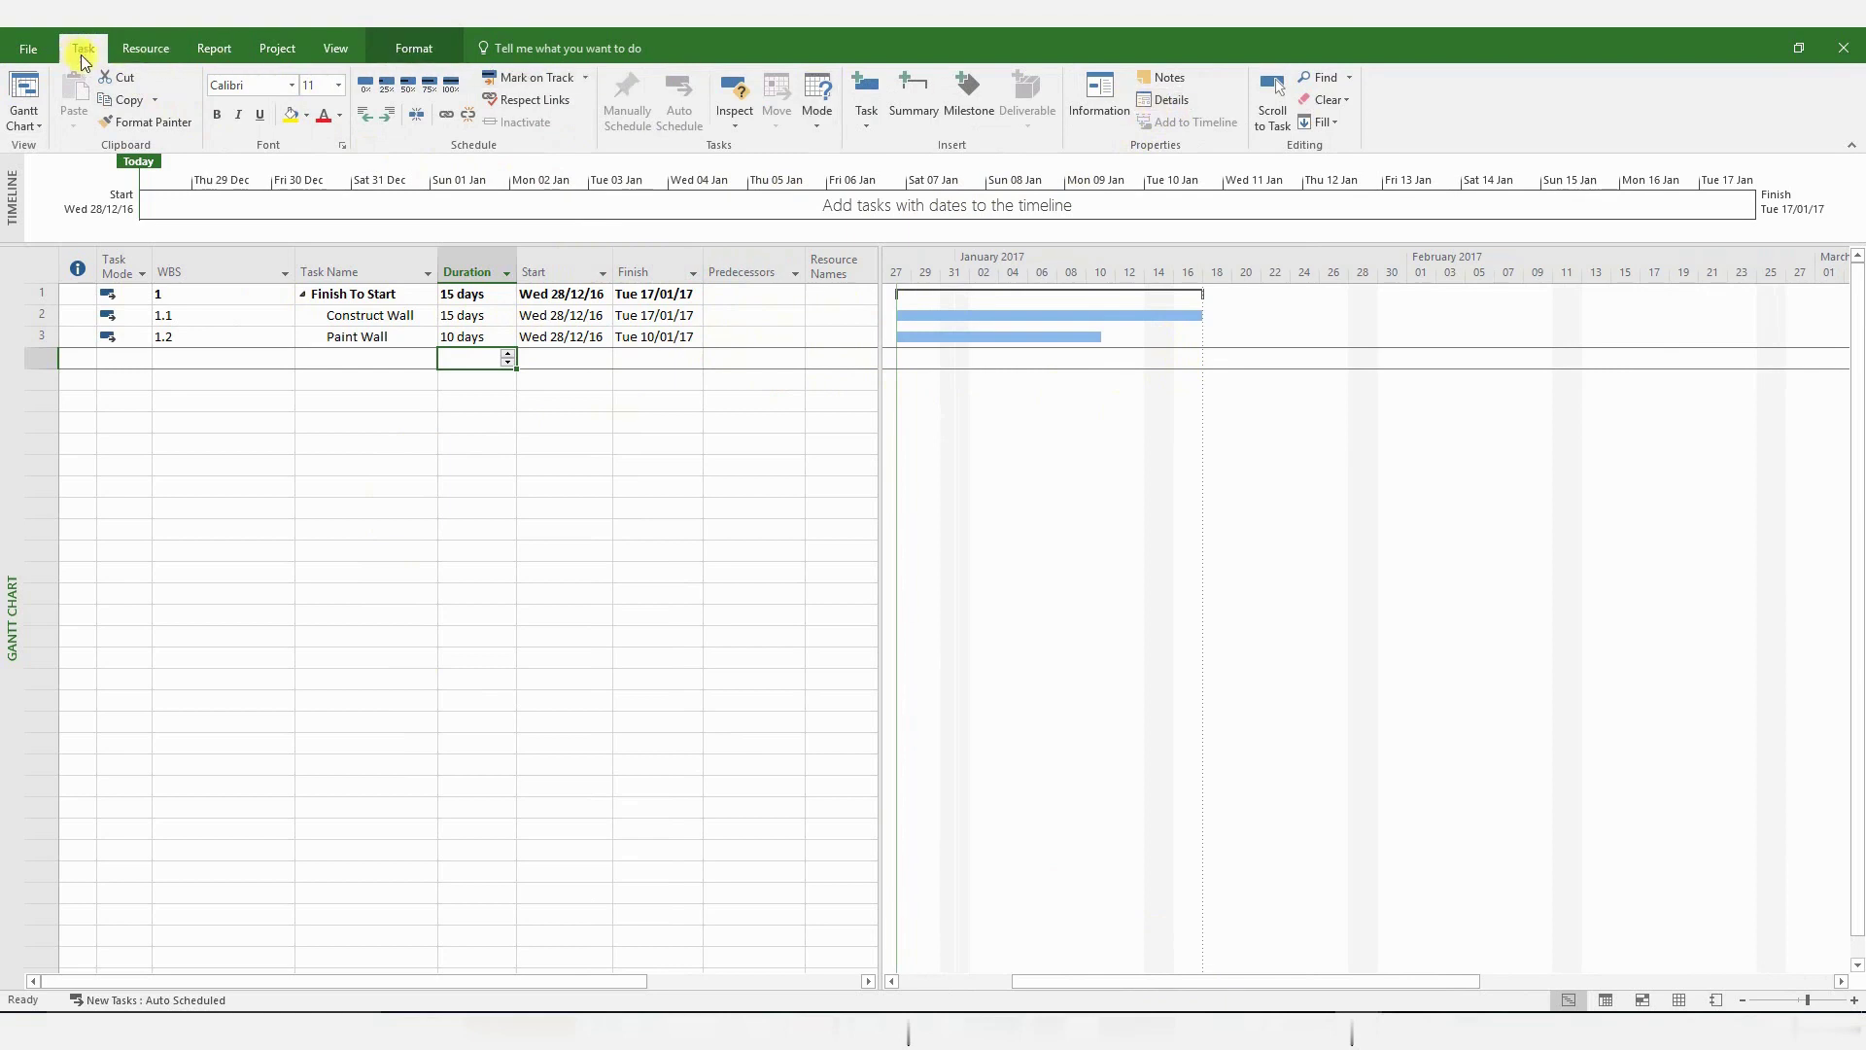
pyautogui.click(1165, 100)
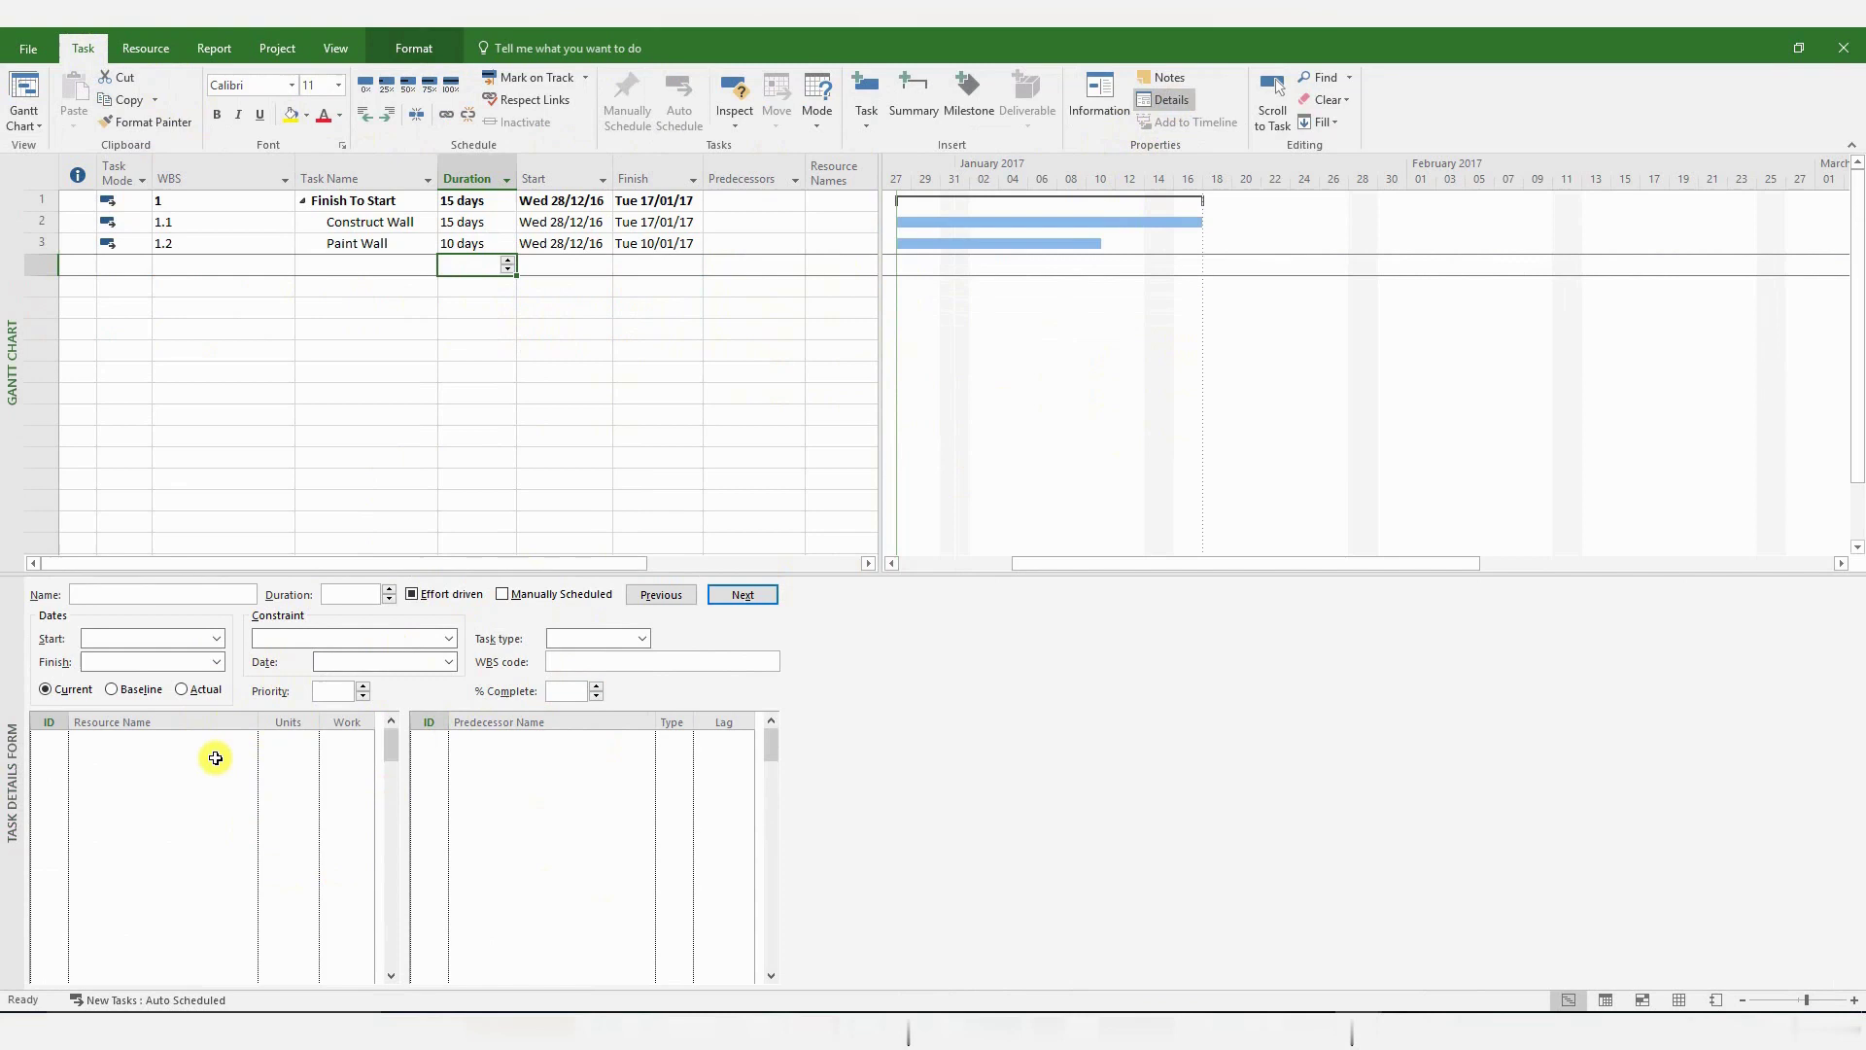
pyautogui.rightClick(881, 731)
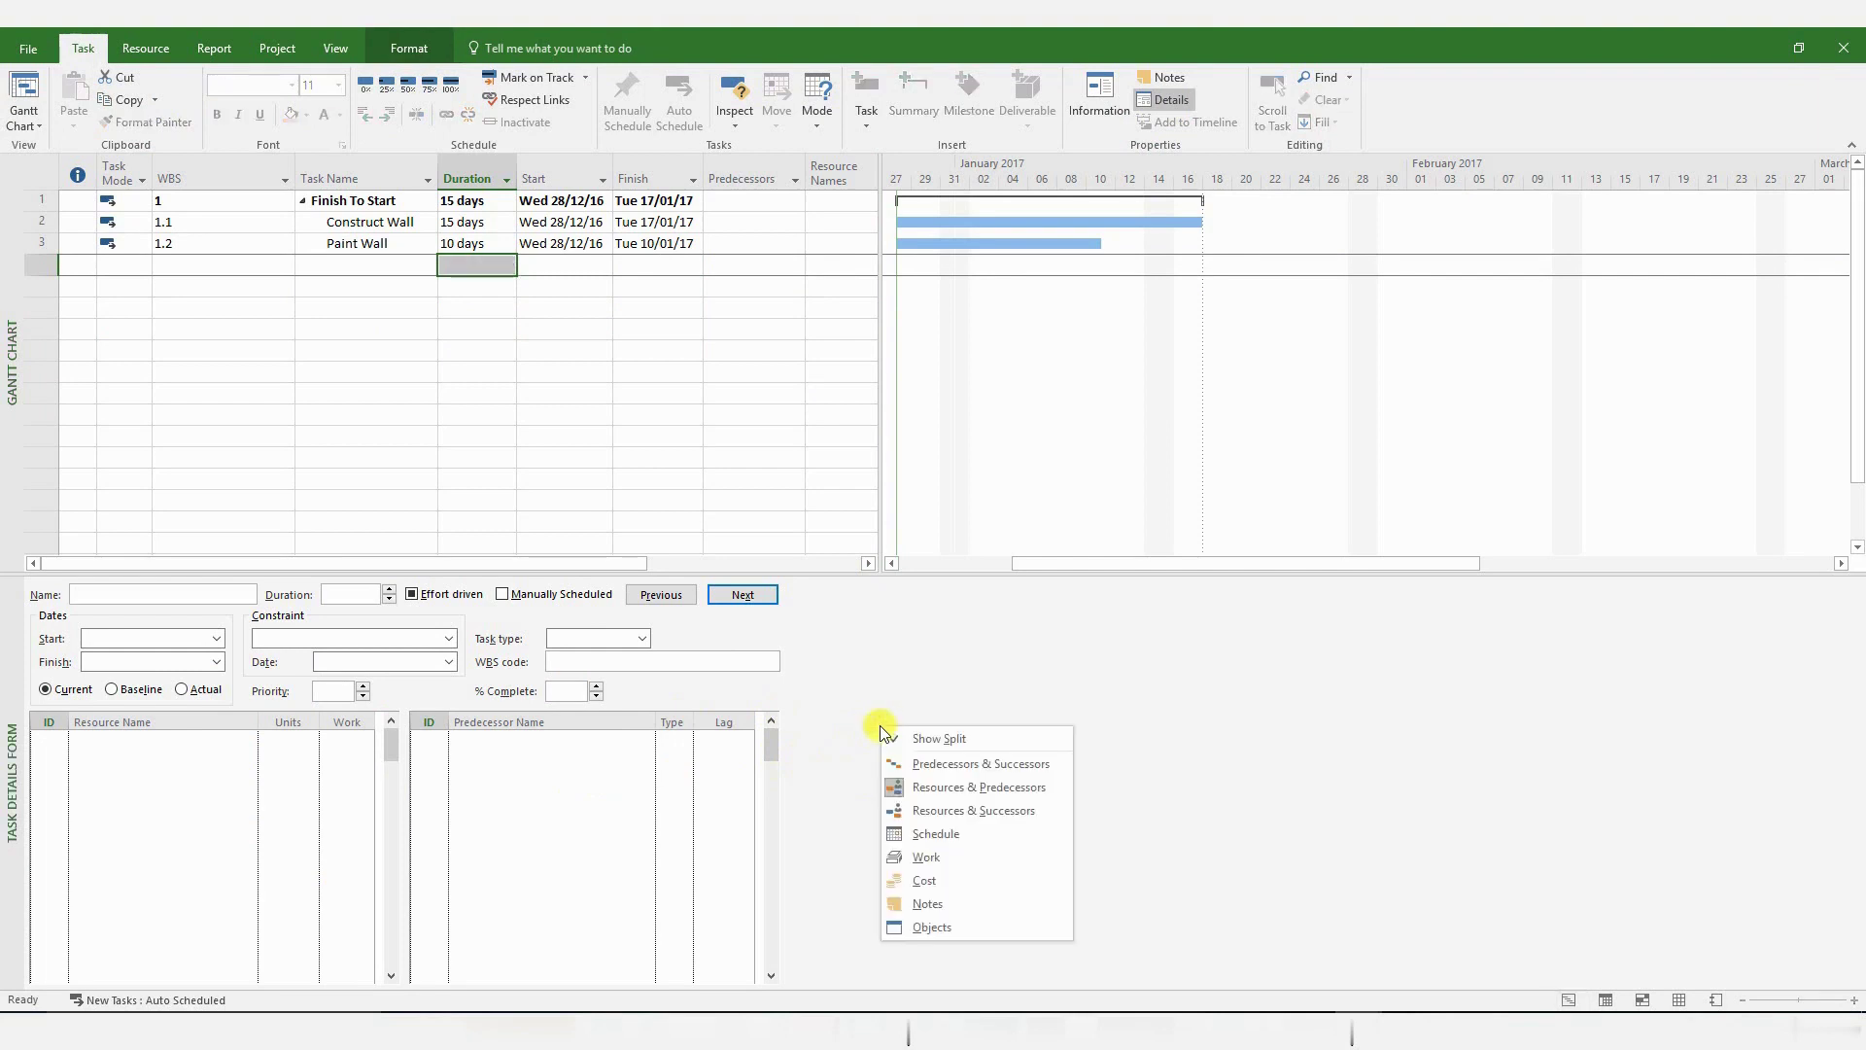
pyautogui.click(956, 768)
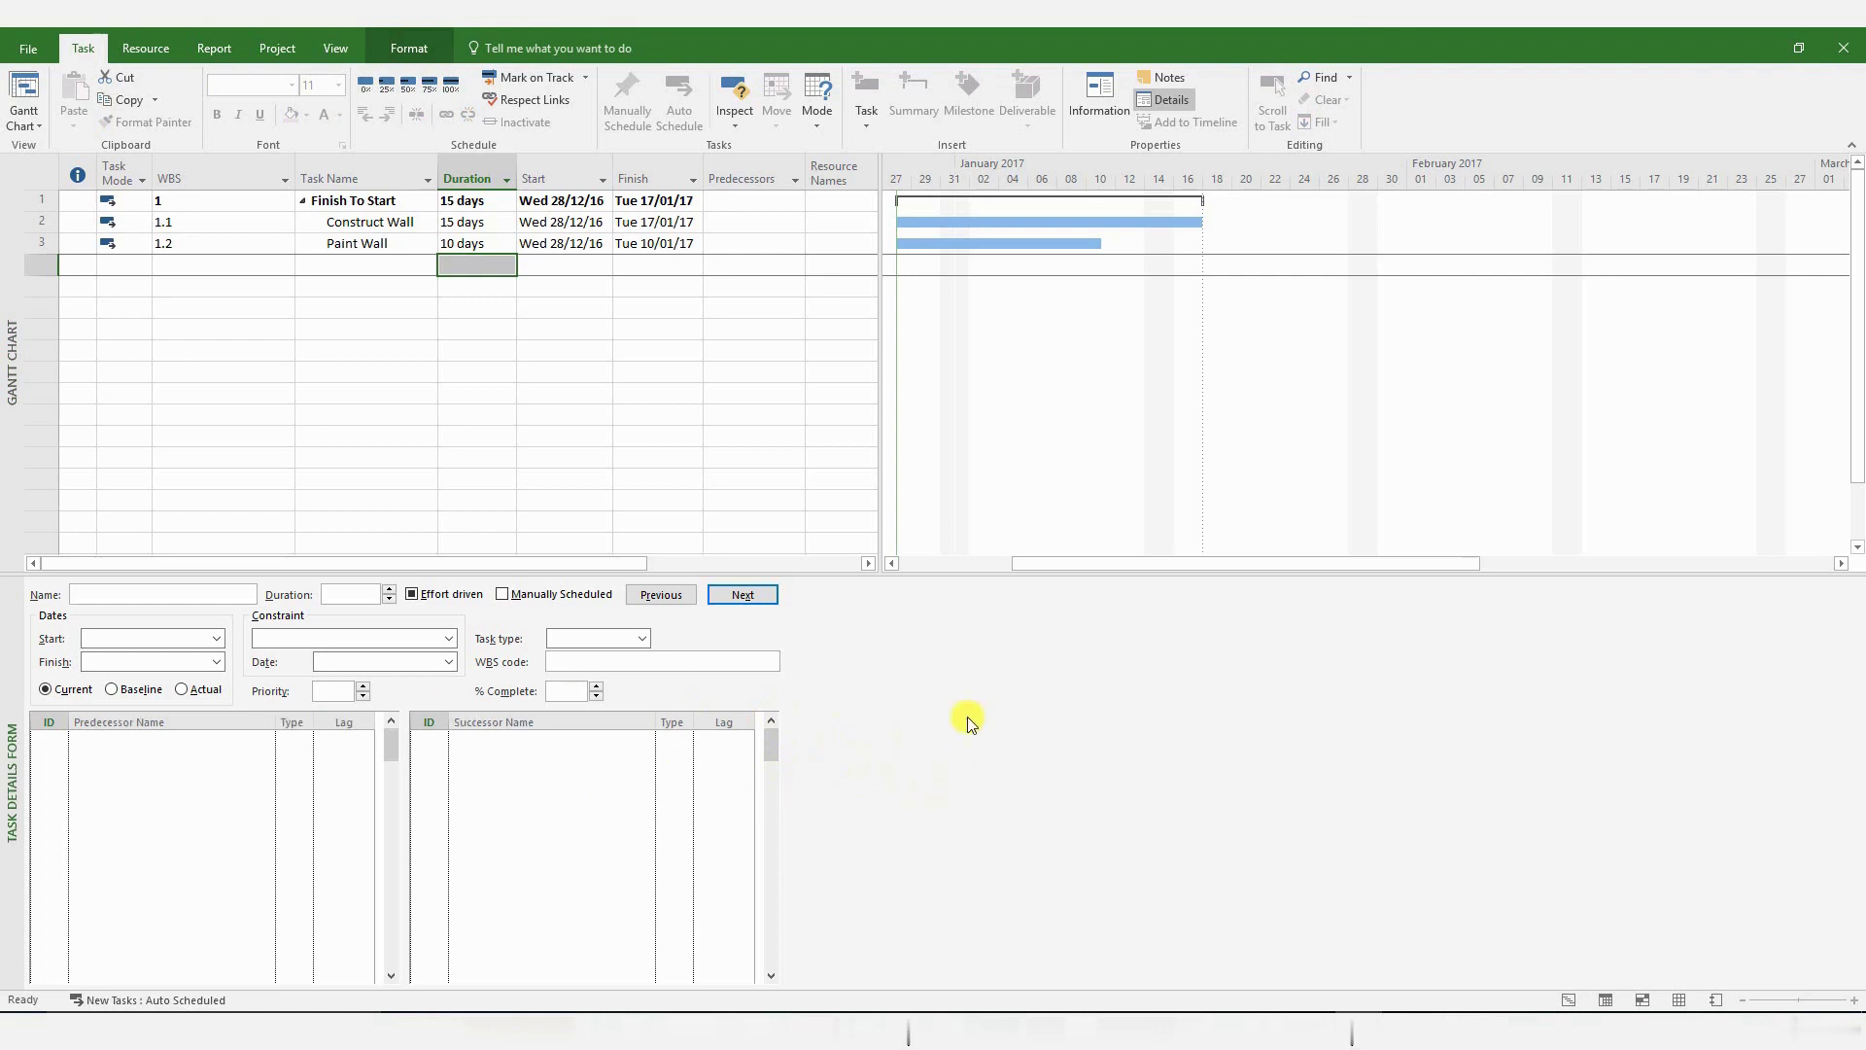
pyautogui.rightClick(935, 666)
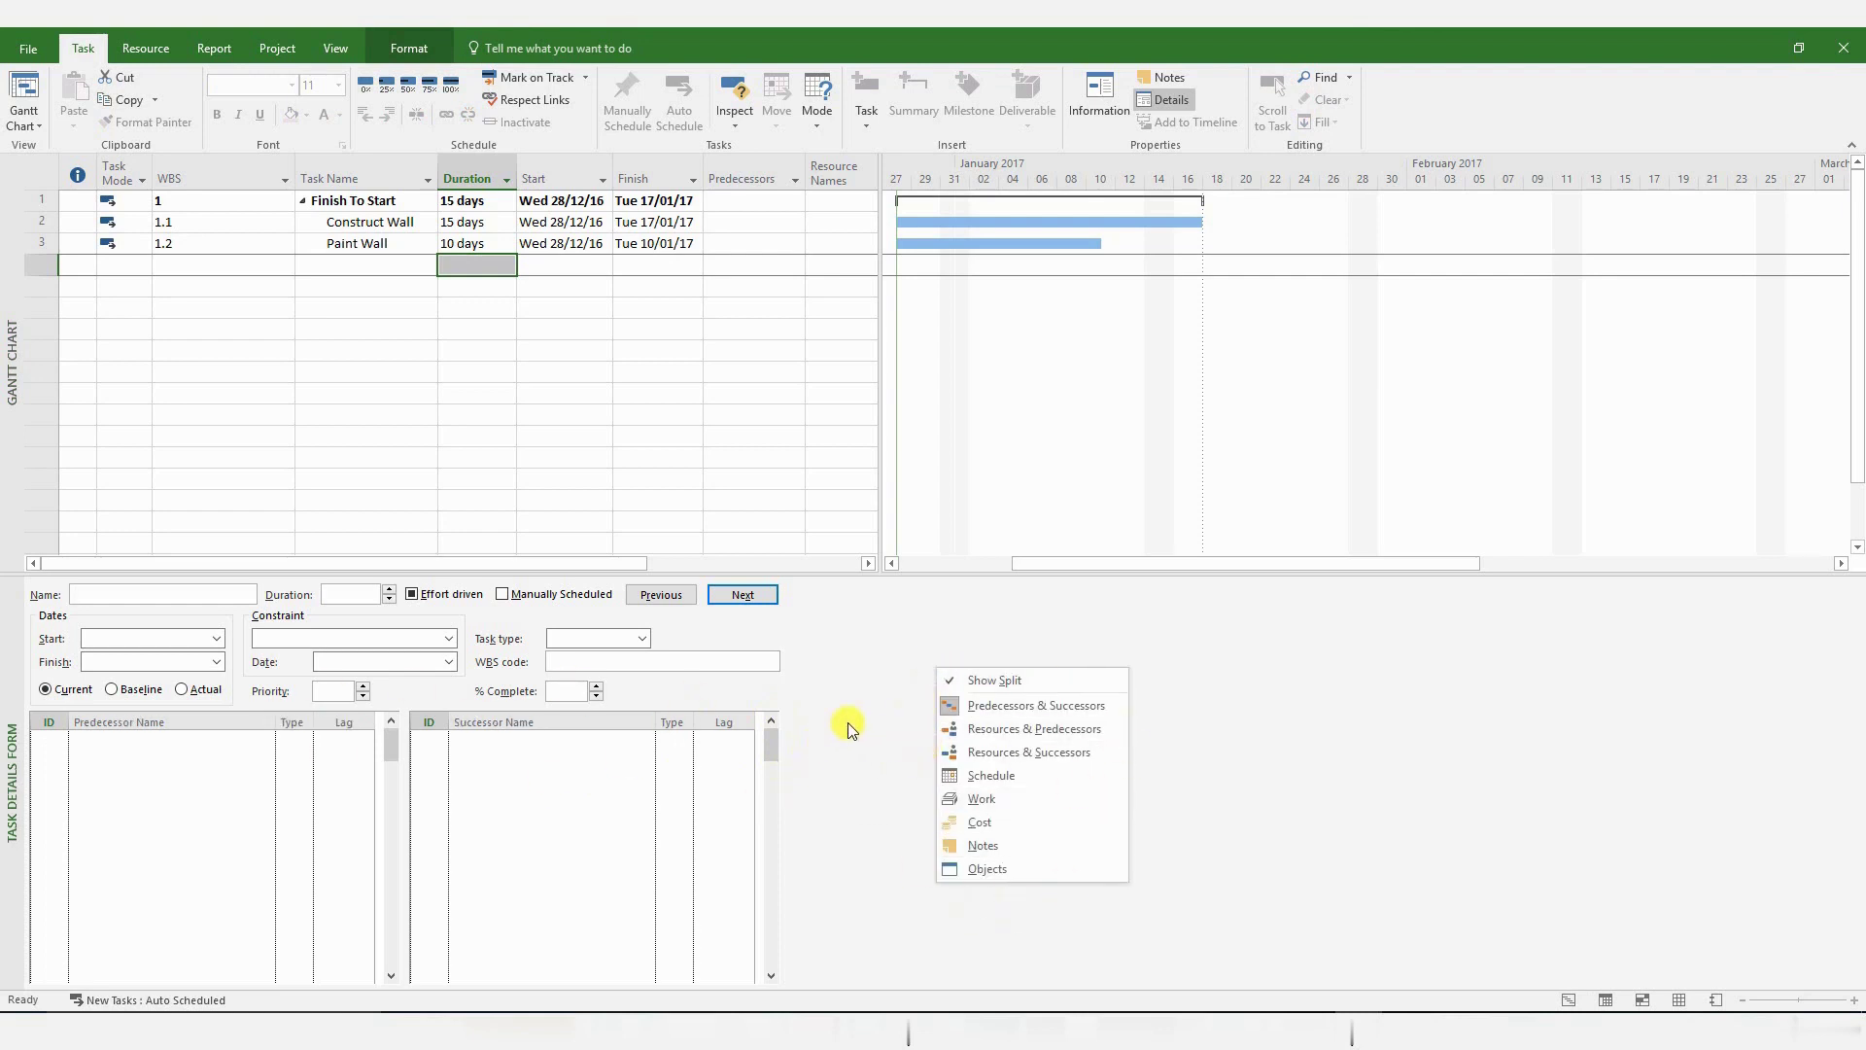
pyautogui.click(855, 681)
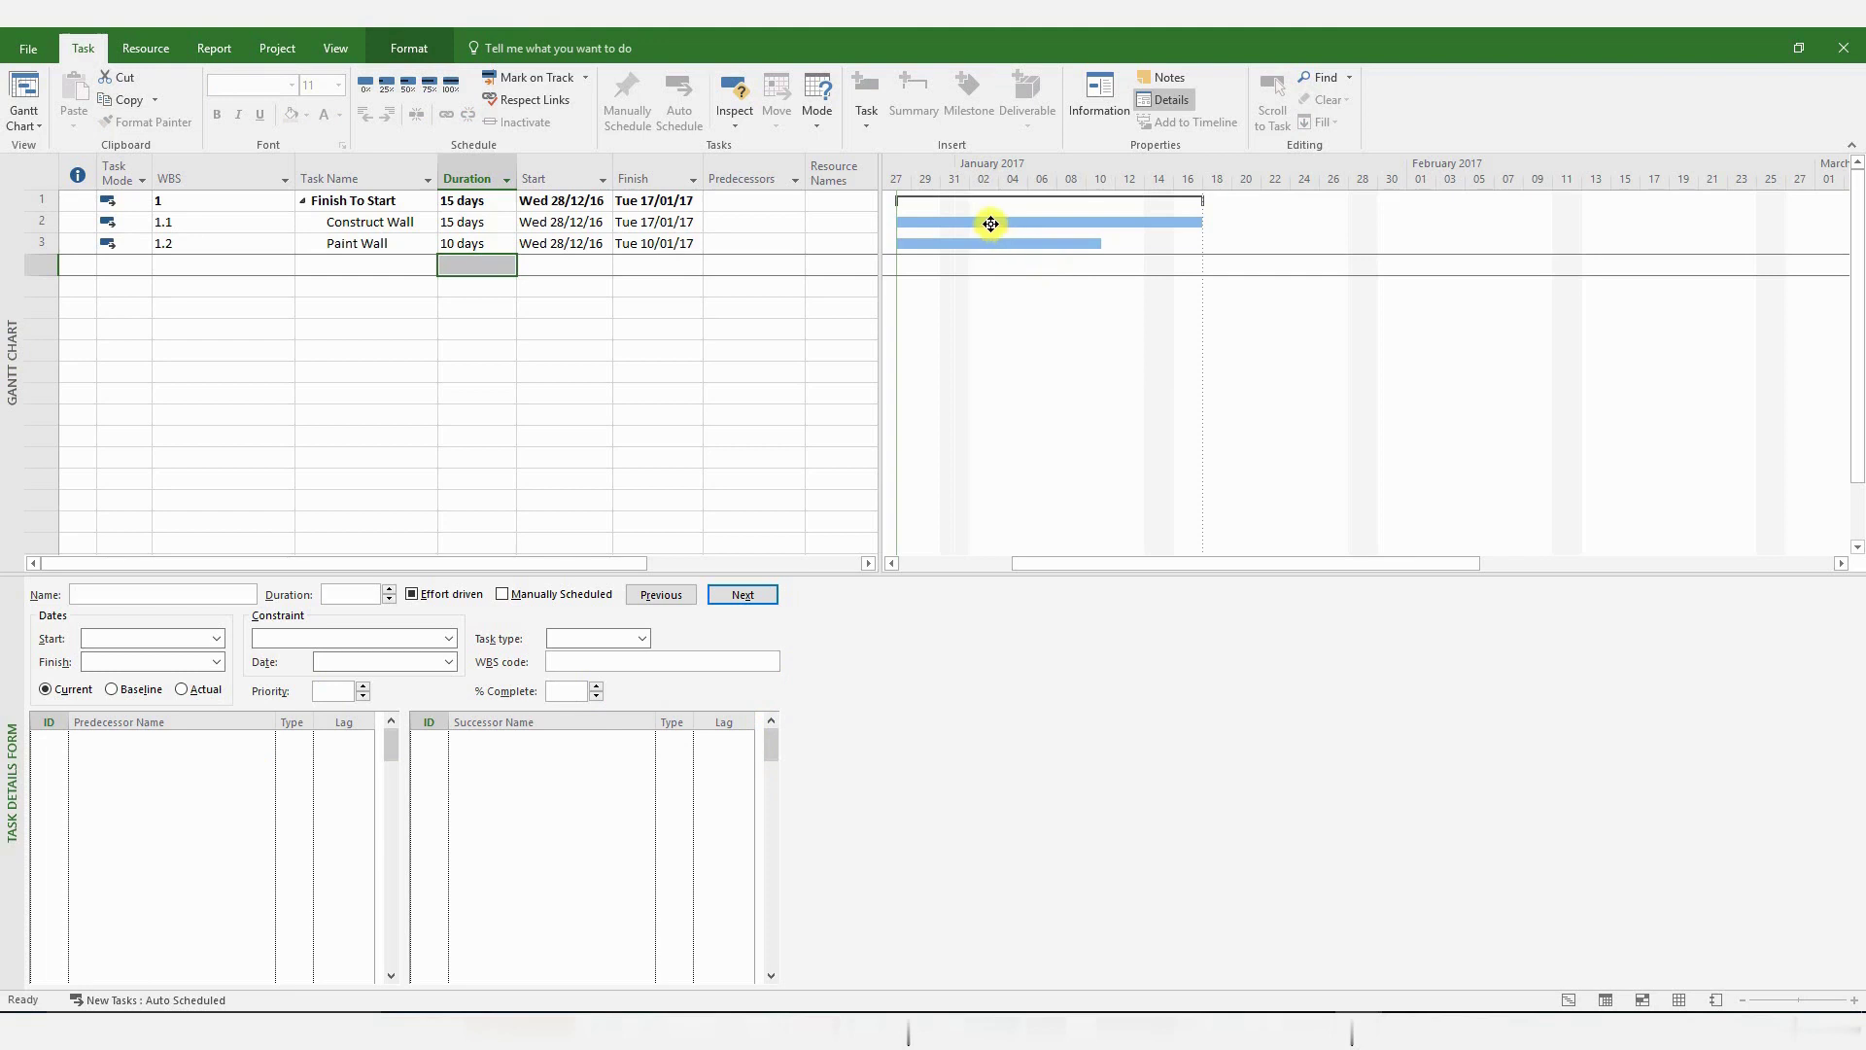
# Add Paint Wall as Construct Wall's FS successor in the Task Details Form.
pyautogui.moveTo(990, 224); pyautogui.dragTo(983, 252)
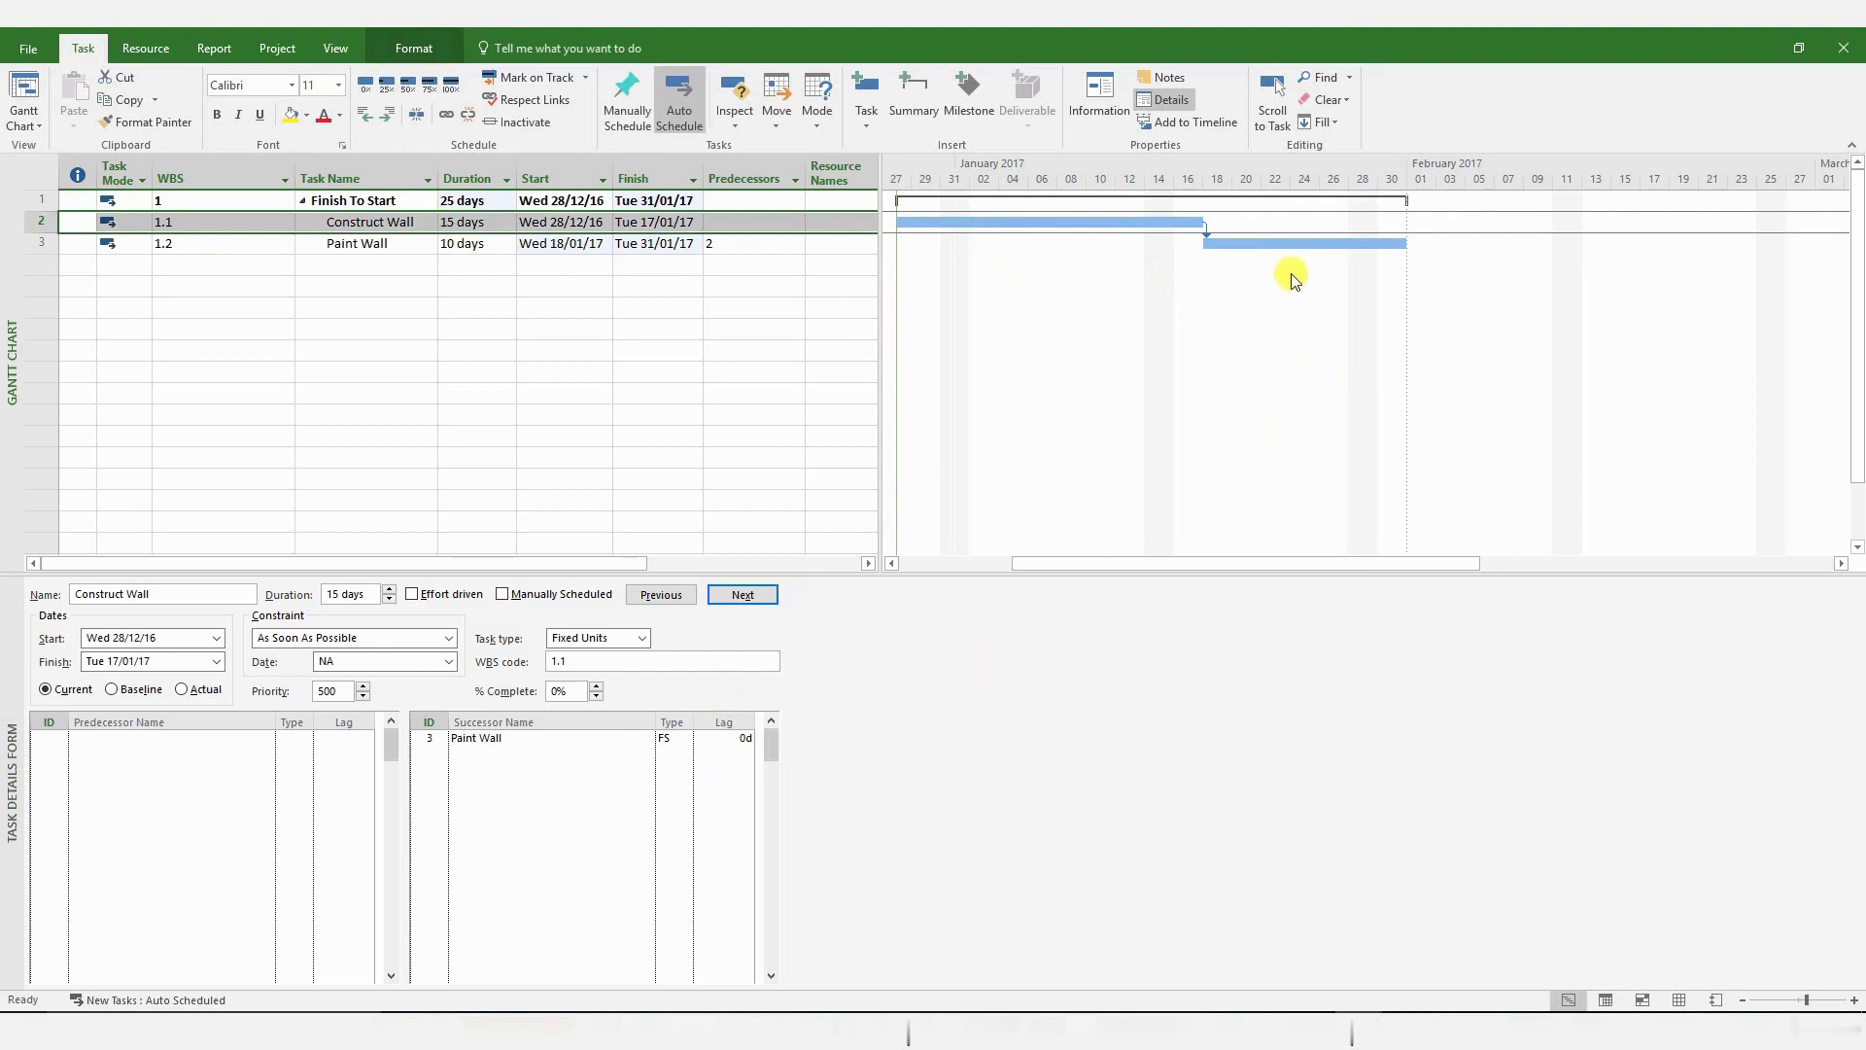
pyautogui.click(84, 26)
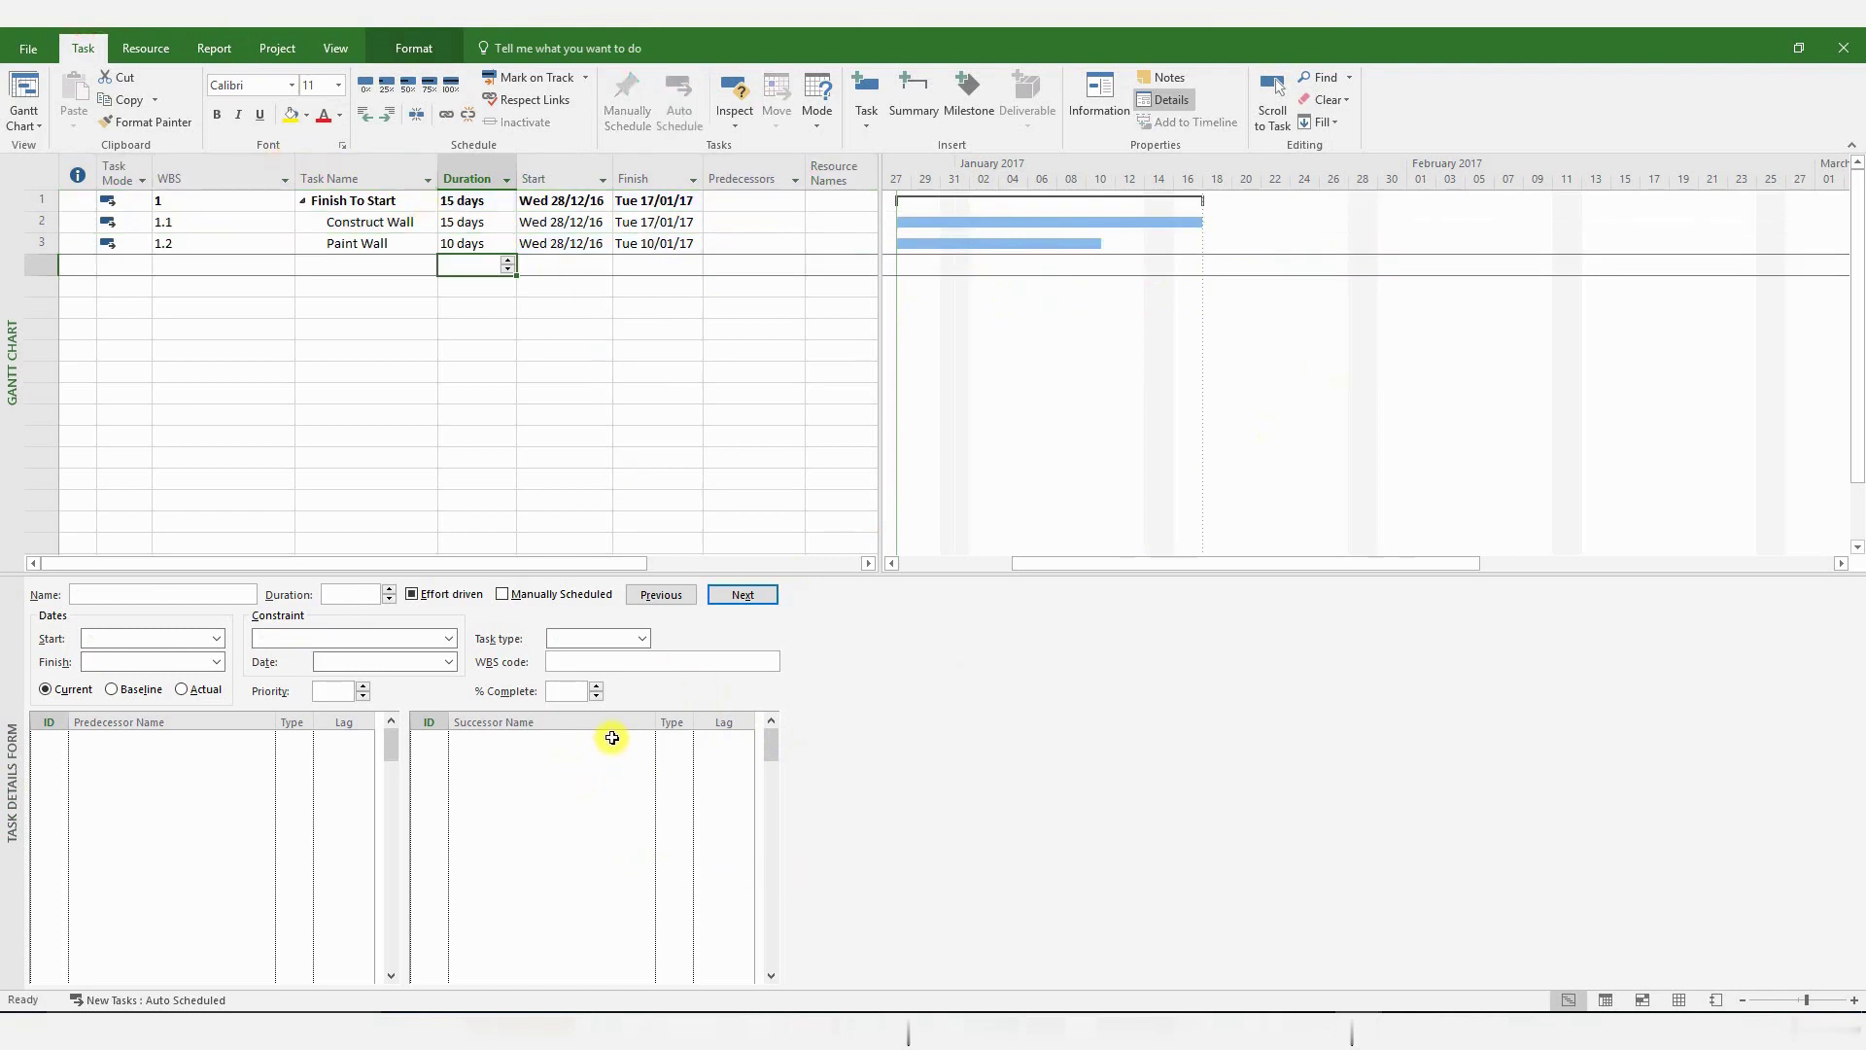
pyautogui.click(370, 221)
pyautogui.click(608, 741)
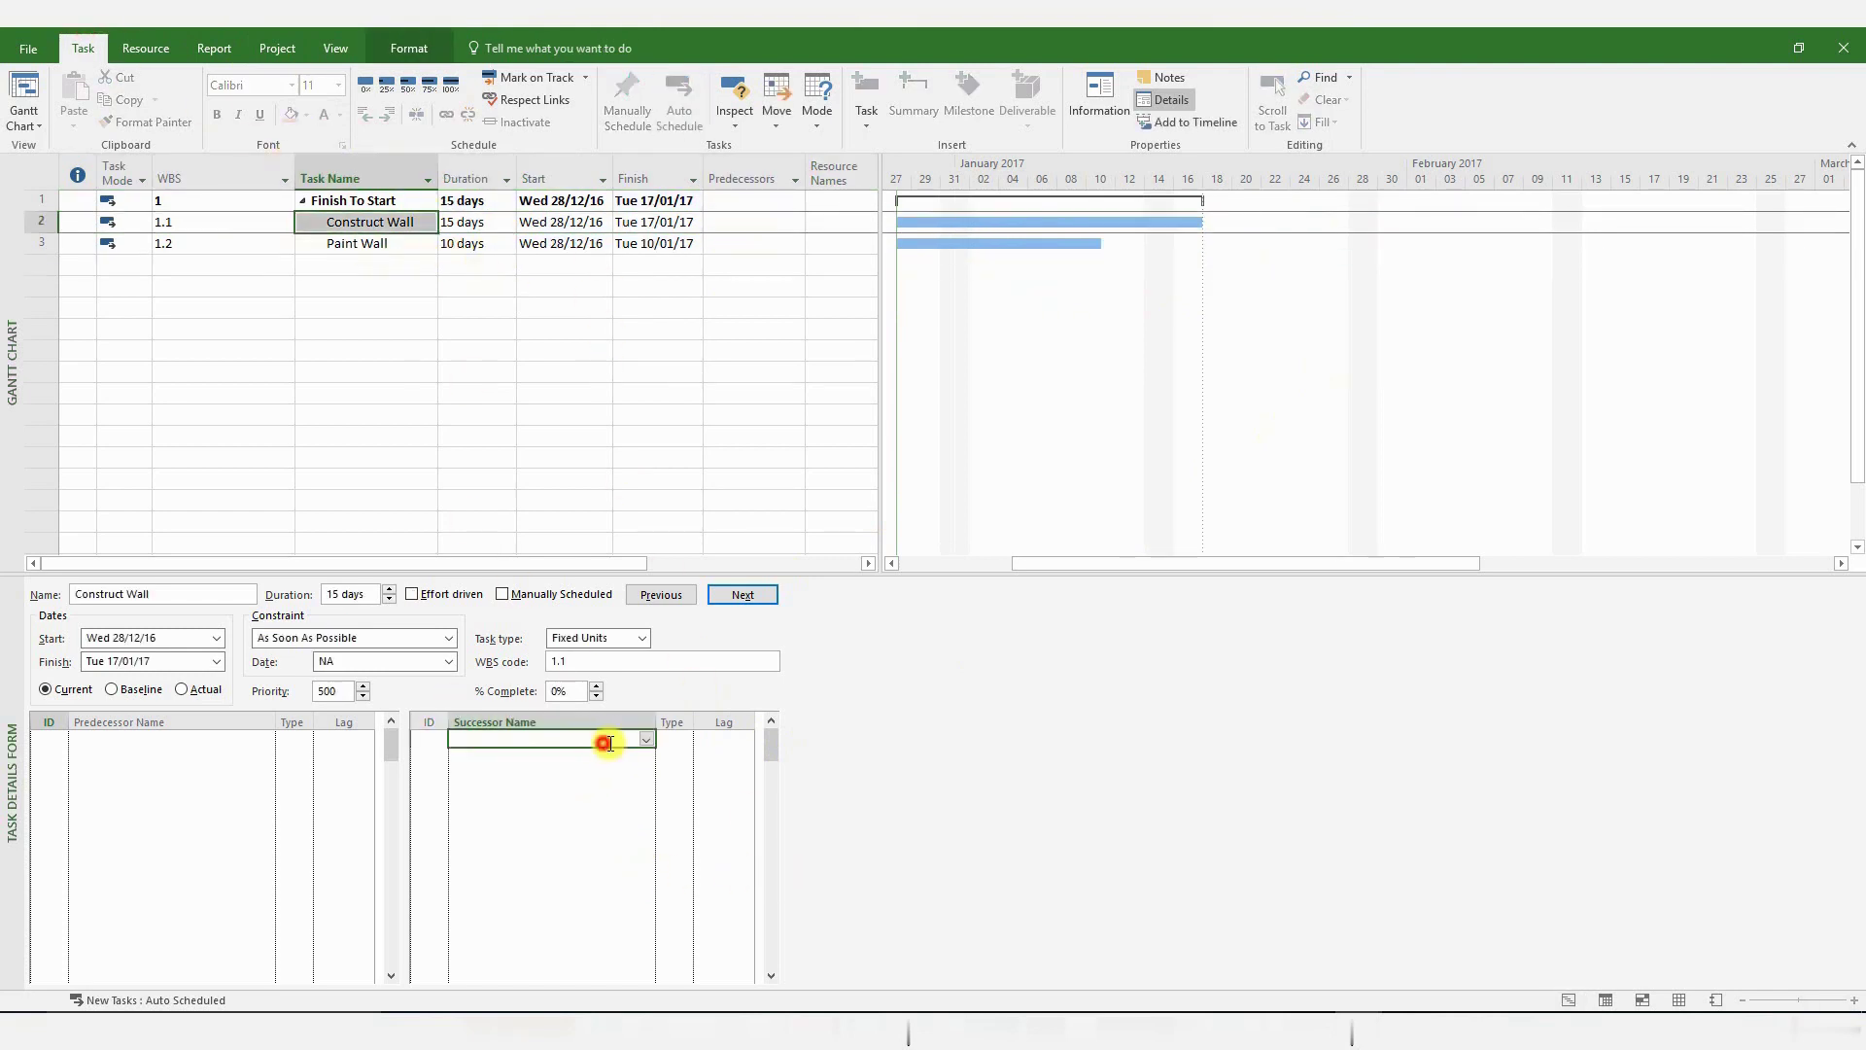
pyautogui.click(647, 743)
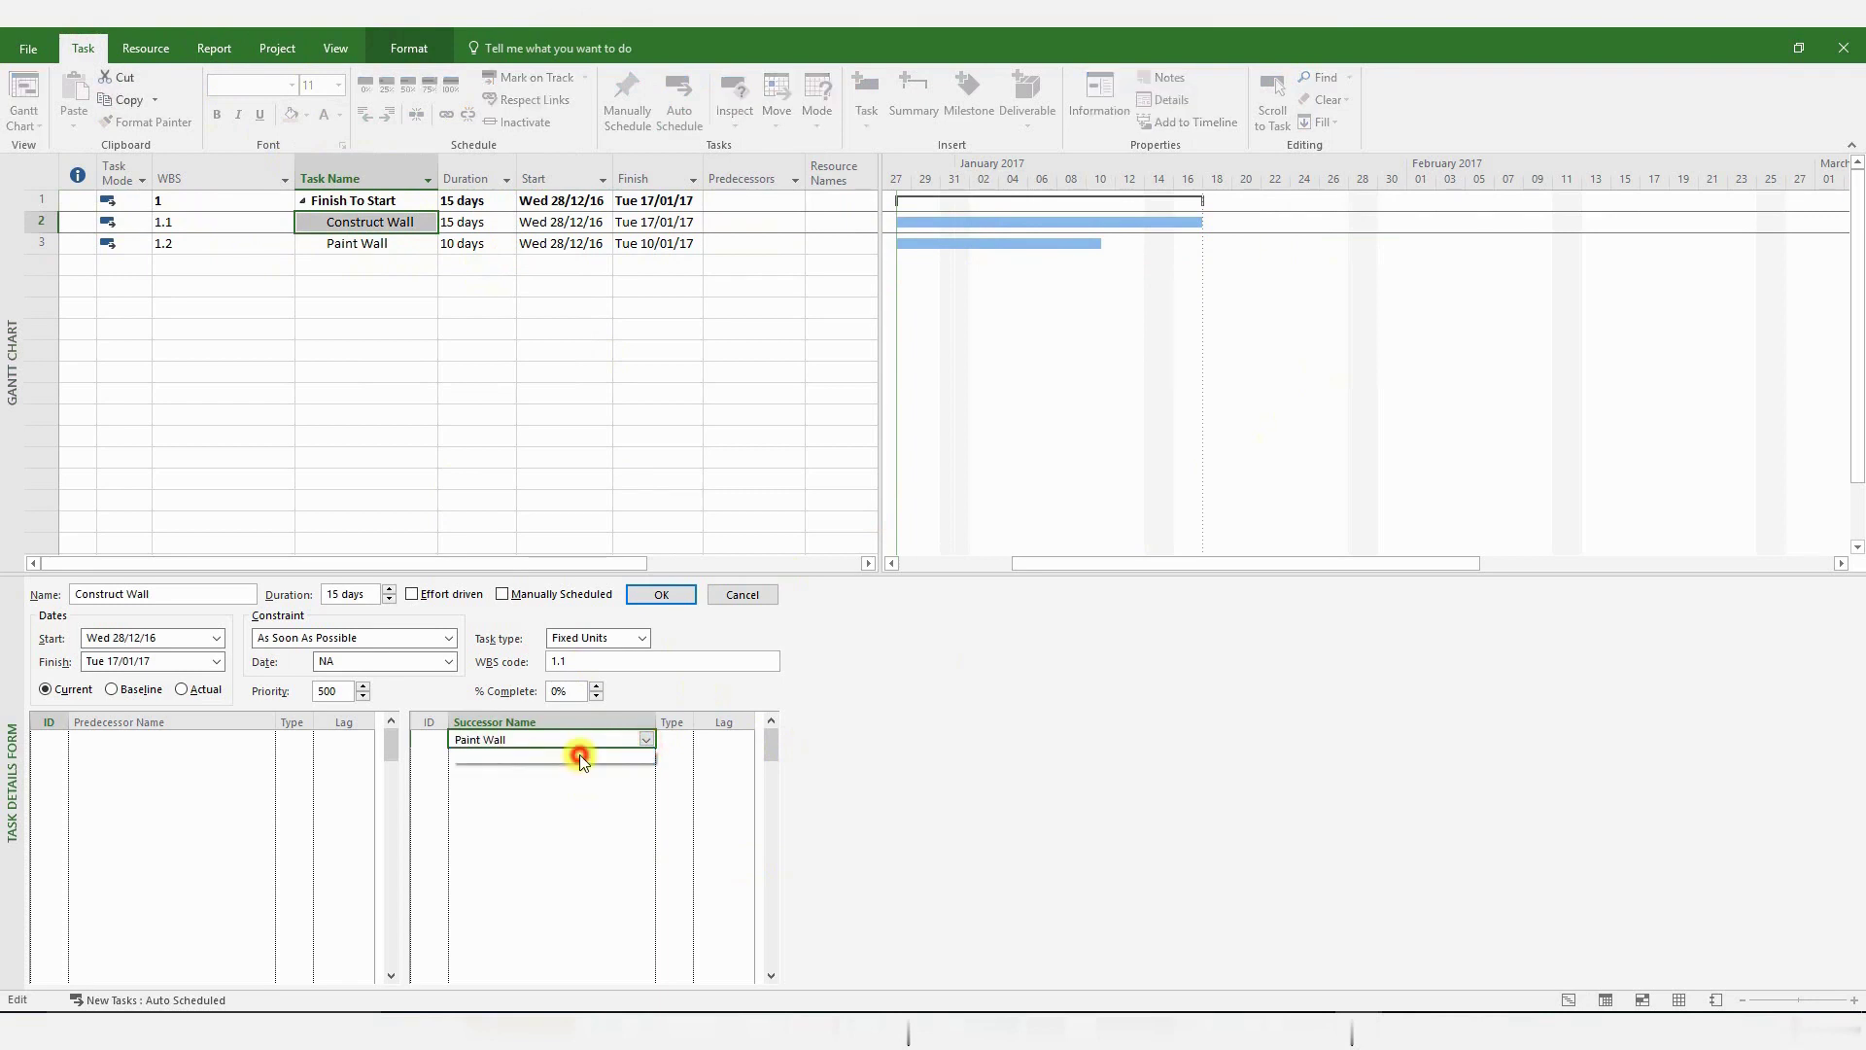
pyautogui.click(580, 756)
pyautogui.click(679, 740)
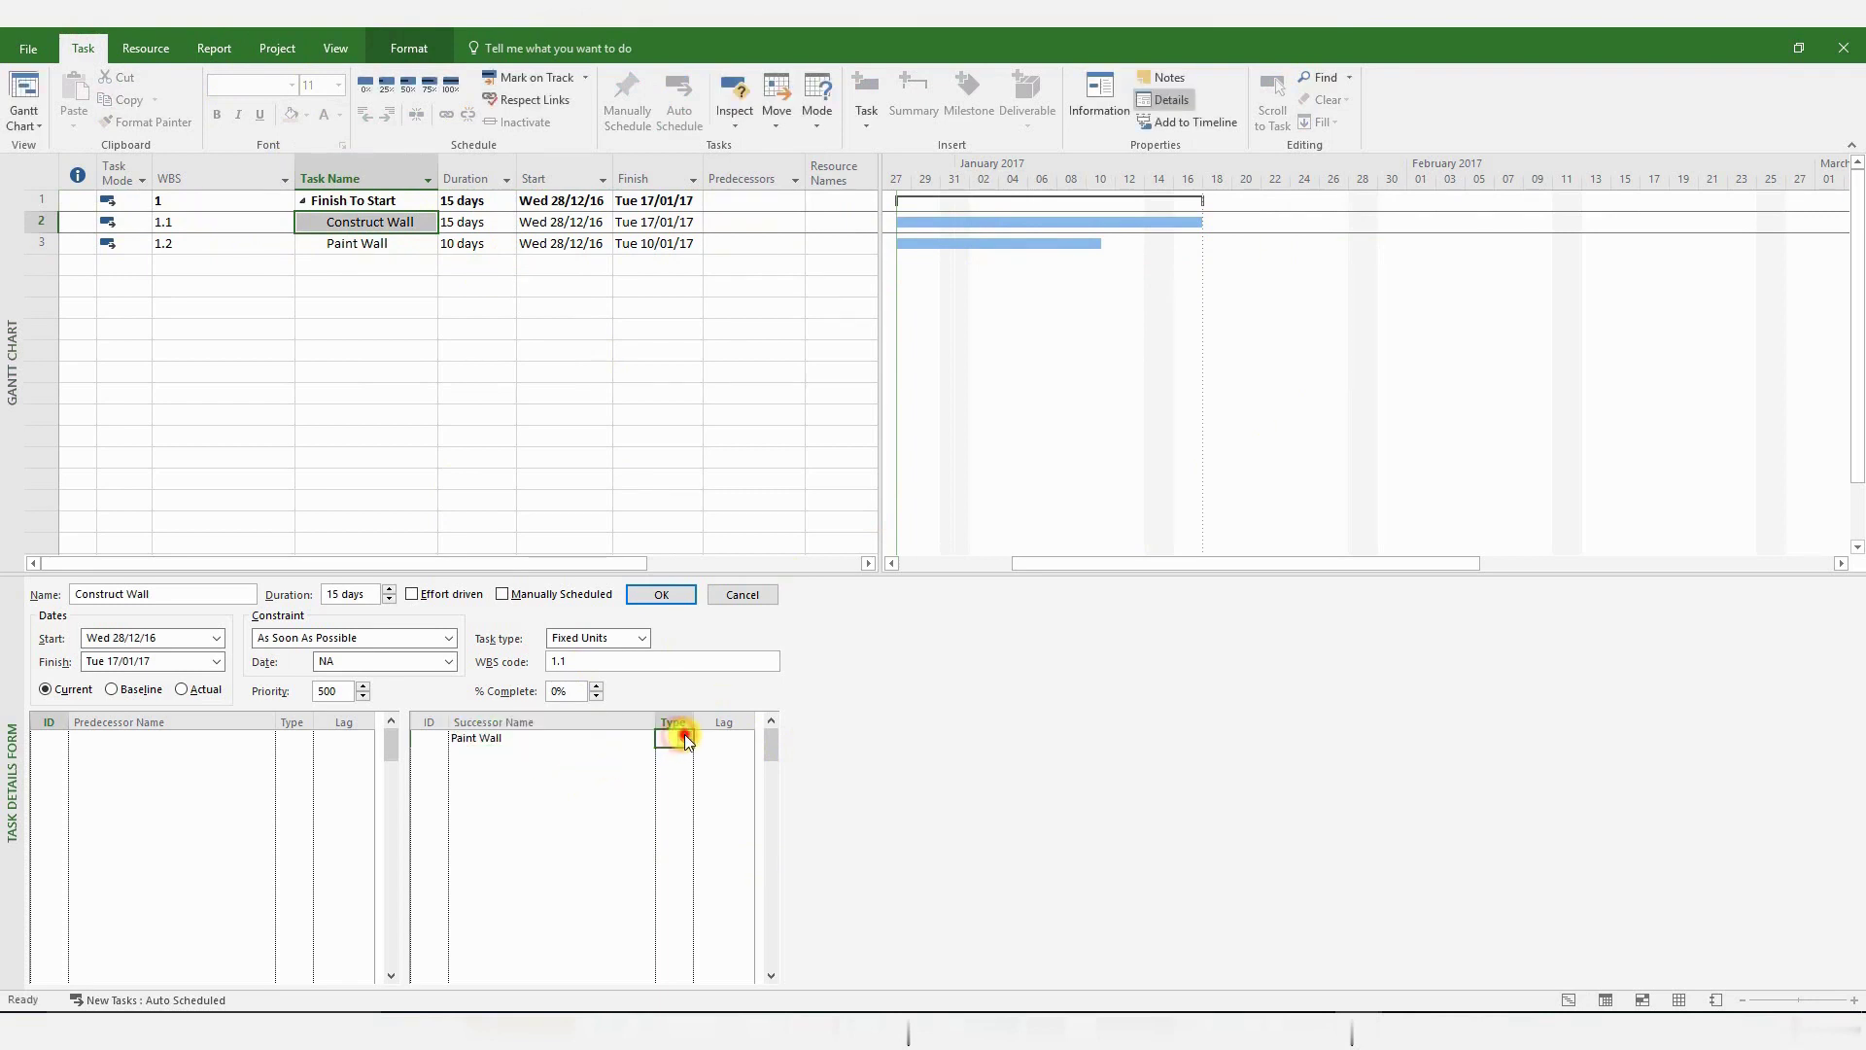
pyautogui.click(668, 767)
pyautogui.click(665, 594)
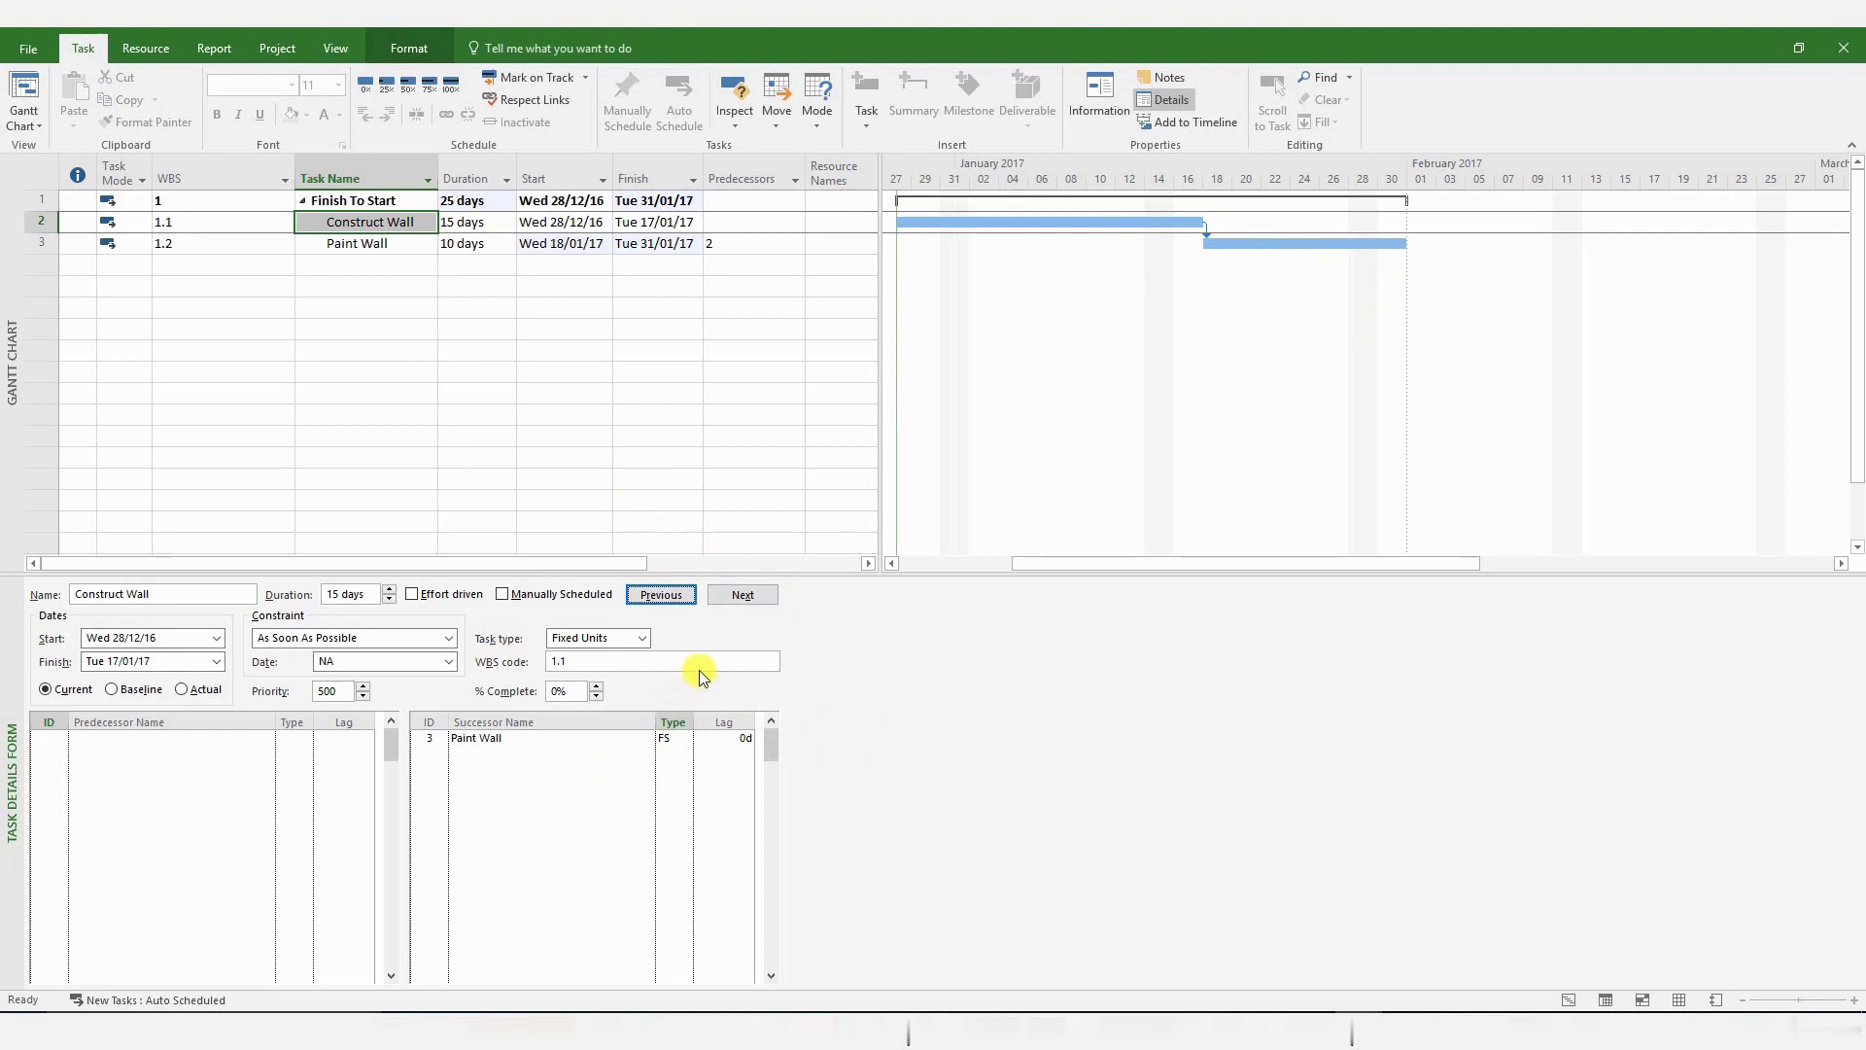
# Delete the Construct Wall–Paint Wall link in the Task Dependency dialog.
pyautogui.click(1207, 237)
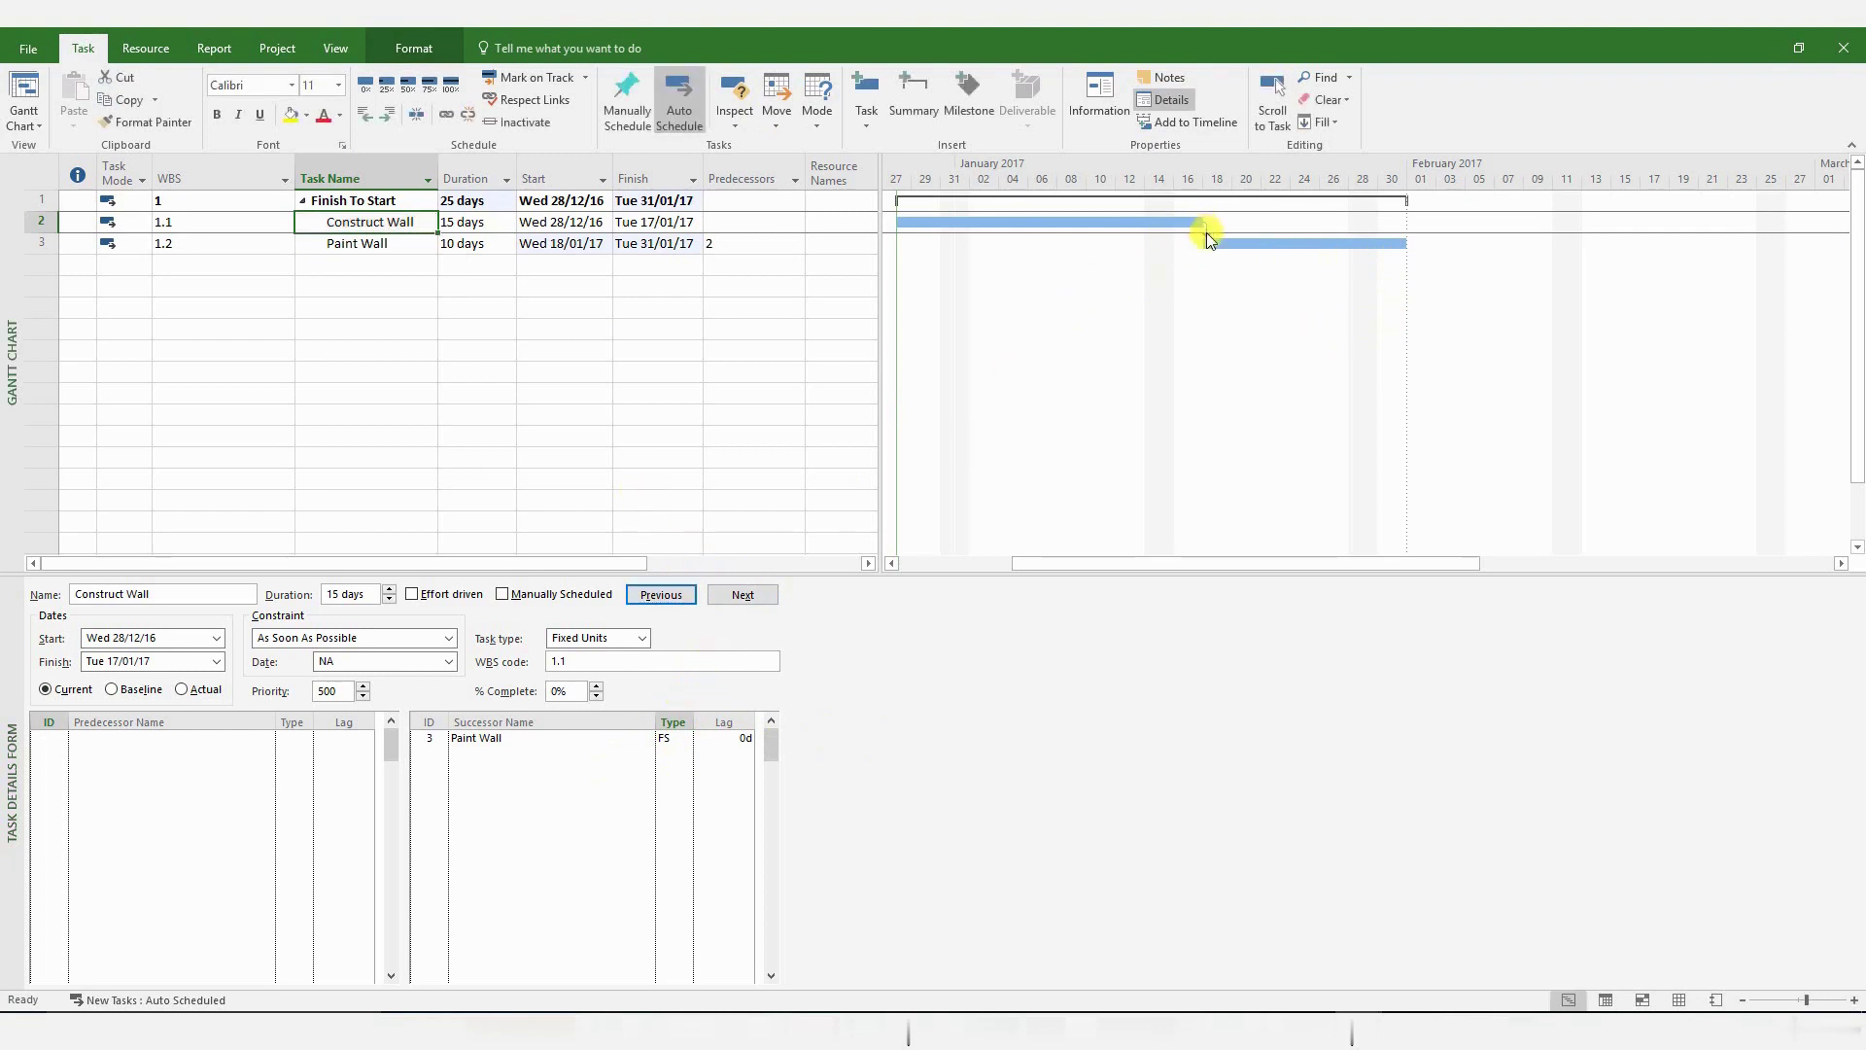
pyautogui.doubleClick(1207, 237)
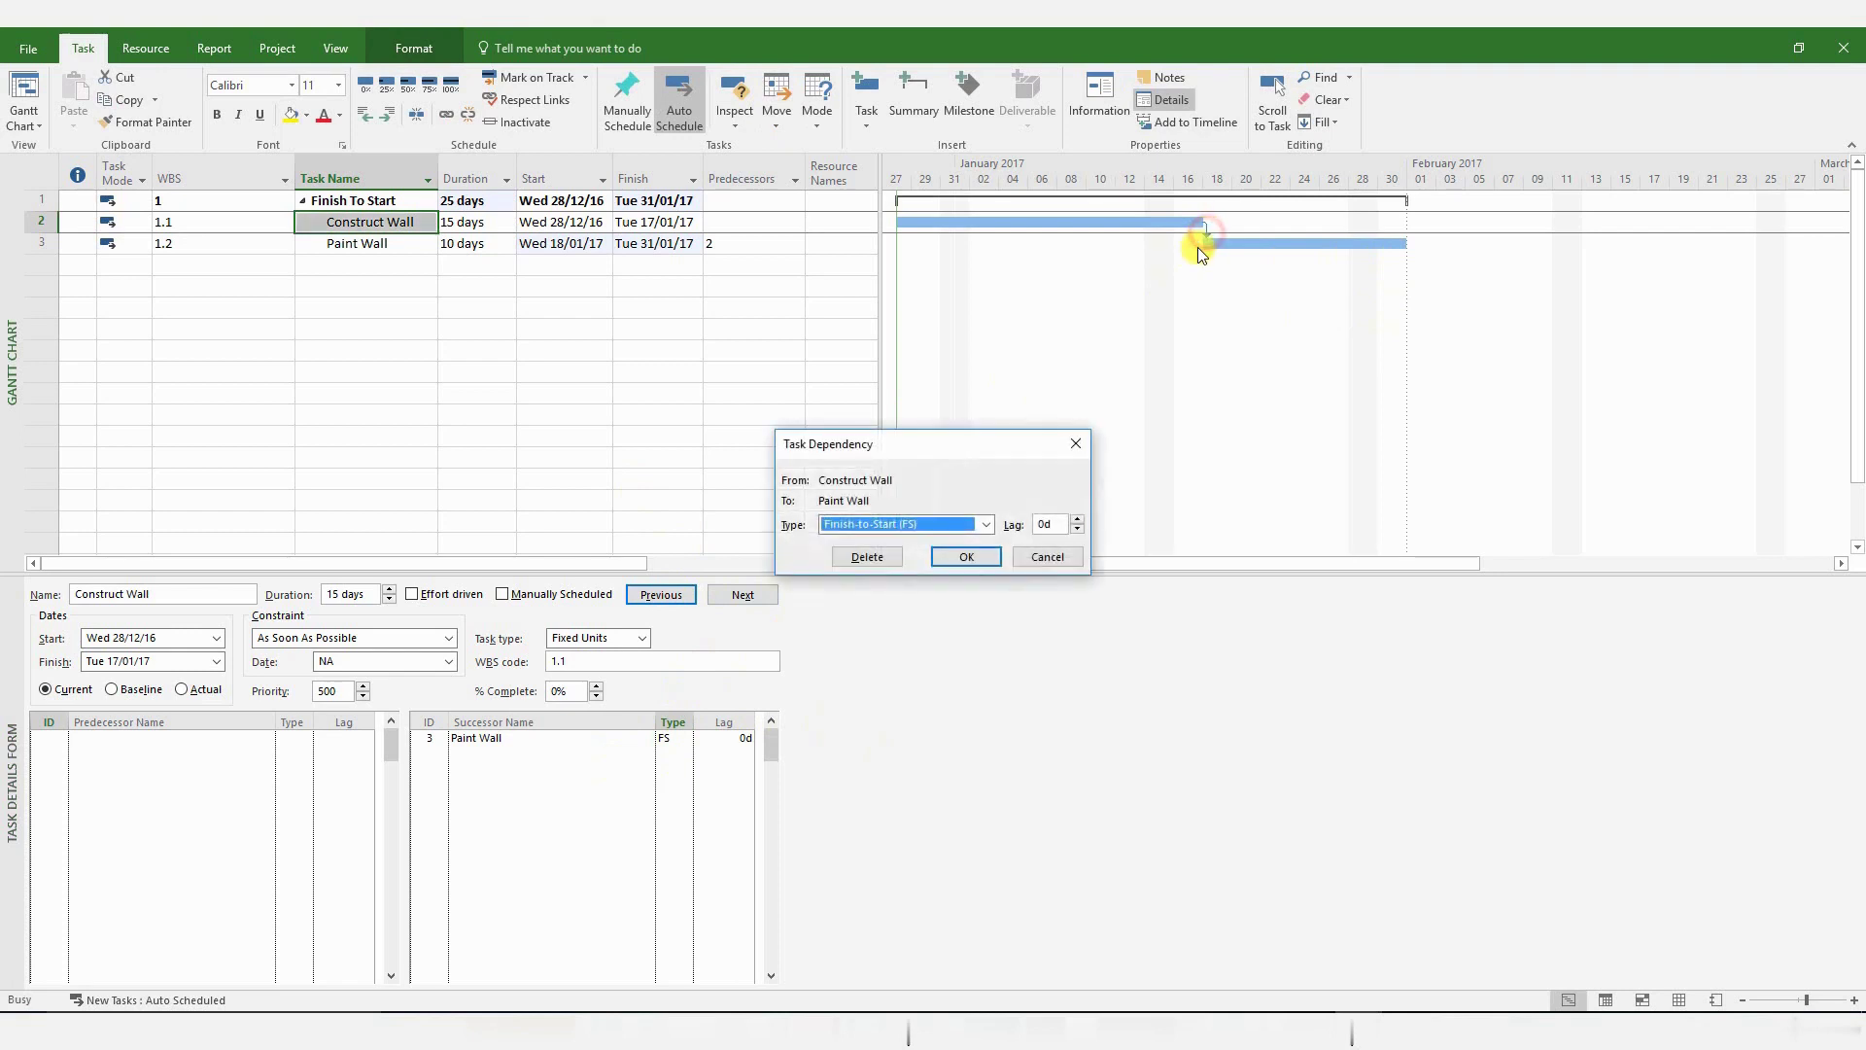
pyautogui.click(888, 555)
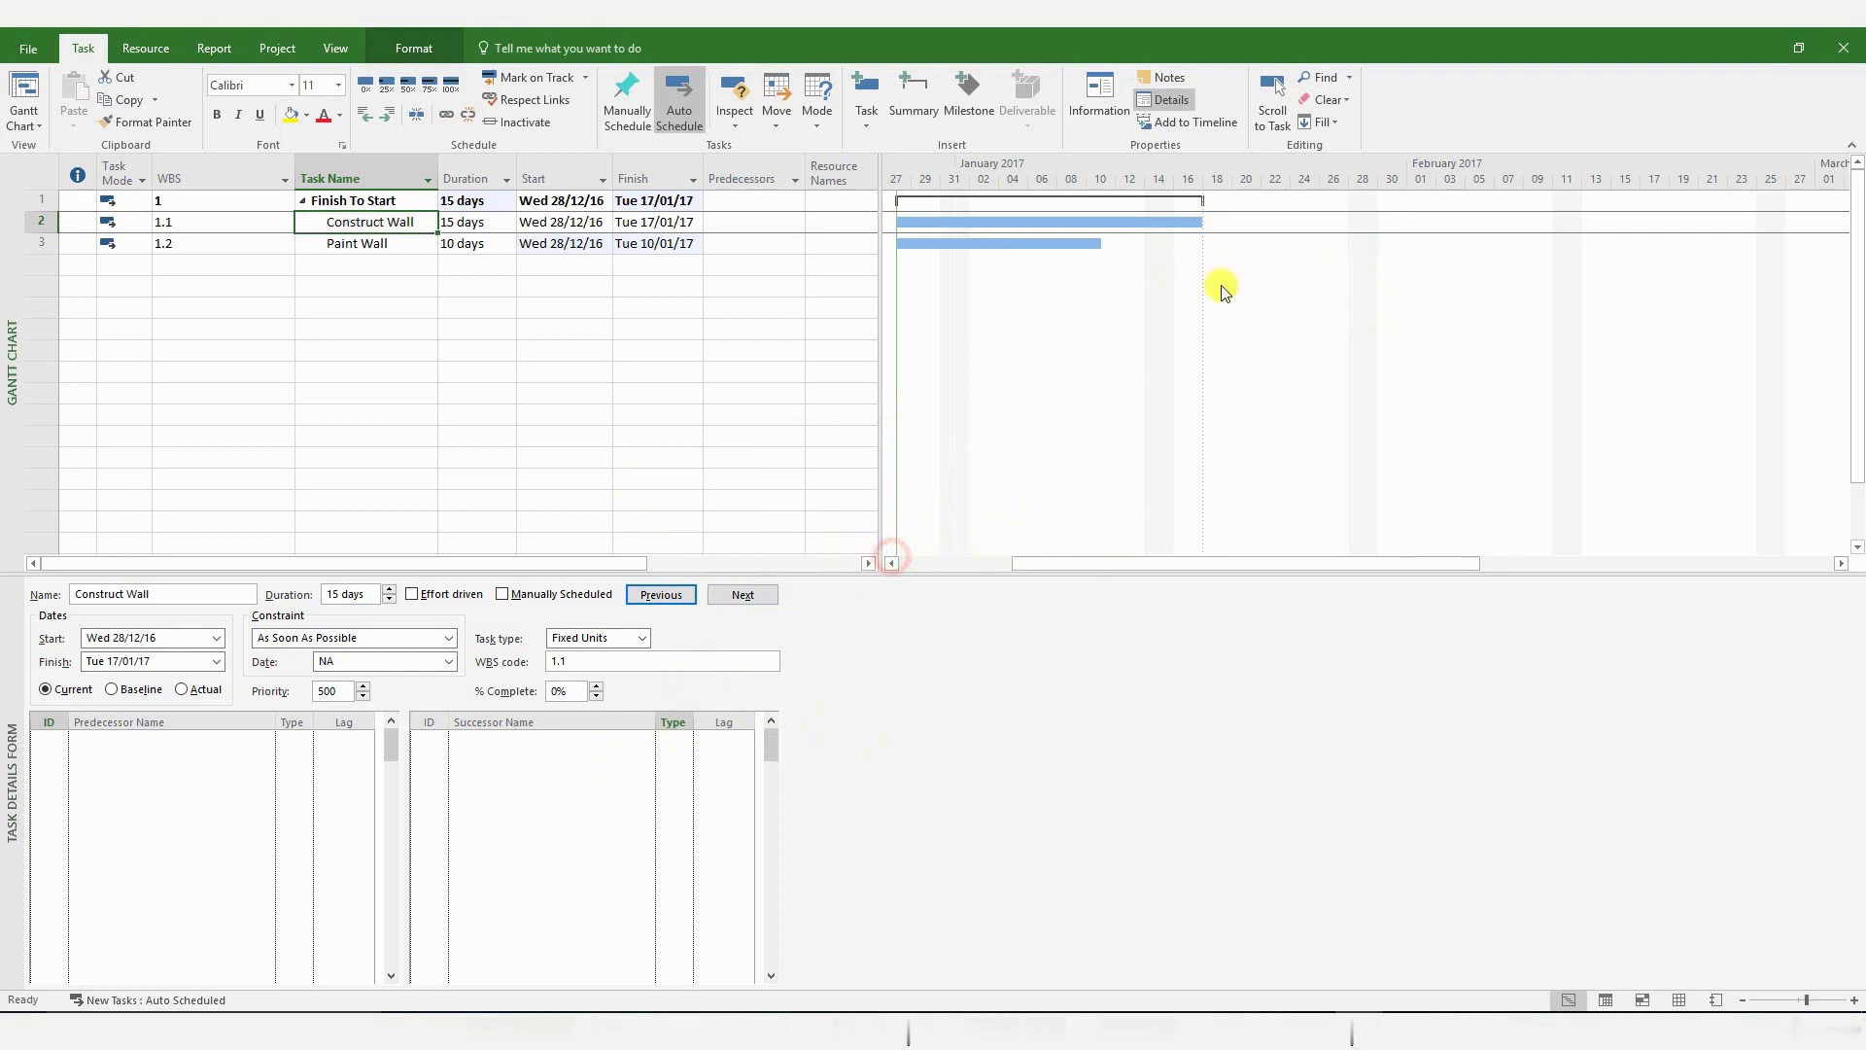
pyautogui.click(743, 238)
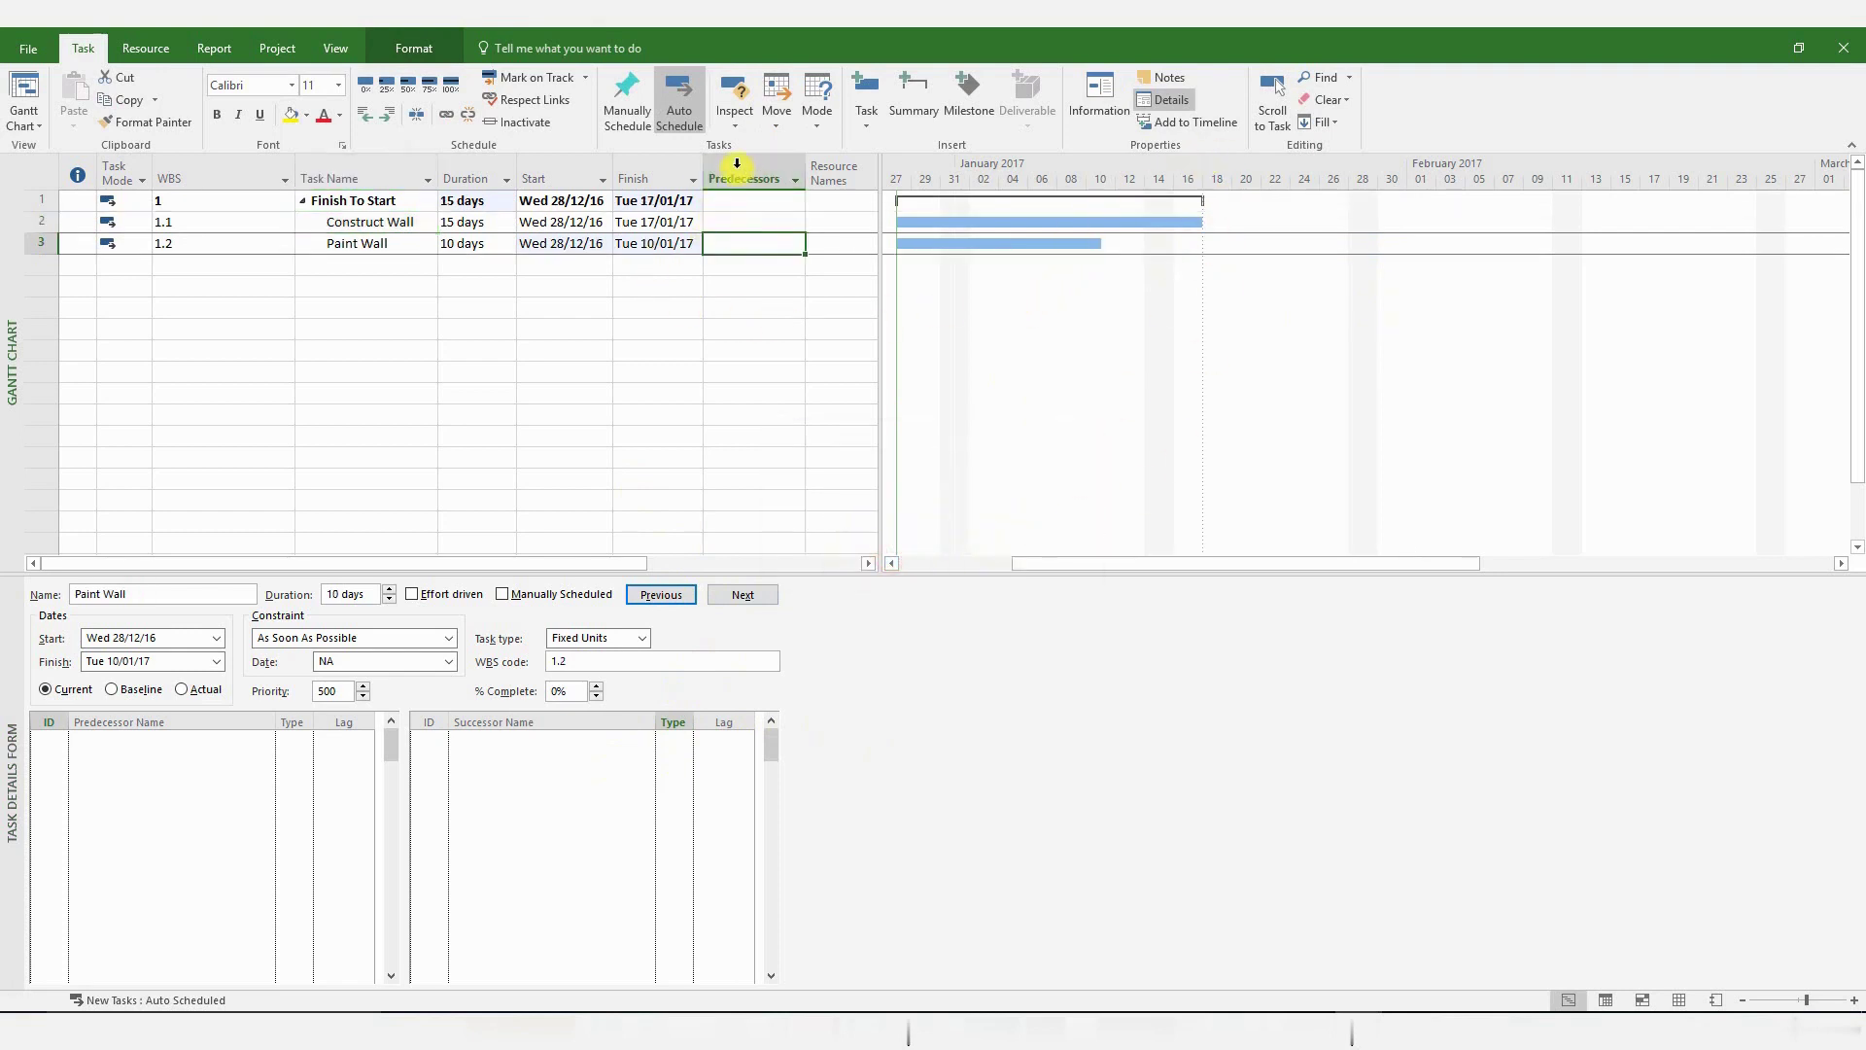
# Insert a Successors column before Resource Names in the task table.
pyautogui.rightClick(839, 172)
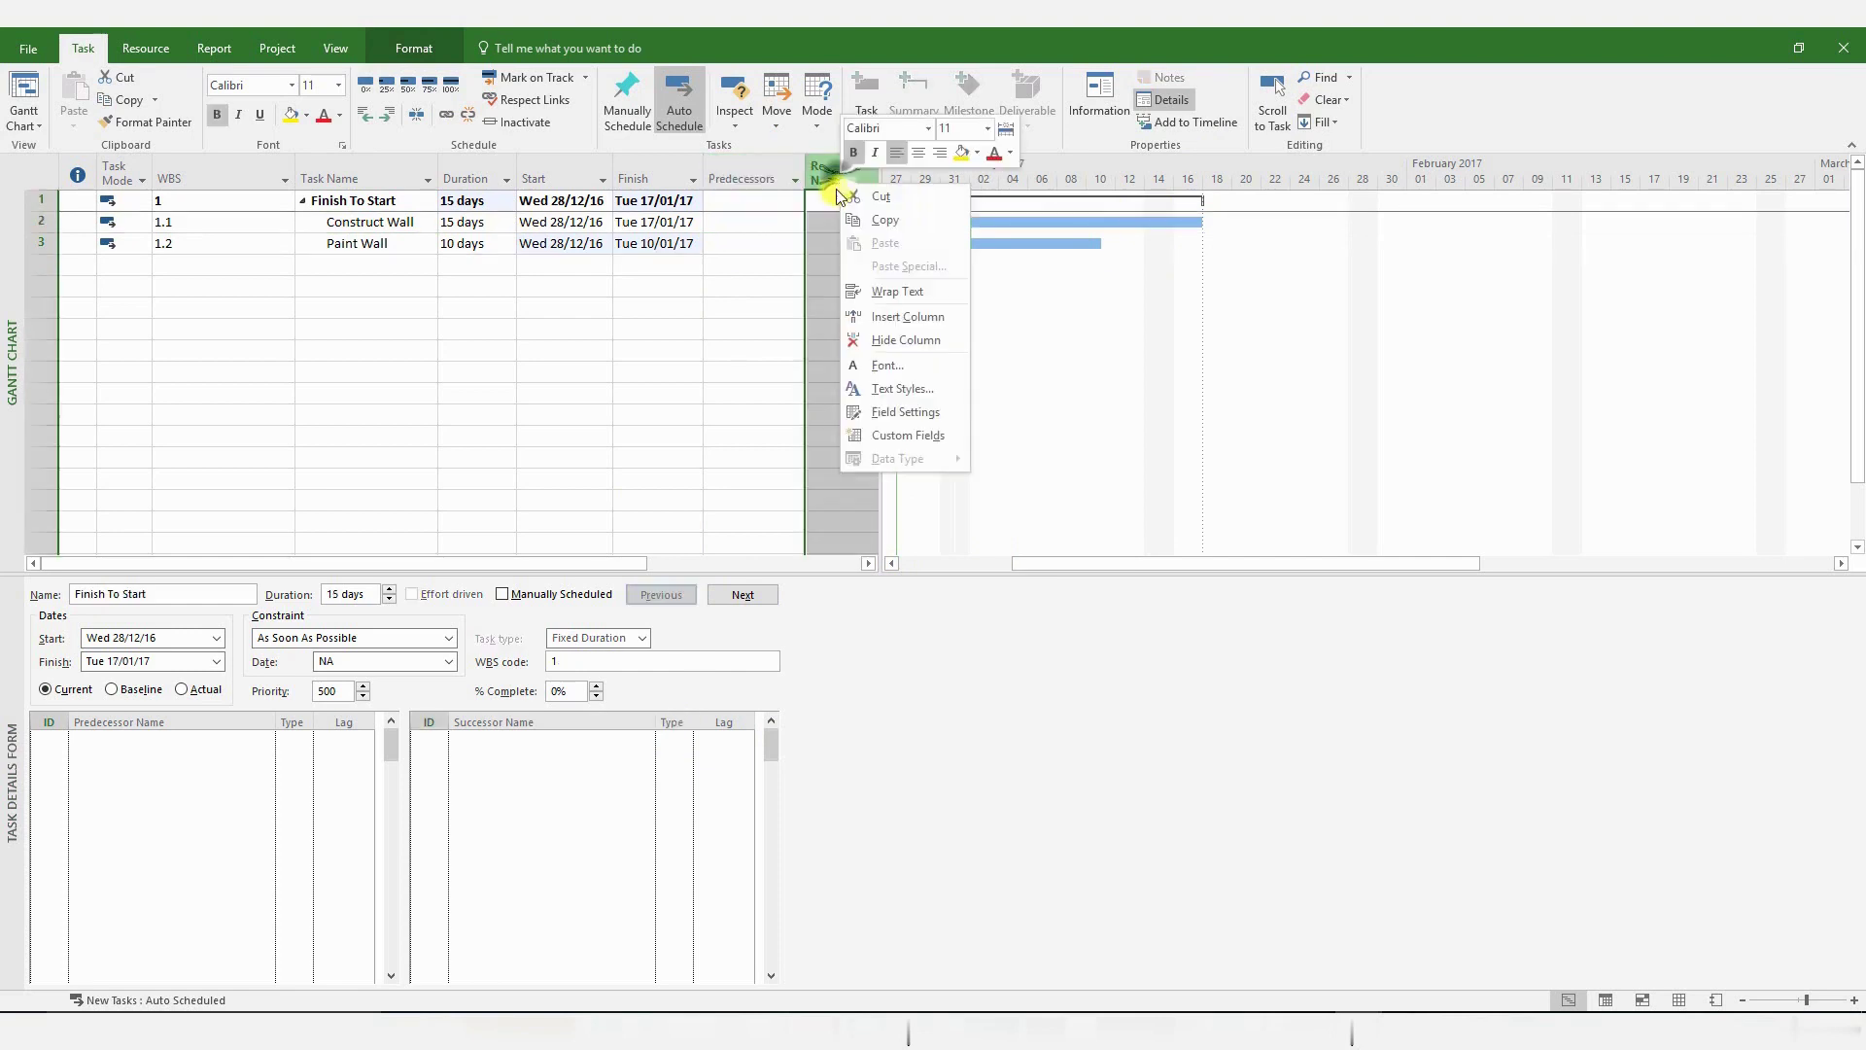
pyautogui.click(899, 316)
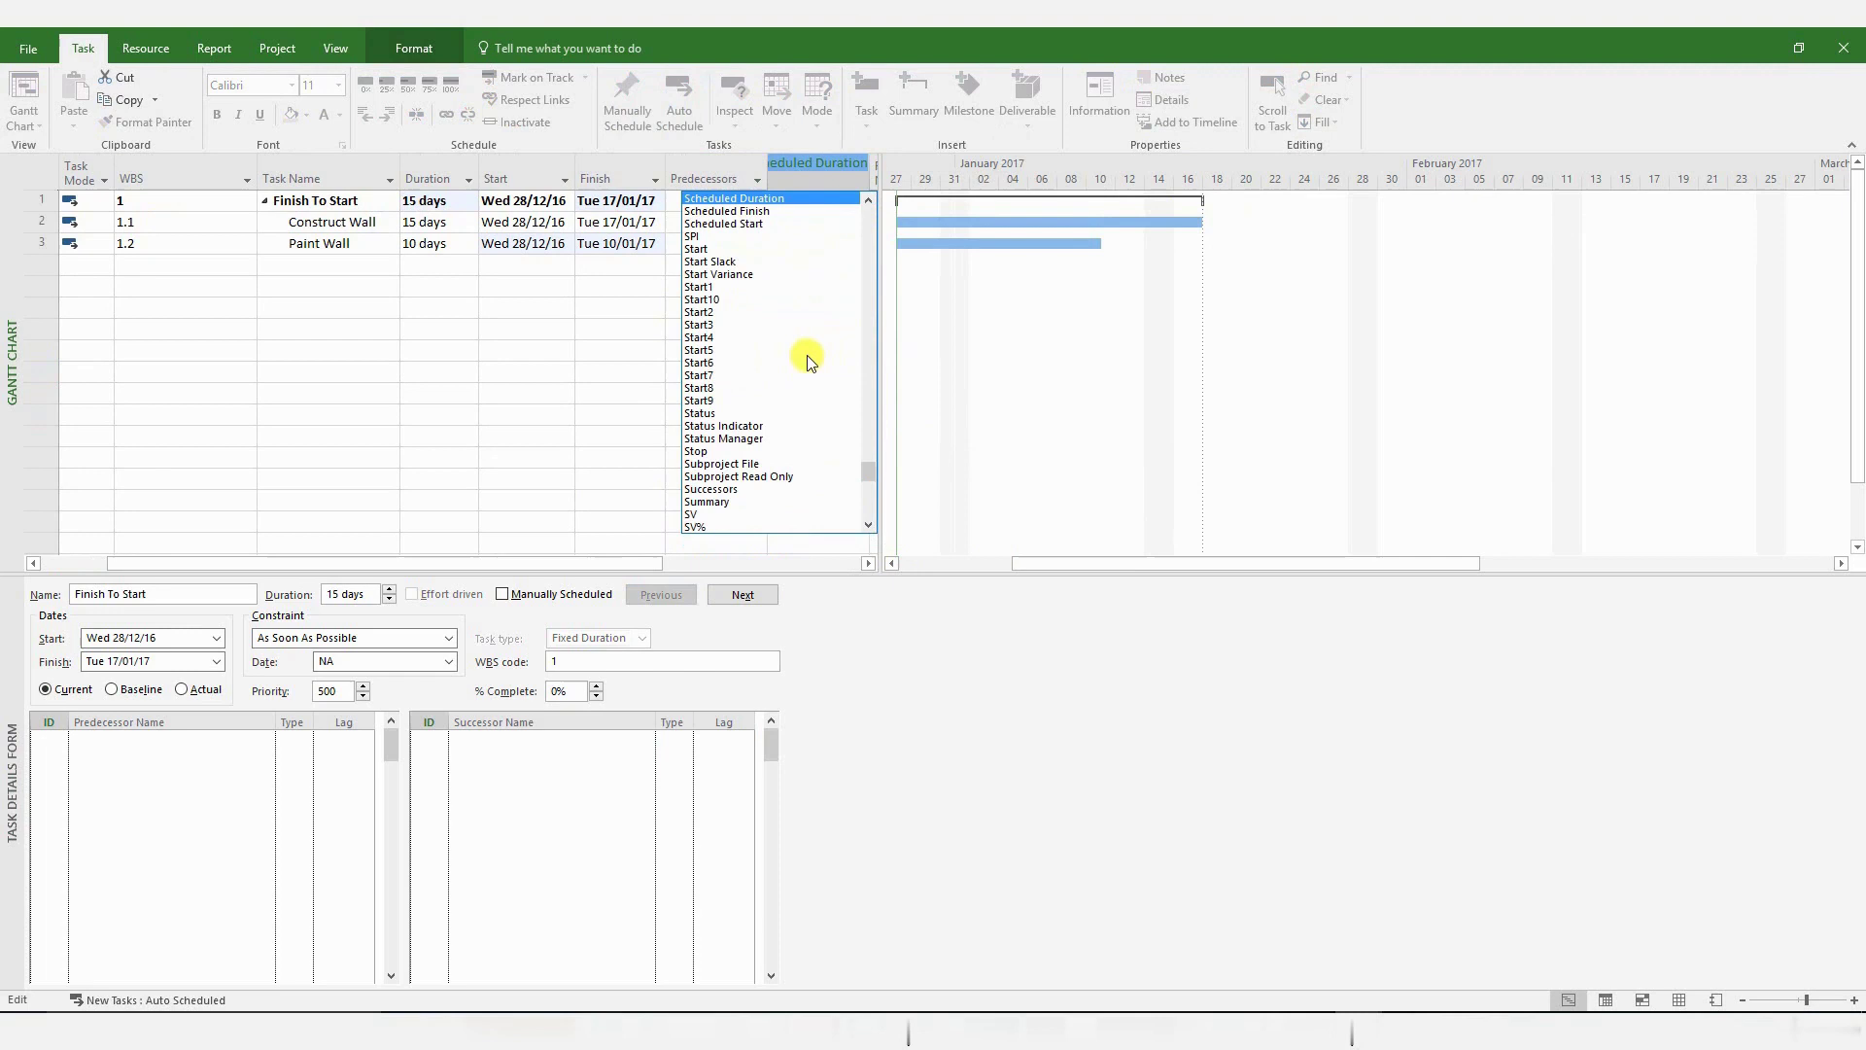
pyautogui.write('Successors')
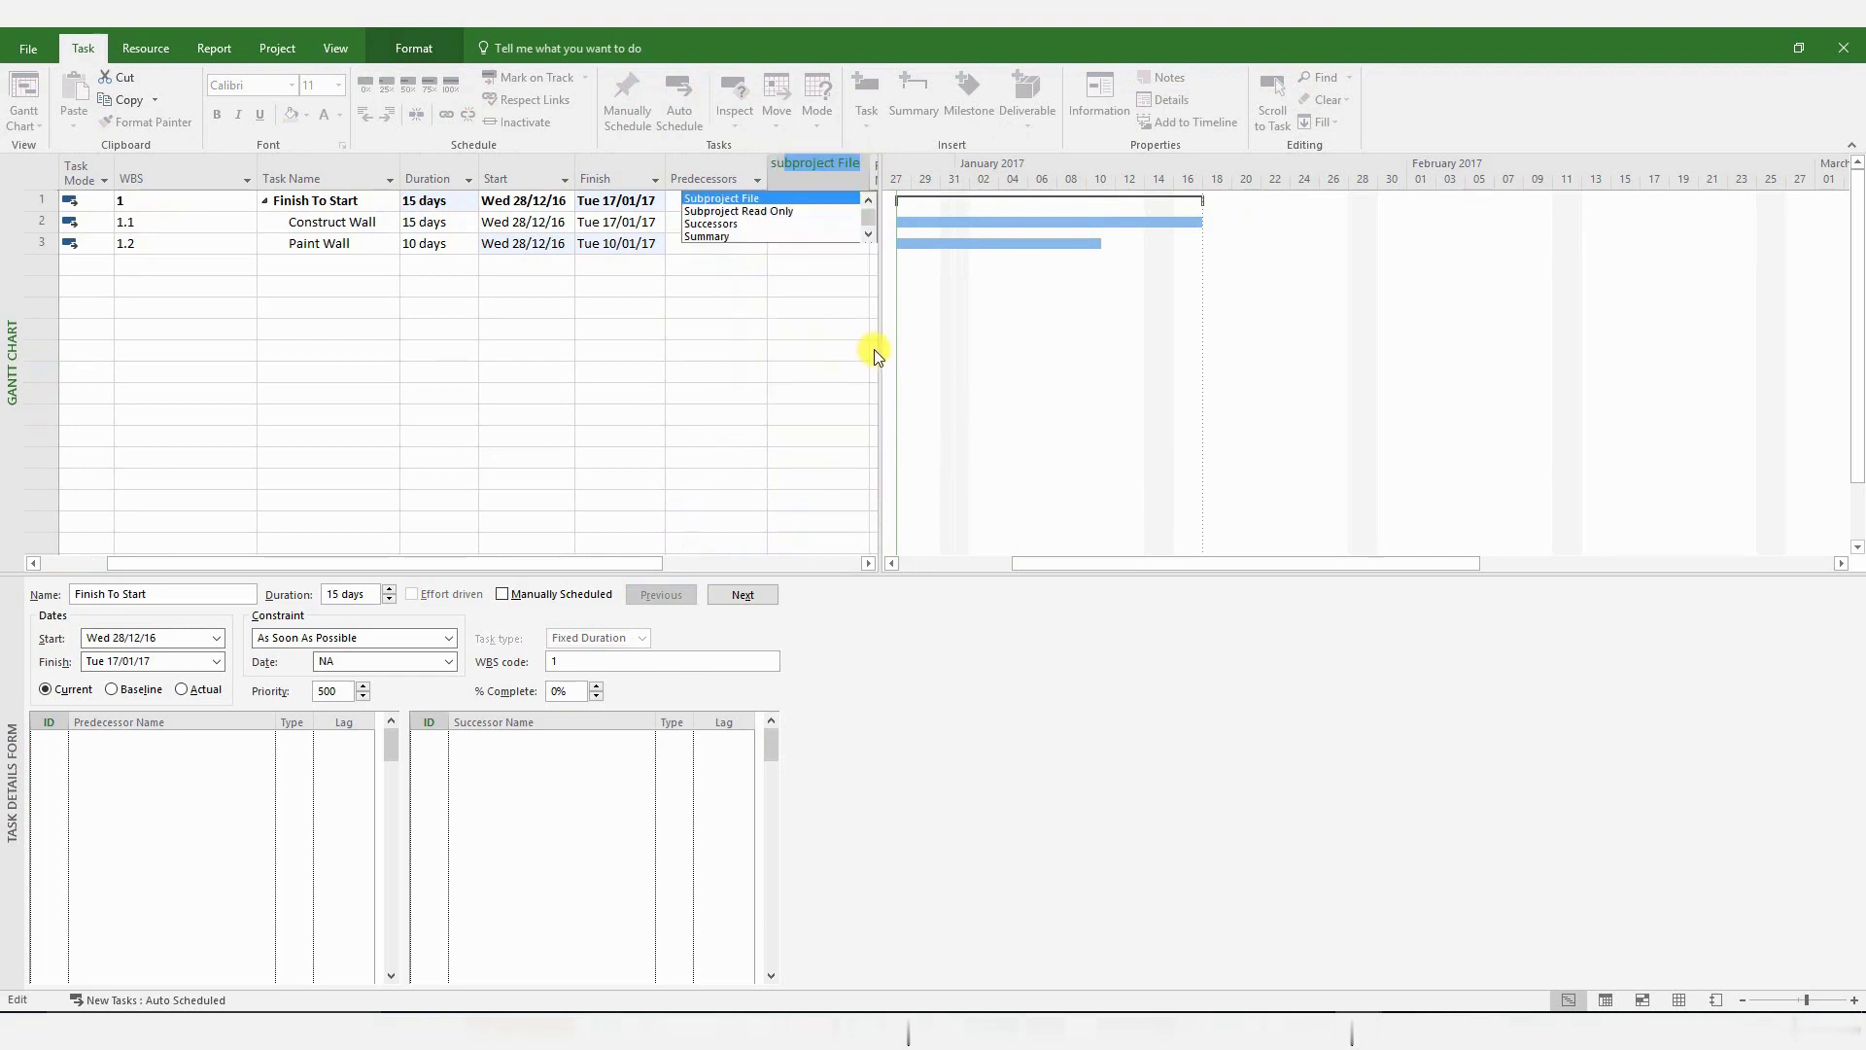
pyautogui.click(711, 201)
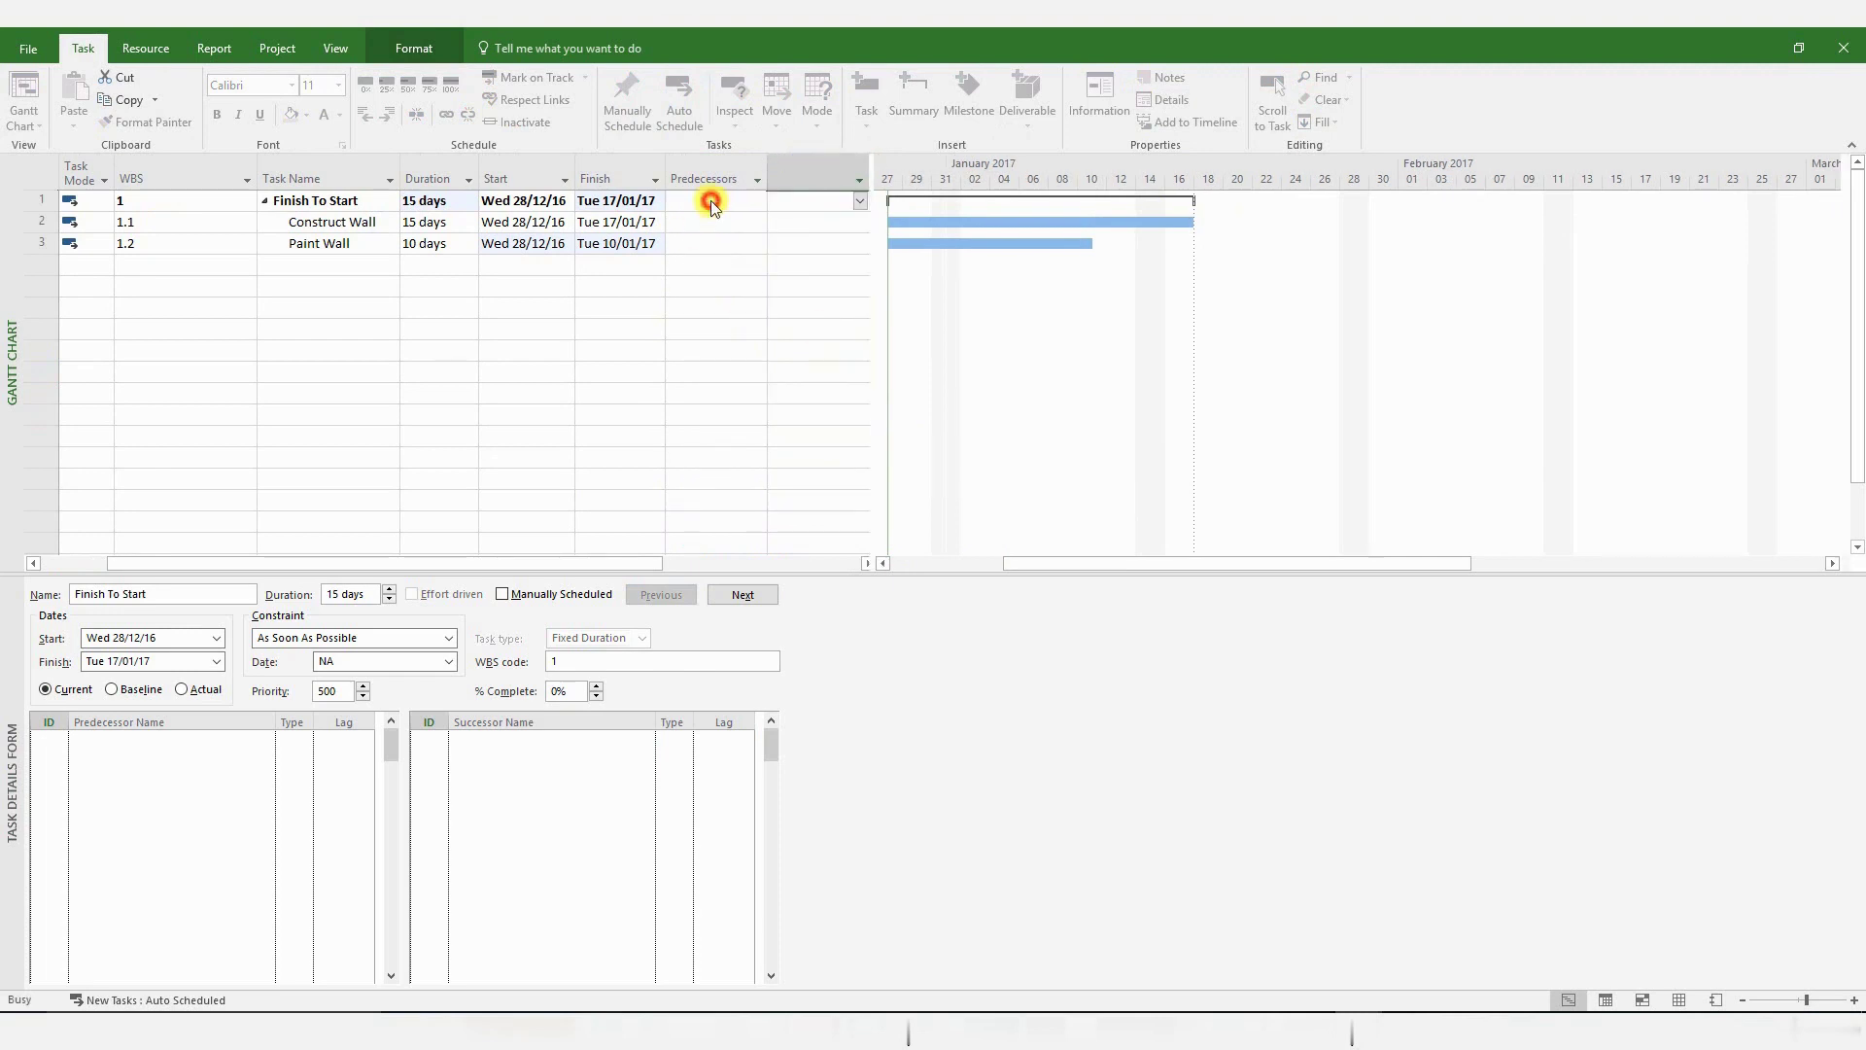
pyautogui.click(799, 244)
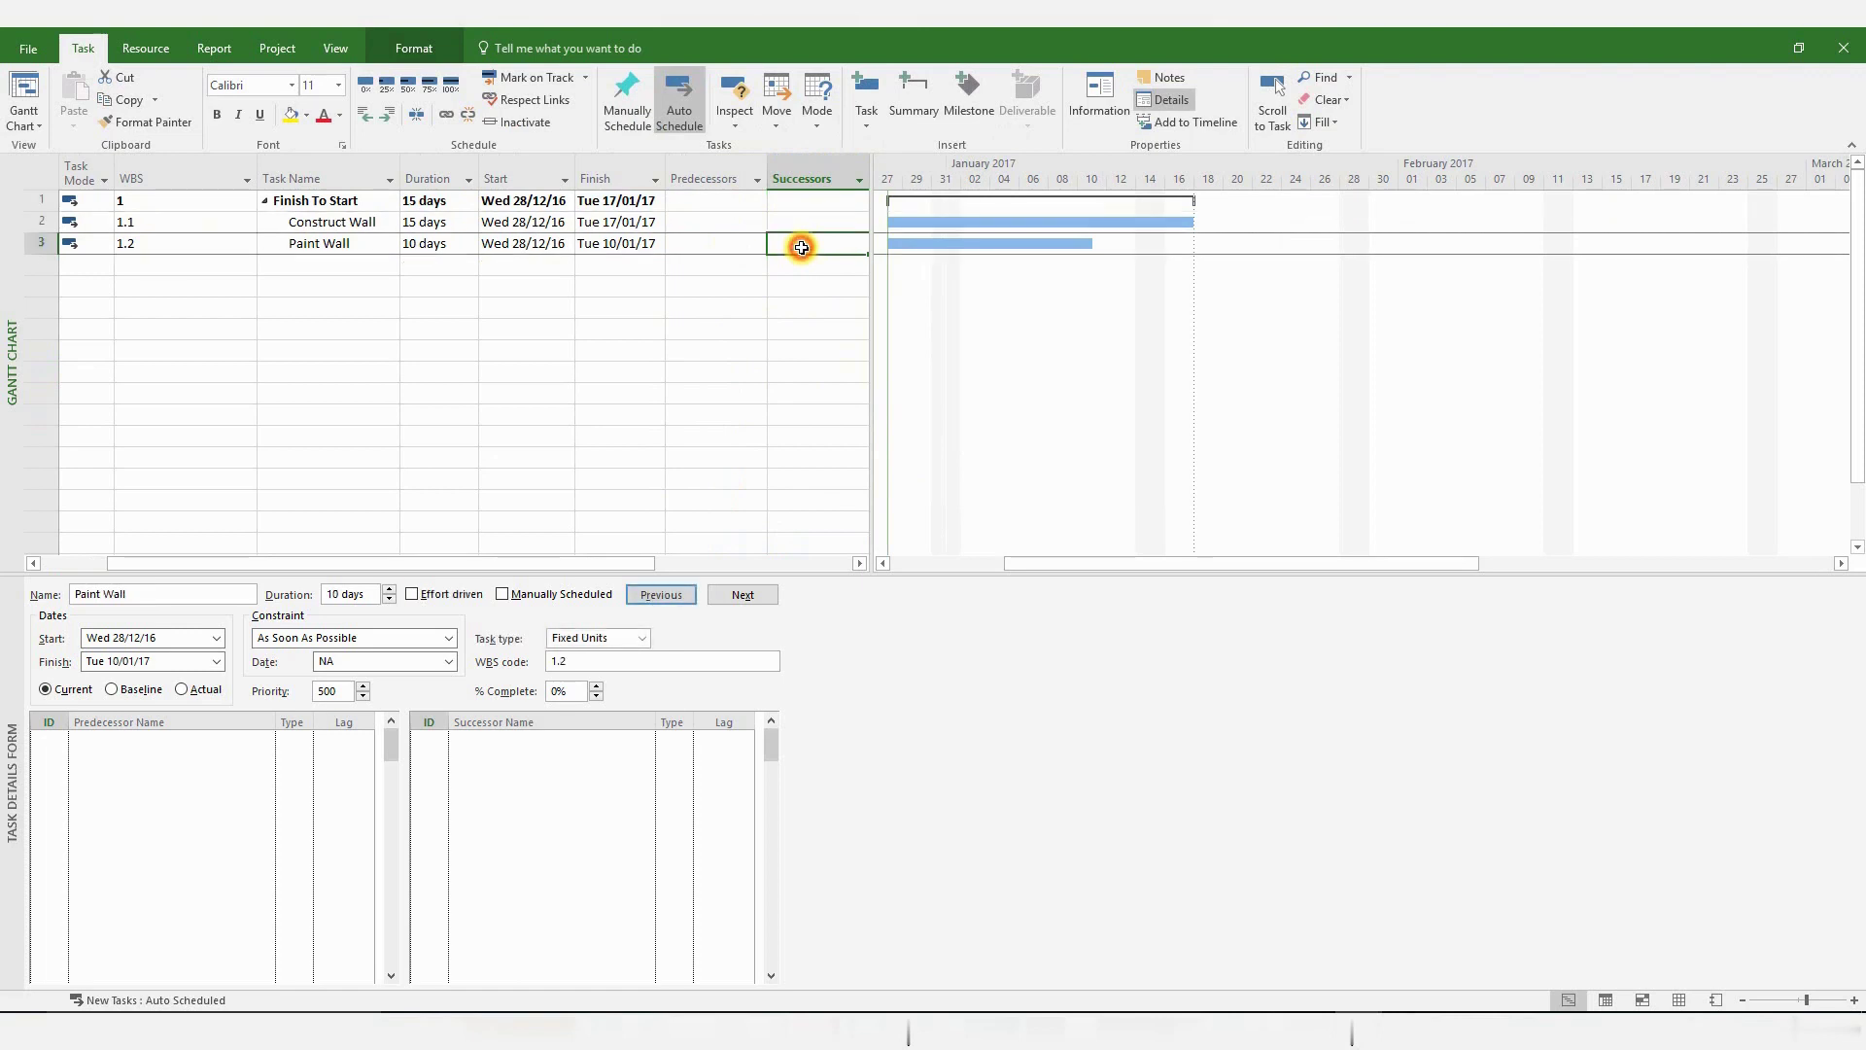
pyautogui.click(814, 227)
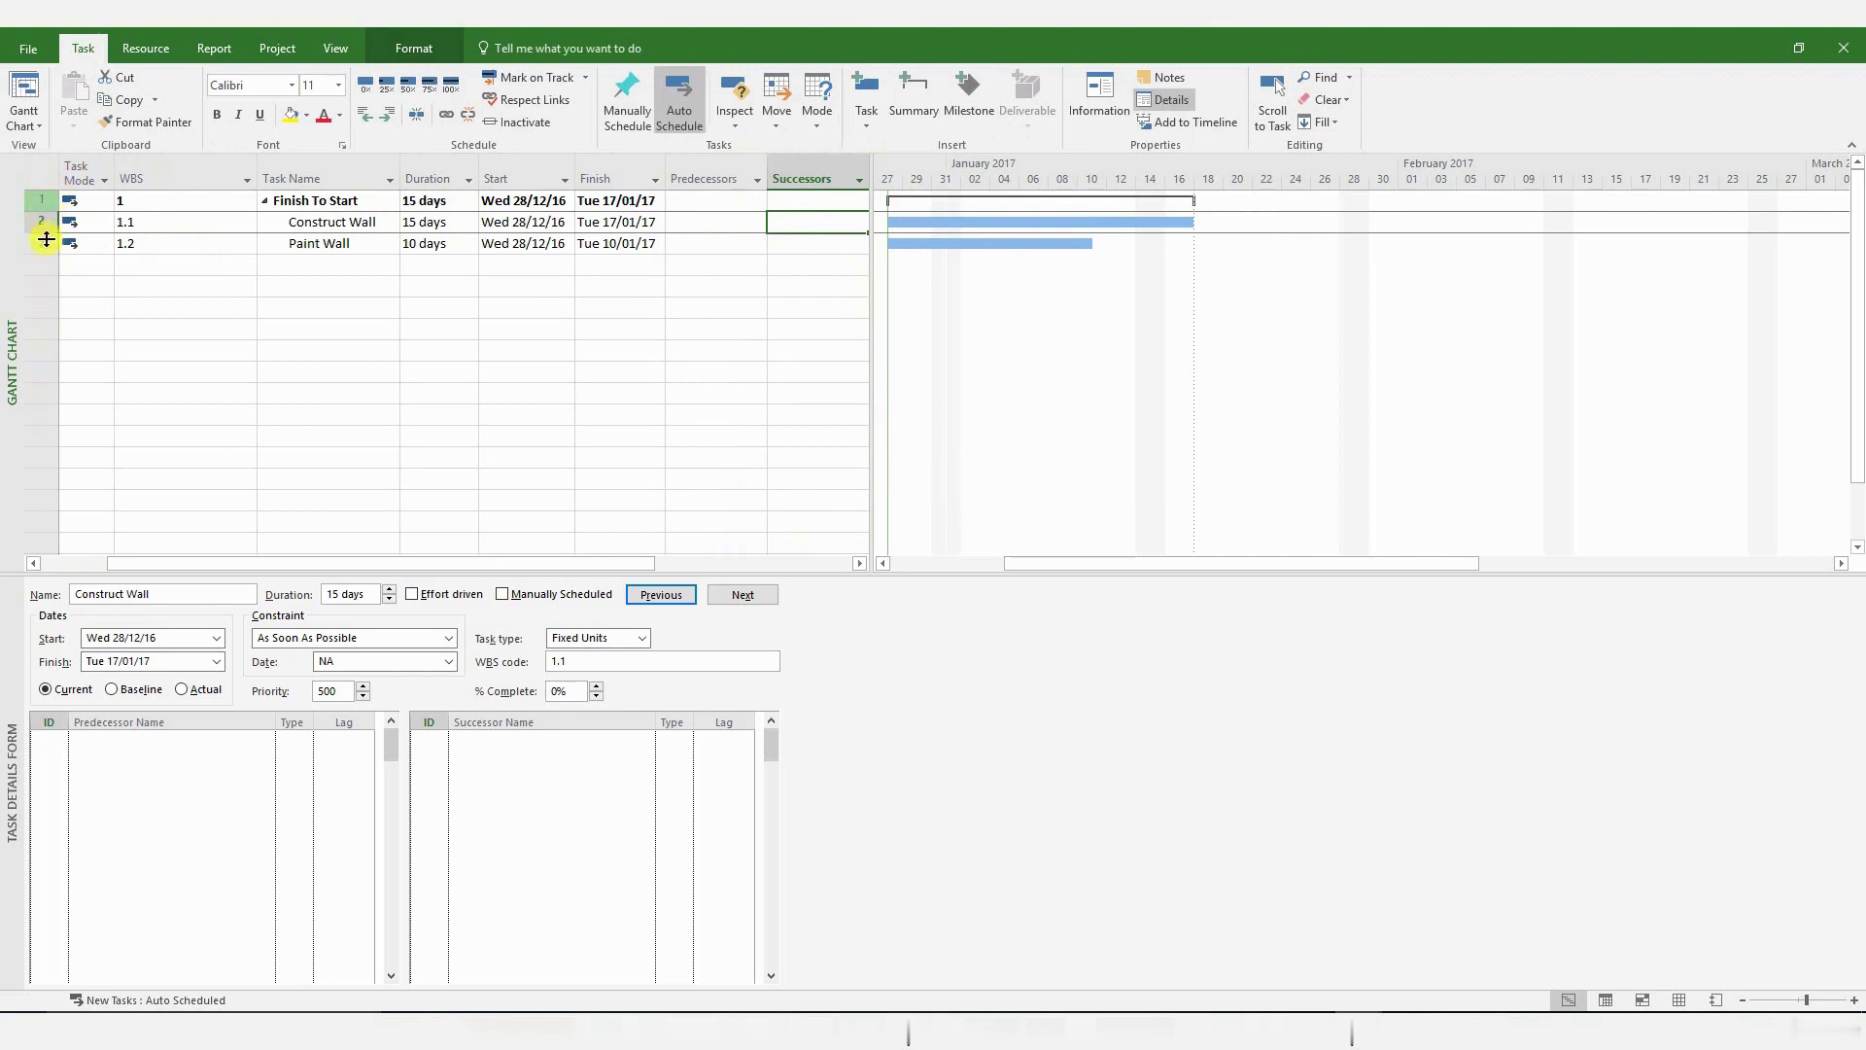
# Enter 3 in Construct Wall's Successors cell to relink Paint Wall as FS successor.
pyautogui.click(816, 222)
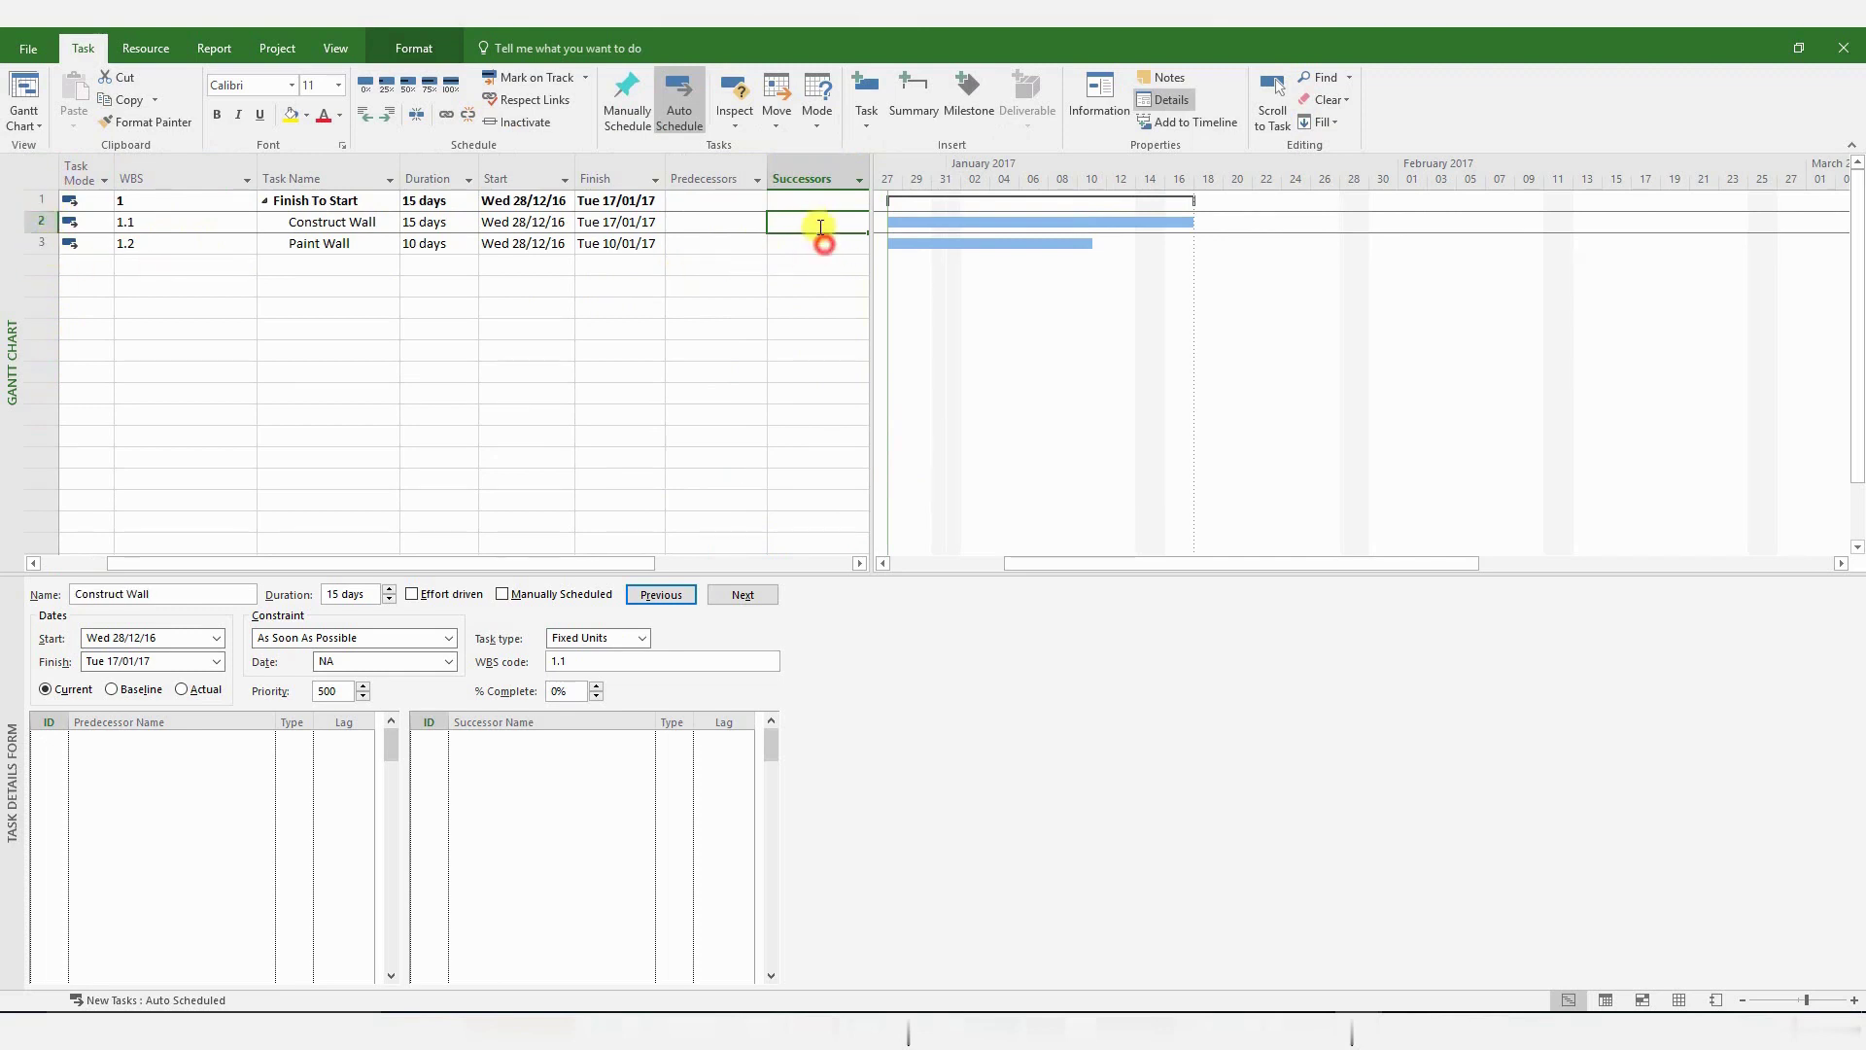
pyautogui.write('3')
pyautogui.click(816, 283)
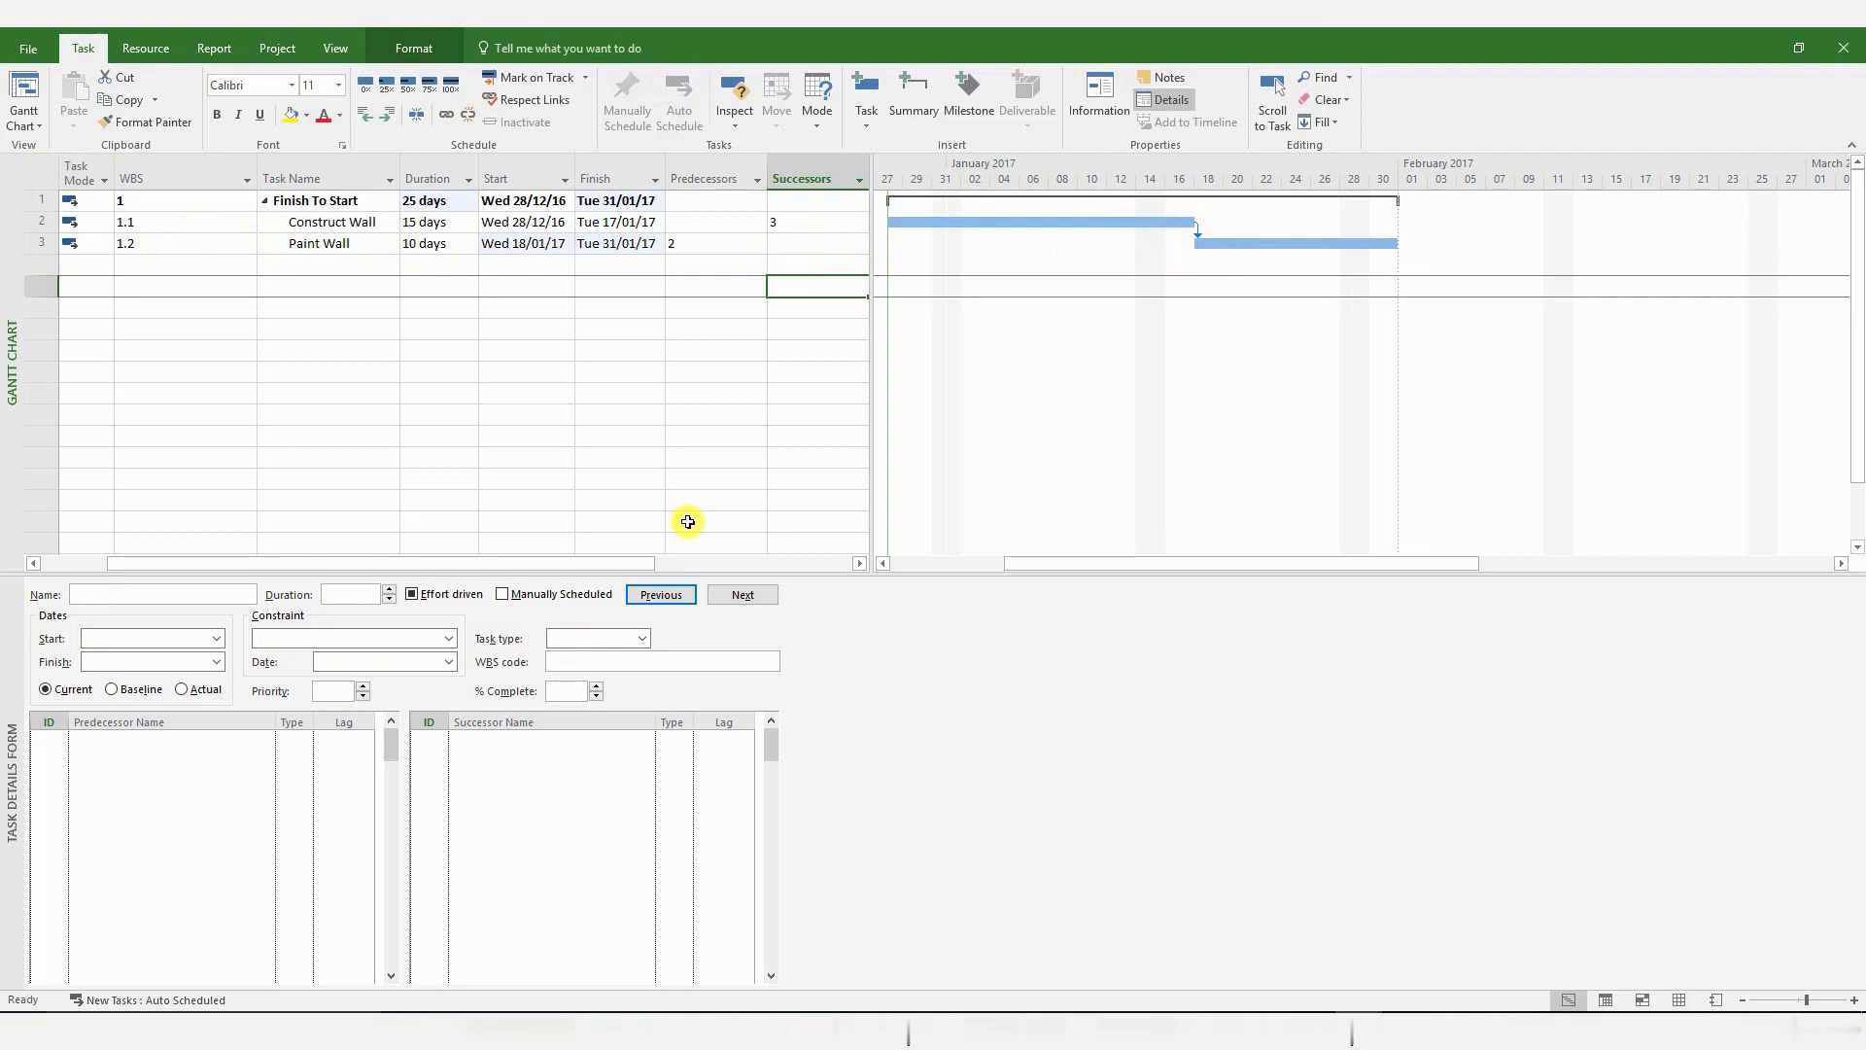
pyautogui.click(359, 224)
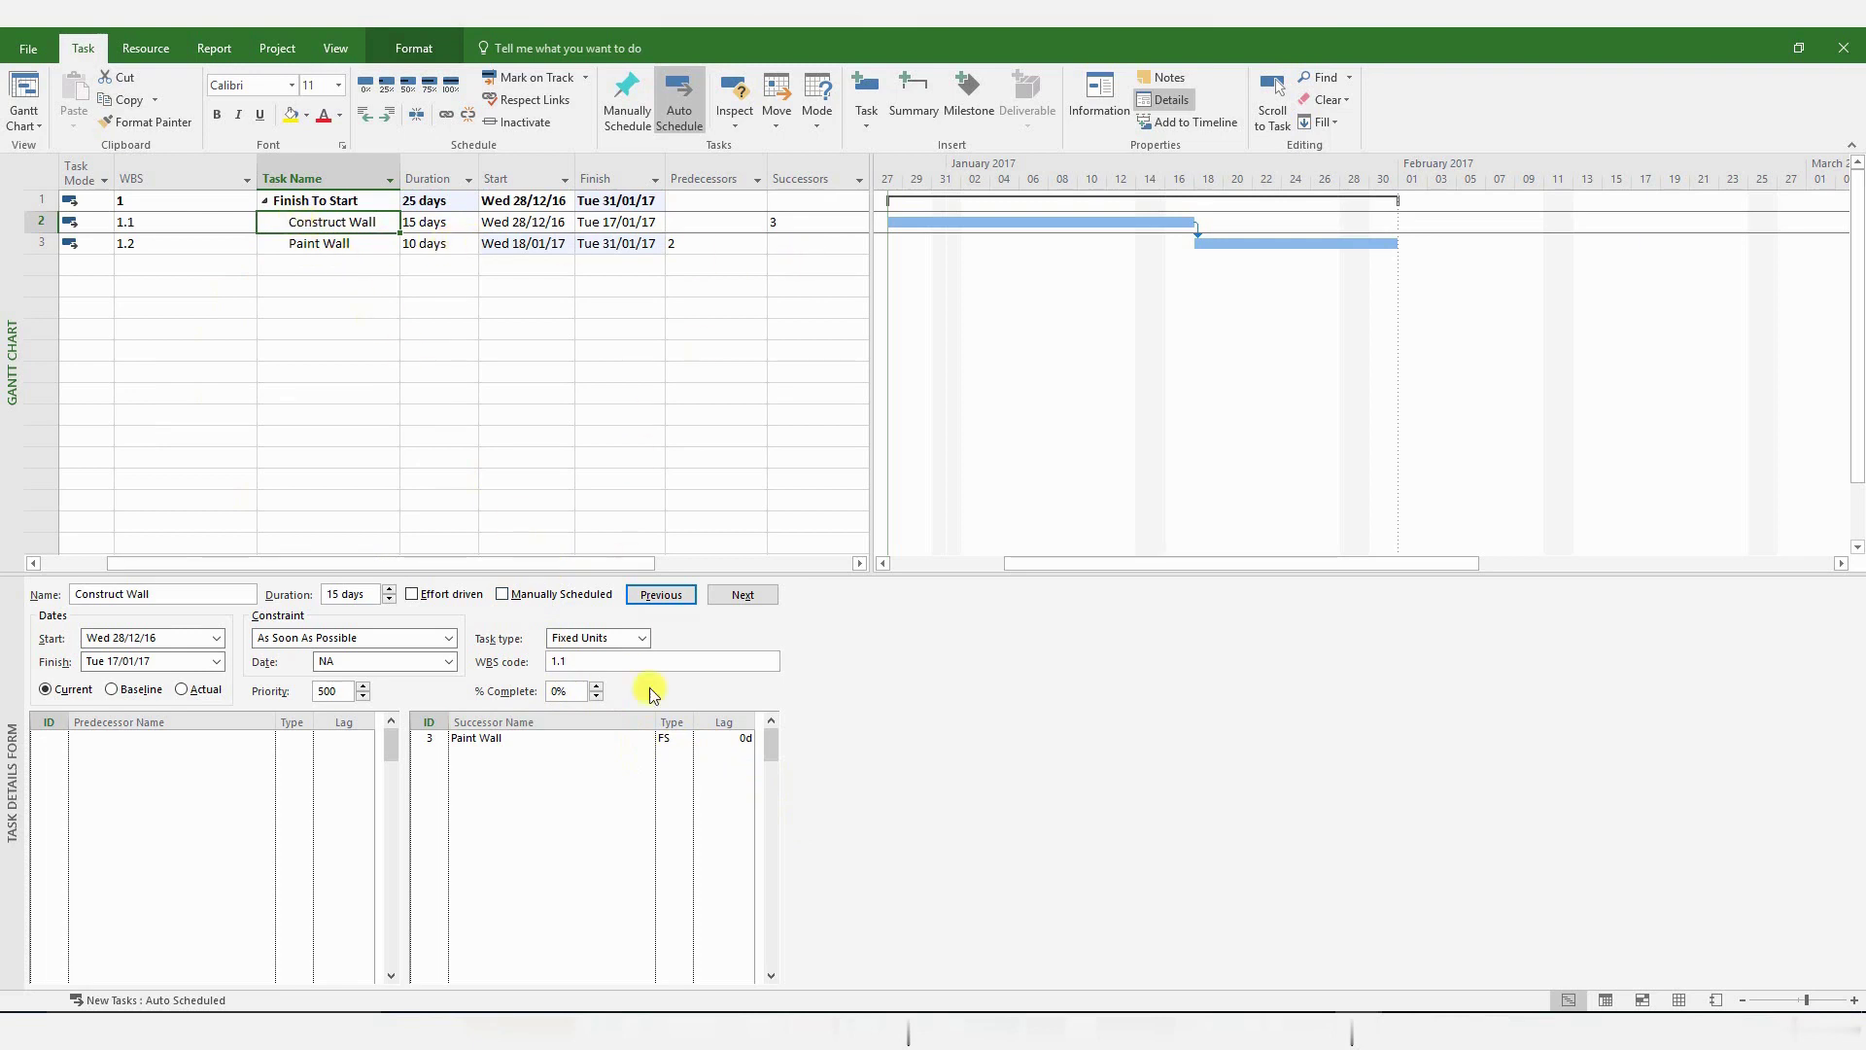
pyautogui.click(730, 741)
pyautogui.click(749, 736)
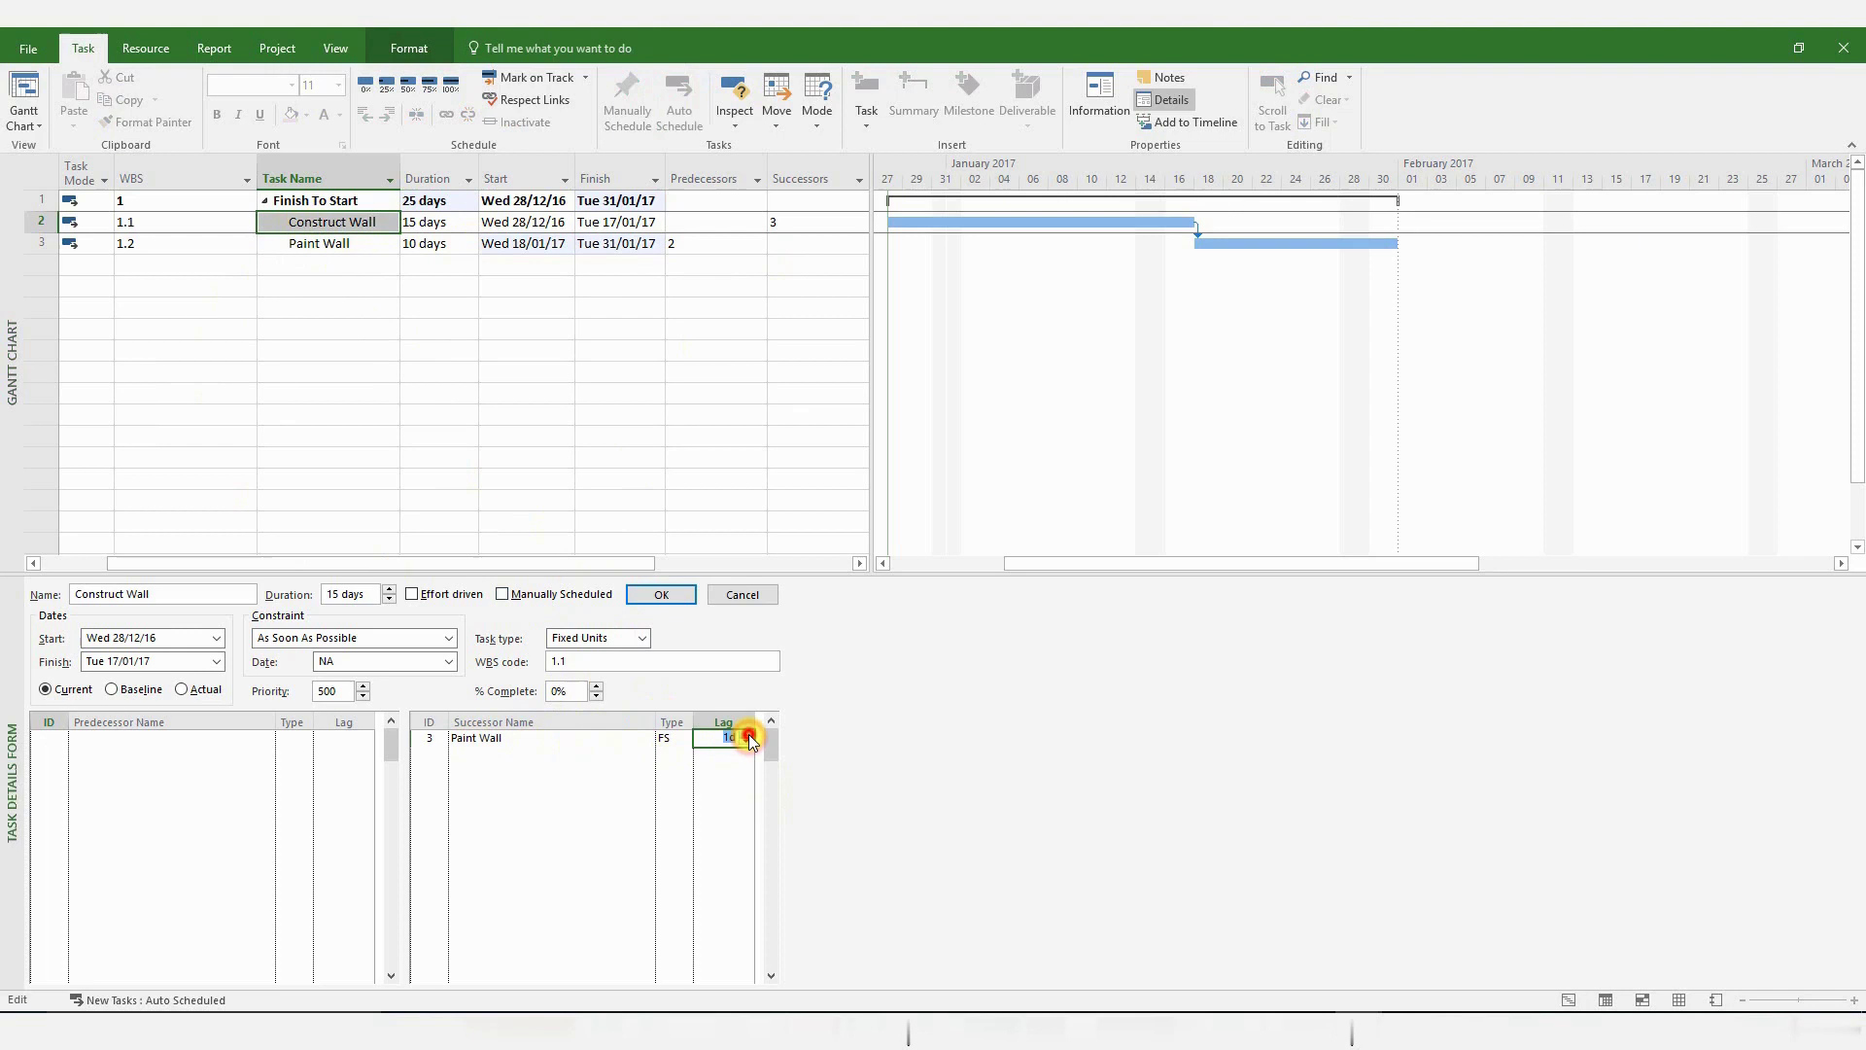
pyautogui.click(749, 736)
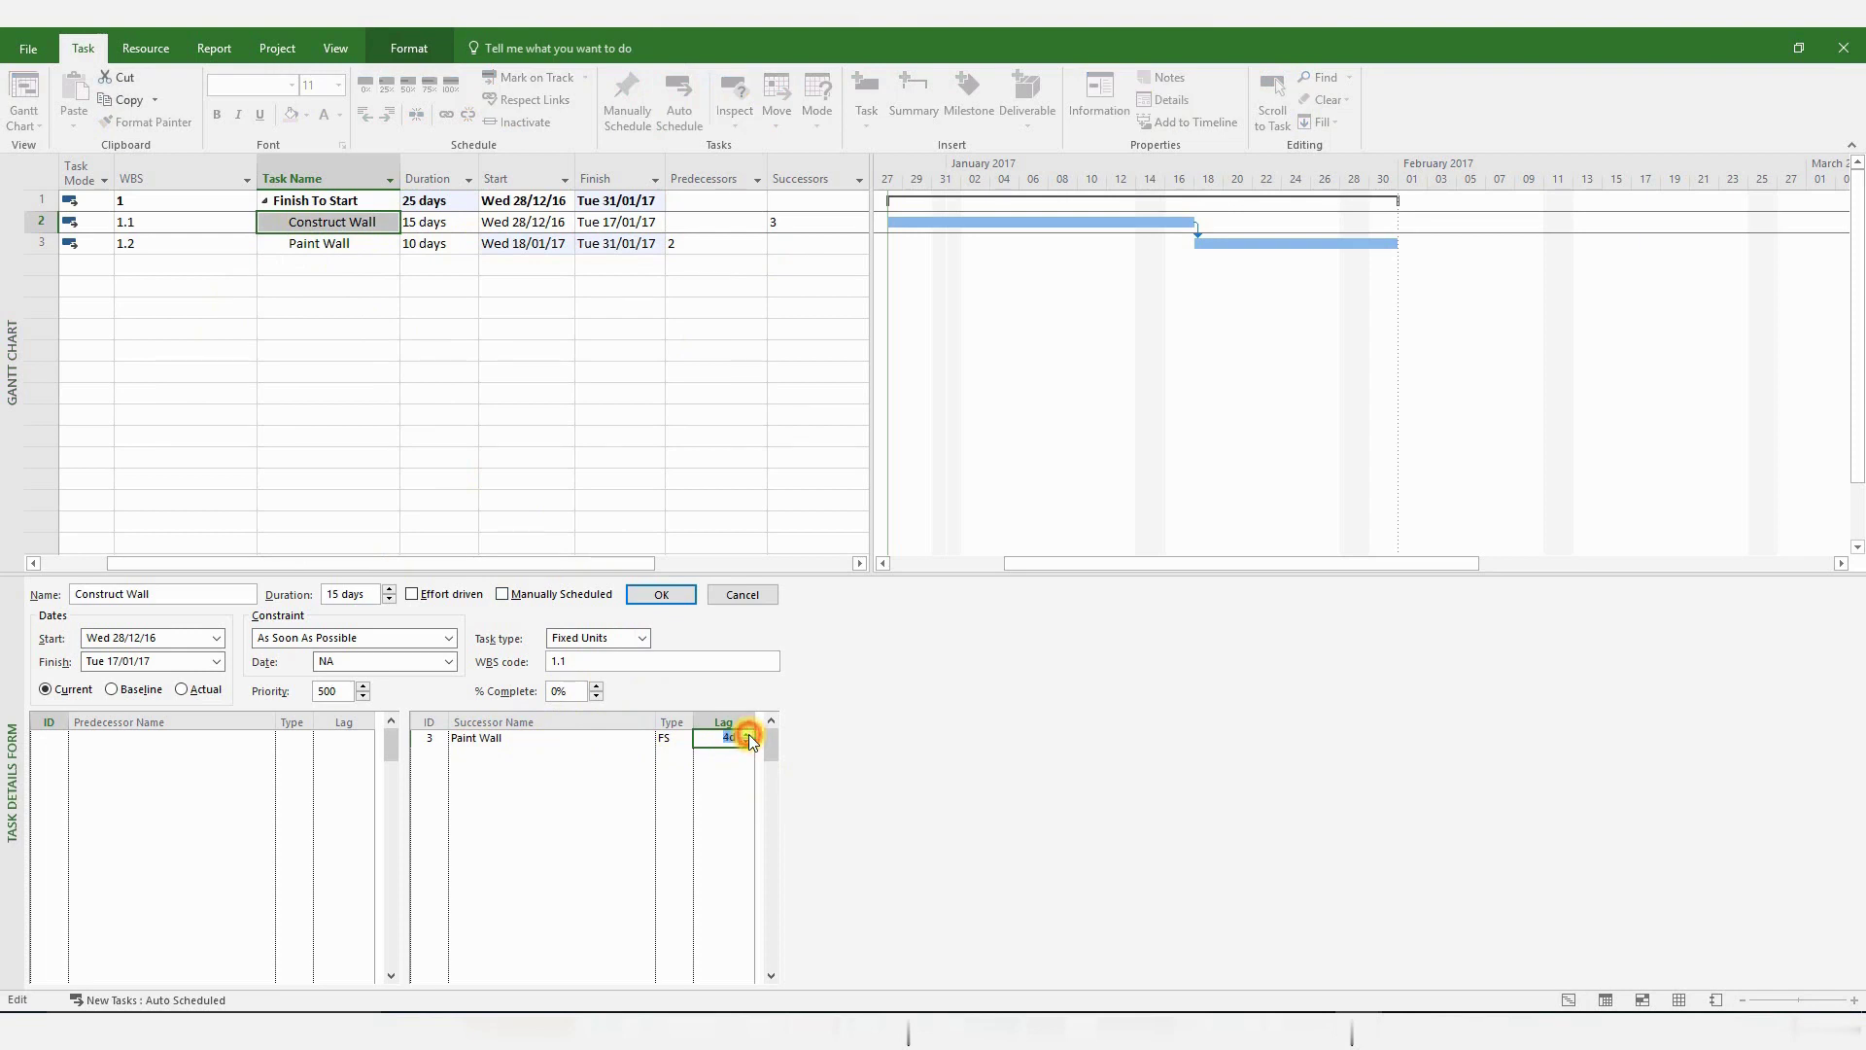
pyautogui.click(674, 600)
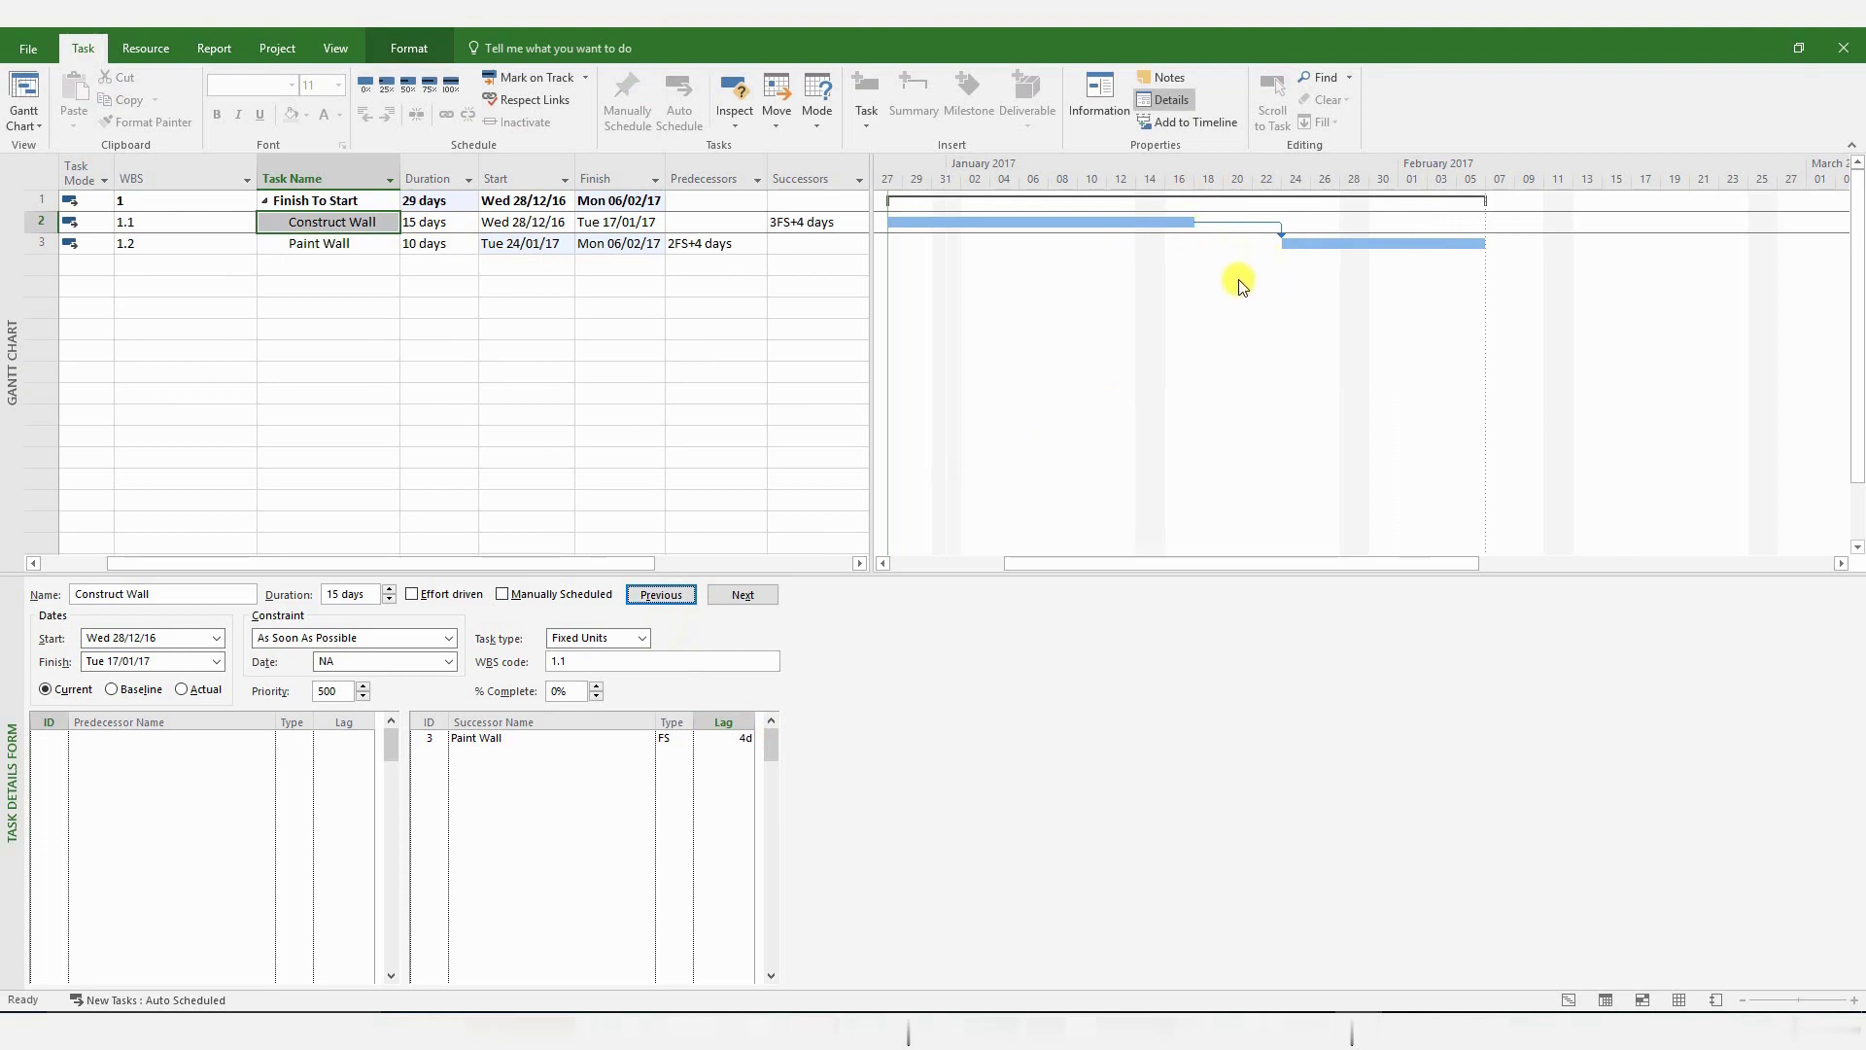
pyautogui.click(735, 746)
pyautogui.click(747, 742)
pyautogui.click(747, 743)
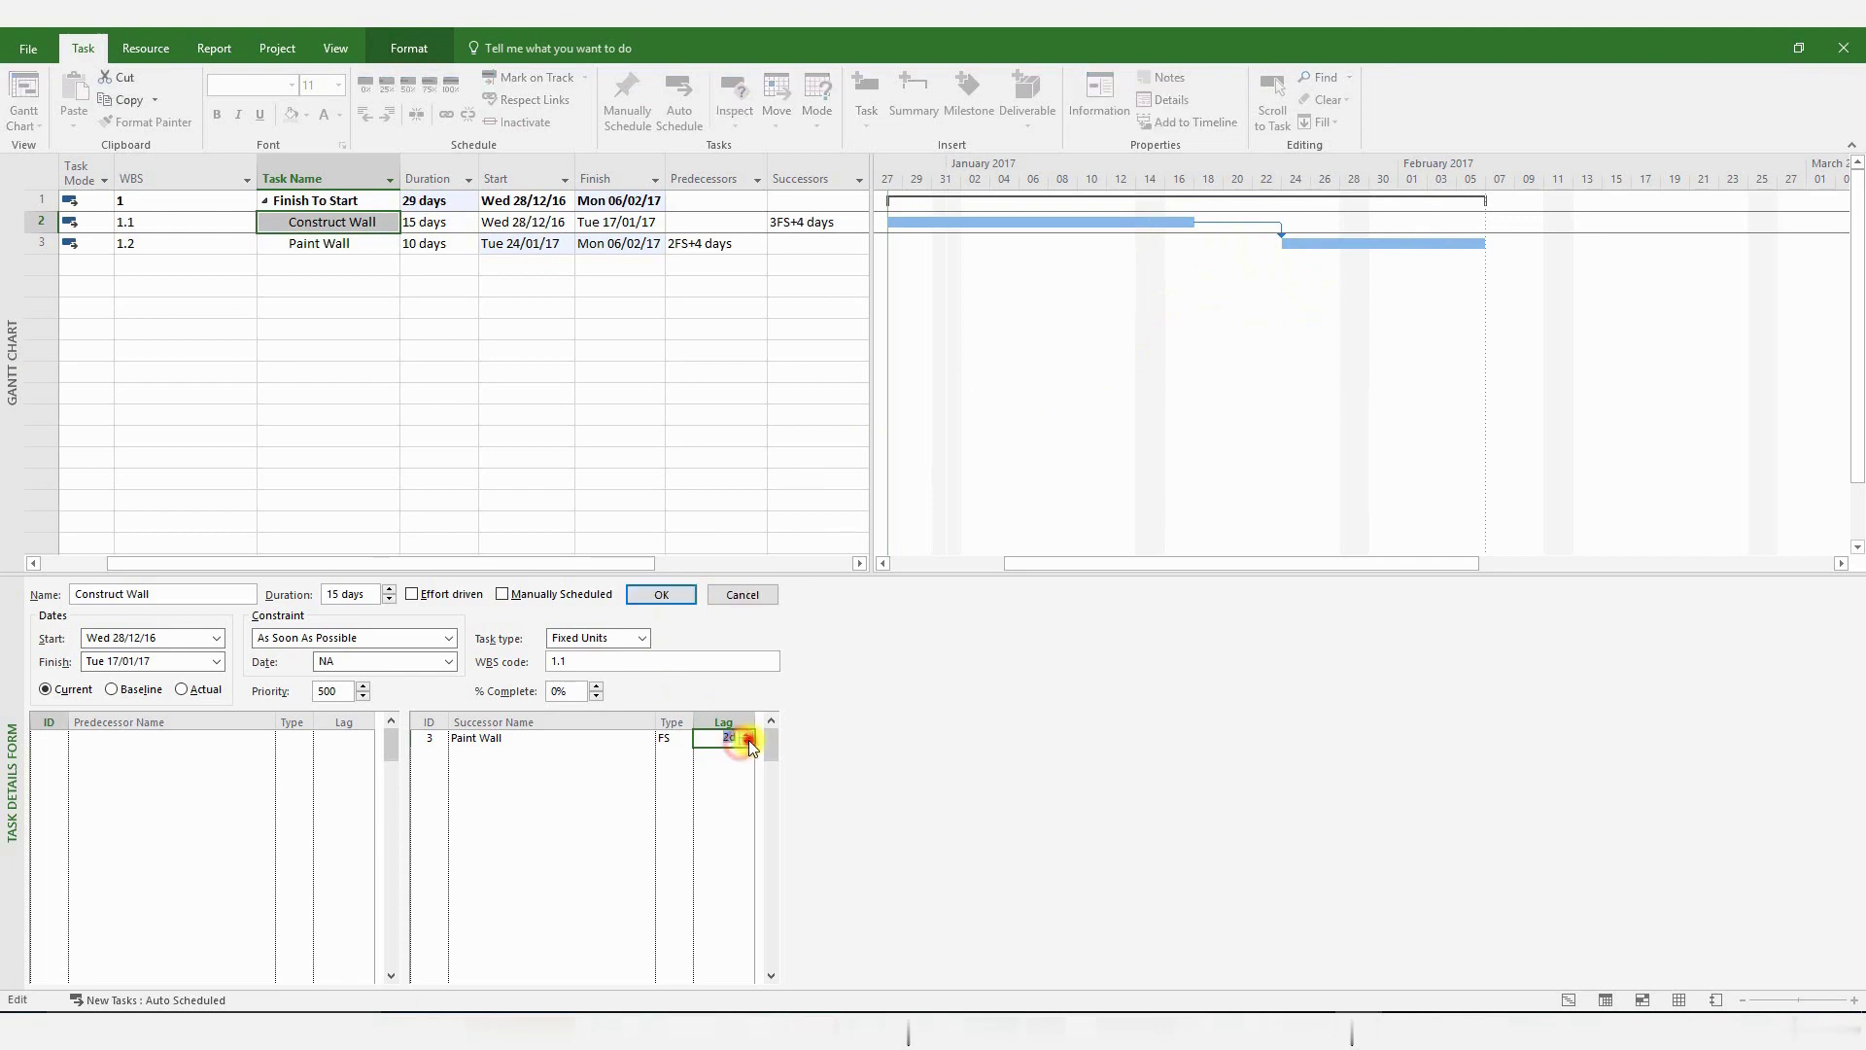
pyautogui.click(669, 597)
pyautogui.click(90, 28)
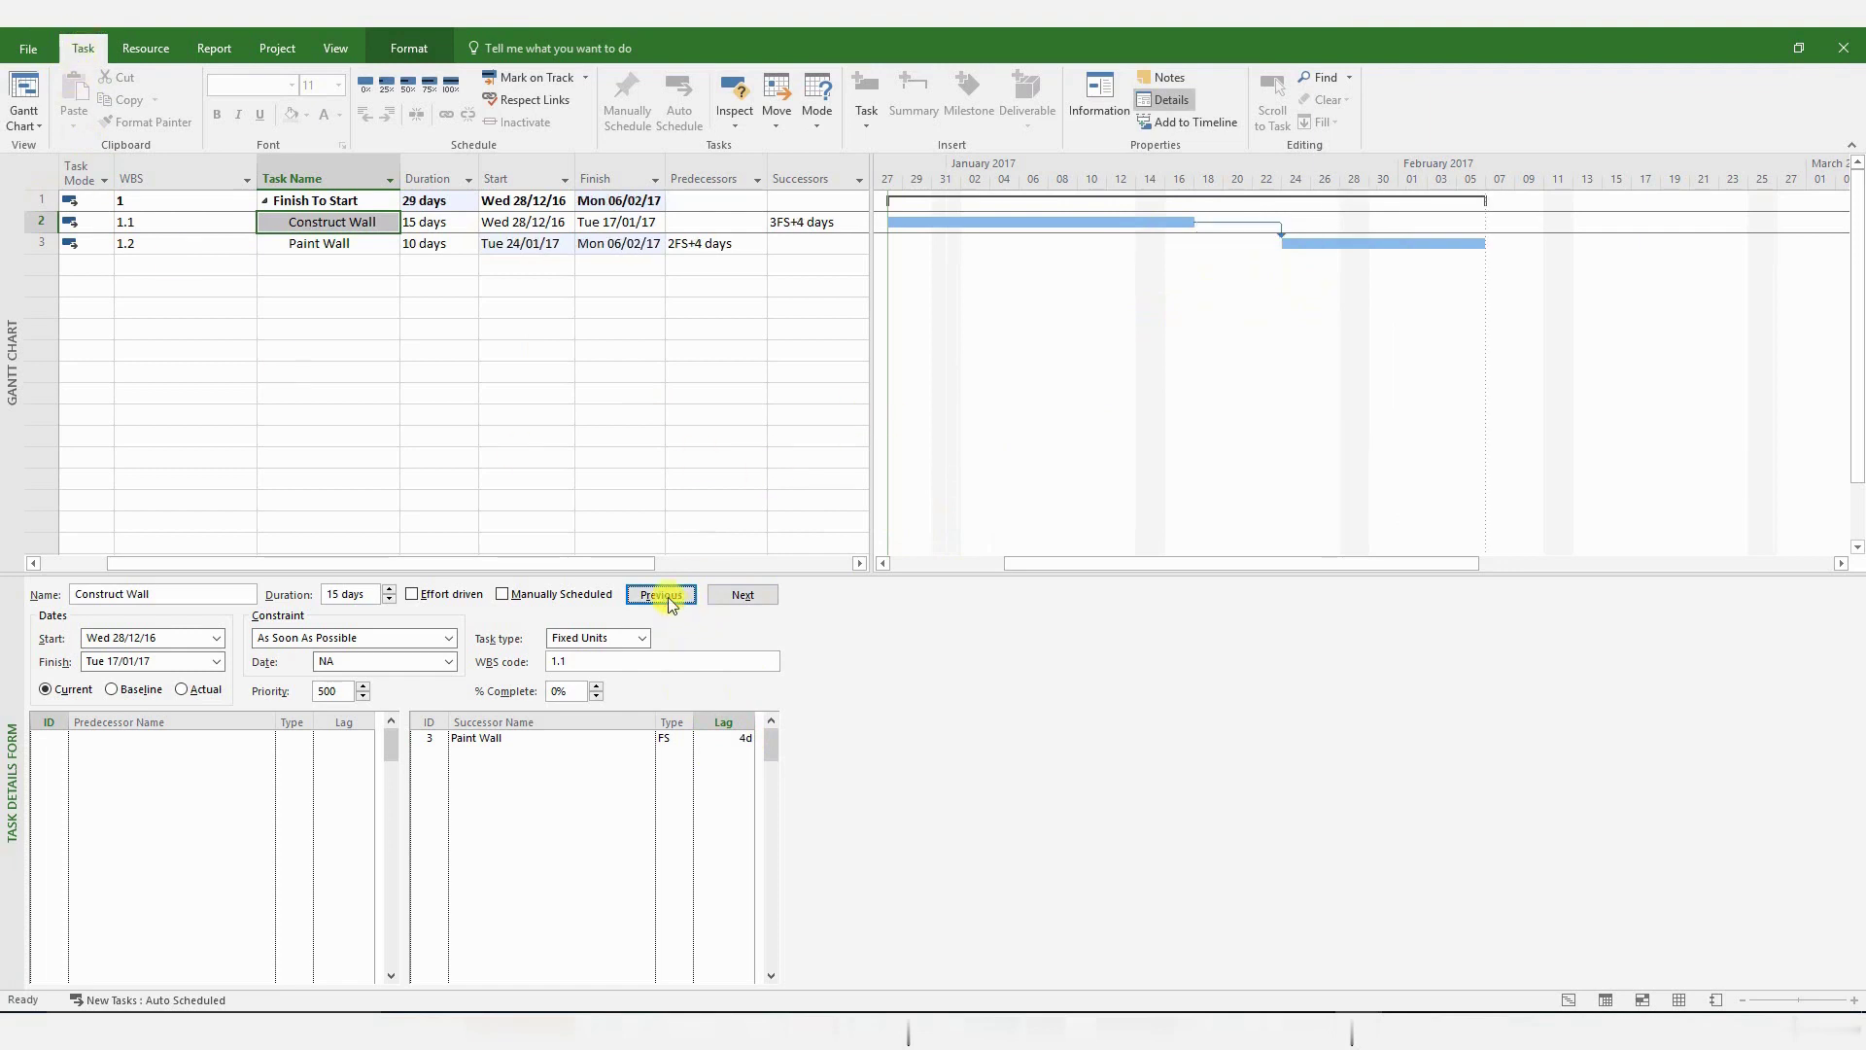
pyautogui.click(627, 429)
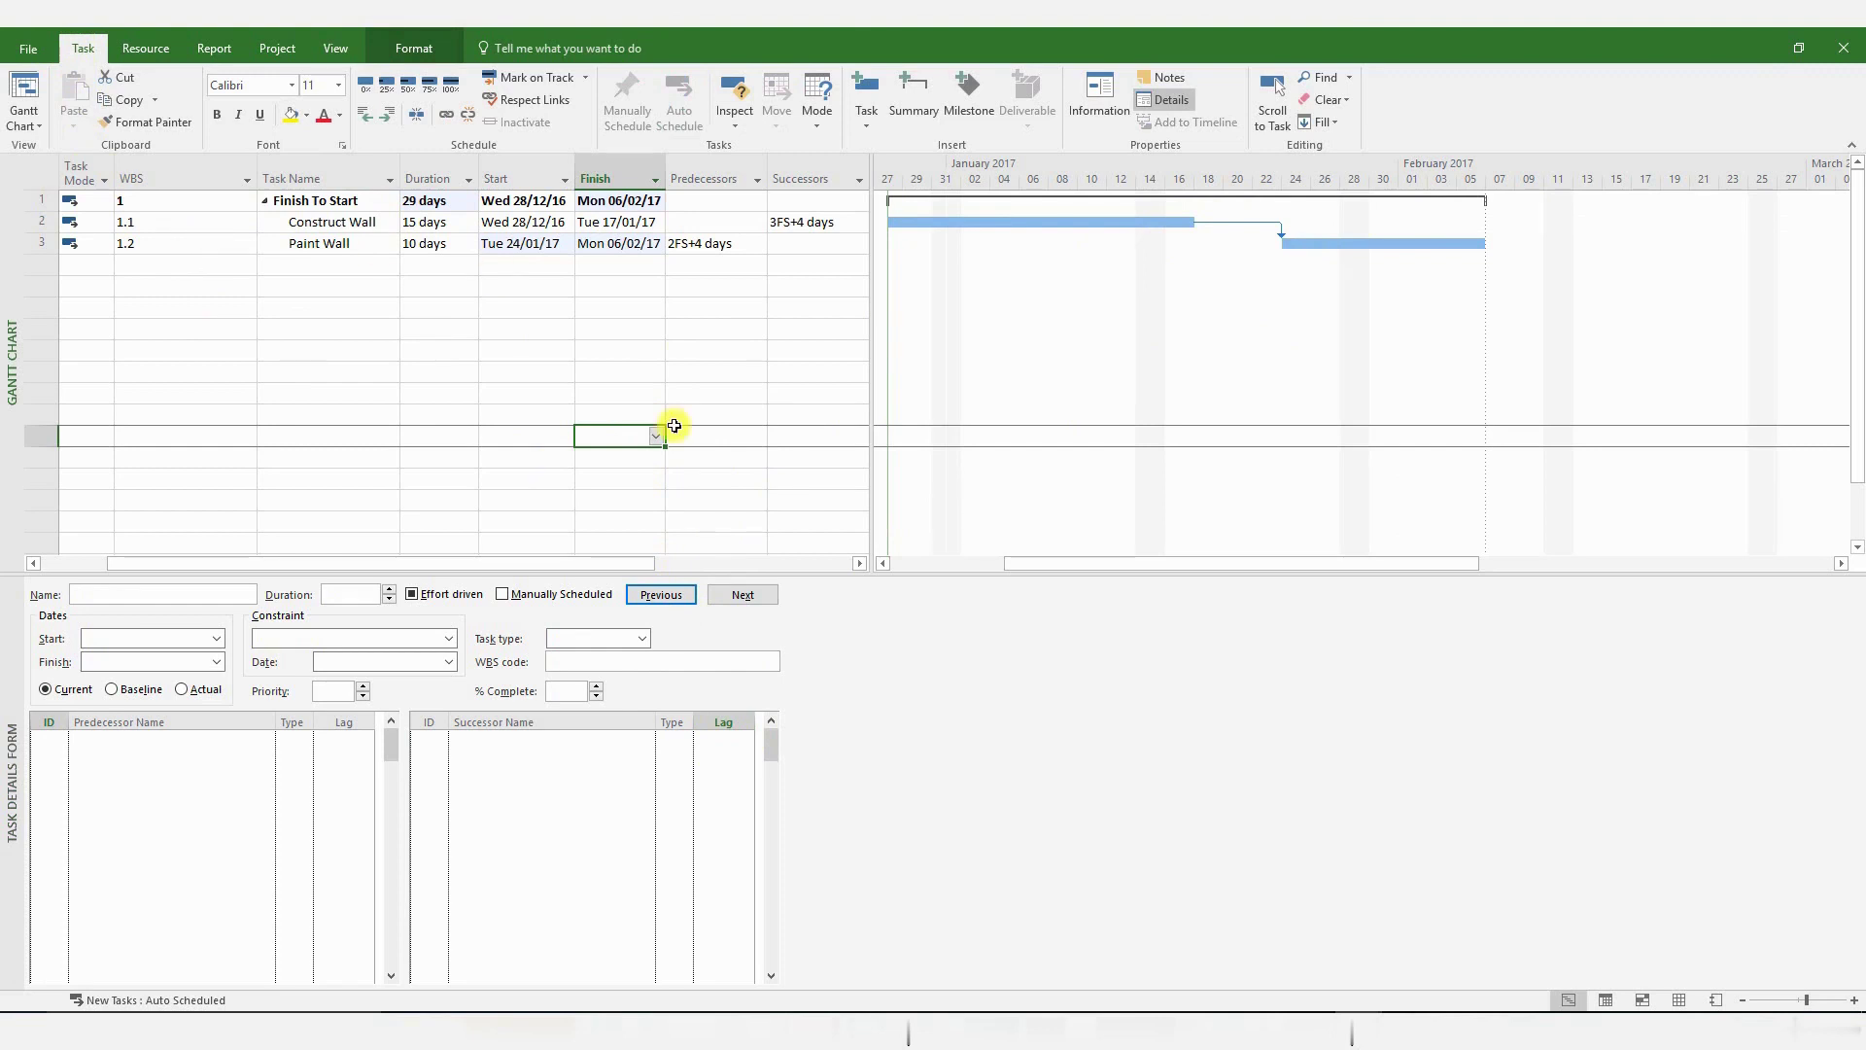
# Add a Start To Start task in row 4.
pyautogui.click(437, 393)
pyautogui.click(338, 267)
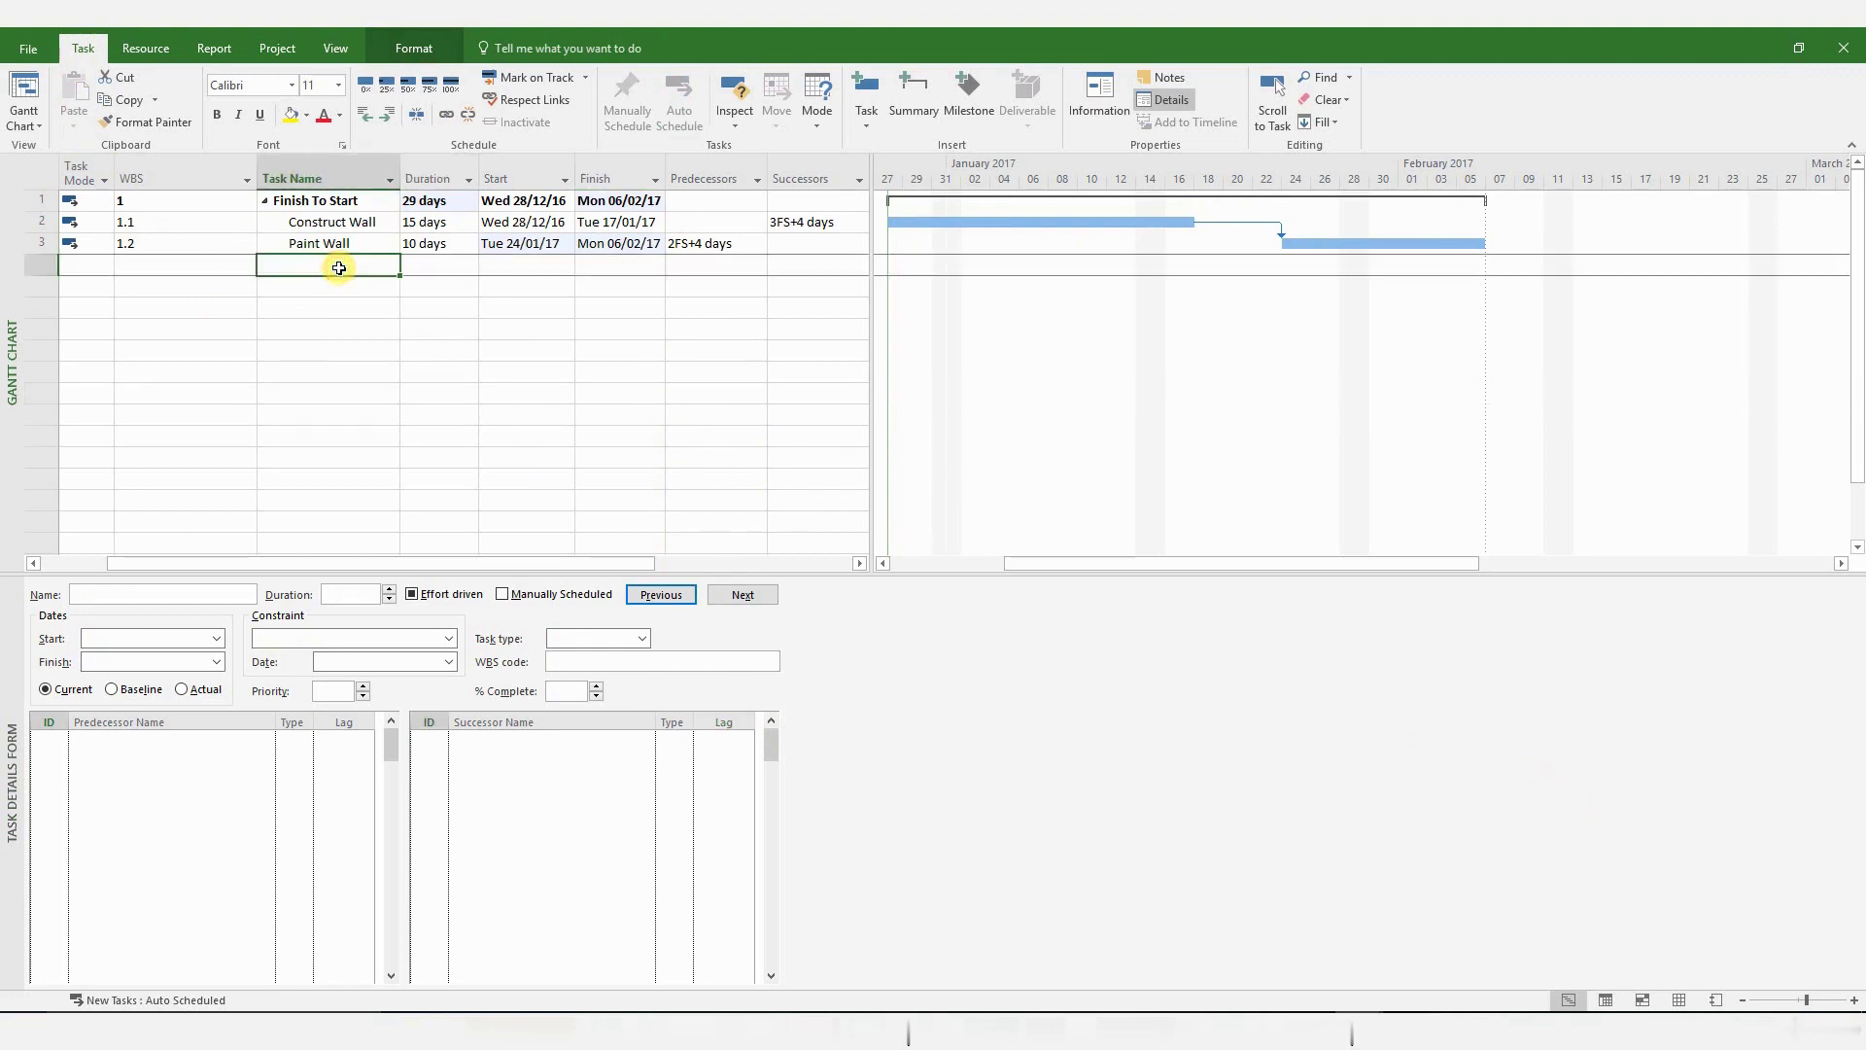
pyautogui.write('Sta')
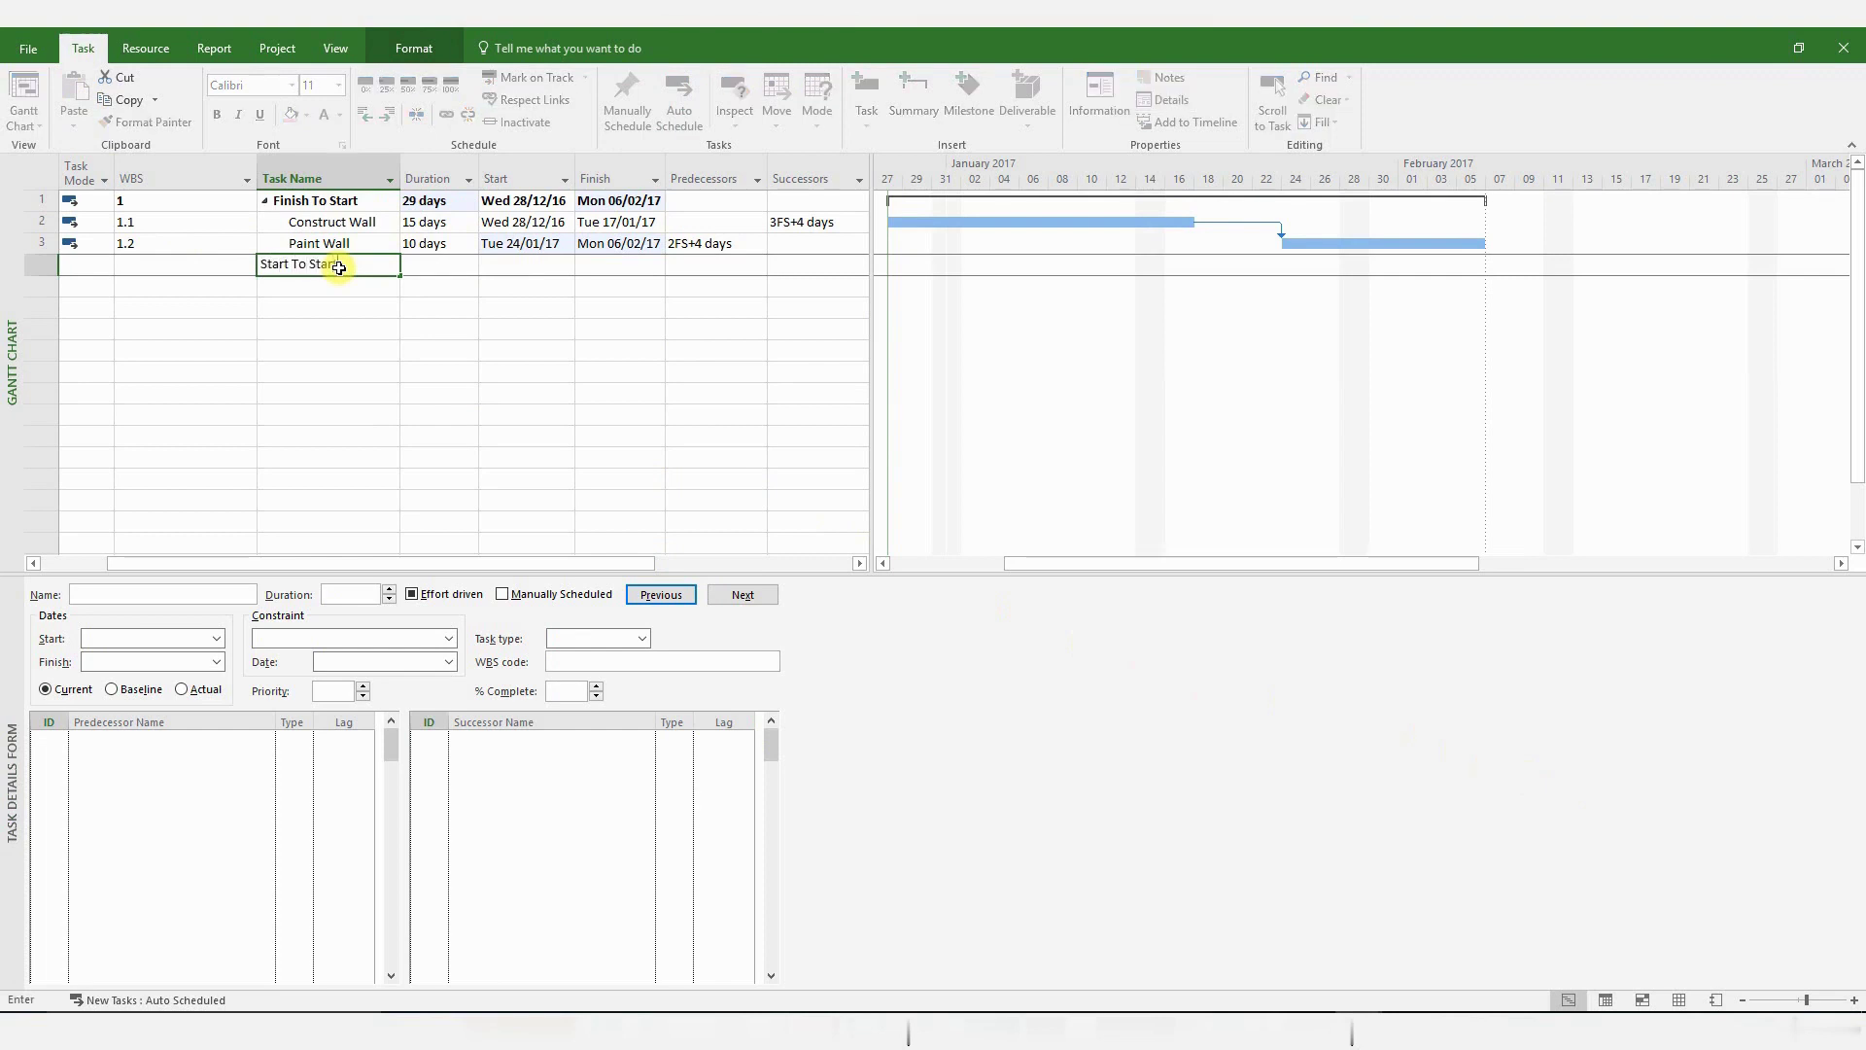
pyautogui.write('rt To Start')
pyautogui.click(388, 302)
# Paste copies of Construct Wall and Paint Wall below it and outdent Start To Start.
pyautogui.moveTo(353, 217); pyautogui.dragTo(350, 236)
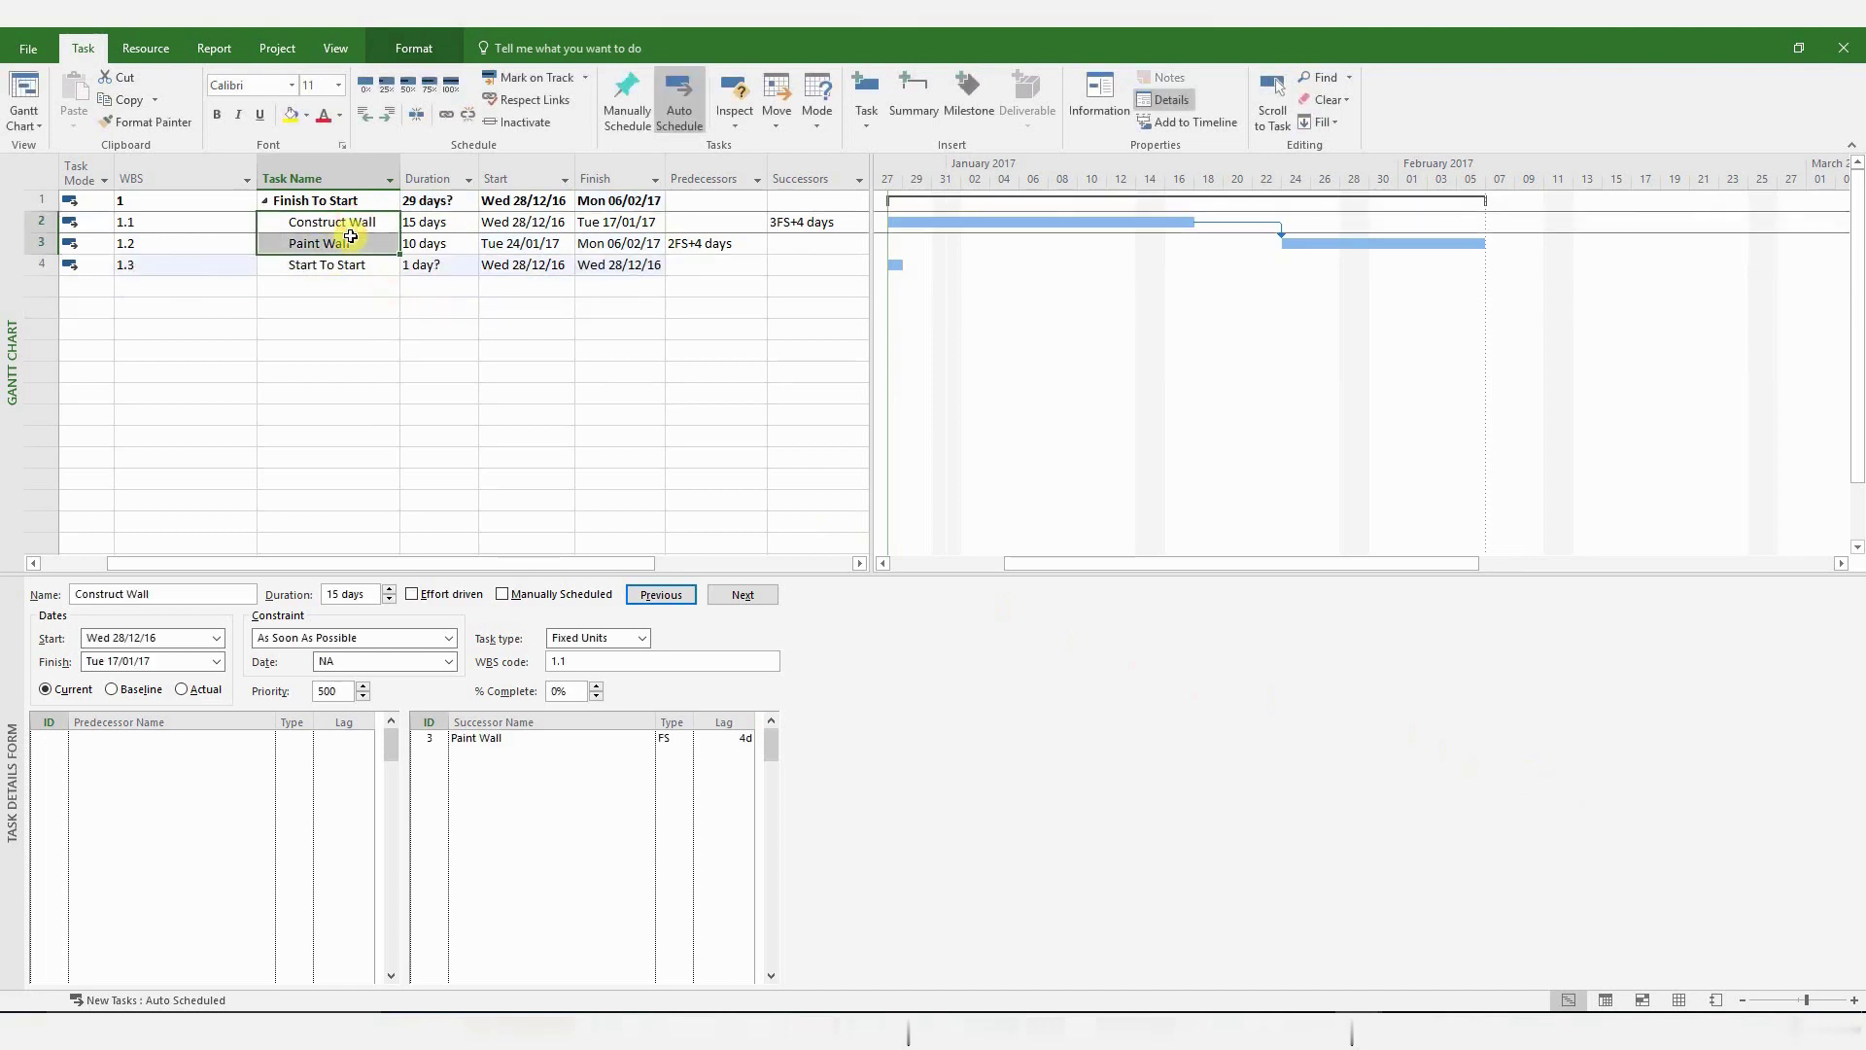
pyautogui.click(348, 289)
pyautogui.write('Construct Wall Paint Wall')
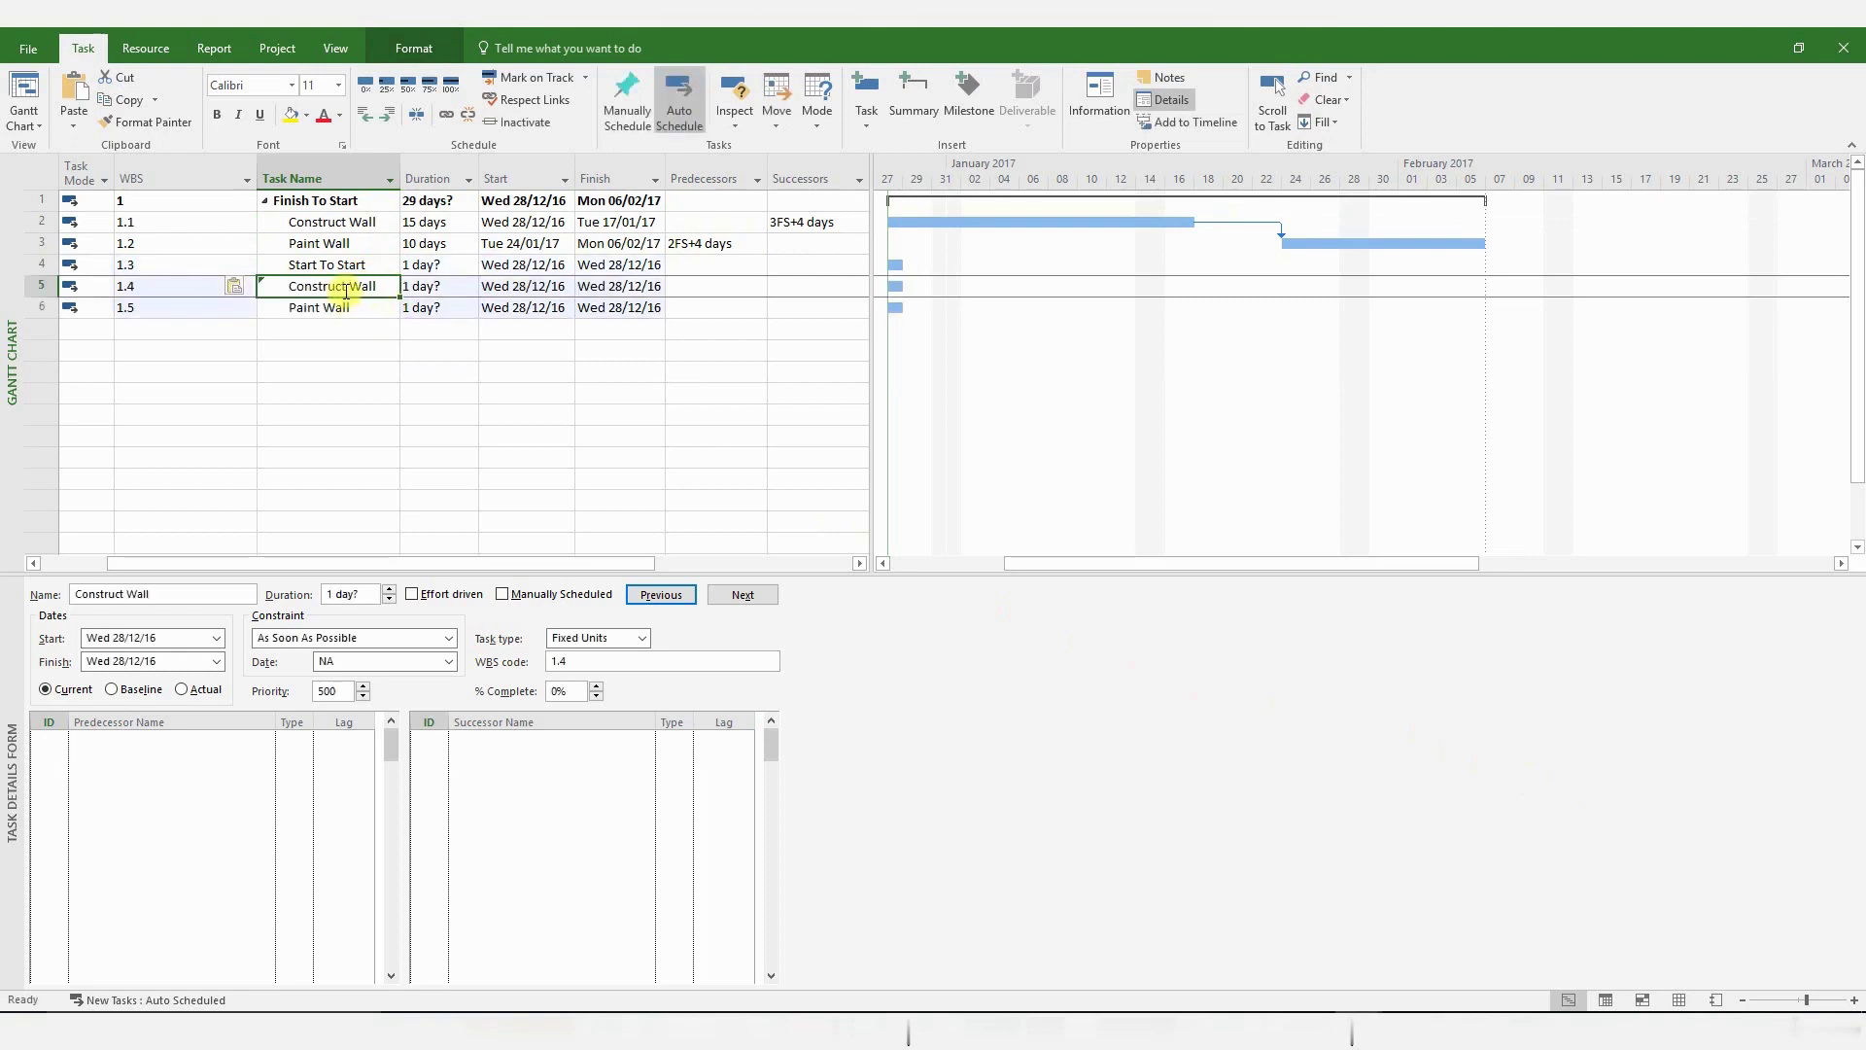
pyautogui.click(330, 264)
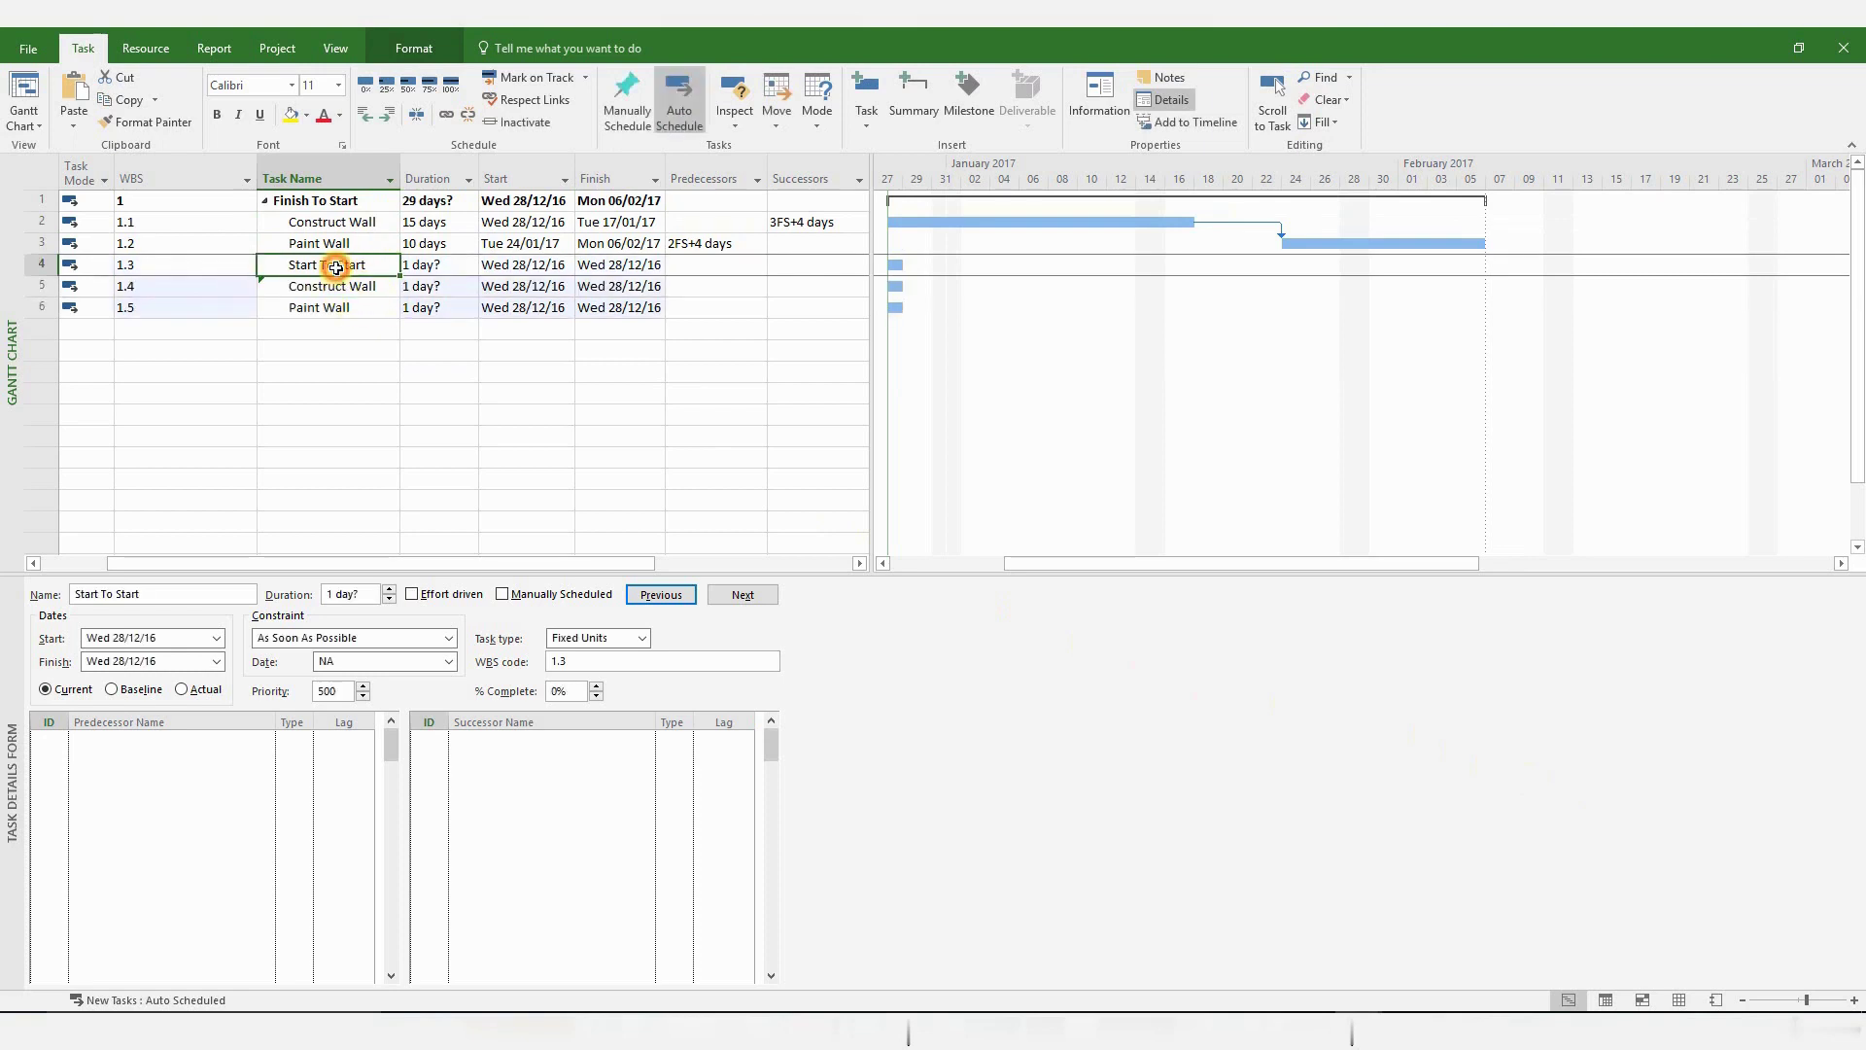
pyautogui.click(365, 119)
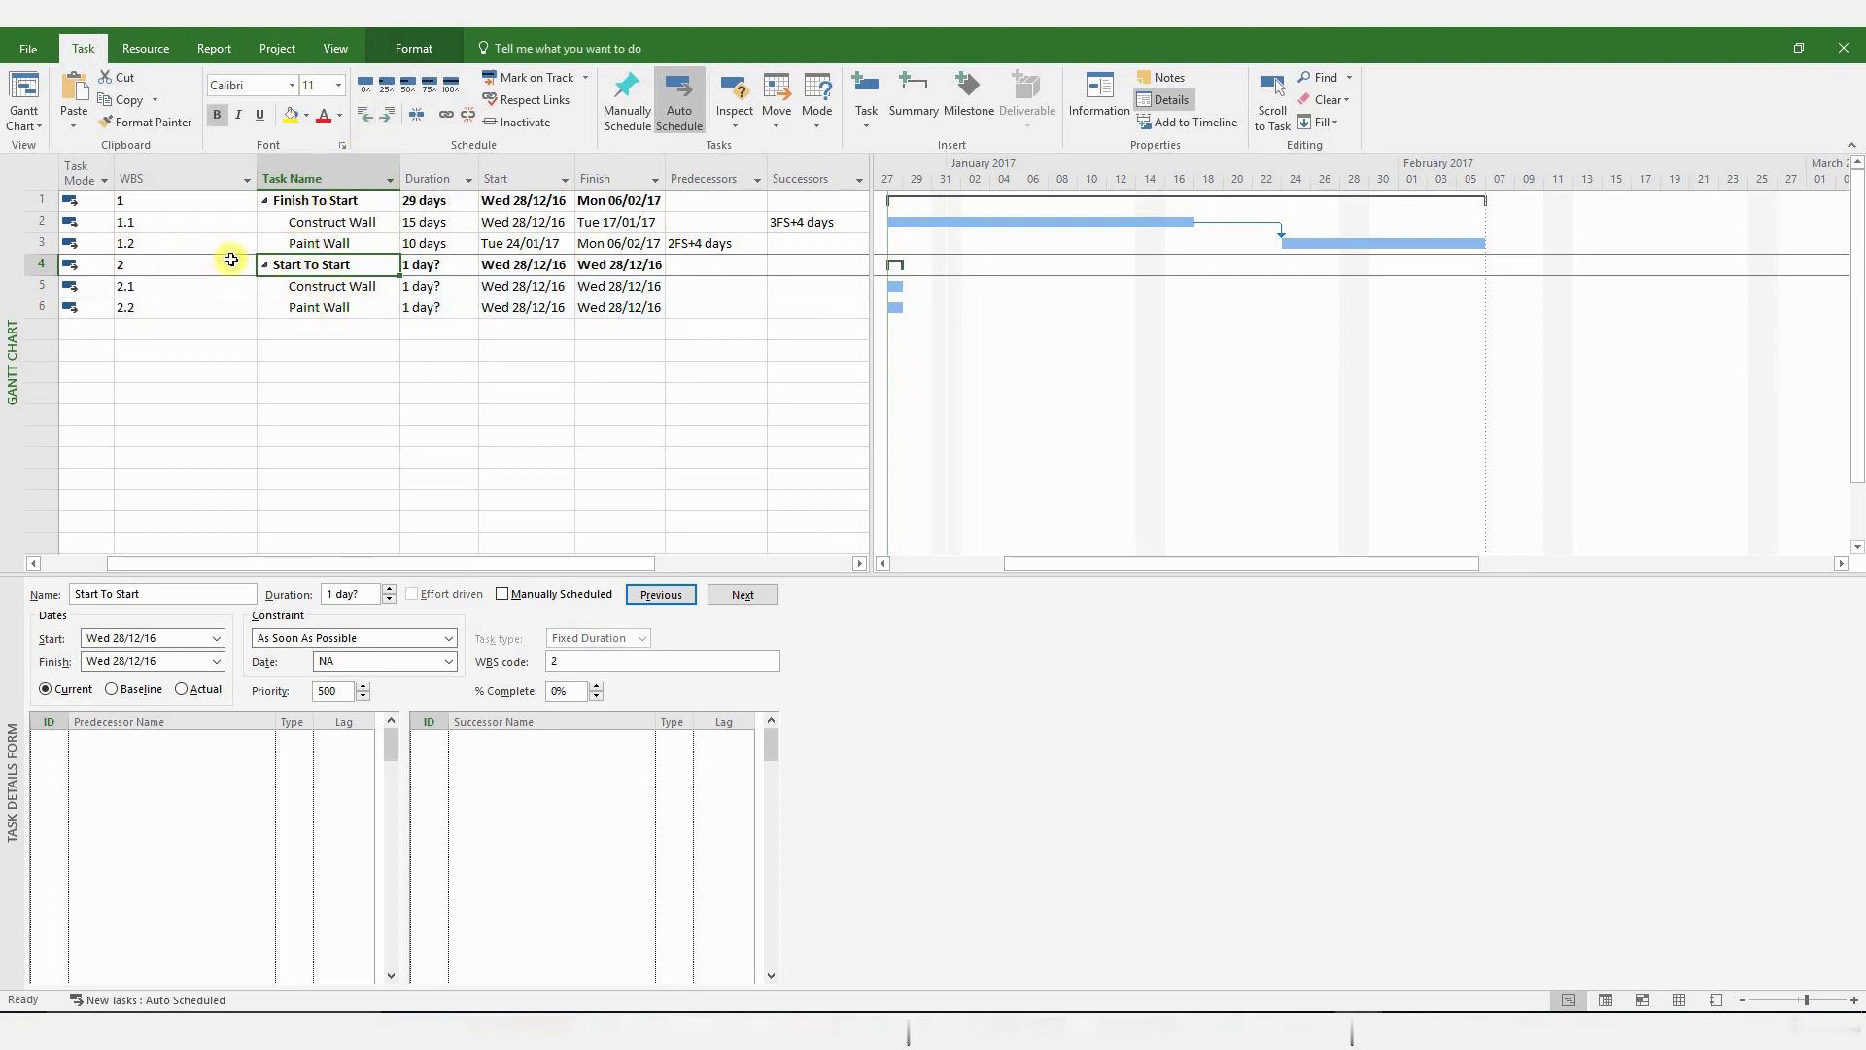
# Rename the copied tasks to Construct Wall 2 and Paint Wall 2.
pyautogui.click(358, 287)
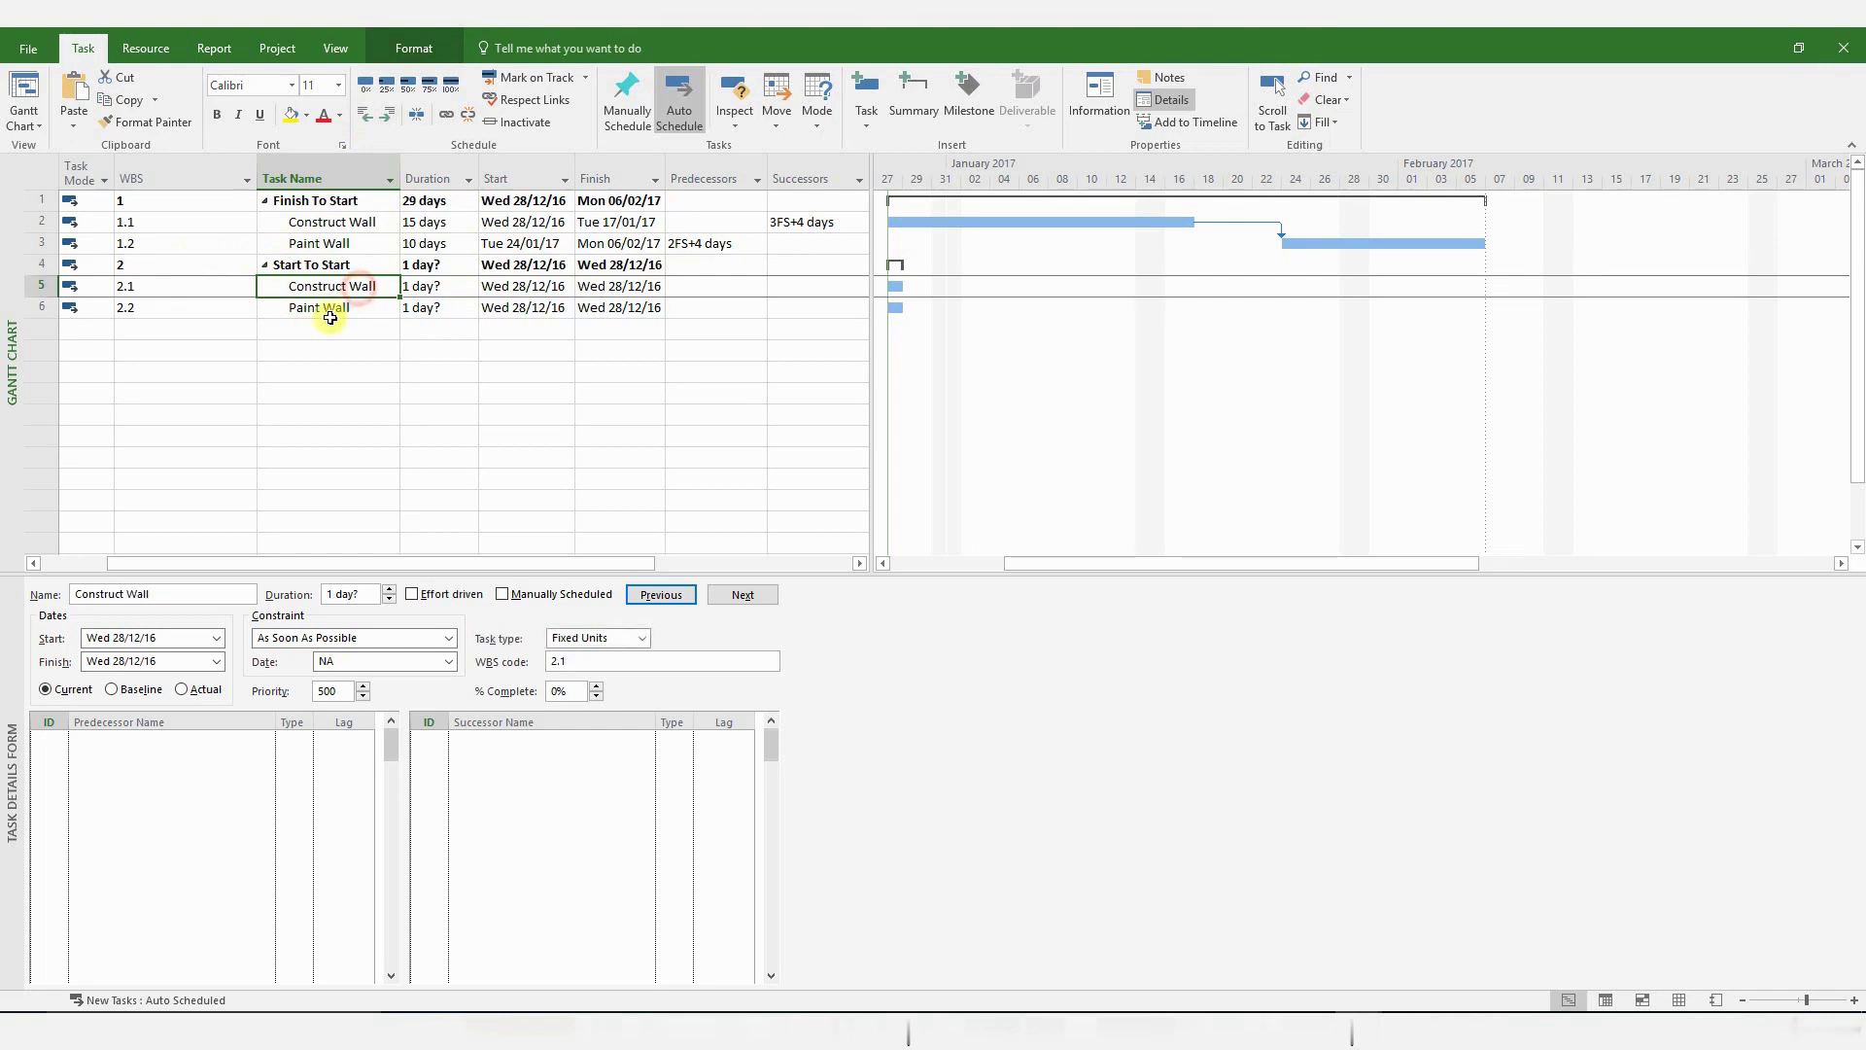
pyautogui.click(610, 743)
pyautogui.click(647, 741)
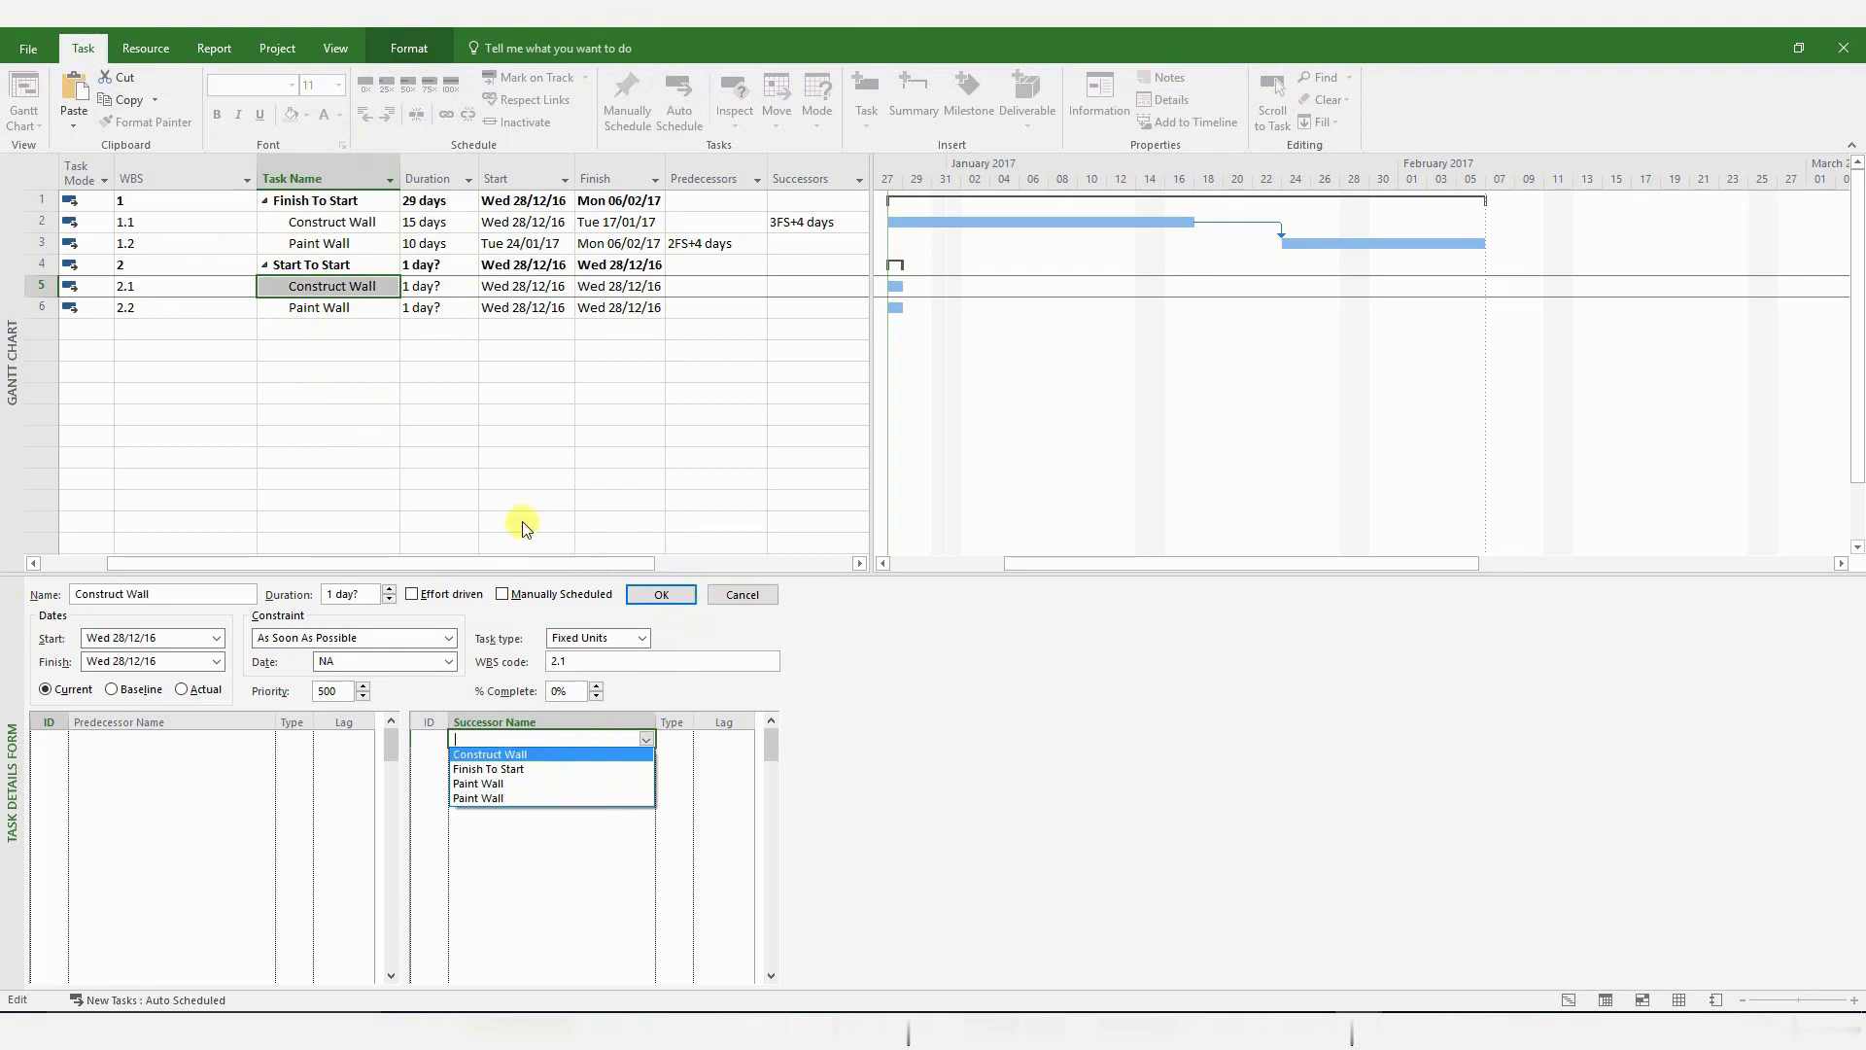
pyautogui.click(366, 387)
pyautogui.click(364, 293)
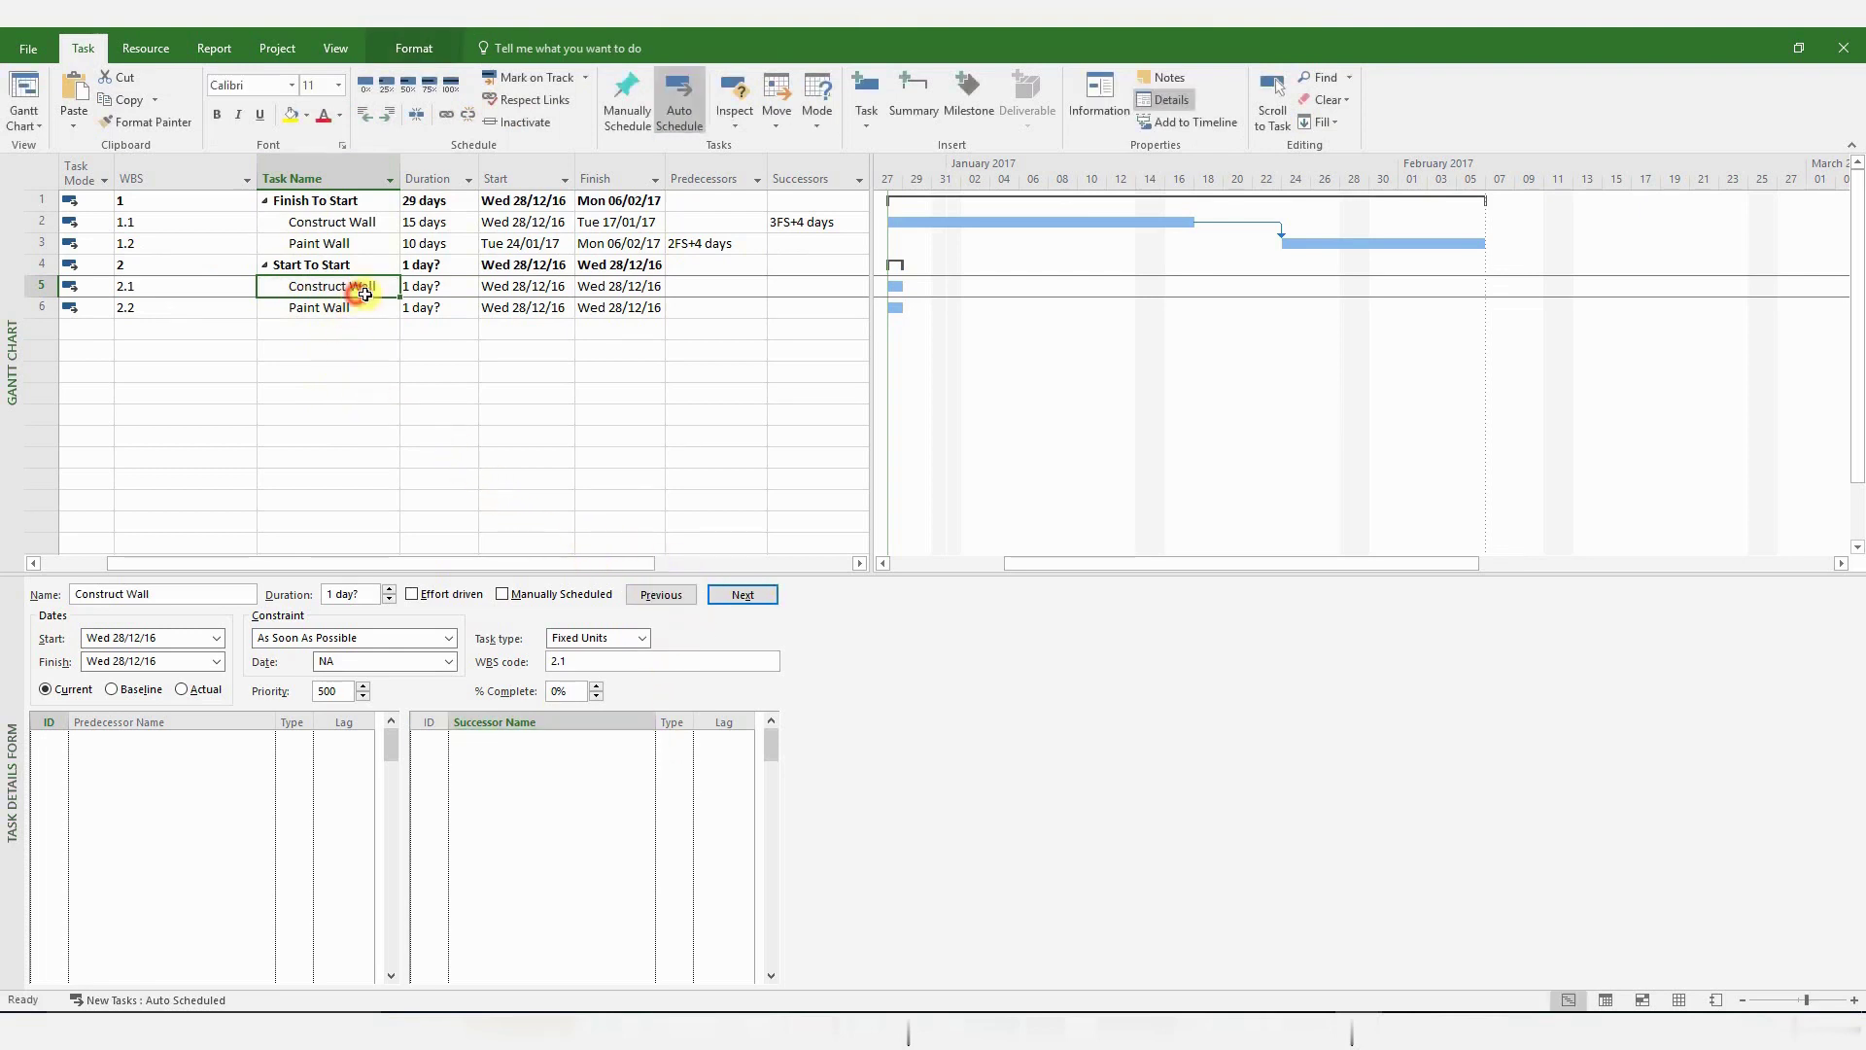
pyautogui.click(385, 289)
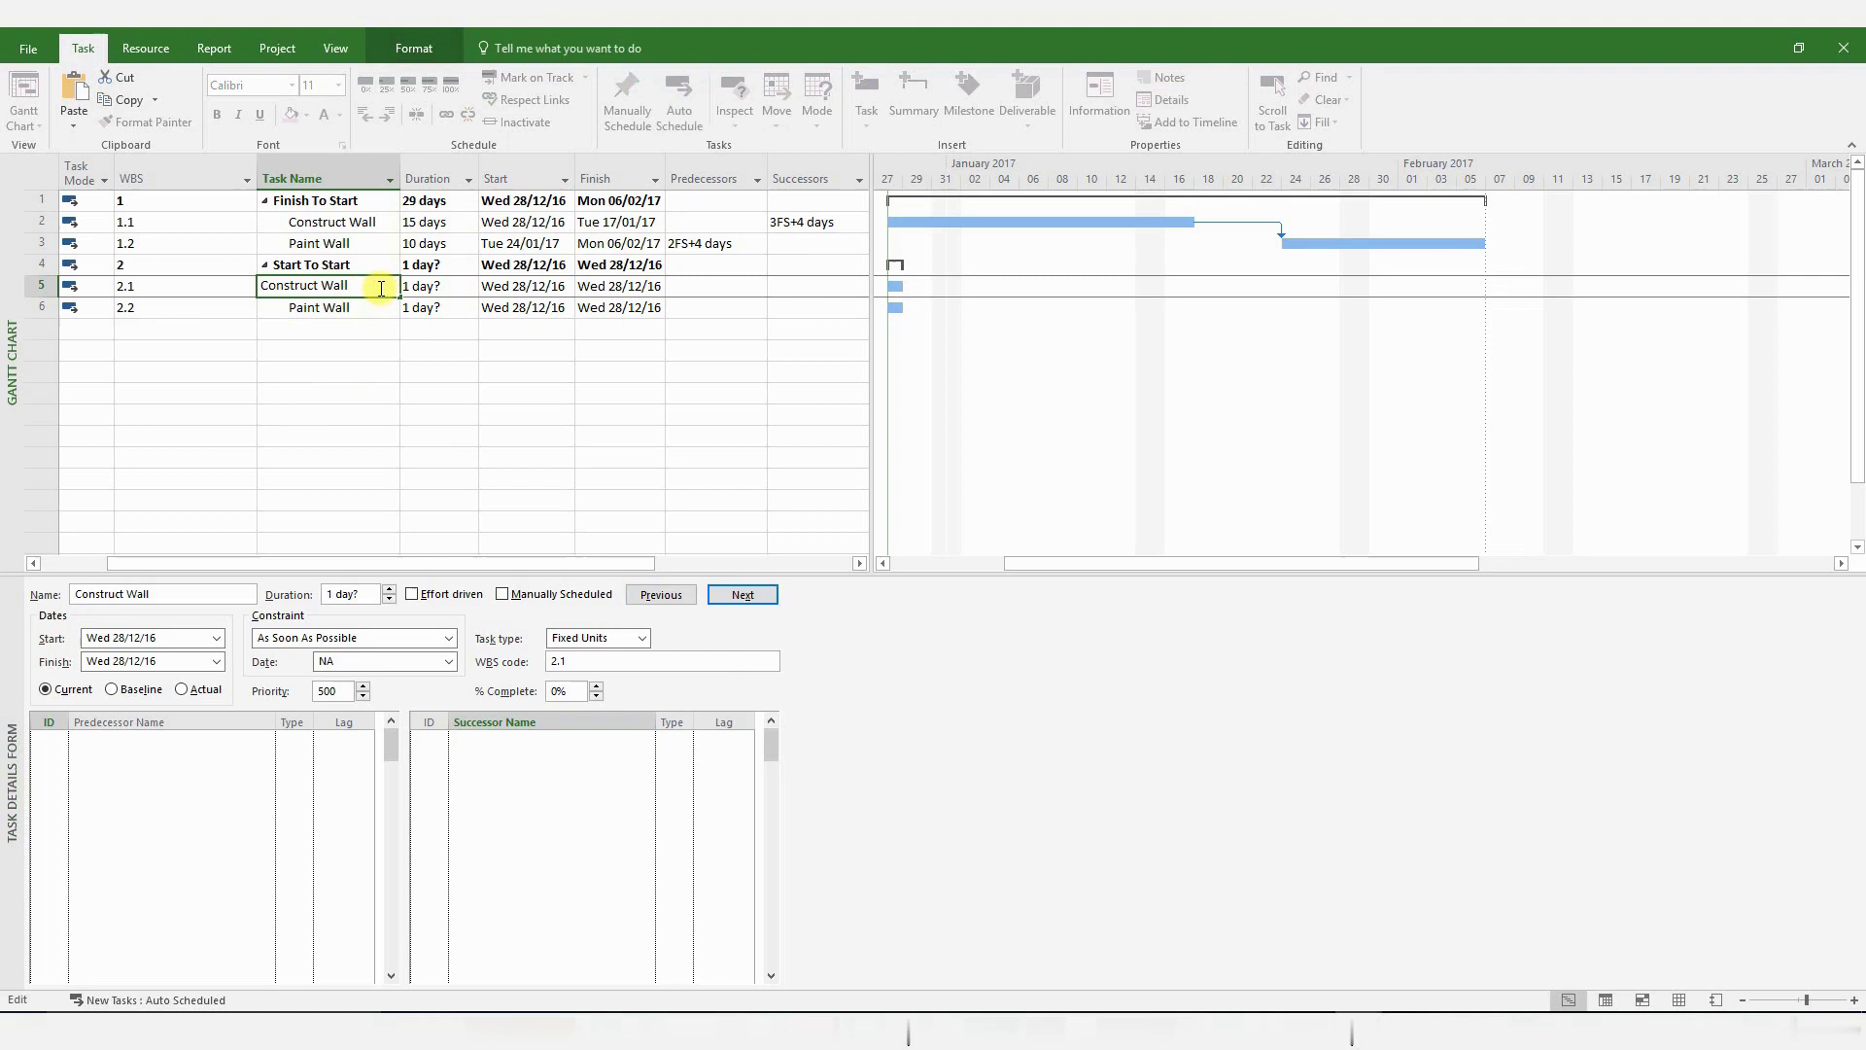
pyautogui.write('2')
pyautogui.click(369, 307)
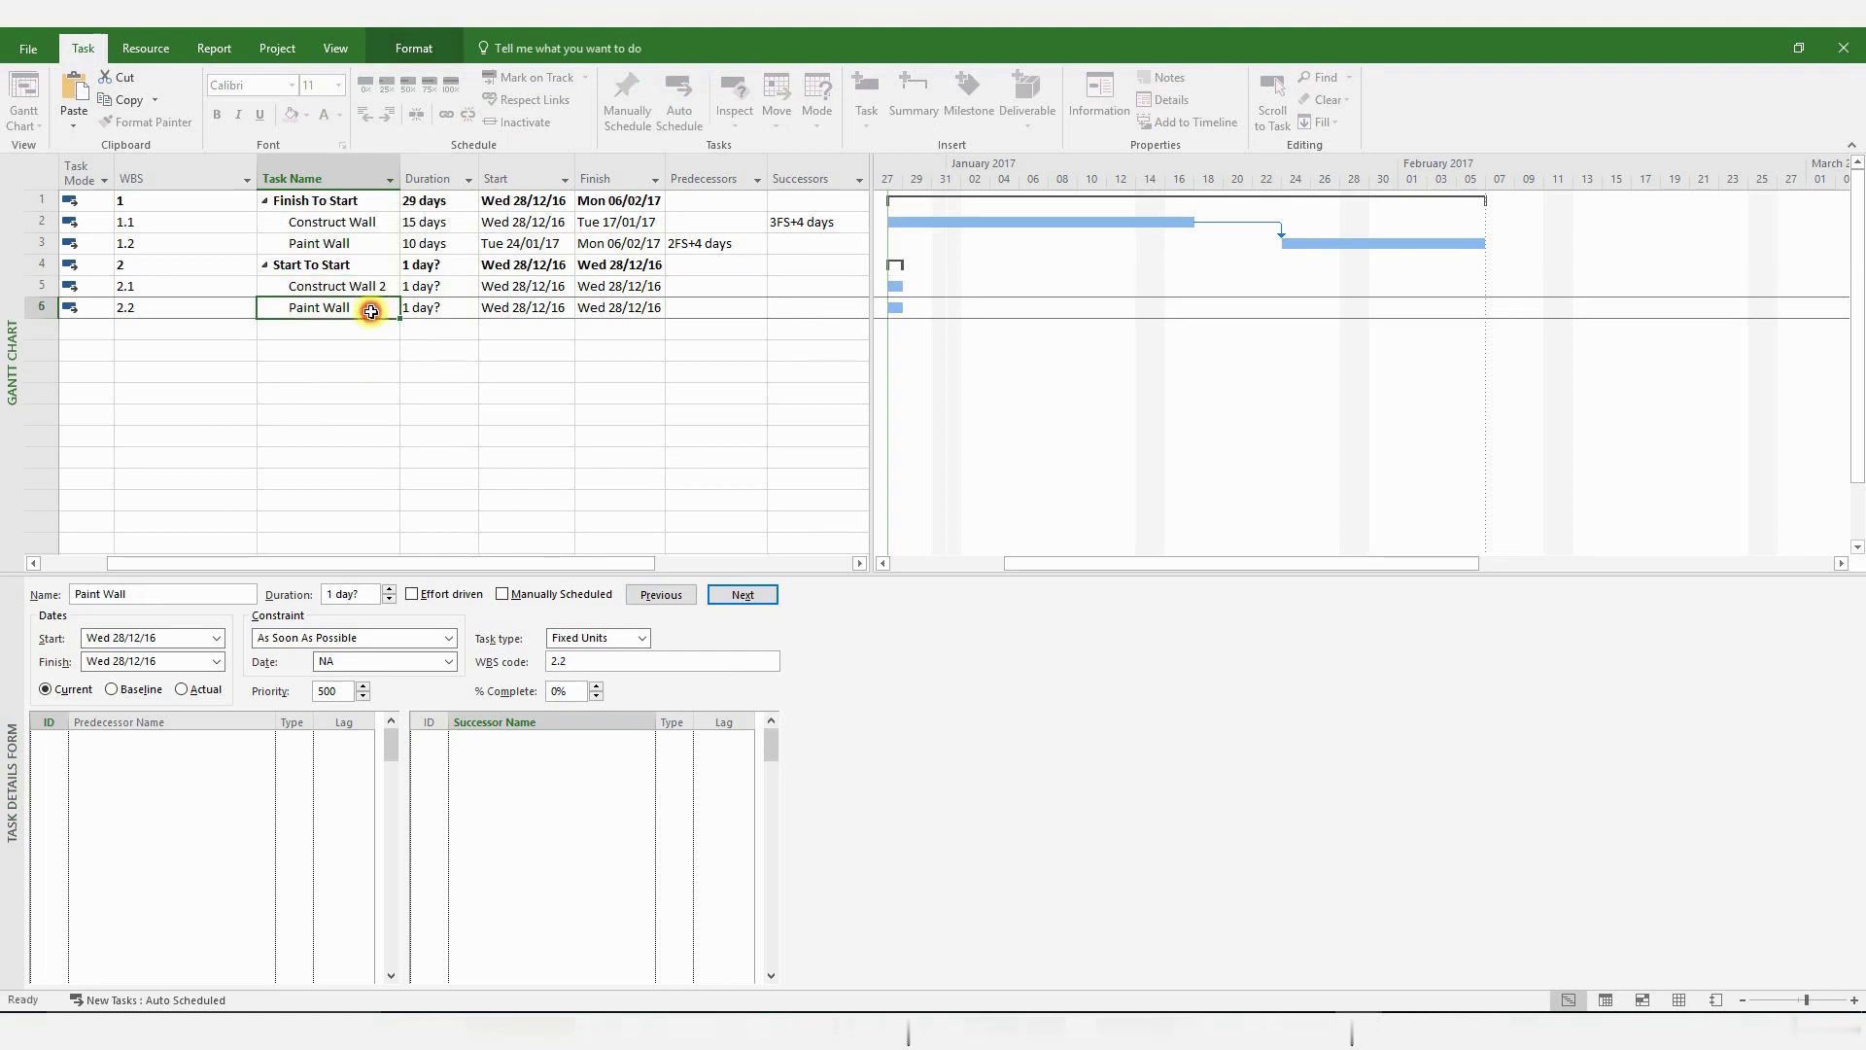
pyautogui.click(372, 310)
pyautogui.click(350, 350)
# Make Paint Wall 2 an SS successor of Construct Wall 2 with 0d lag.
pyautogui.click(358, 287)
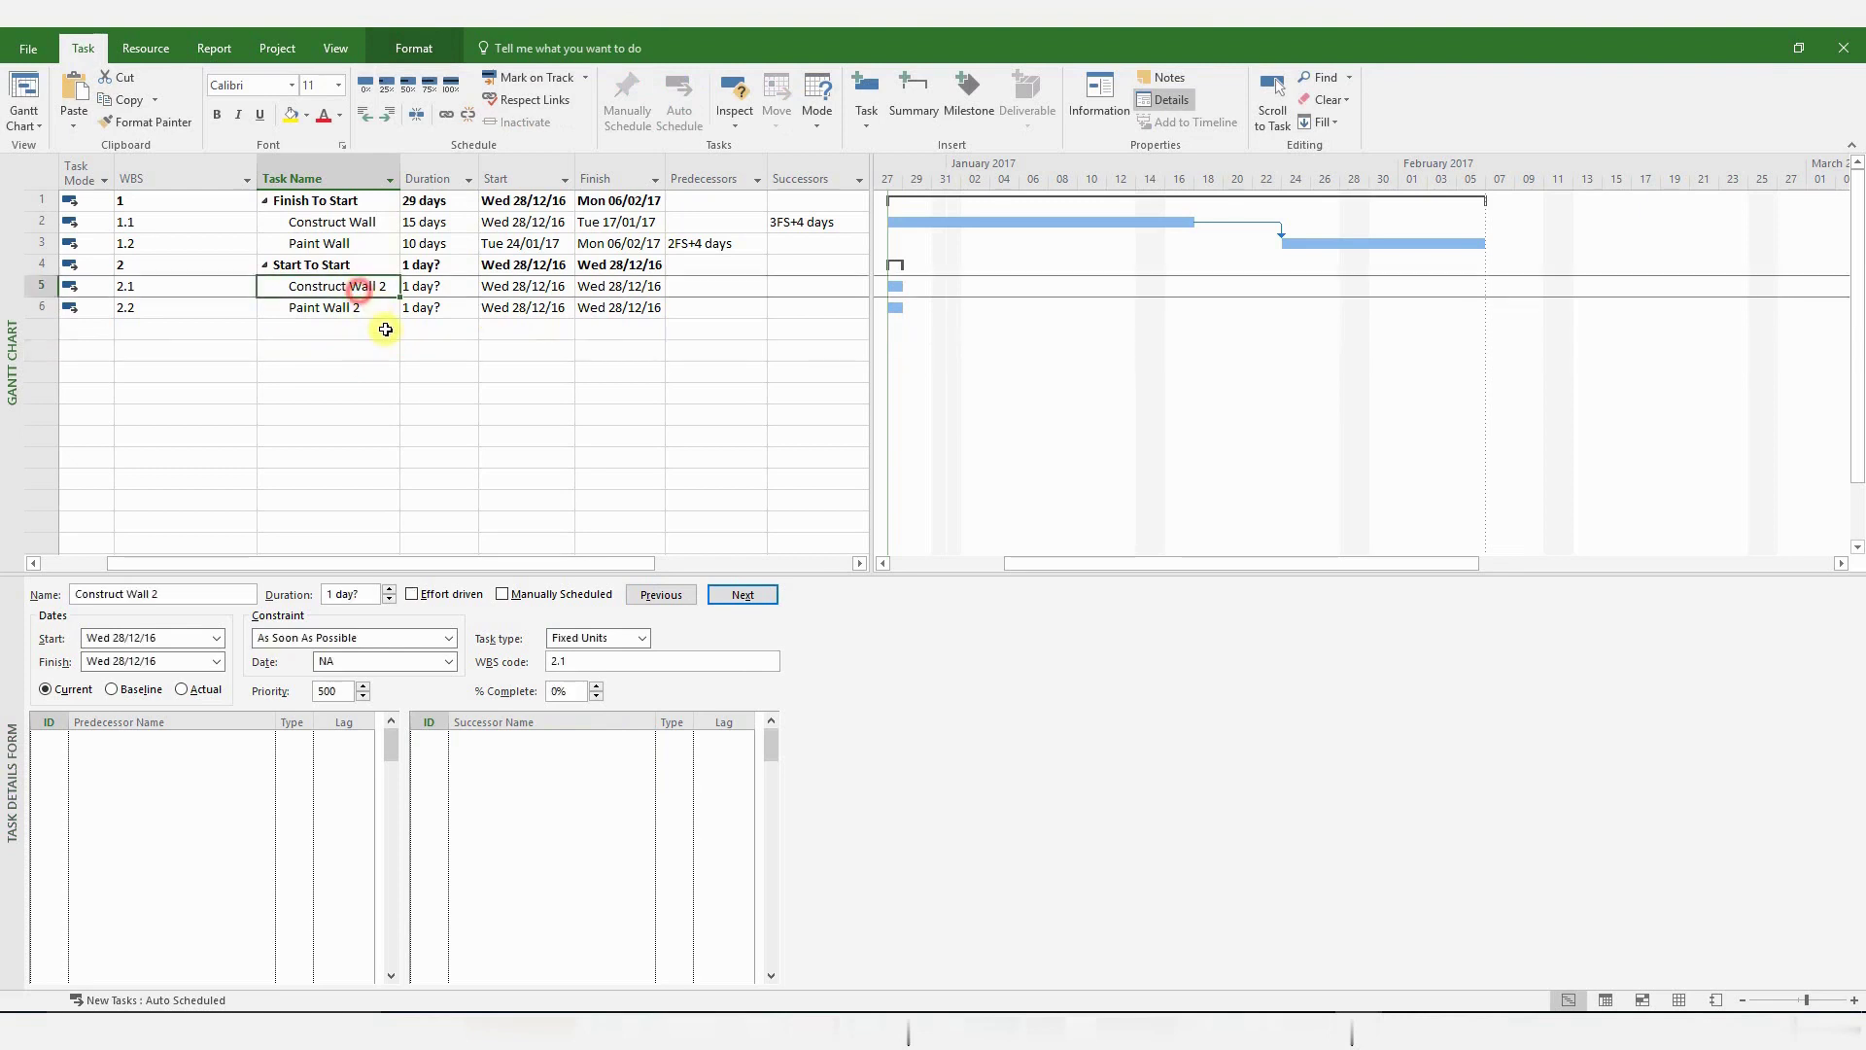
pyautogui.click(617, 740)
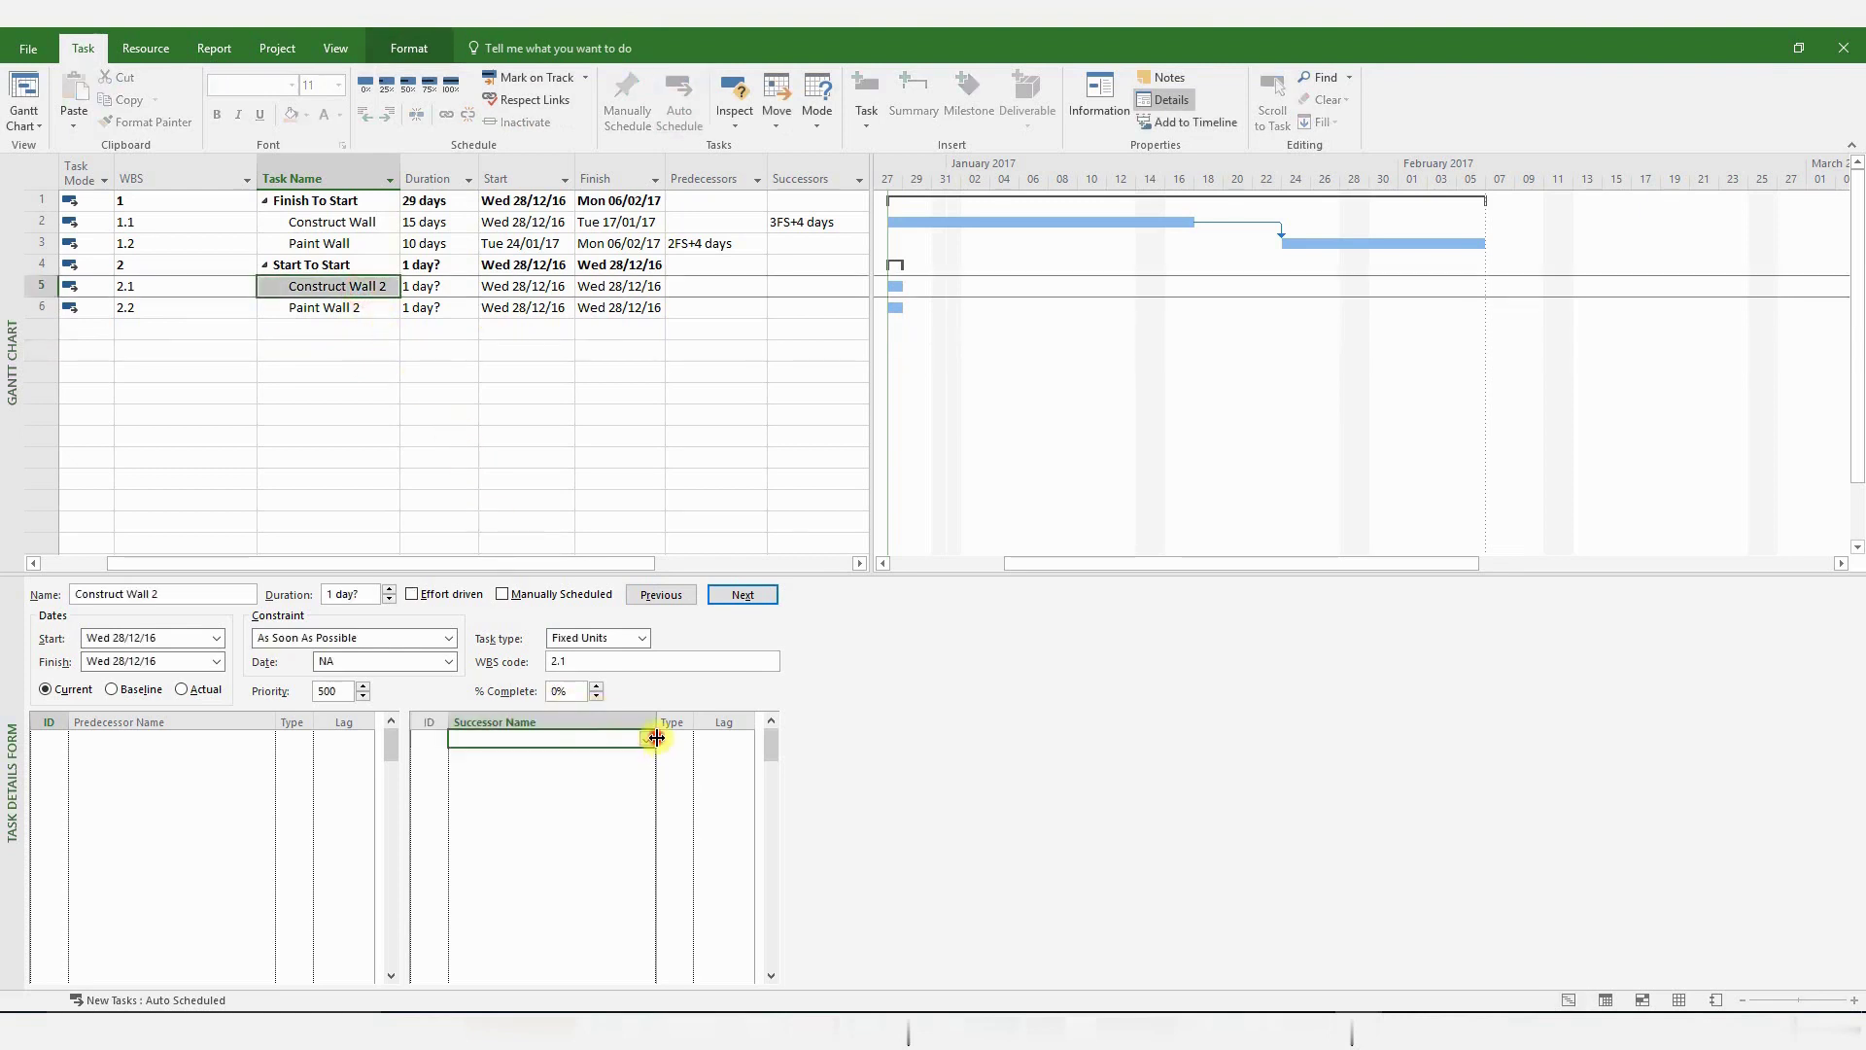
pyautogui.click(646, 738)
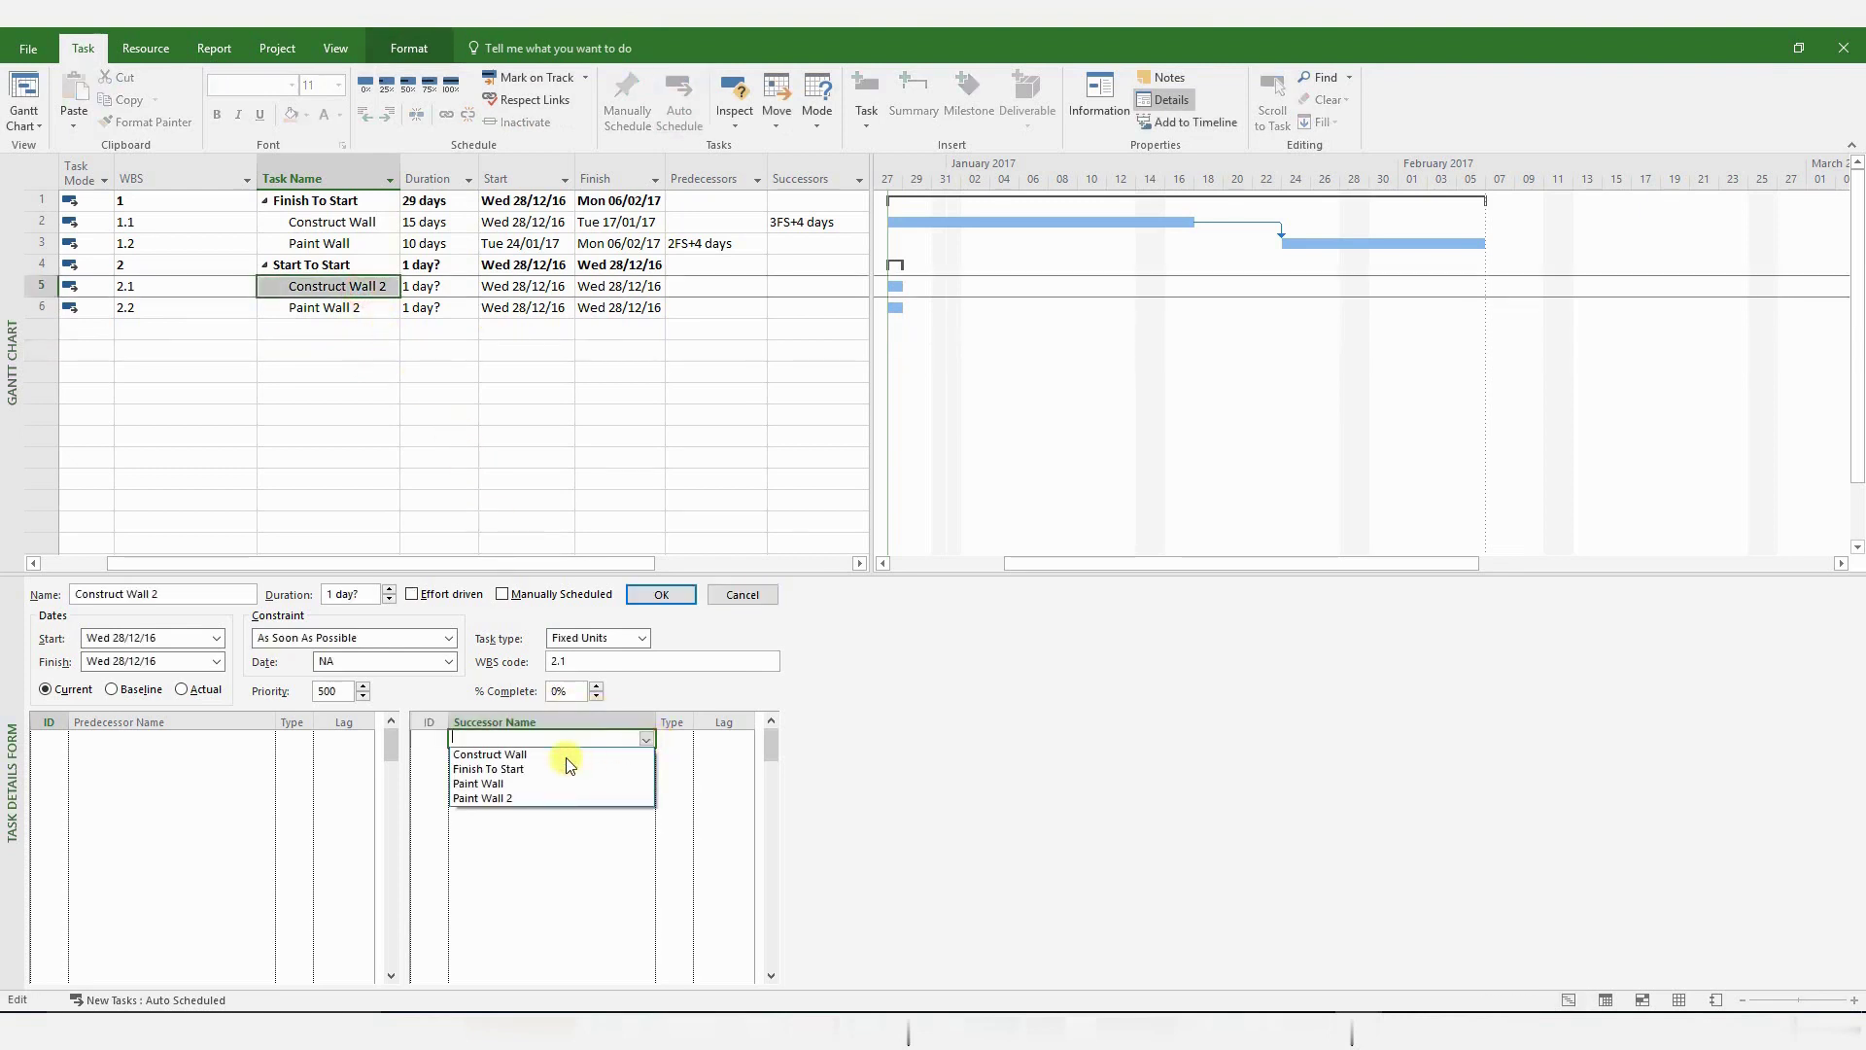
pyautogui.click(519, 797)
pyautogui.click(683, 741)
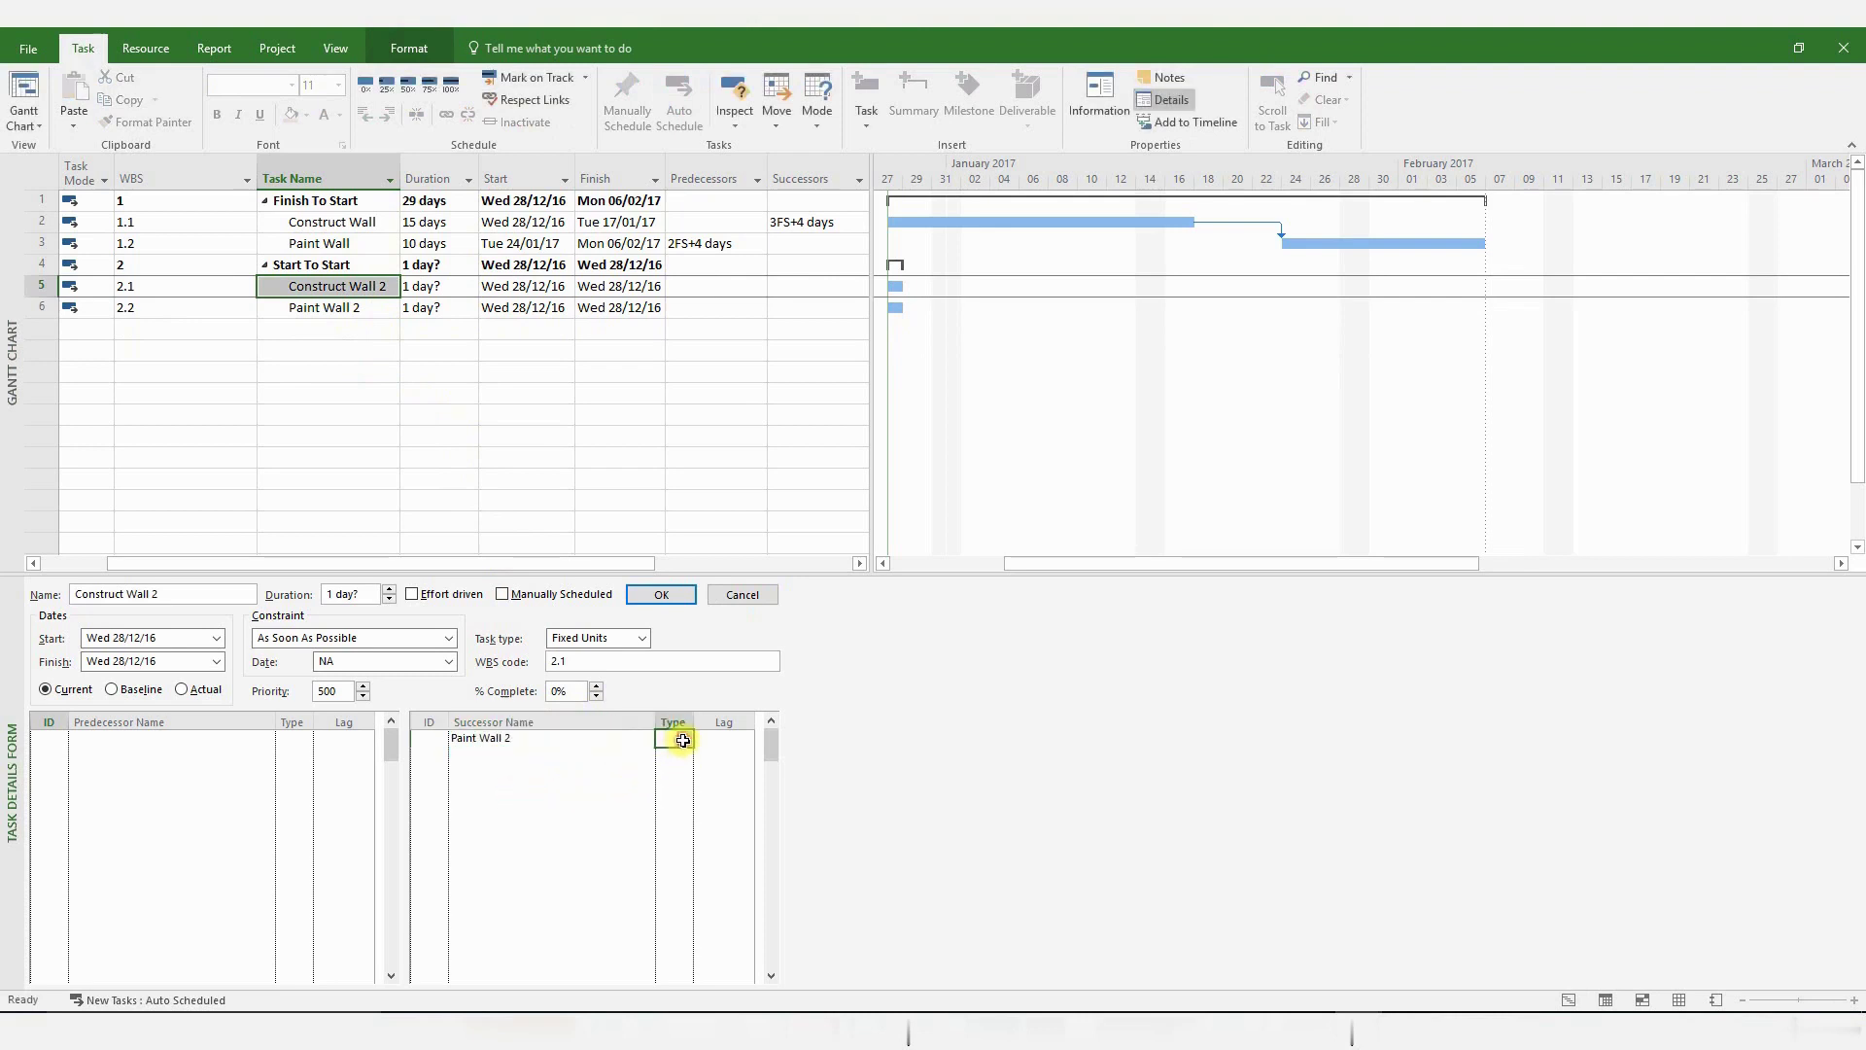
pyautogui.click(684, 742)
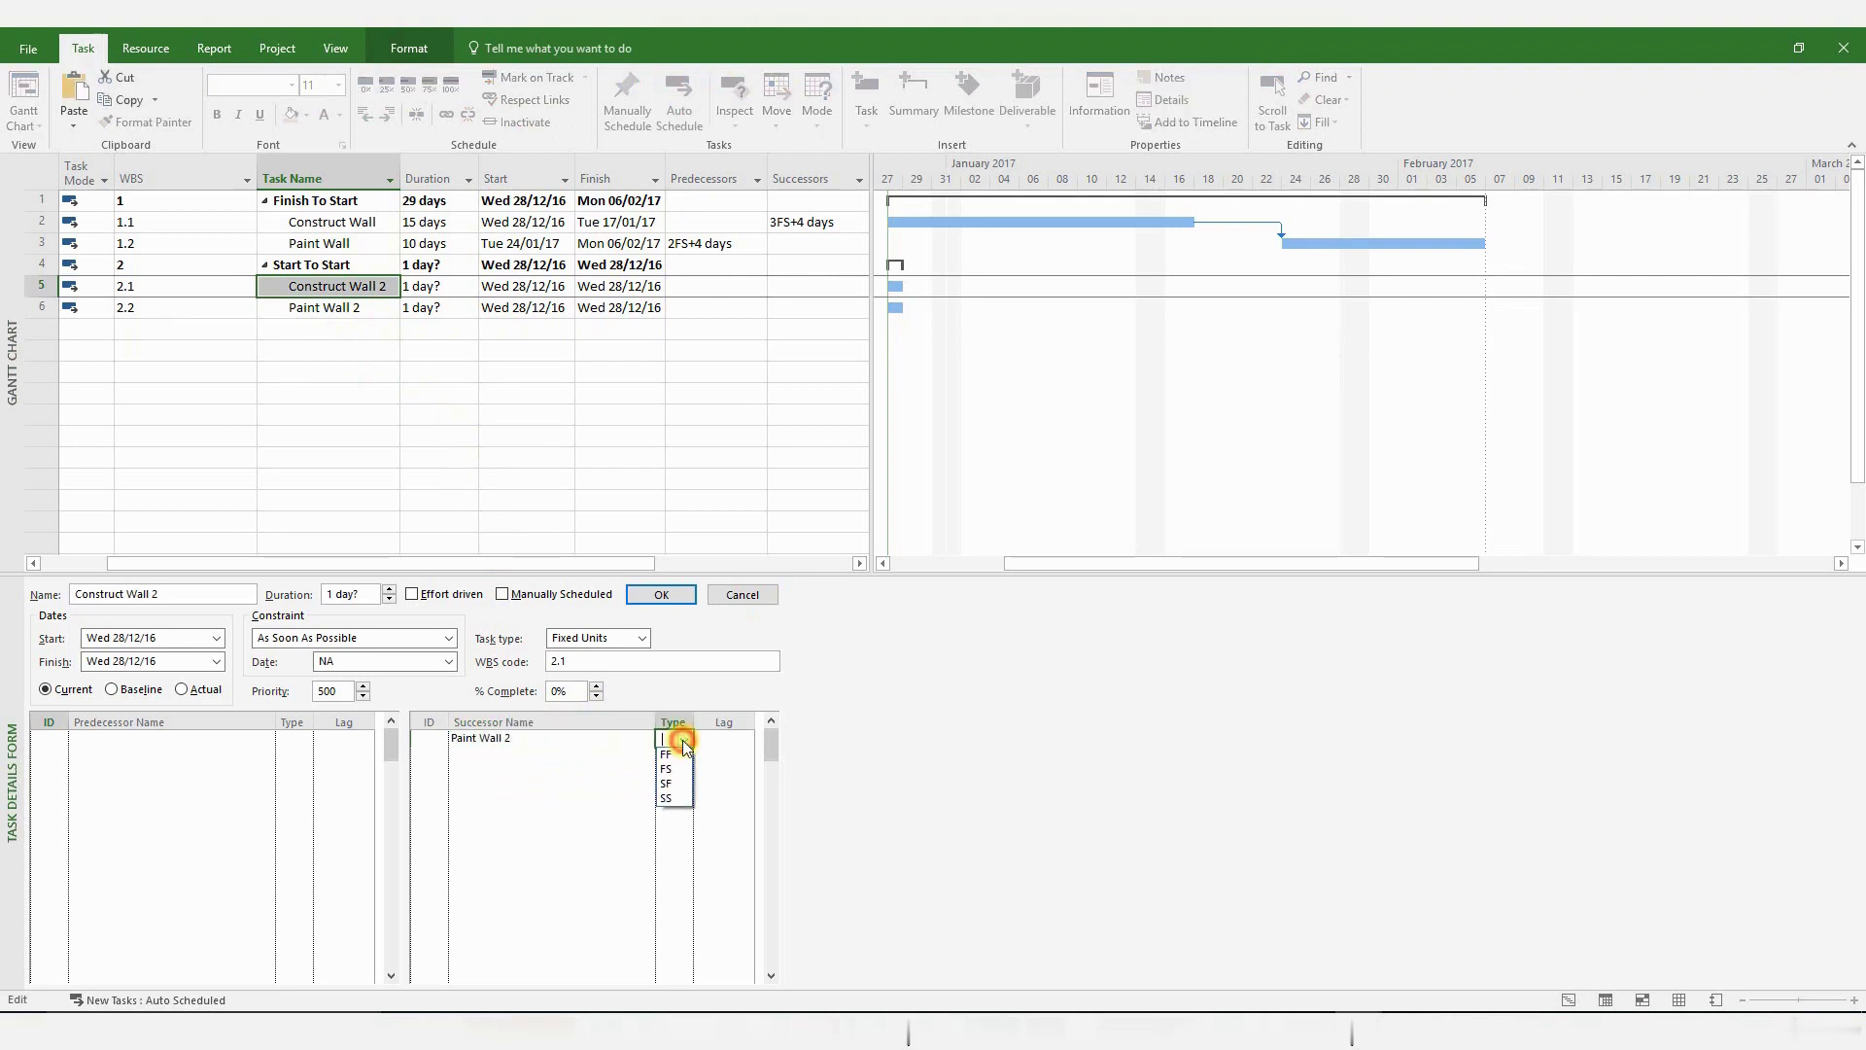
pyautogui.click(666, 803)
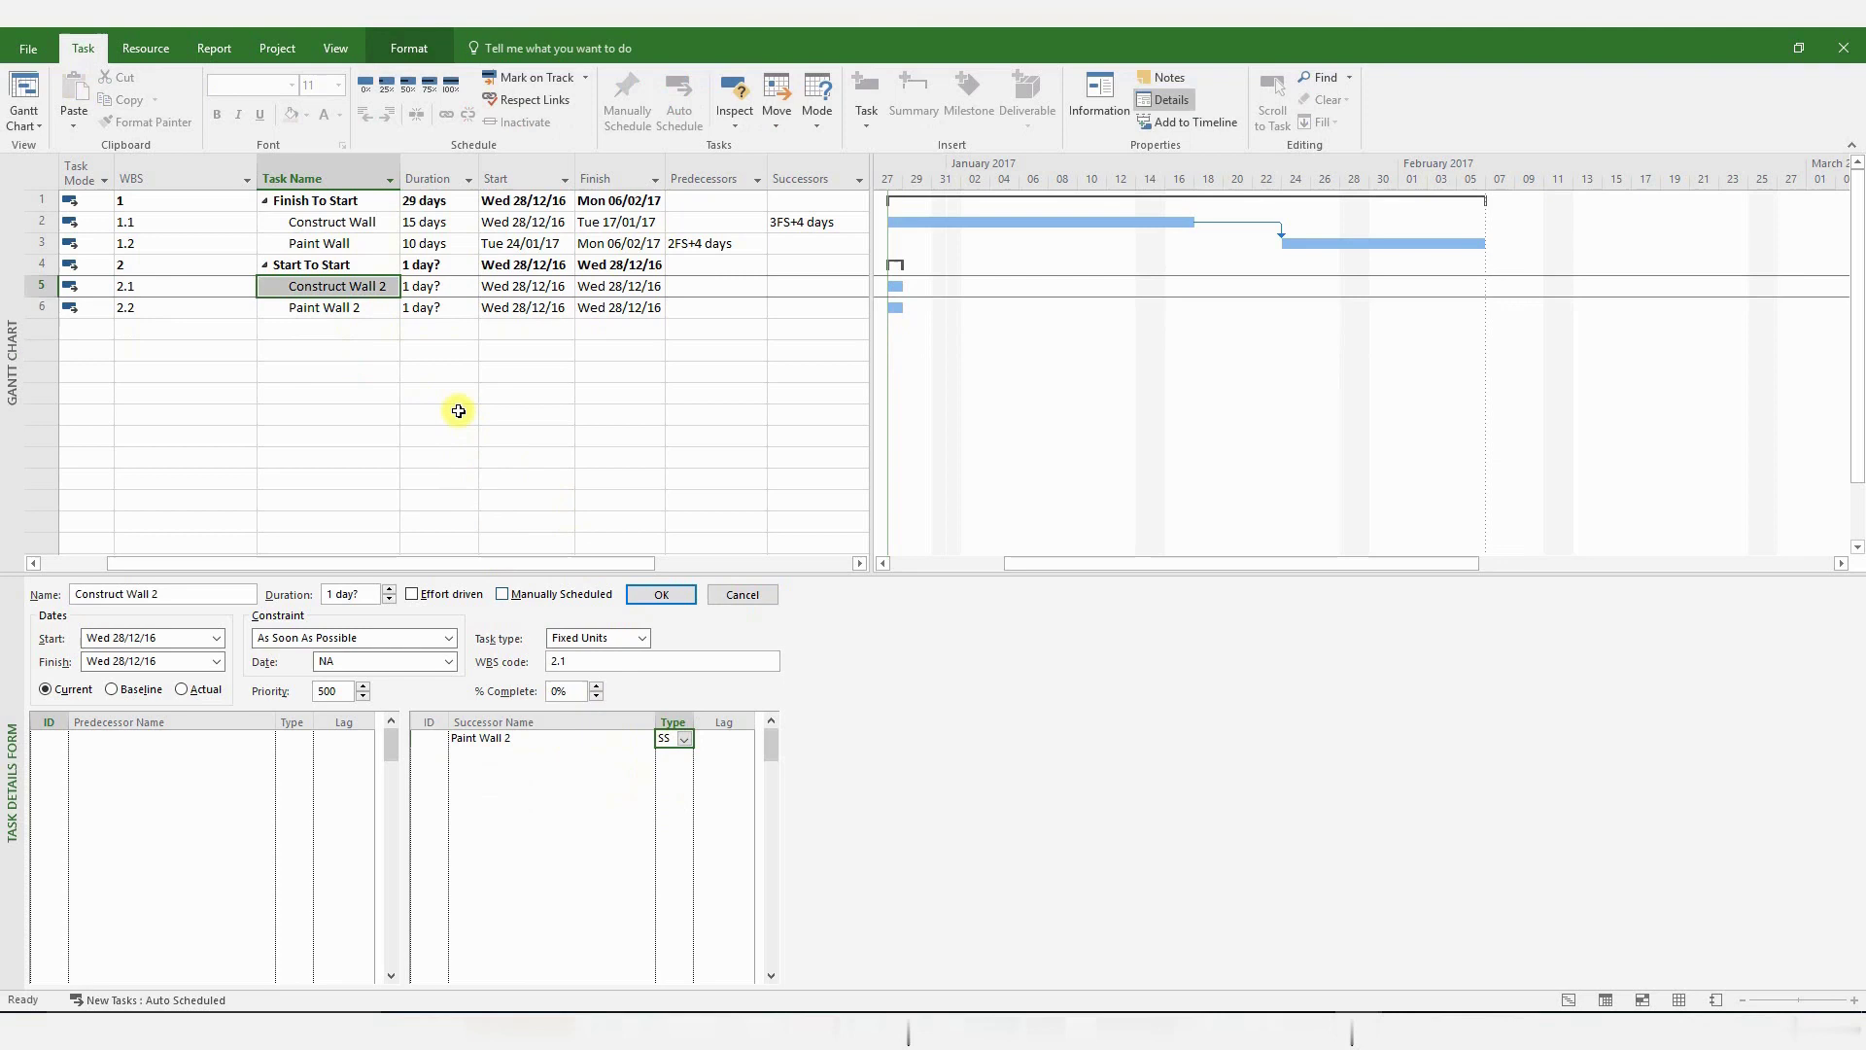
pyautogui.click(662, 596)
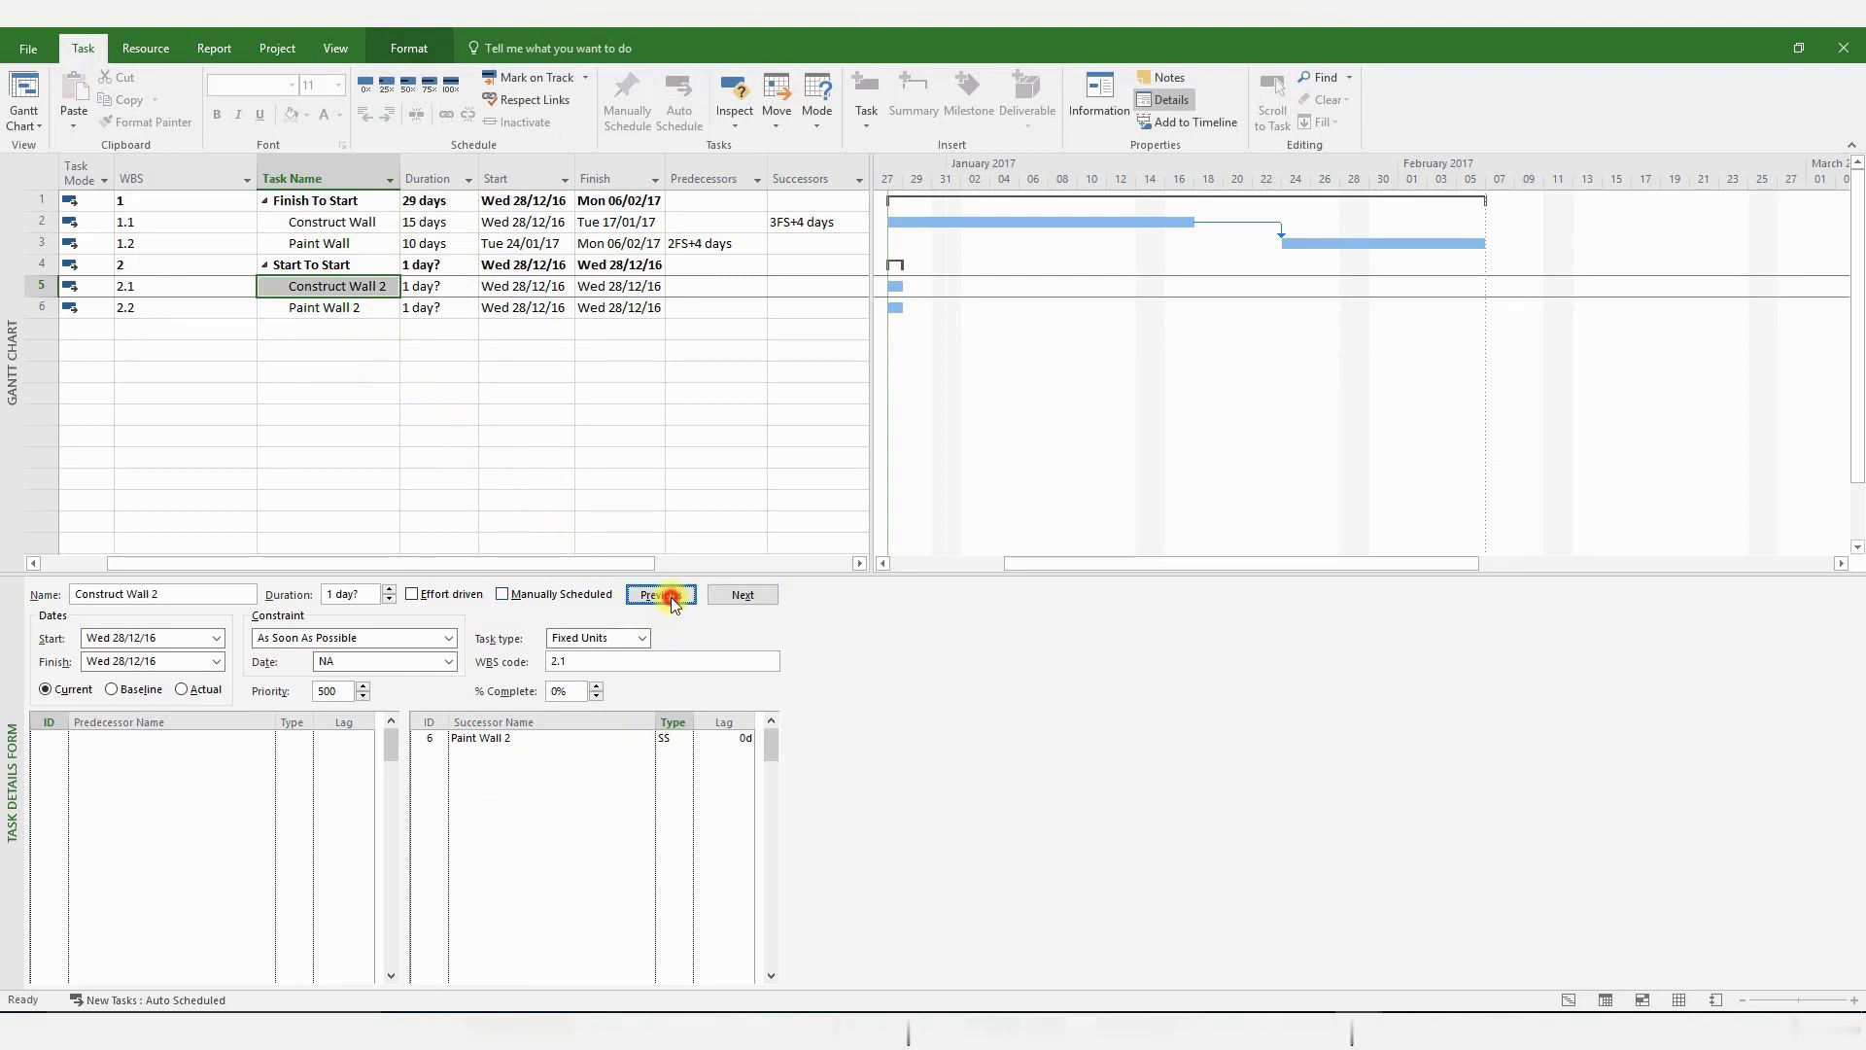
# Set Construct Wall 2 to 15 days and Paint Wall 2 to 10 days.
pyautogui.click(447, 288)
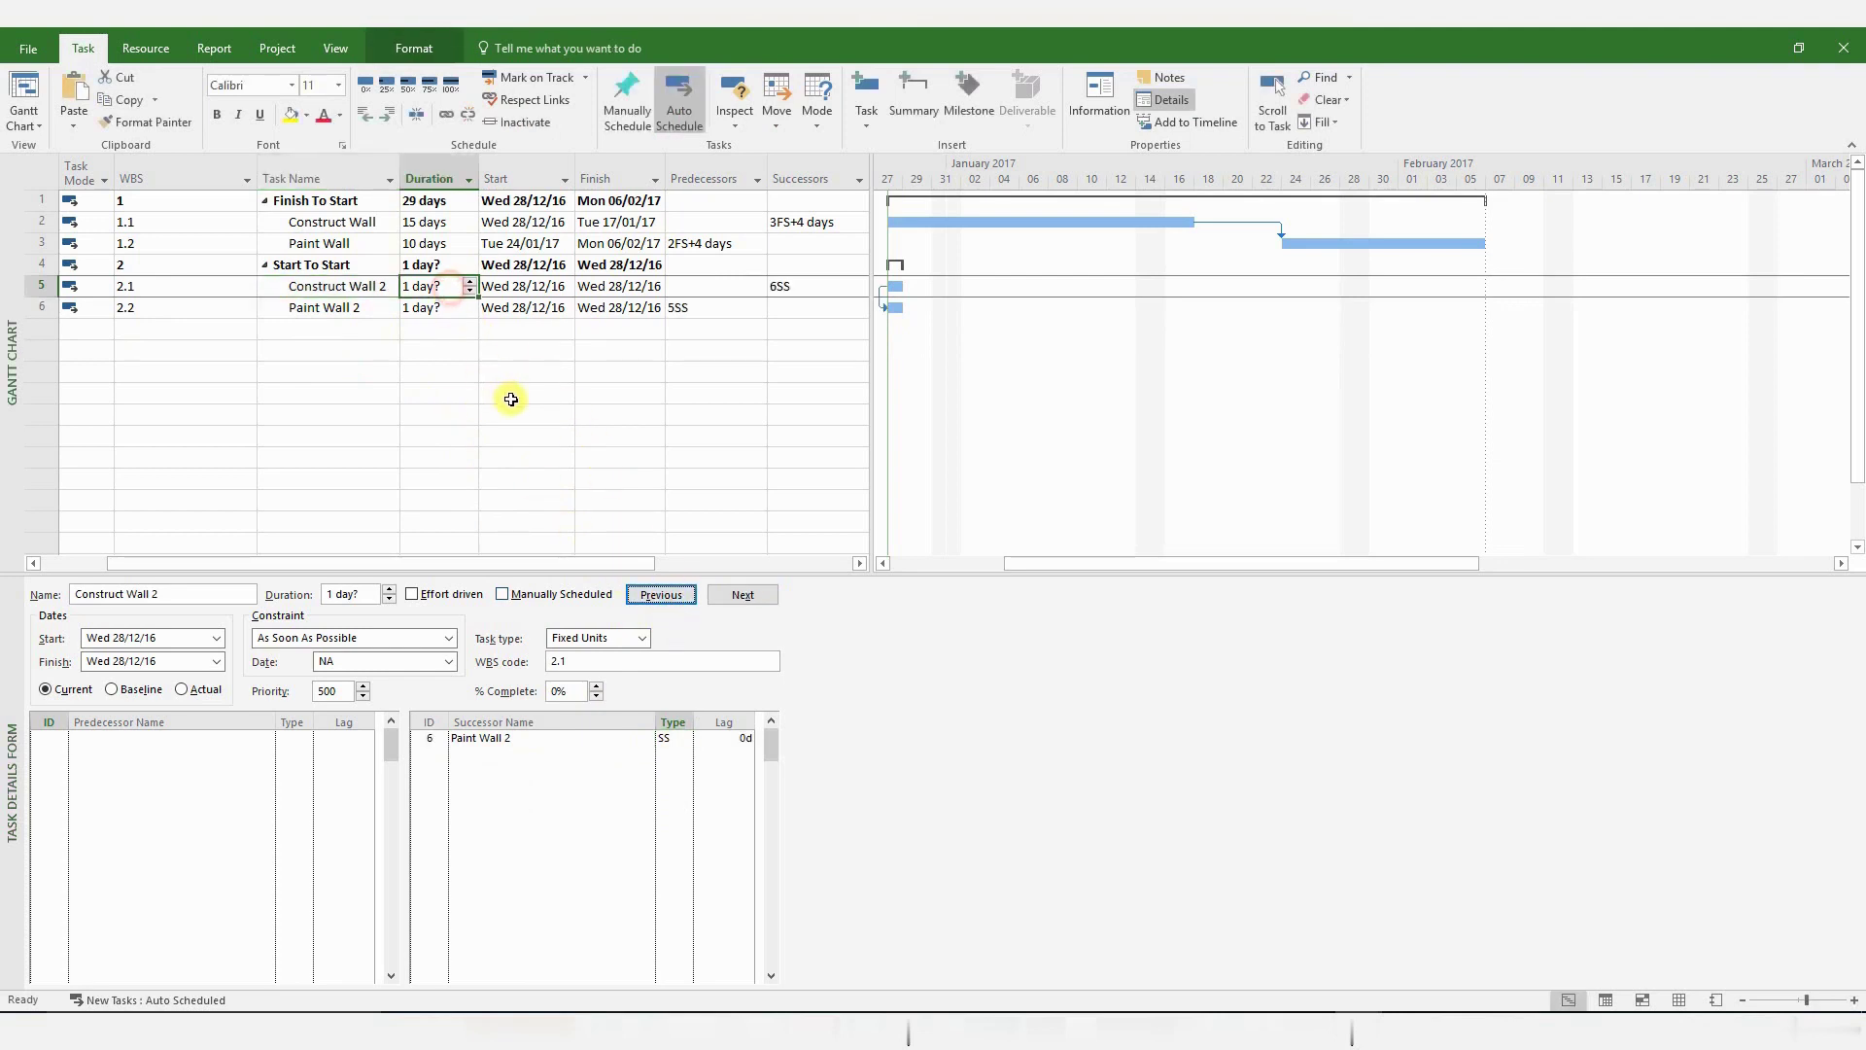
pyautogui.write('15')
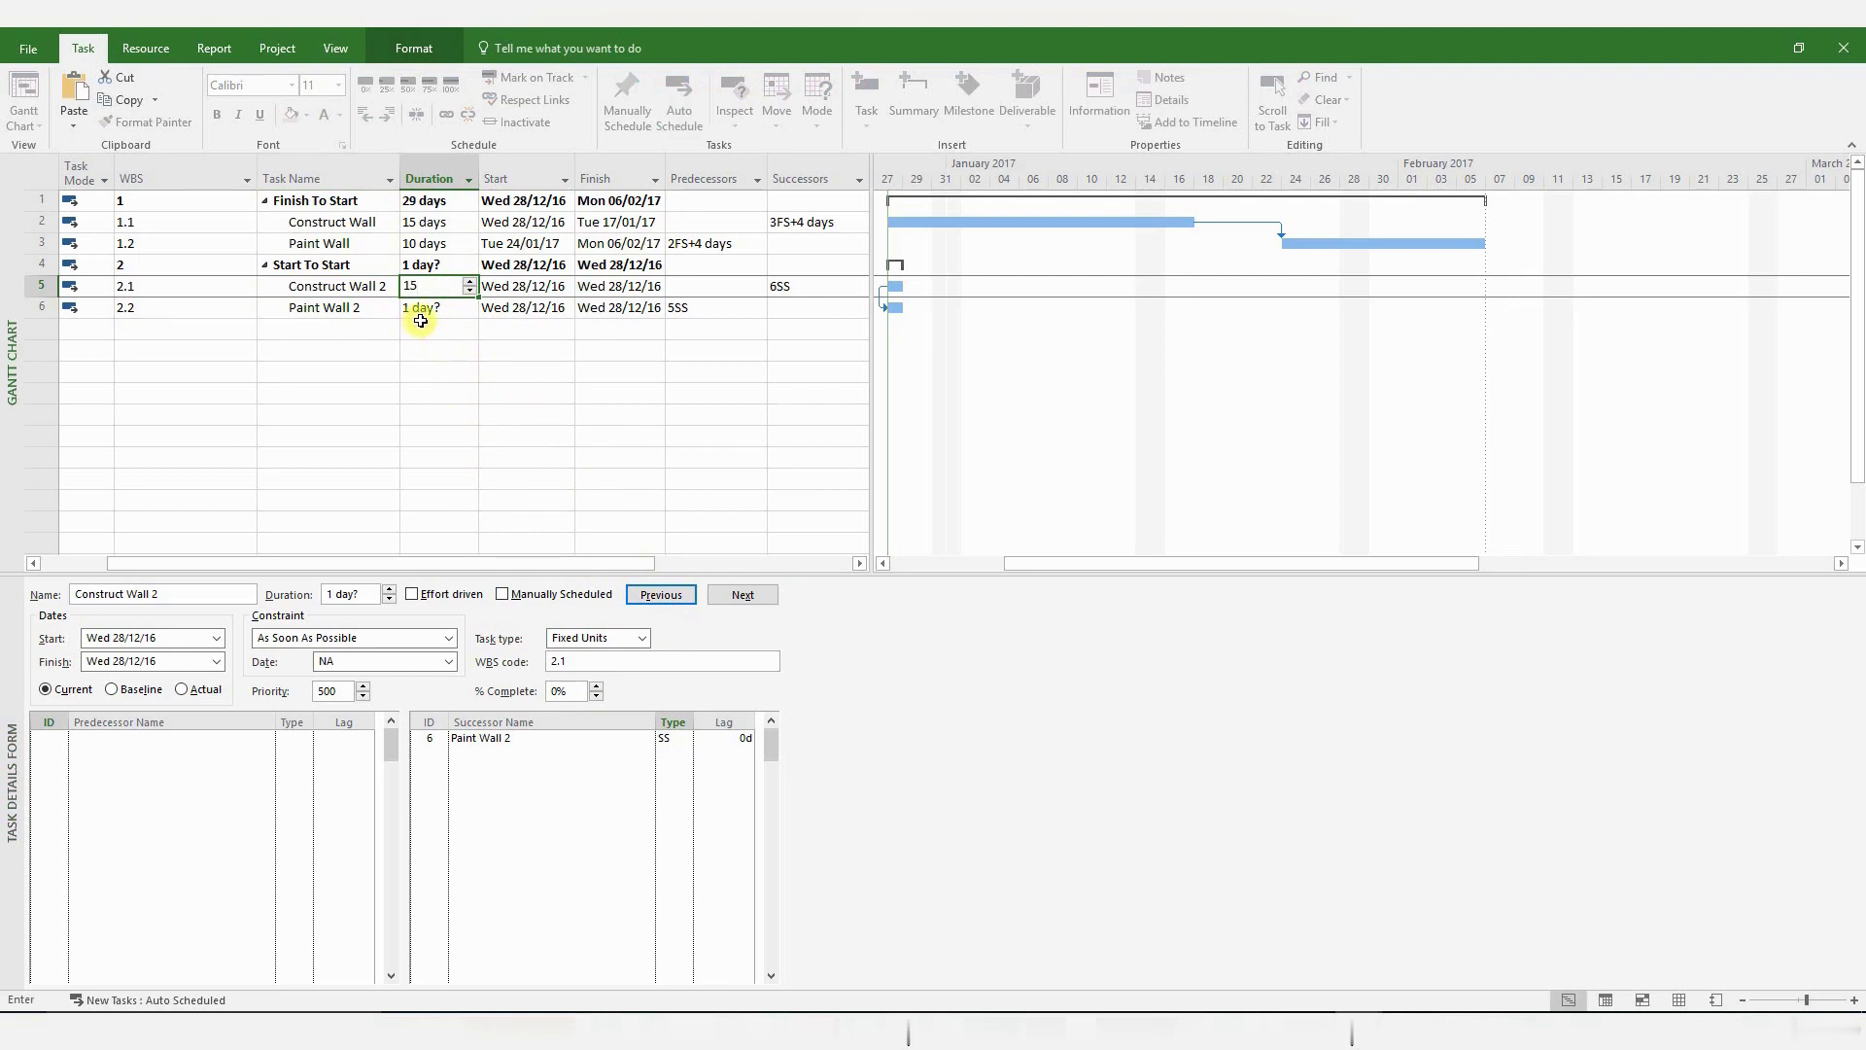
pyautogui.click(420, 309)
pyautogui.write('10')
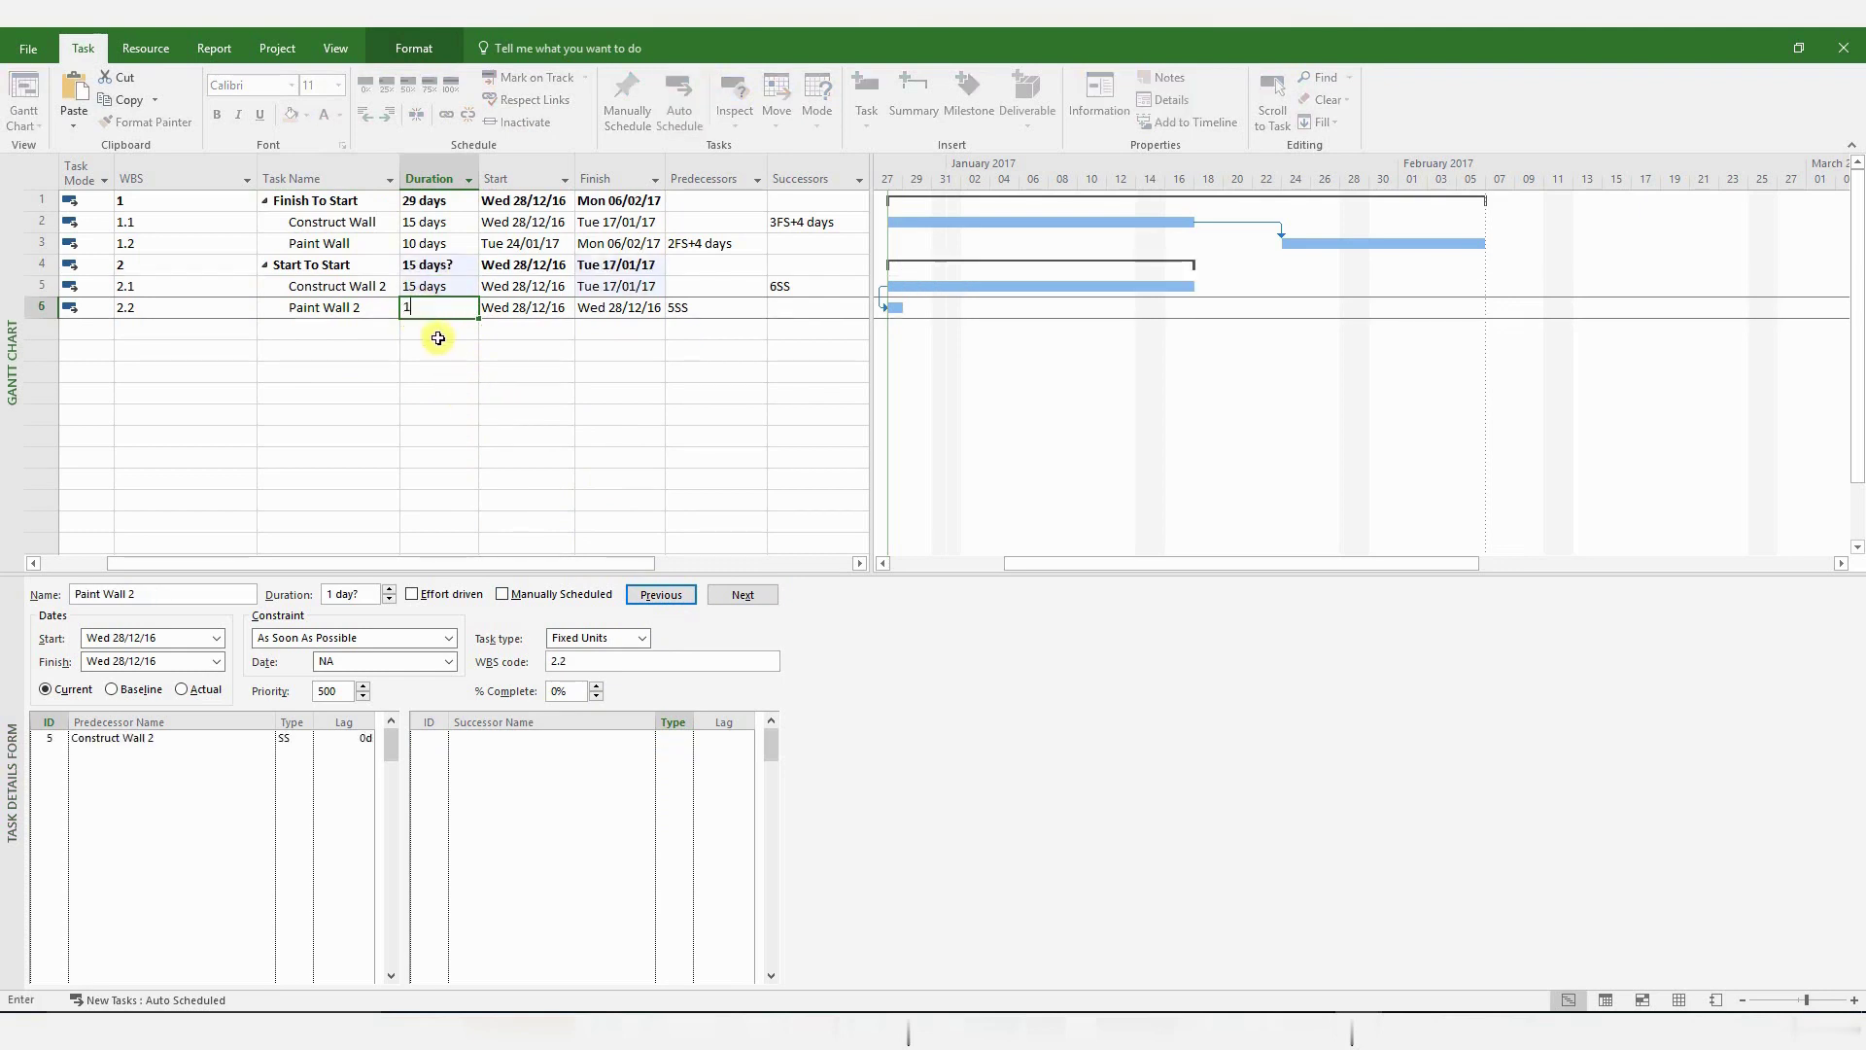
pyautogui.click(449, 349)
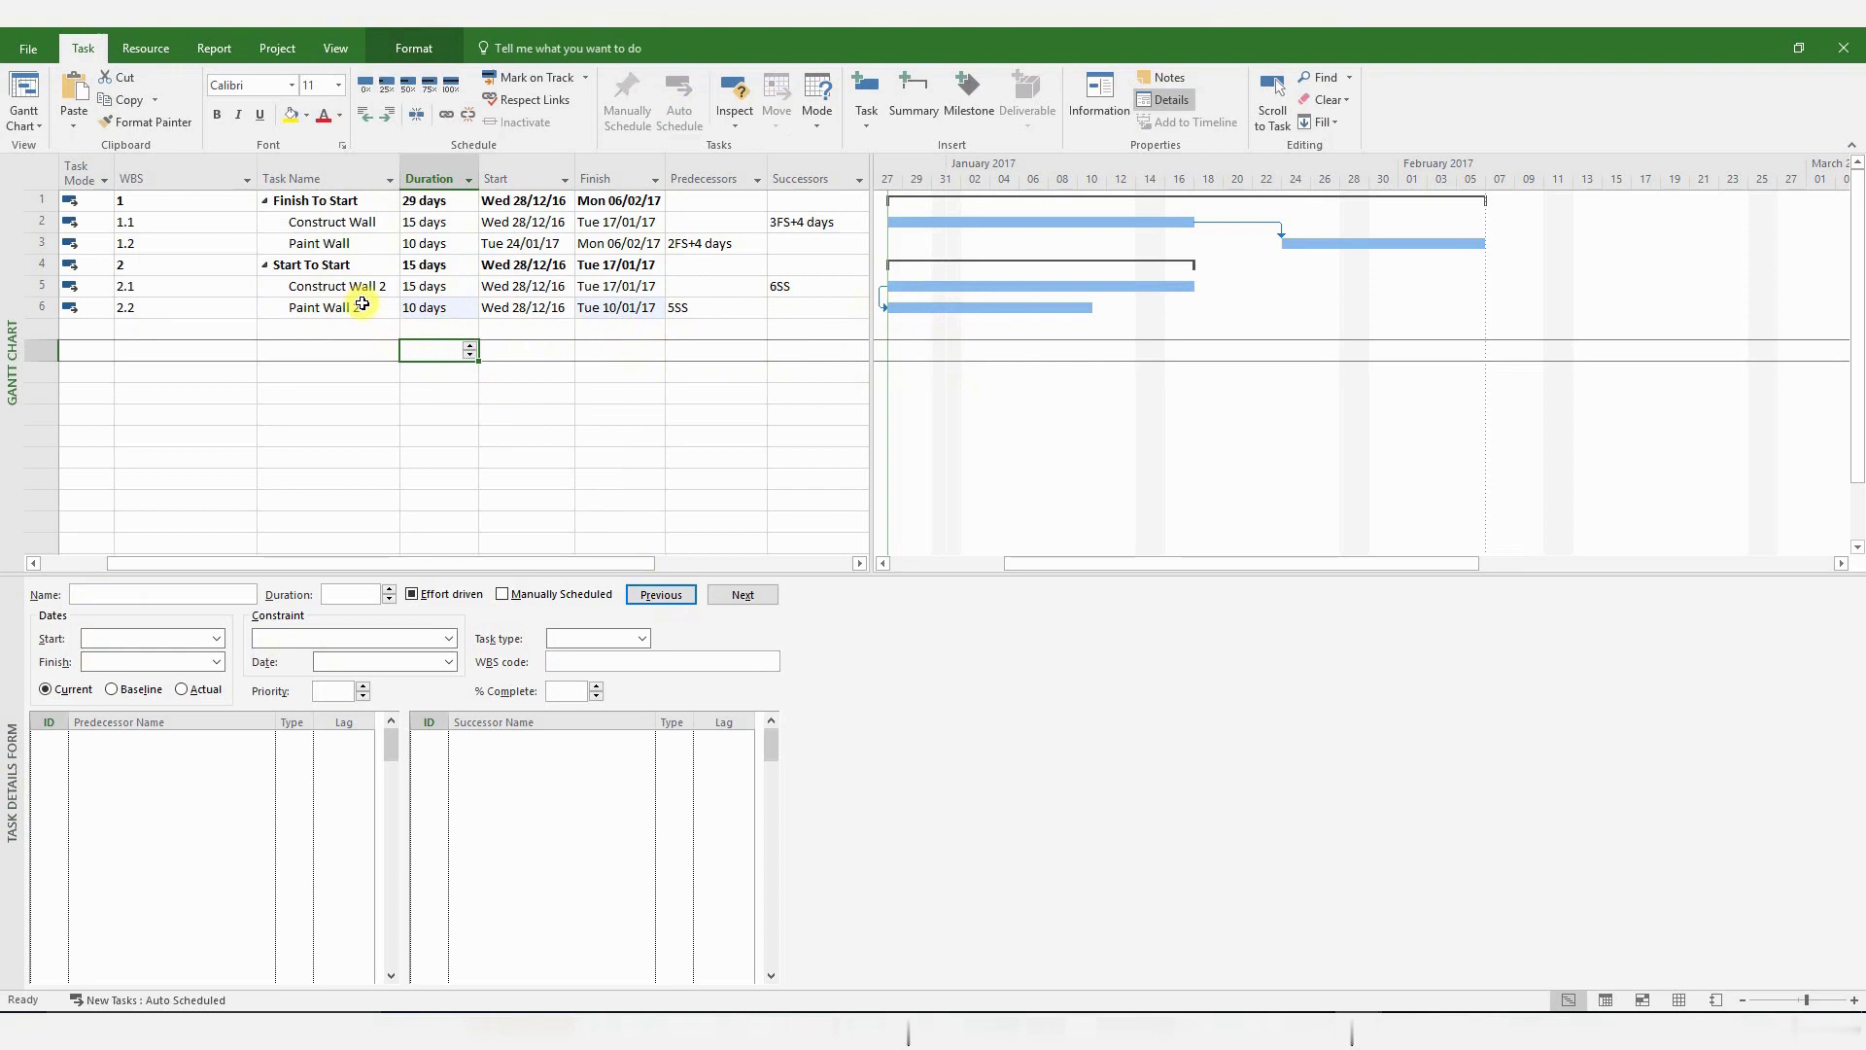
# Give Construct Wall 2's start-to-start link a 7-day lag so Paint Wall 2 starts 06/01/17.
pyautogui.click(356, 286)
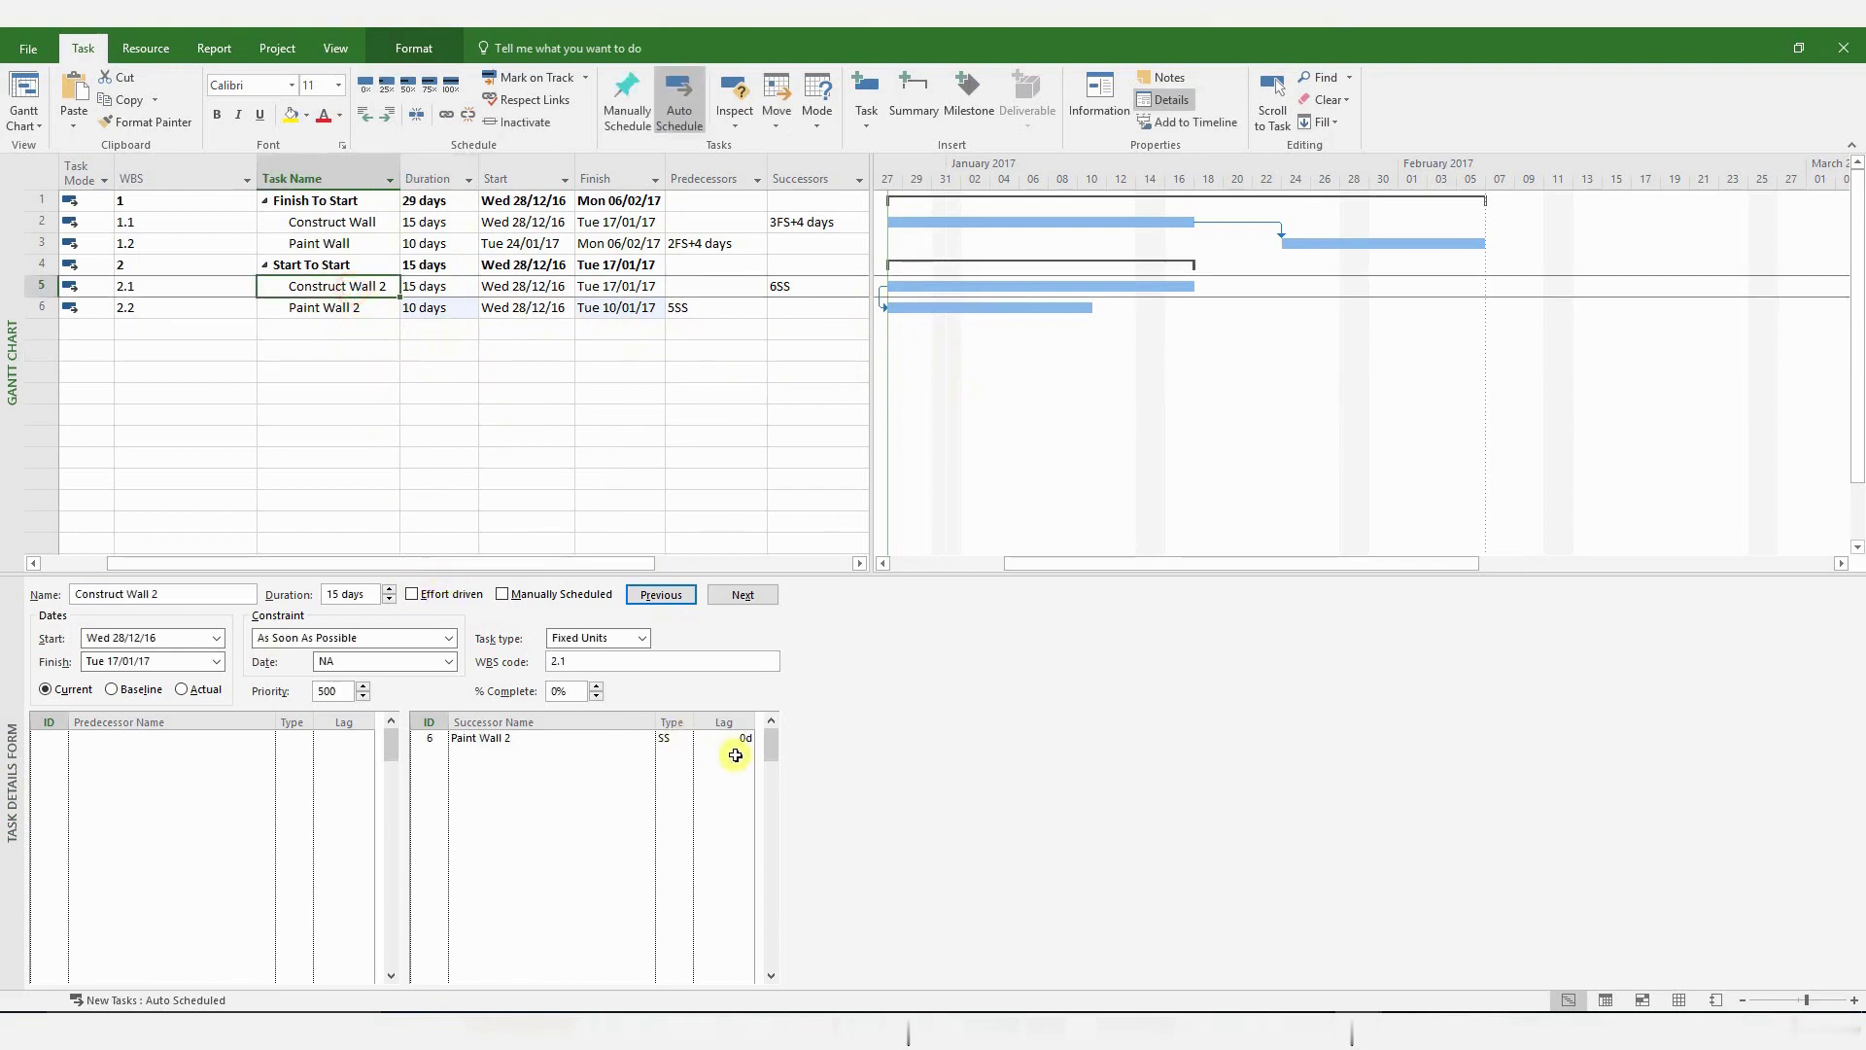
pyautogui.click(733, 741)
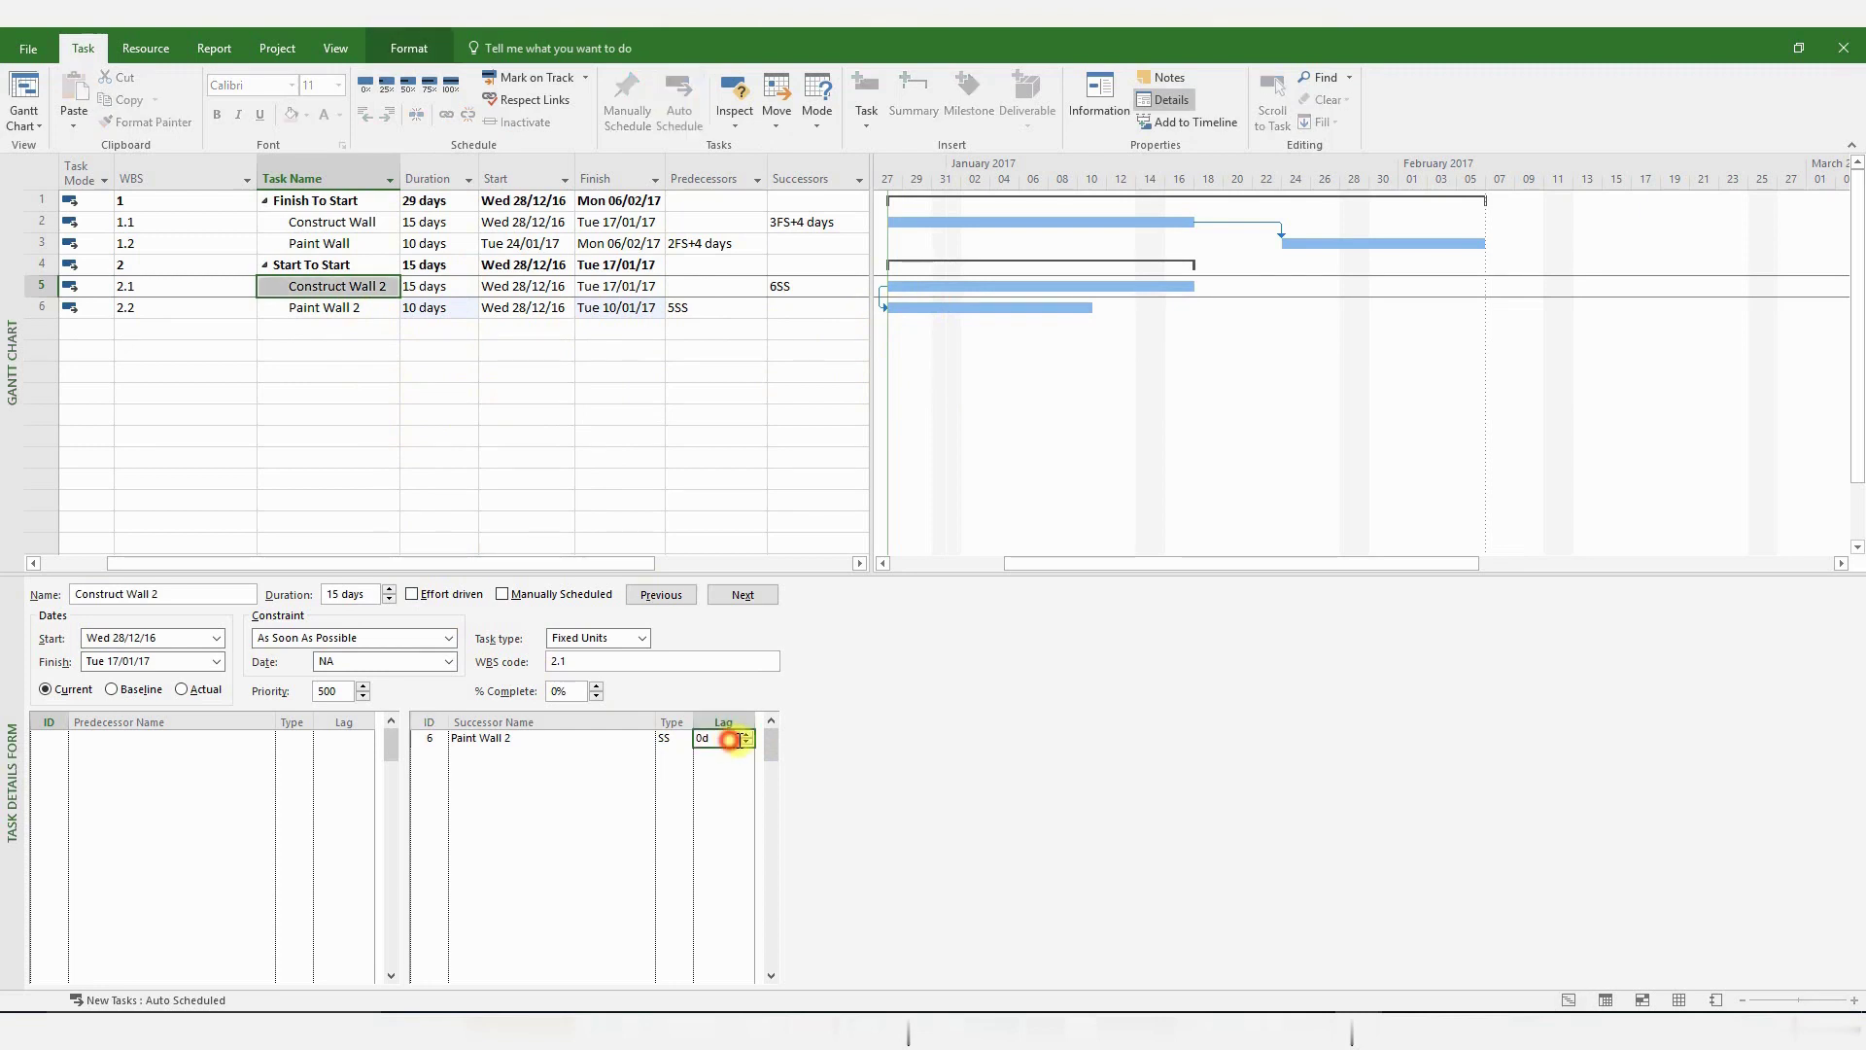
pyautogui.click(739, 738)
pyautogui.click(746, 734)
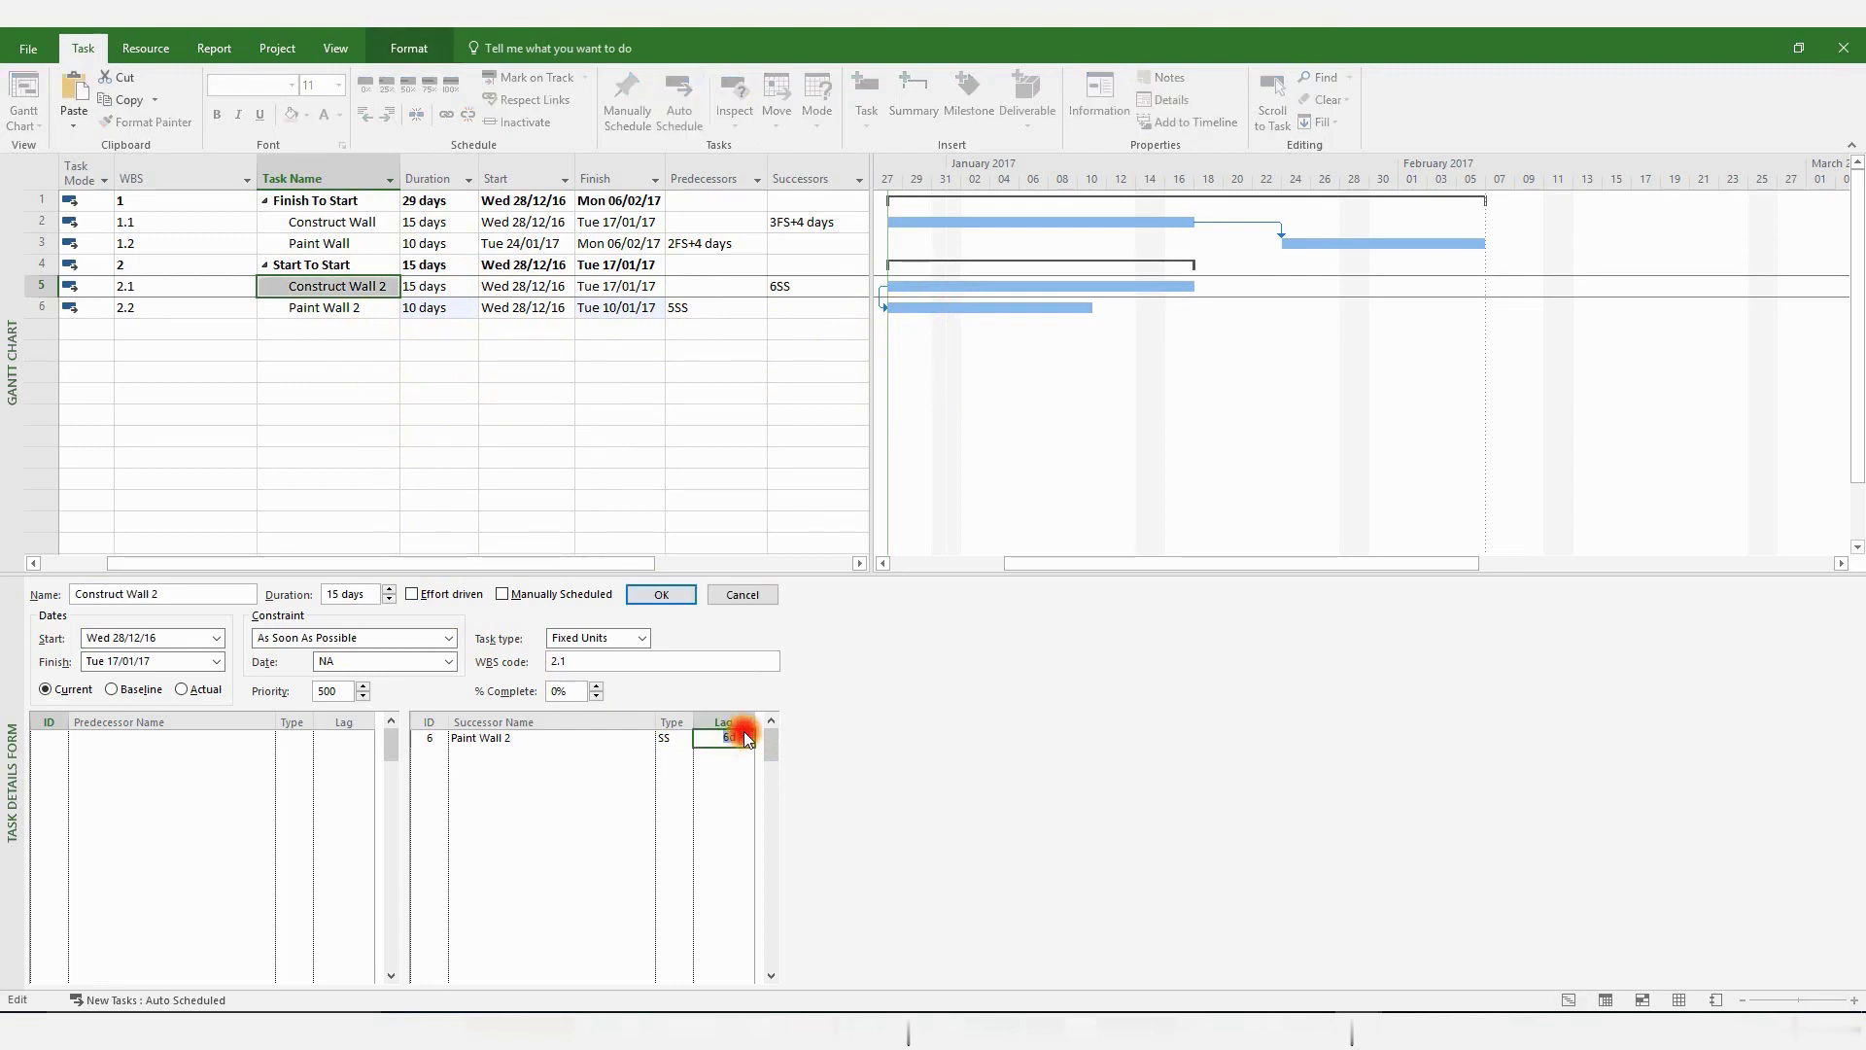
pyautogui.click(653, 597)
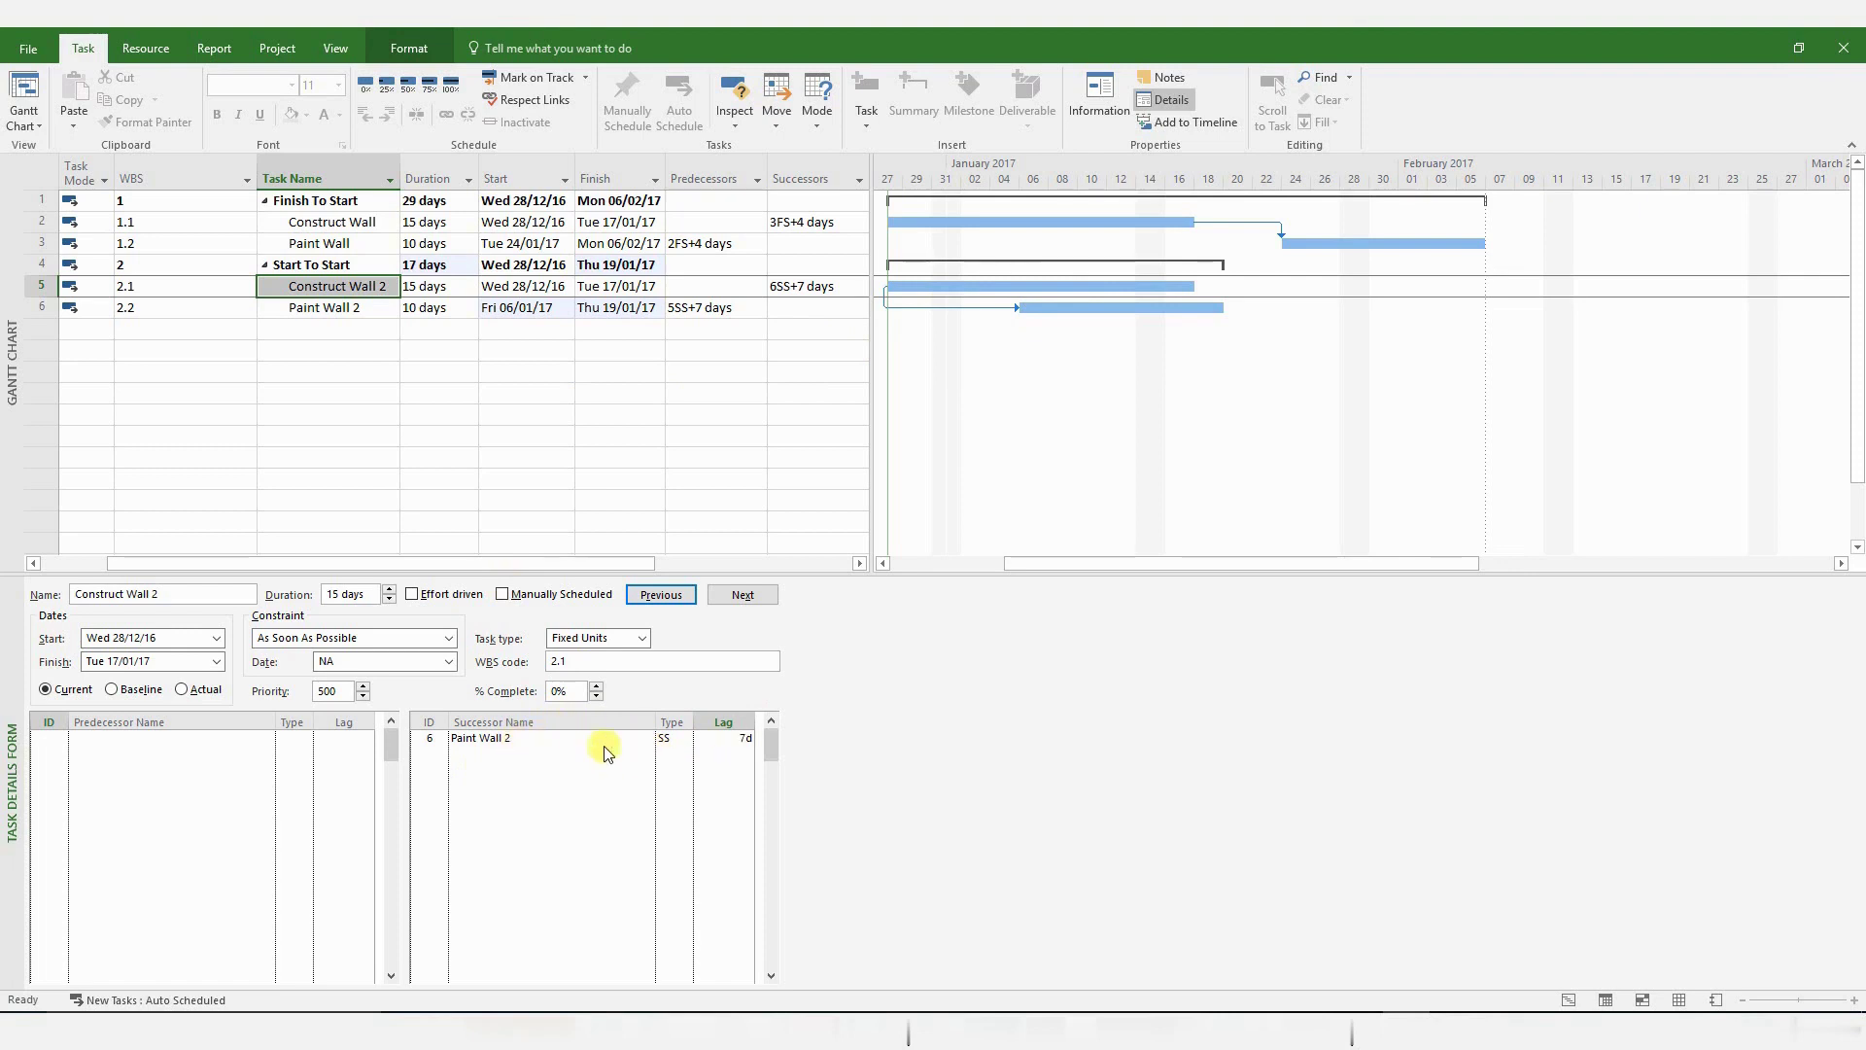
# Add a Finish To Finish task and paste copies of Construct Wall 2 and Paint Wall 2 below it.
pyautogui.click(325, 331)
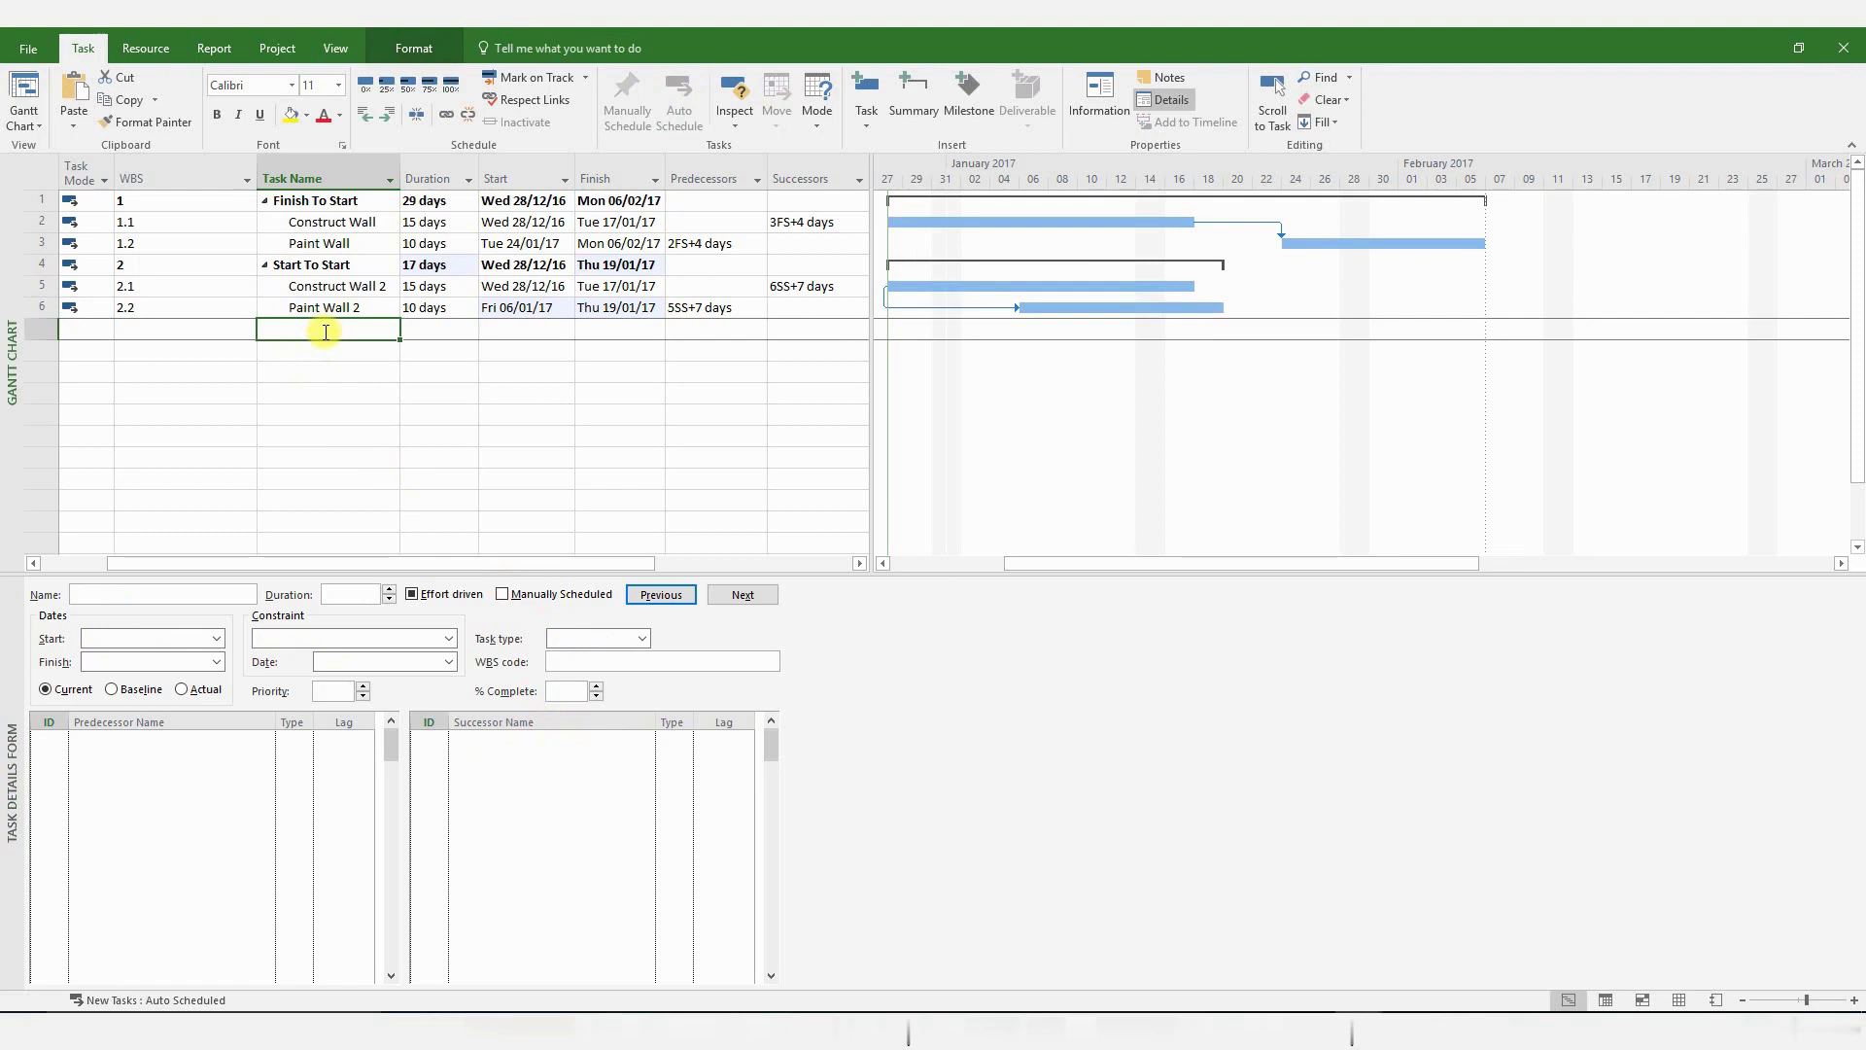
pyautogui.write('Finish To Finish')
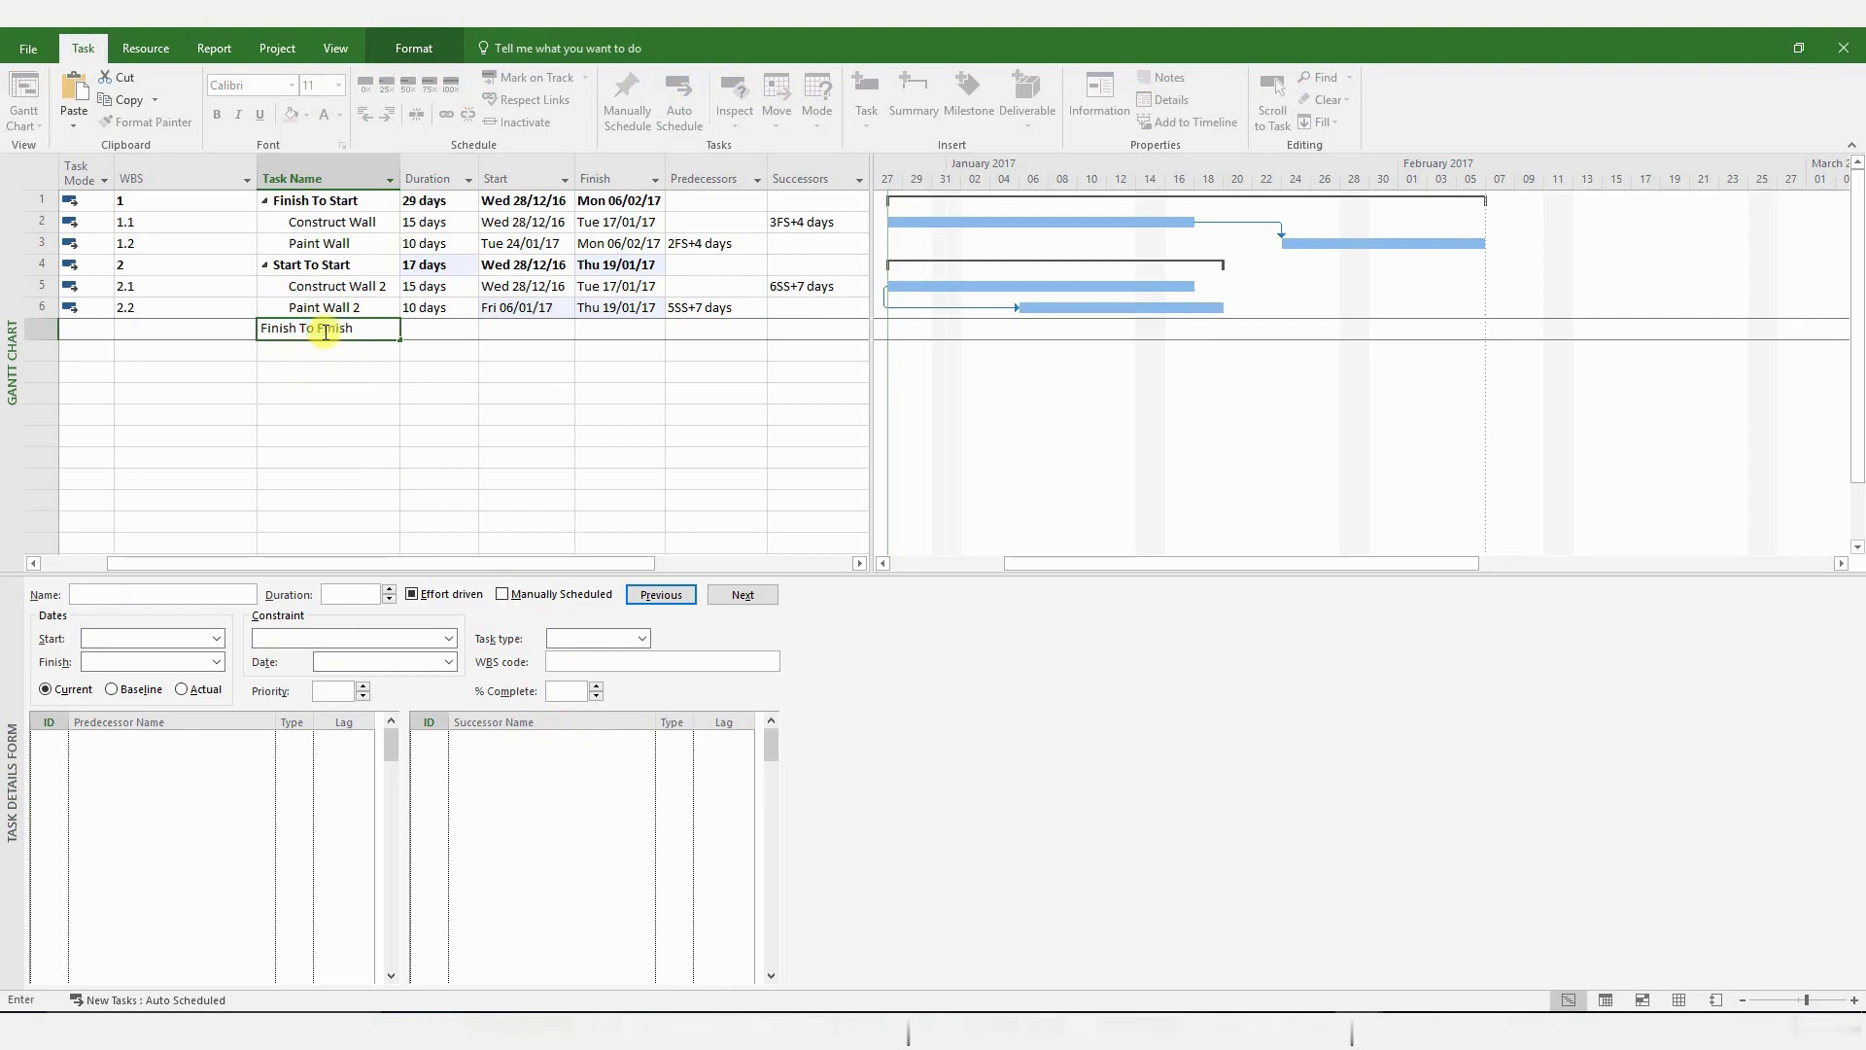
pyautogui.click(388, 361)
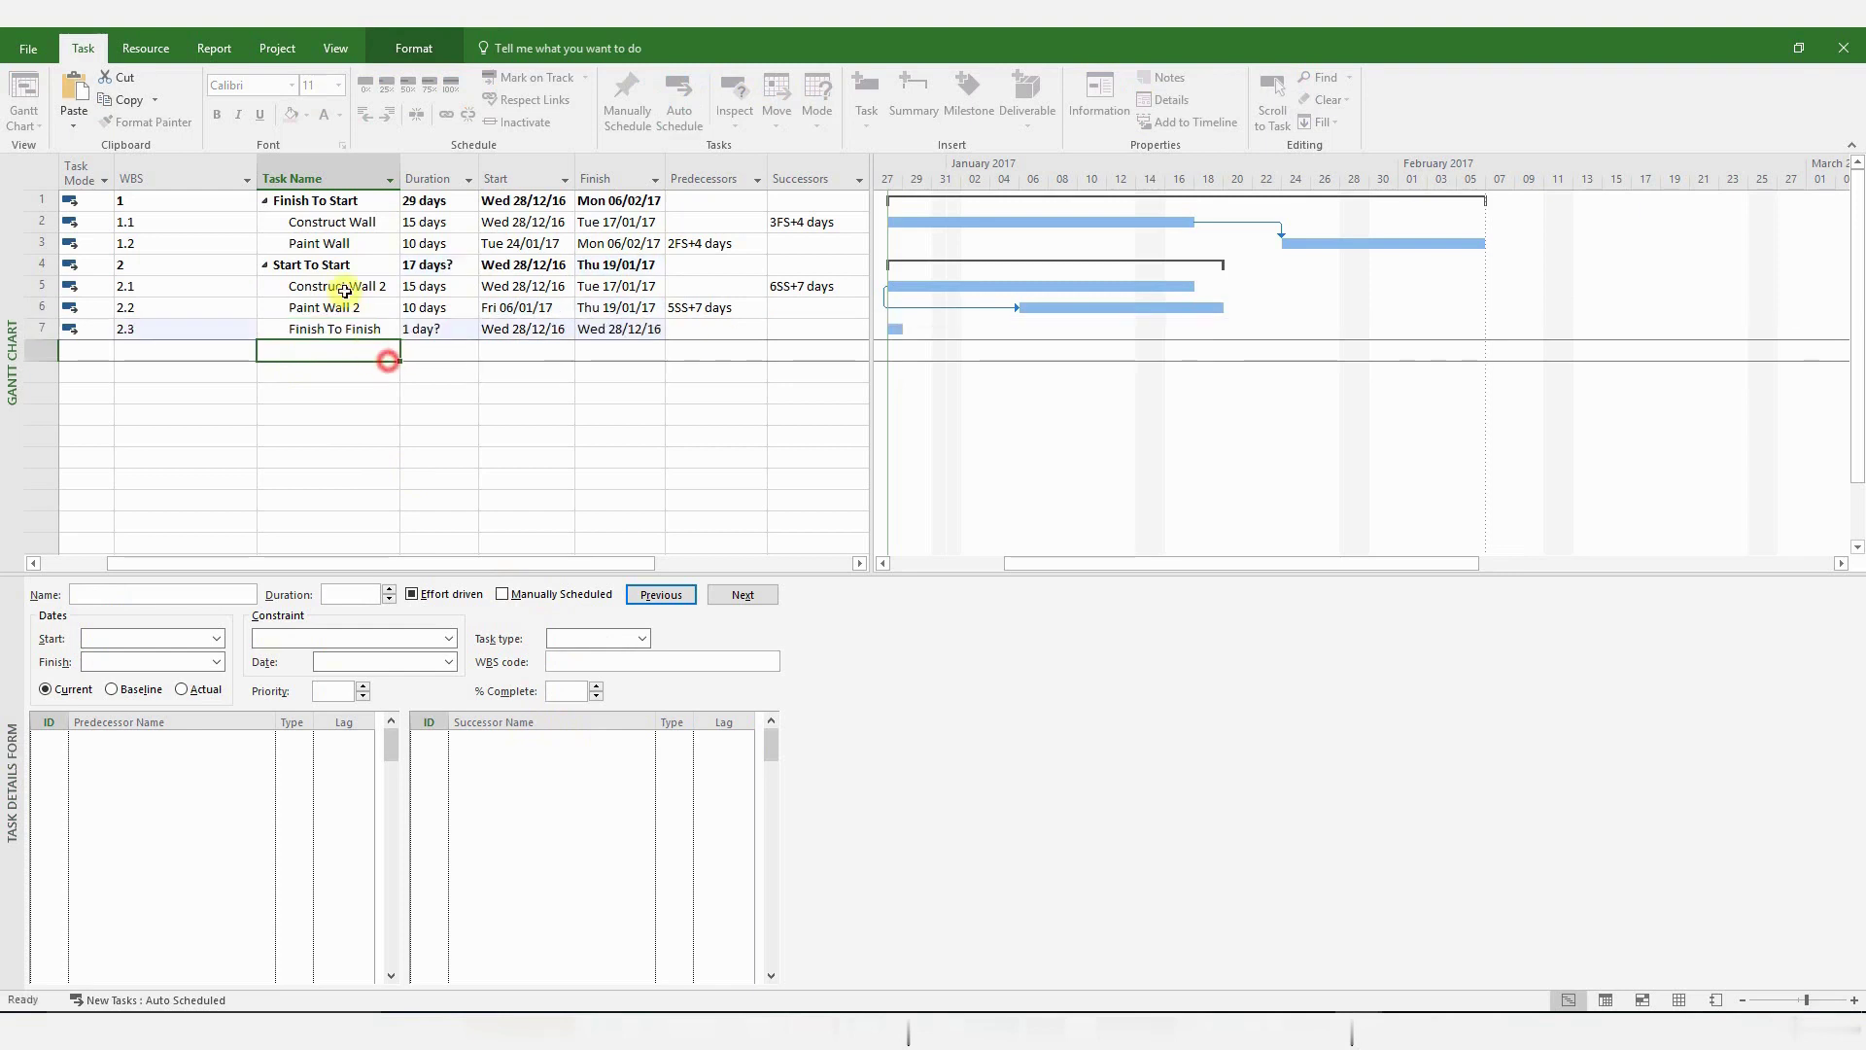
pyautogui.moveTo(353, 287); pyautogui.dragTo(353, 305)
pyautogui.rightClick(354, 300)
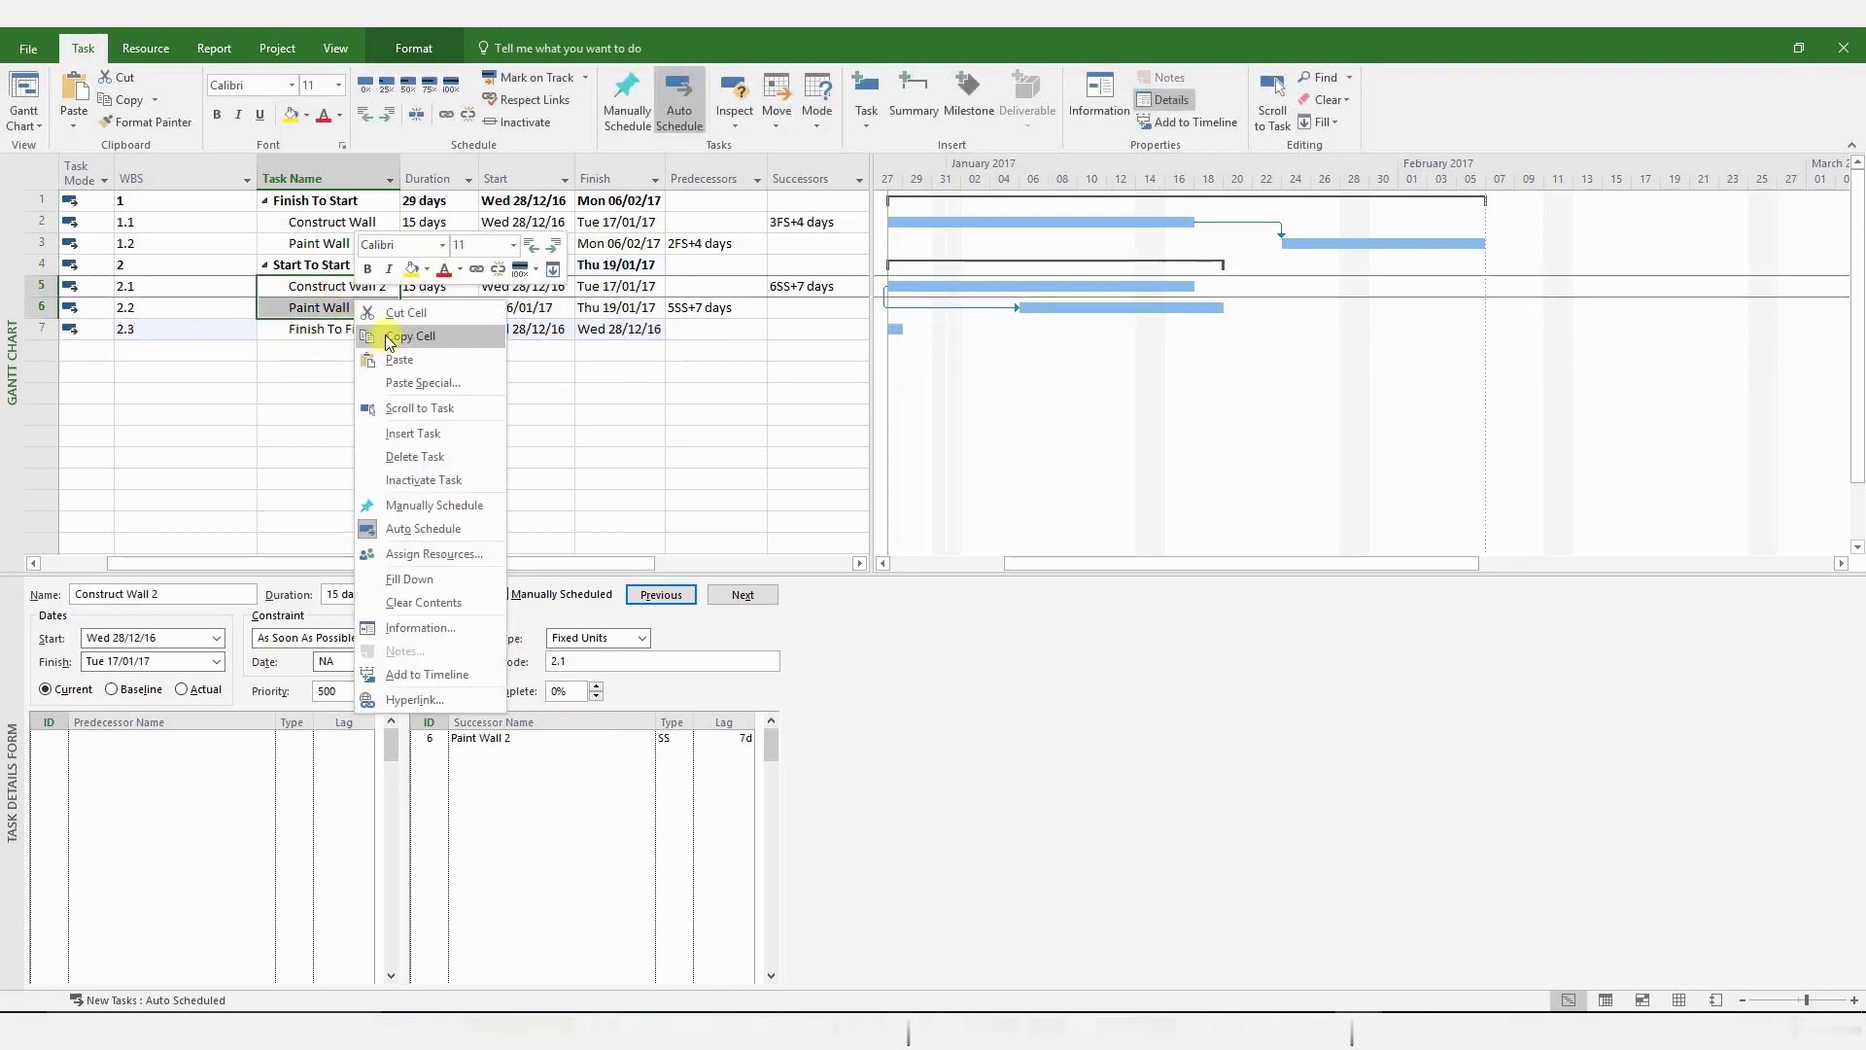
pyautogui.click(333, 348)
pyautogui.rightClick(334, 348)
pyautogui.click(358, 406)
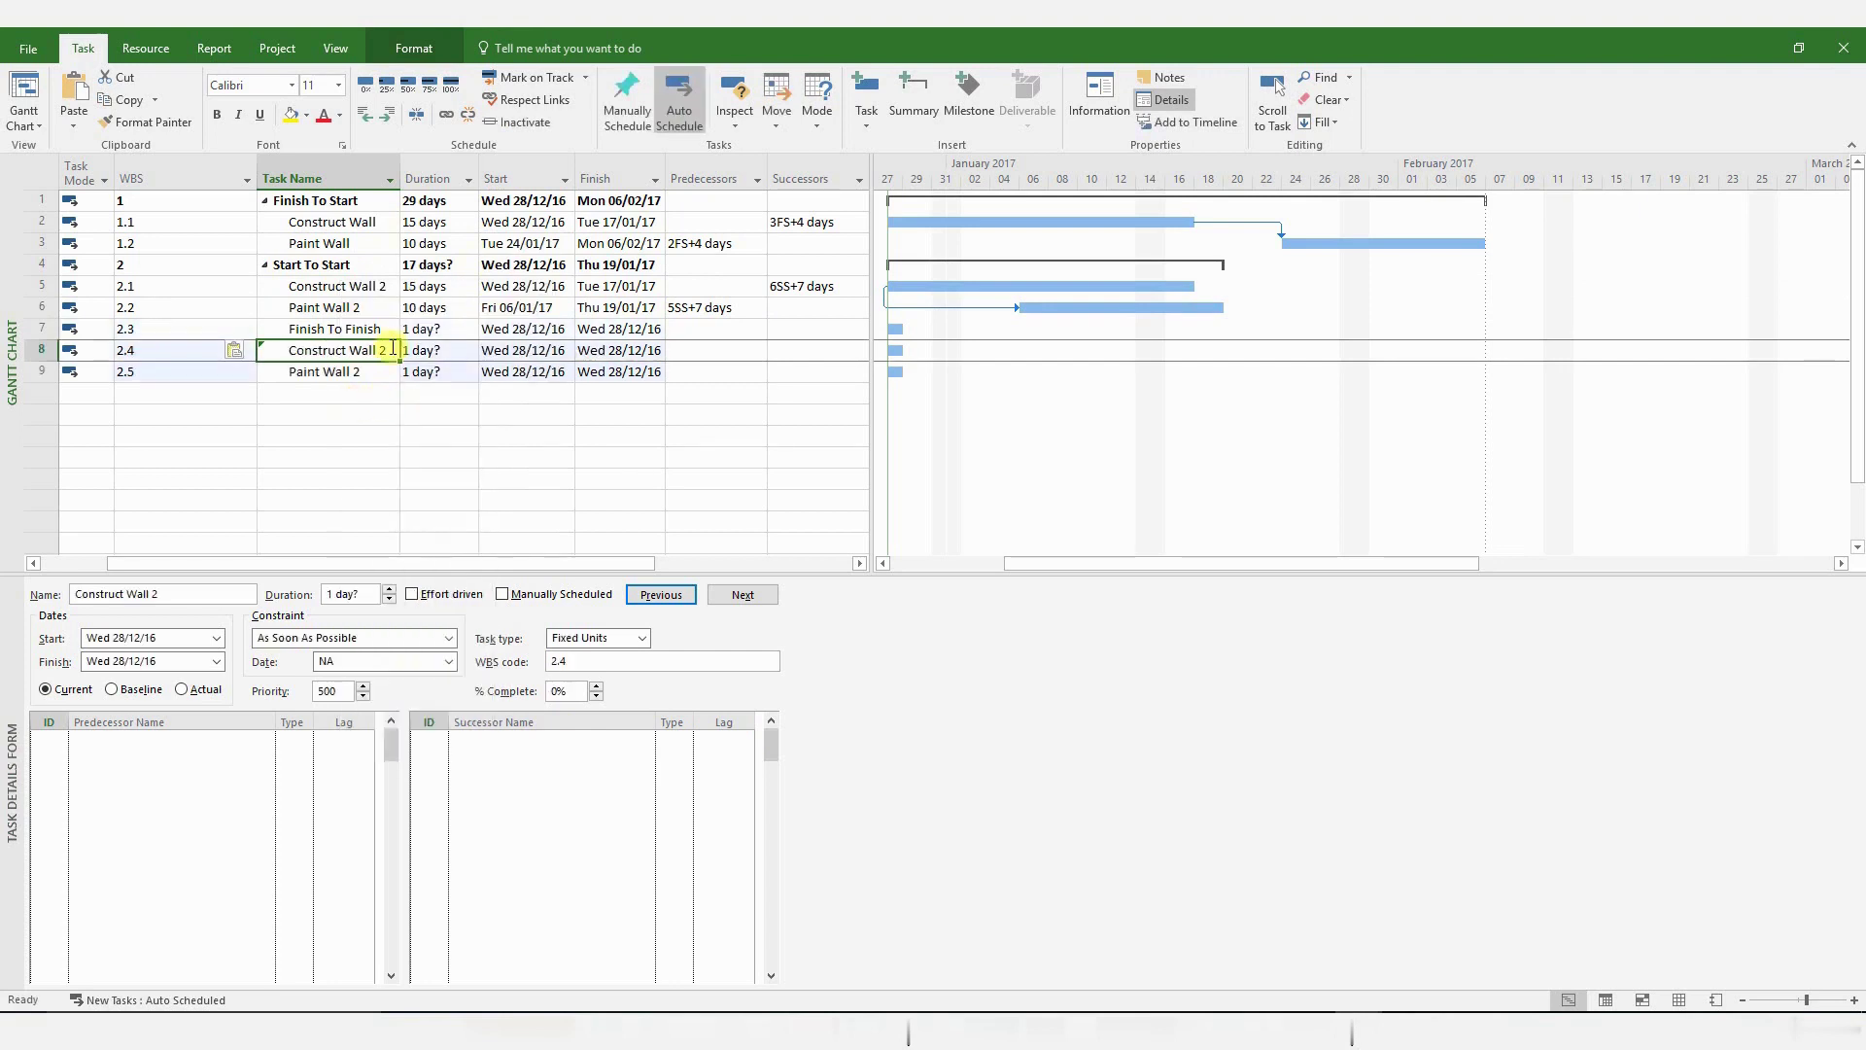
# Rename the copies Construct Wall 3 and Paint Wall 3, and make Finish To Finish a top-level summary.
pyautogui.click(350, 350)
pyautogui.press('Delete')
pyautogui.write('3')
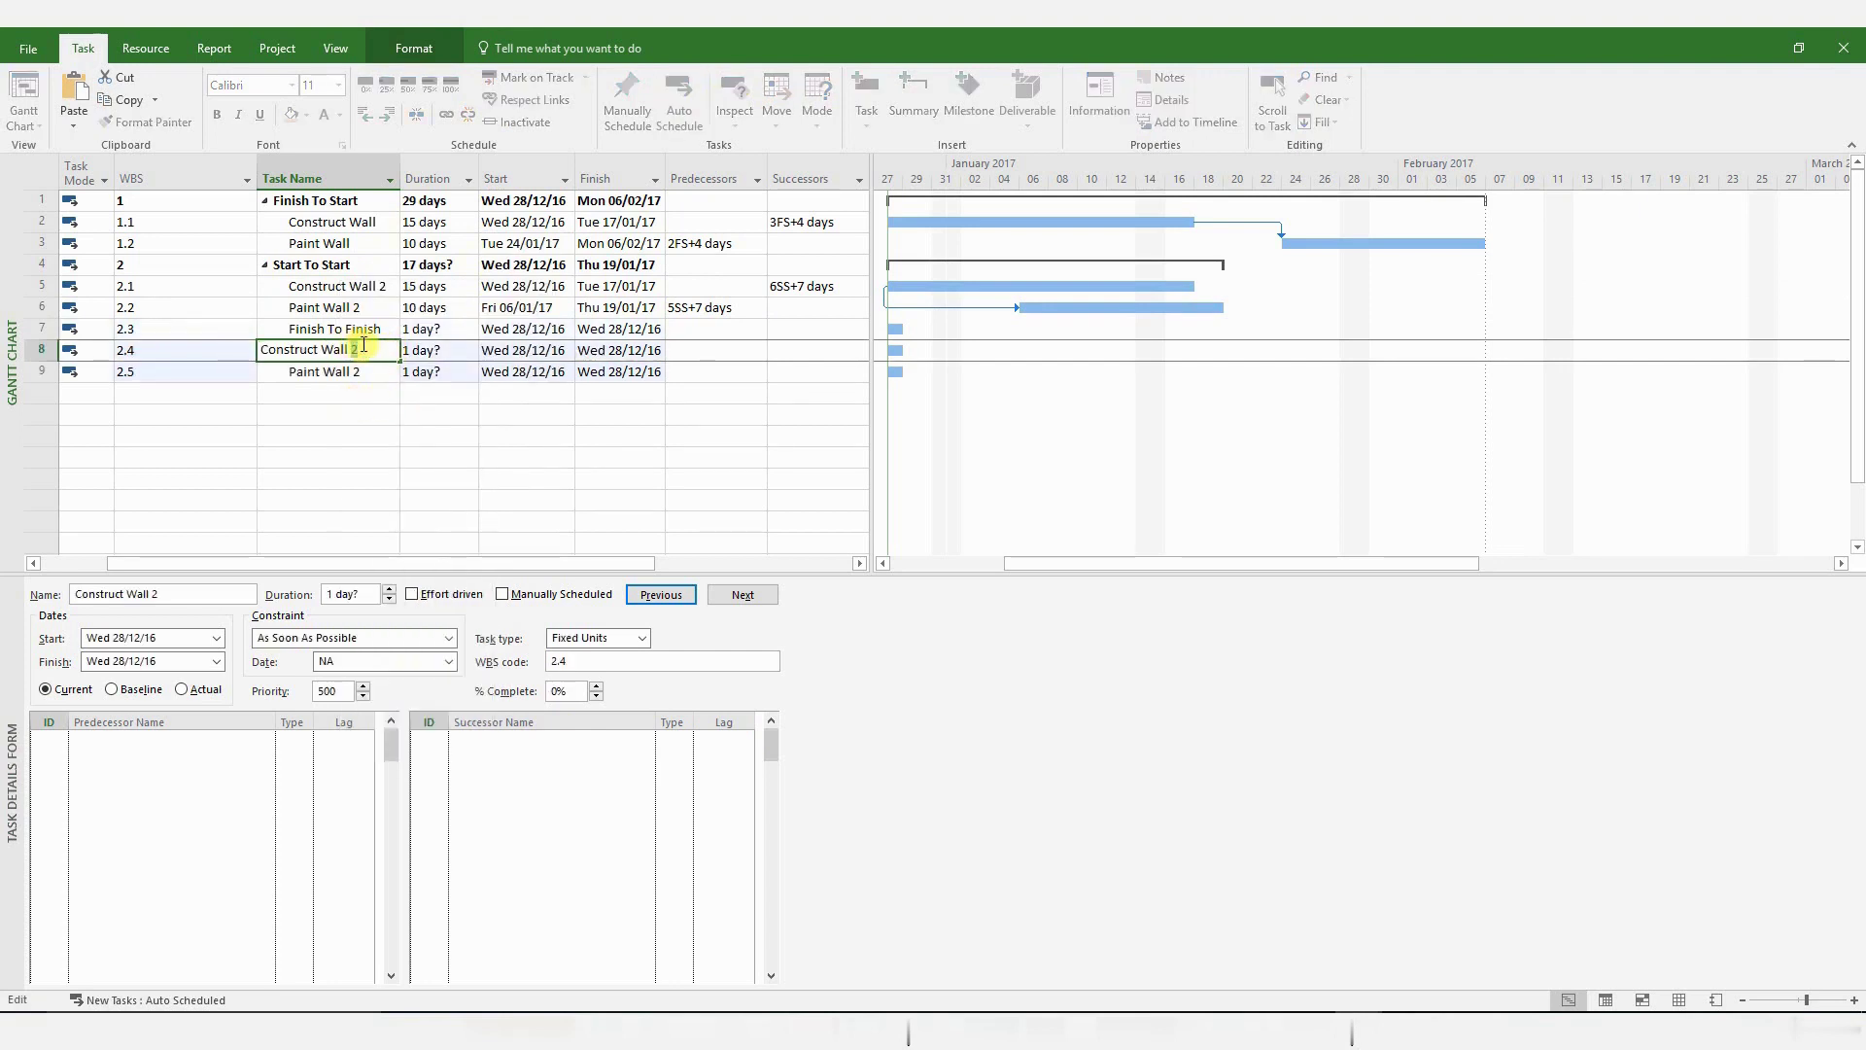
pyautogui.click(352, 371)
pyautogui.click(351, 372)
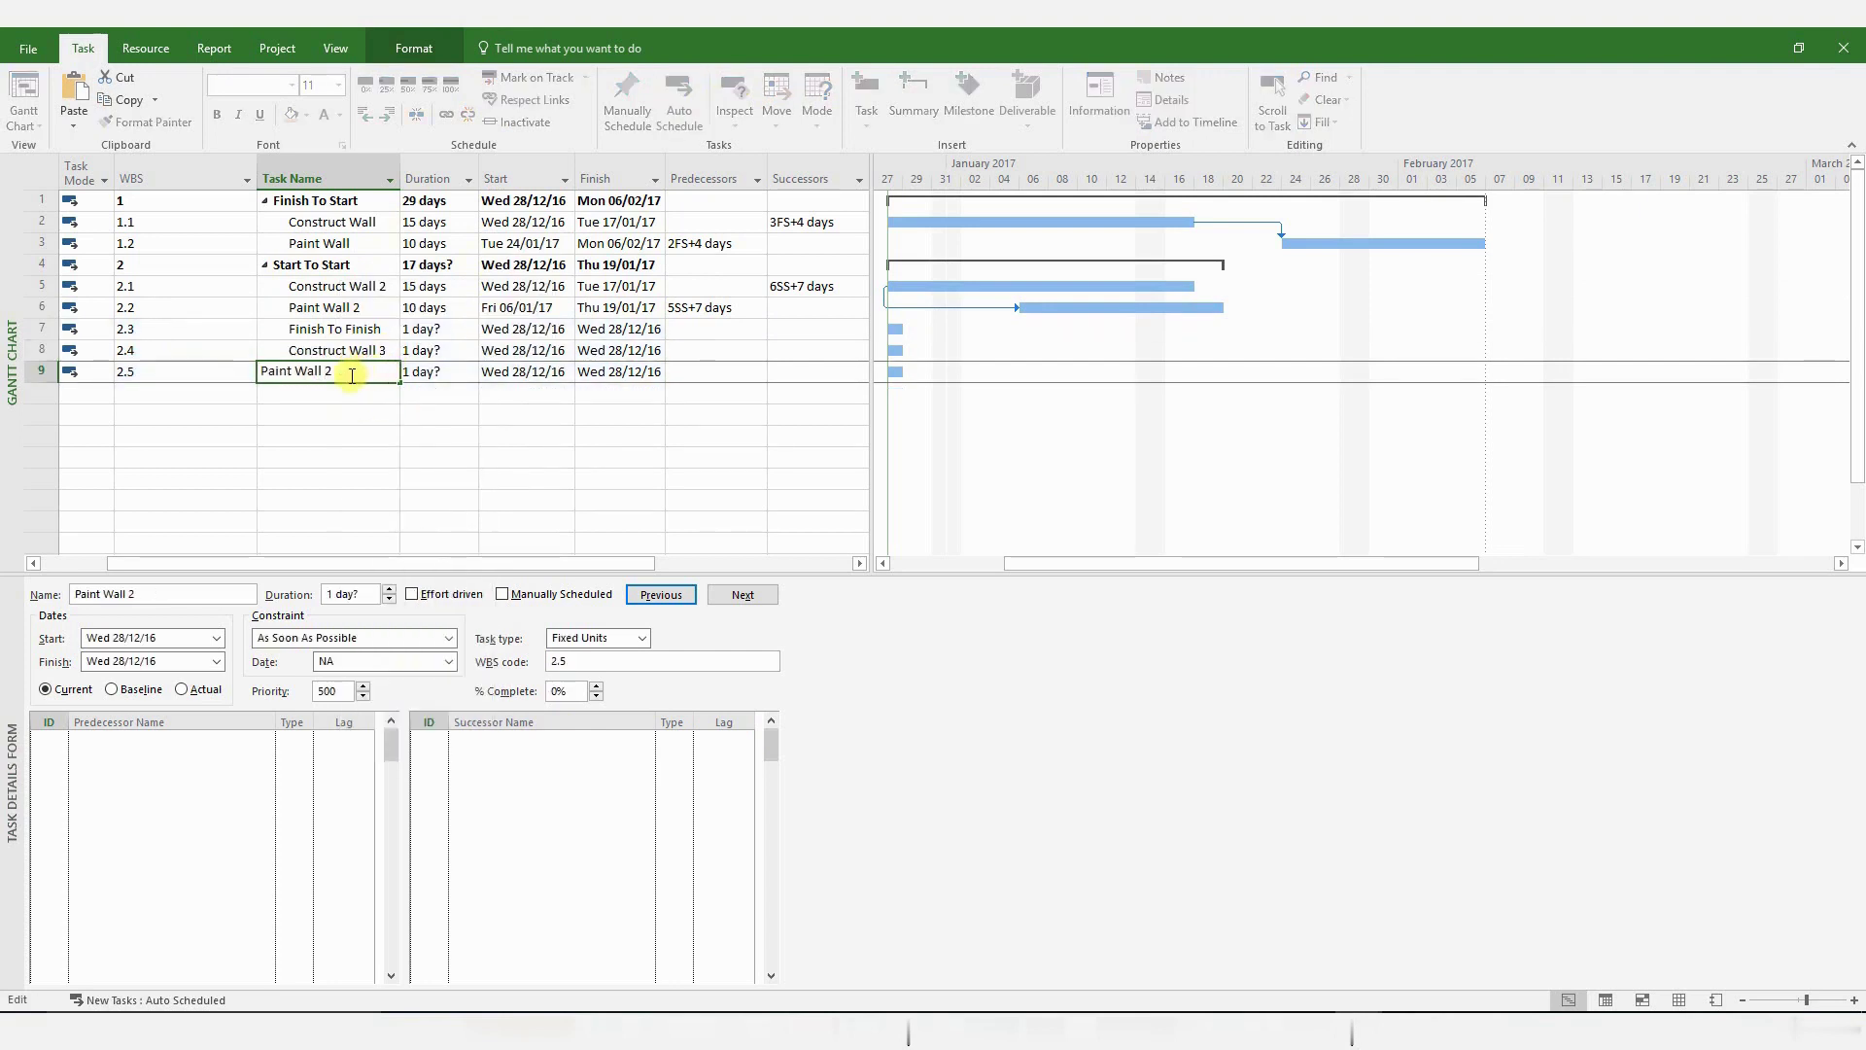
pyautogui.press('Return')
pyautogui.click(354, 329)
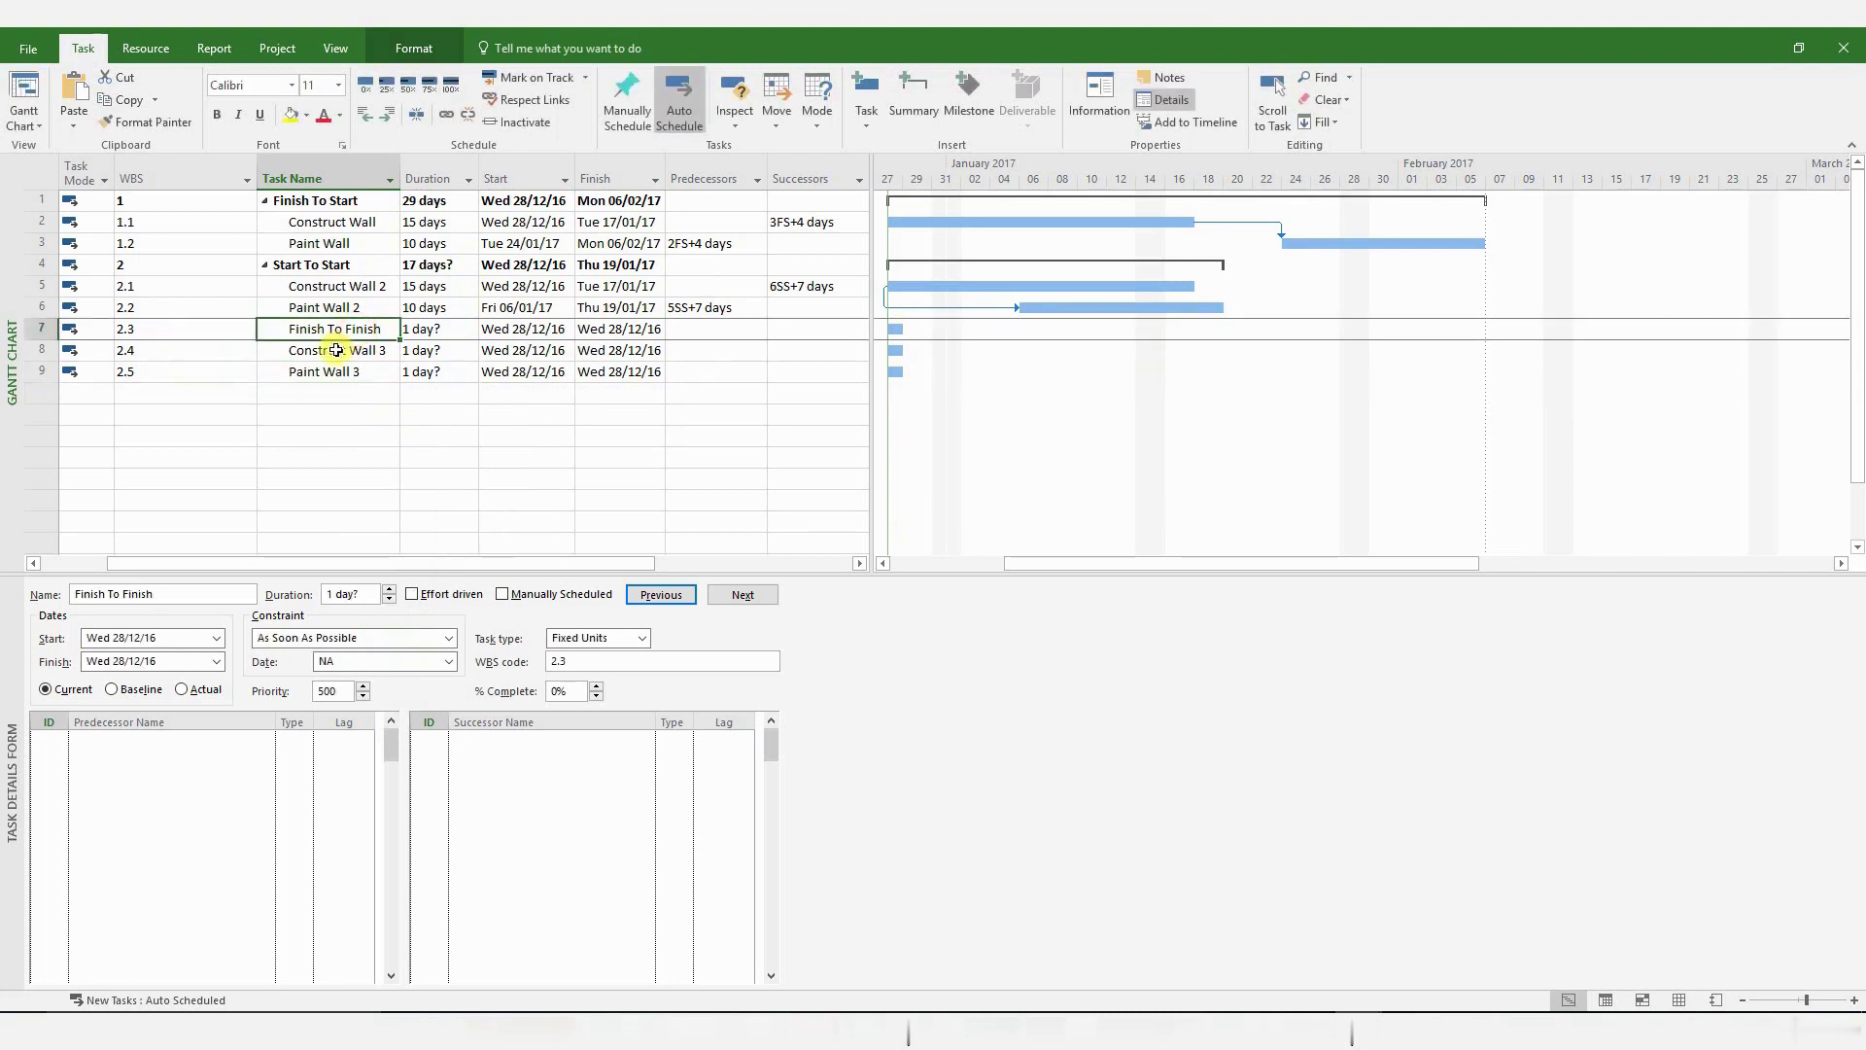
pyautogui.hotkey('alt', 'shift', 'Left')
# Set Construct Wall 3 to 15 days and Paint Wall 3 to 10 days.
pyautogui.click(418, 352)
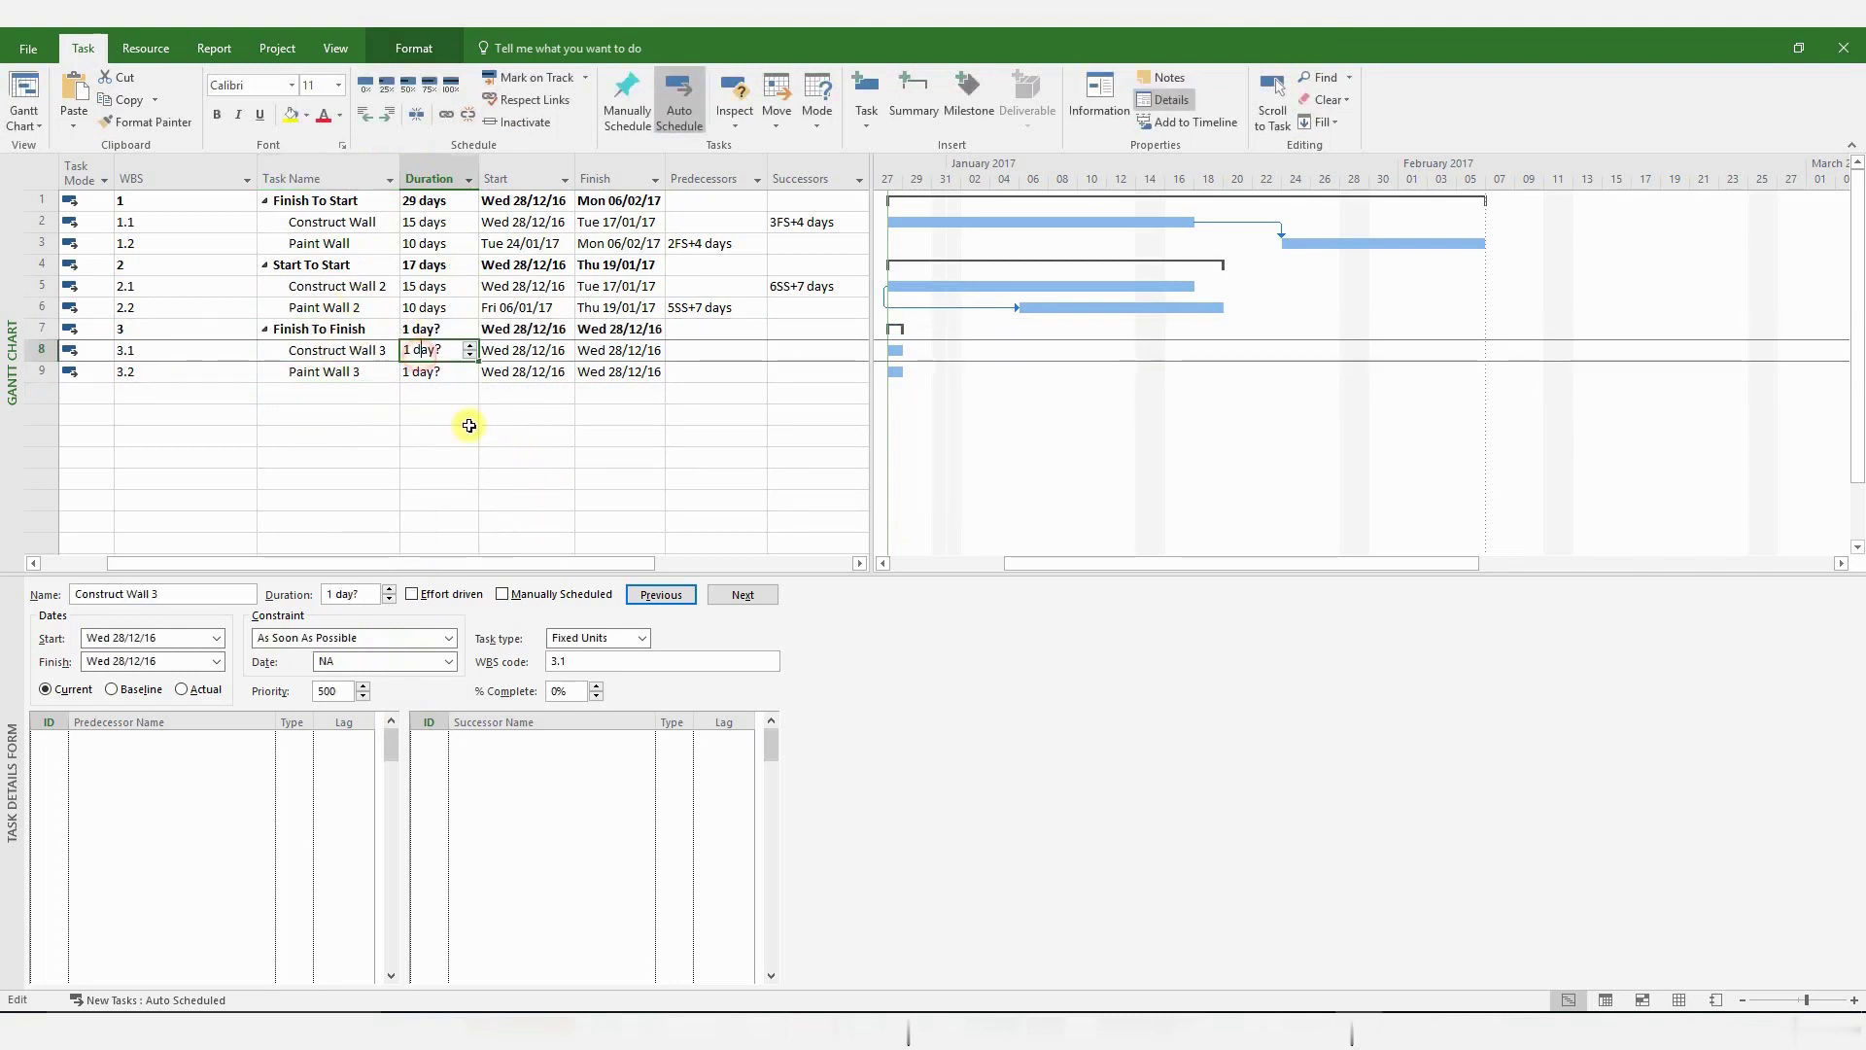
pyautogui.moveTo(433, 350); pyautogui.dragTo(321, 354)
pyautogui.write('15')
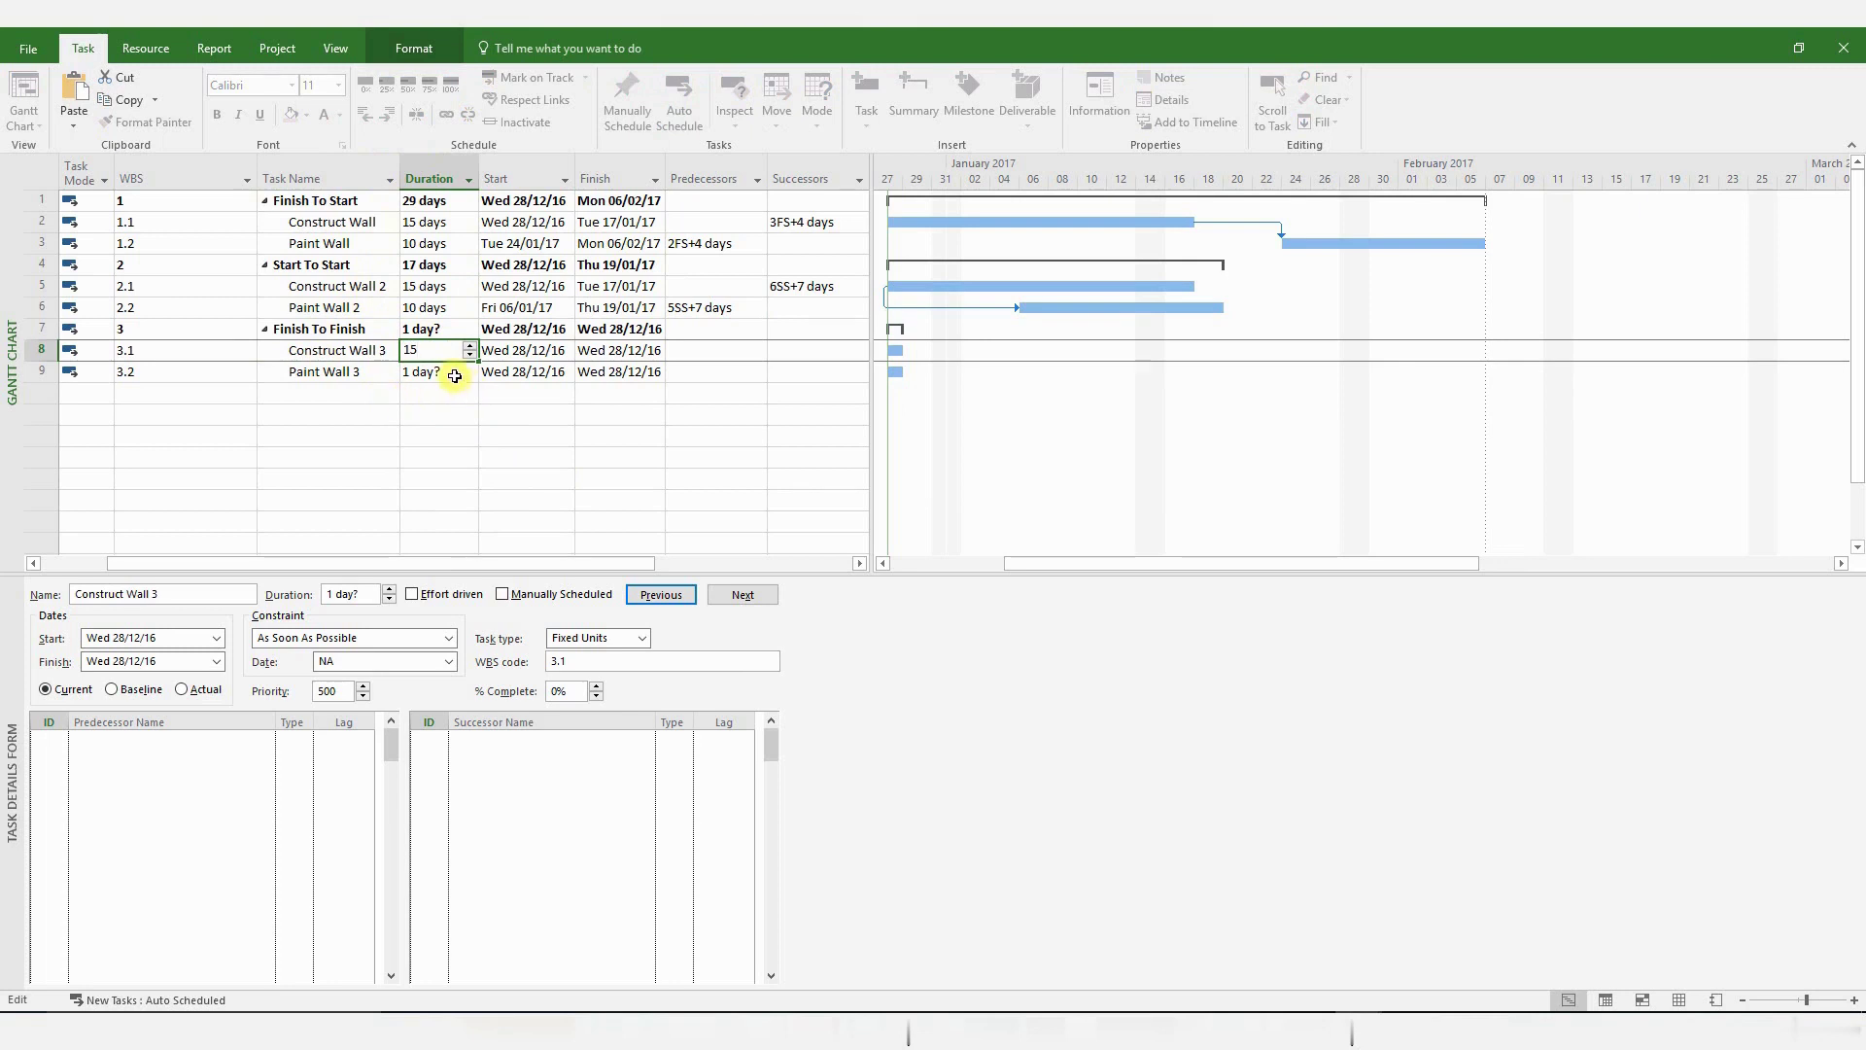
pyautogui.click(447, 371)
pyautogui.write('10')
pyautogui.press('Return')
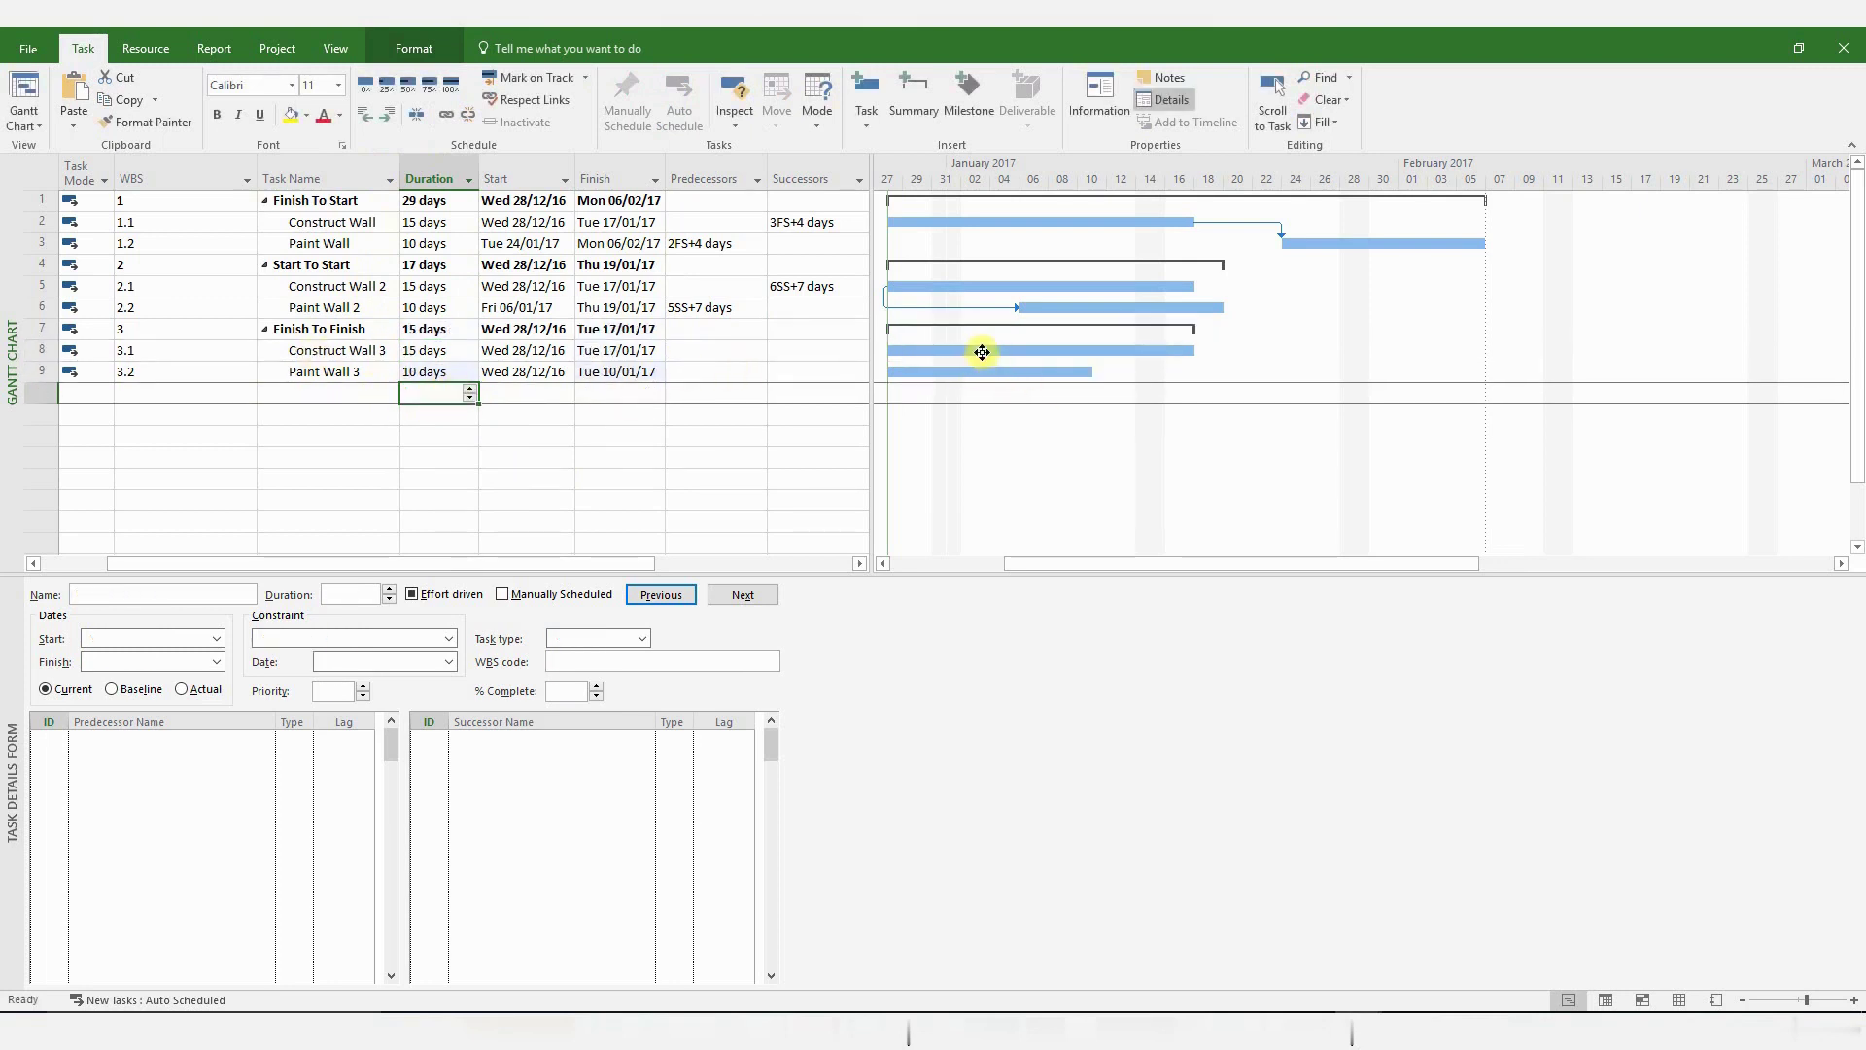
# Link Construct Wall 3 to Paint Wall 3 and change the link type to Finish-to-Finish (FF).
pyautogui.moveTo(982, 351)
pyautogui.mouseDown()
pyautogui.moveTo(1000, 375)
pyautogui.moveTo(987, 394)
pyautogui.moveTo(988, 350)
pyautogui.moveTo(996, 377)
pyautogui.mouseUp()
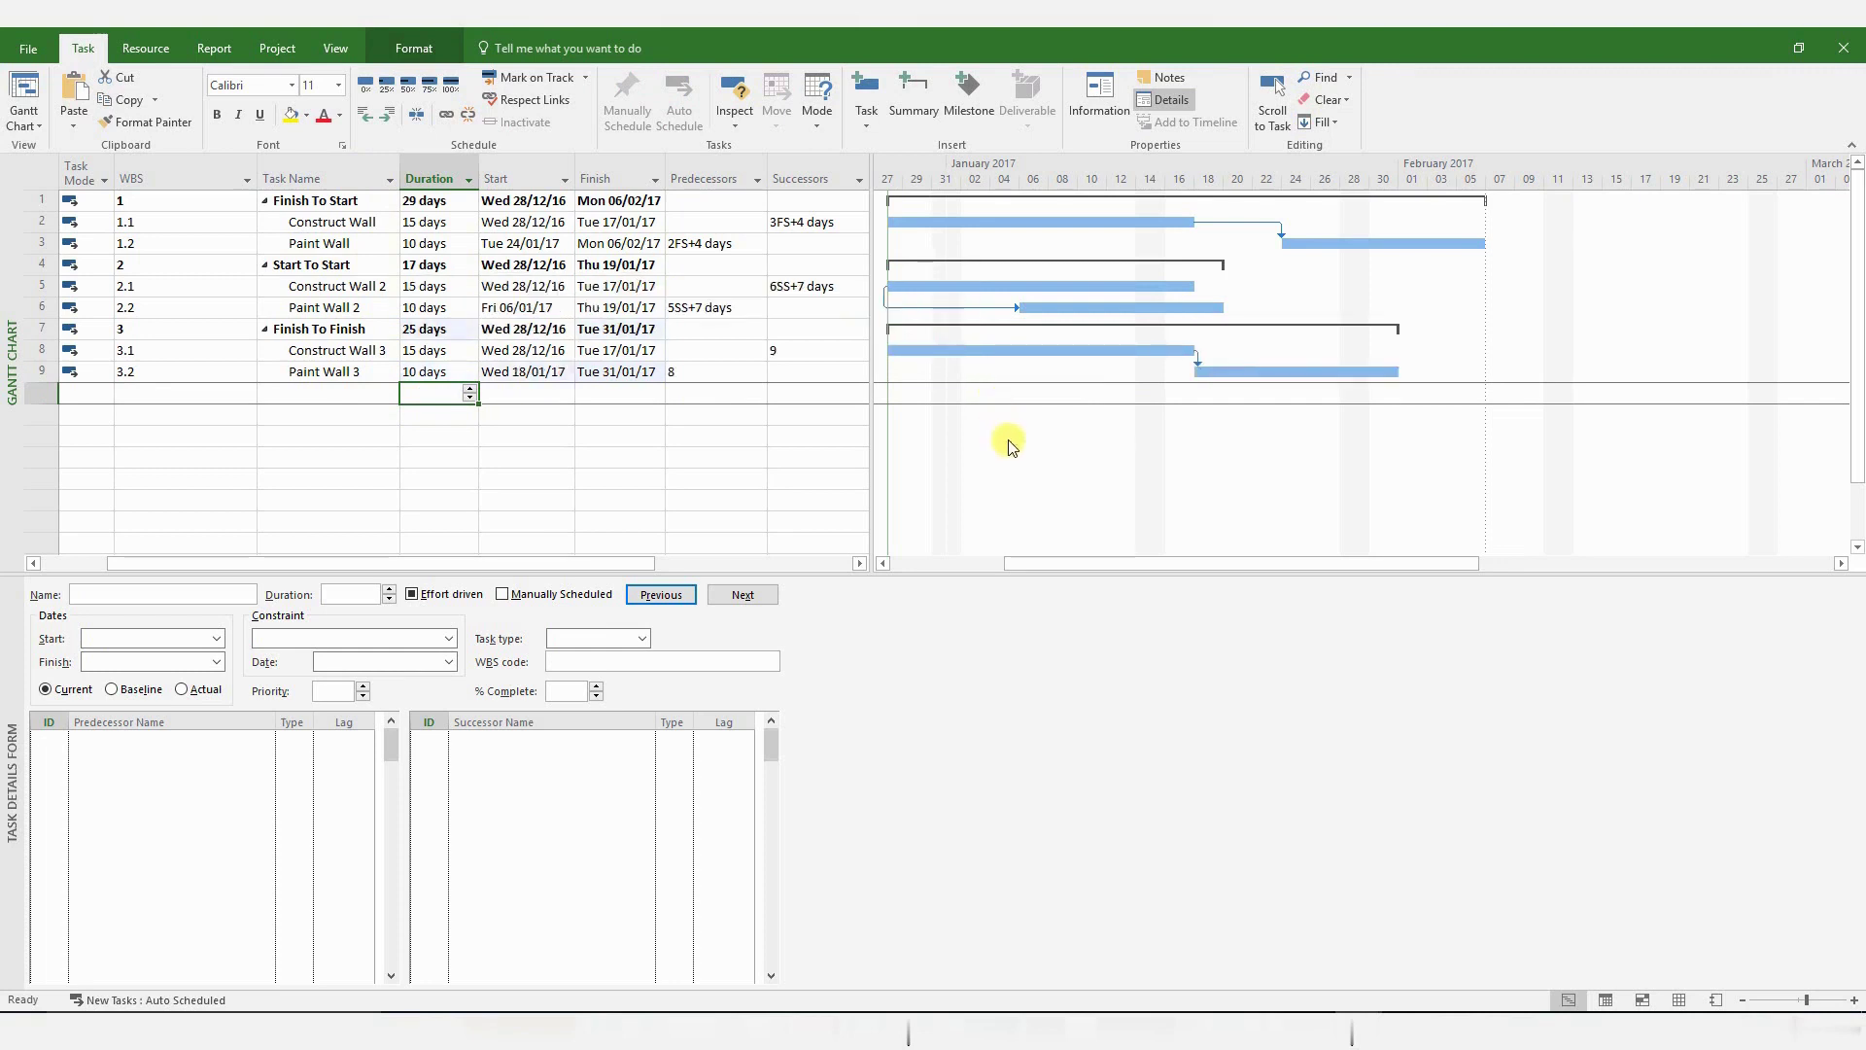
pyautogui.click(358, 348)
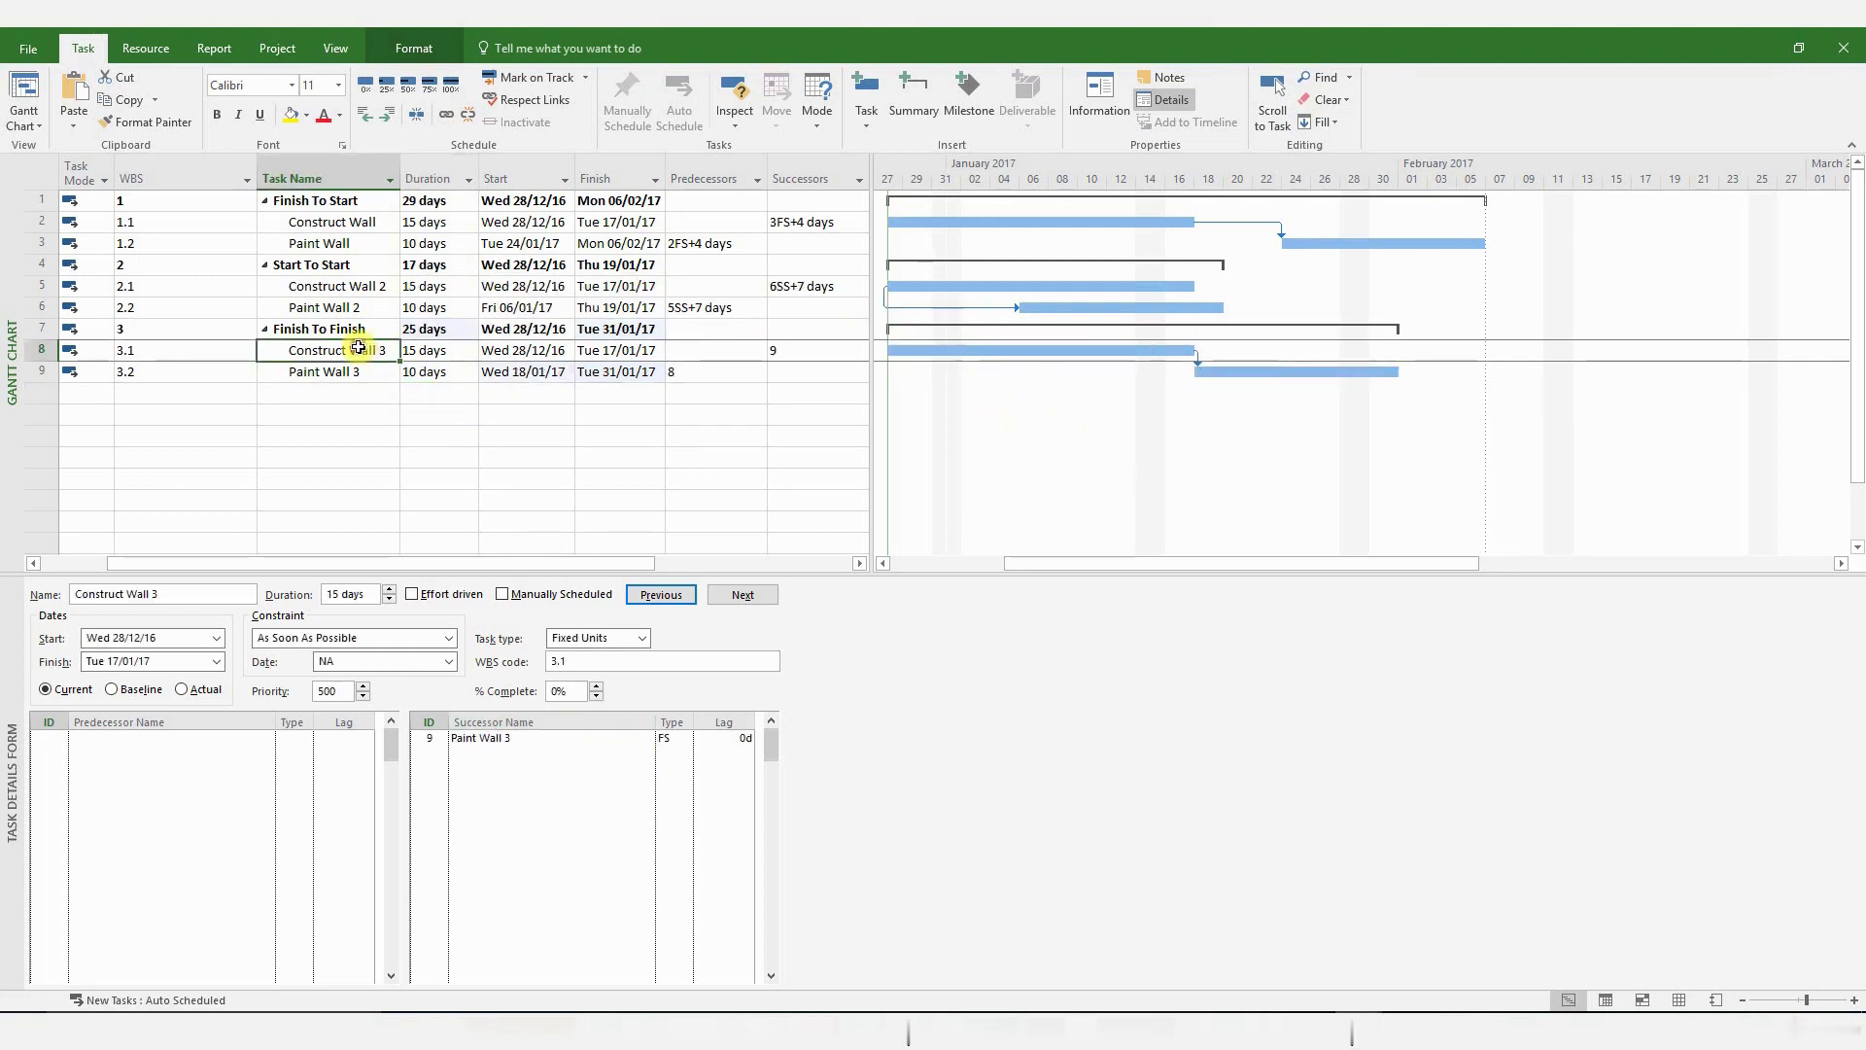
pyautogui.click(677, 737)
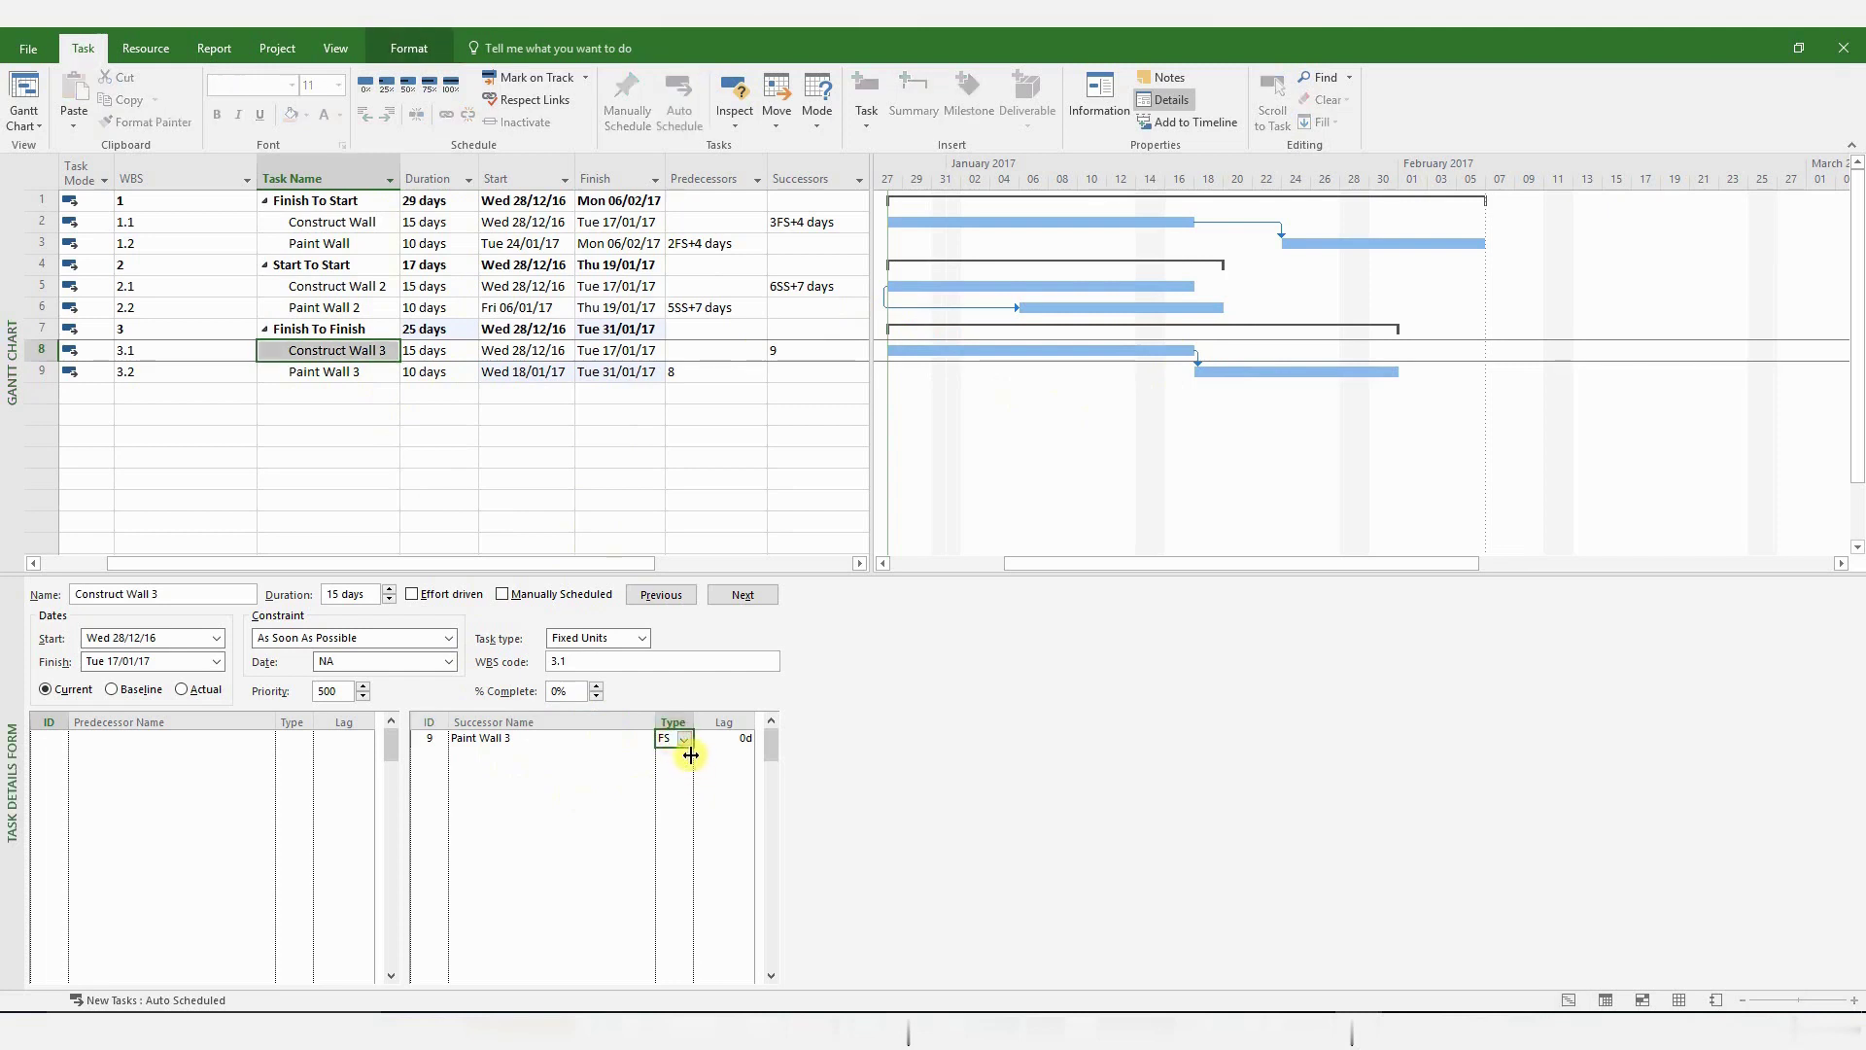
pyautogui.click(685, 740)
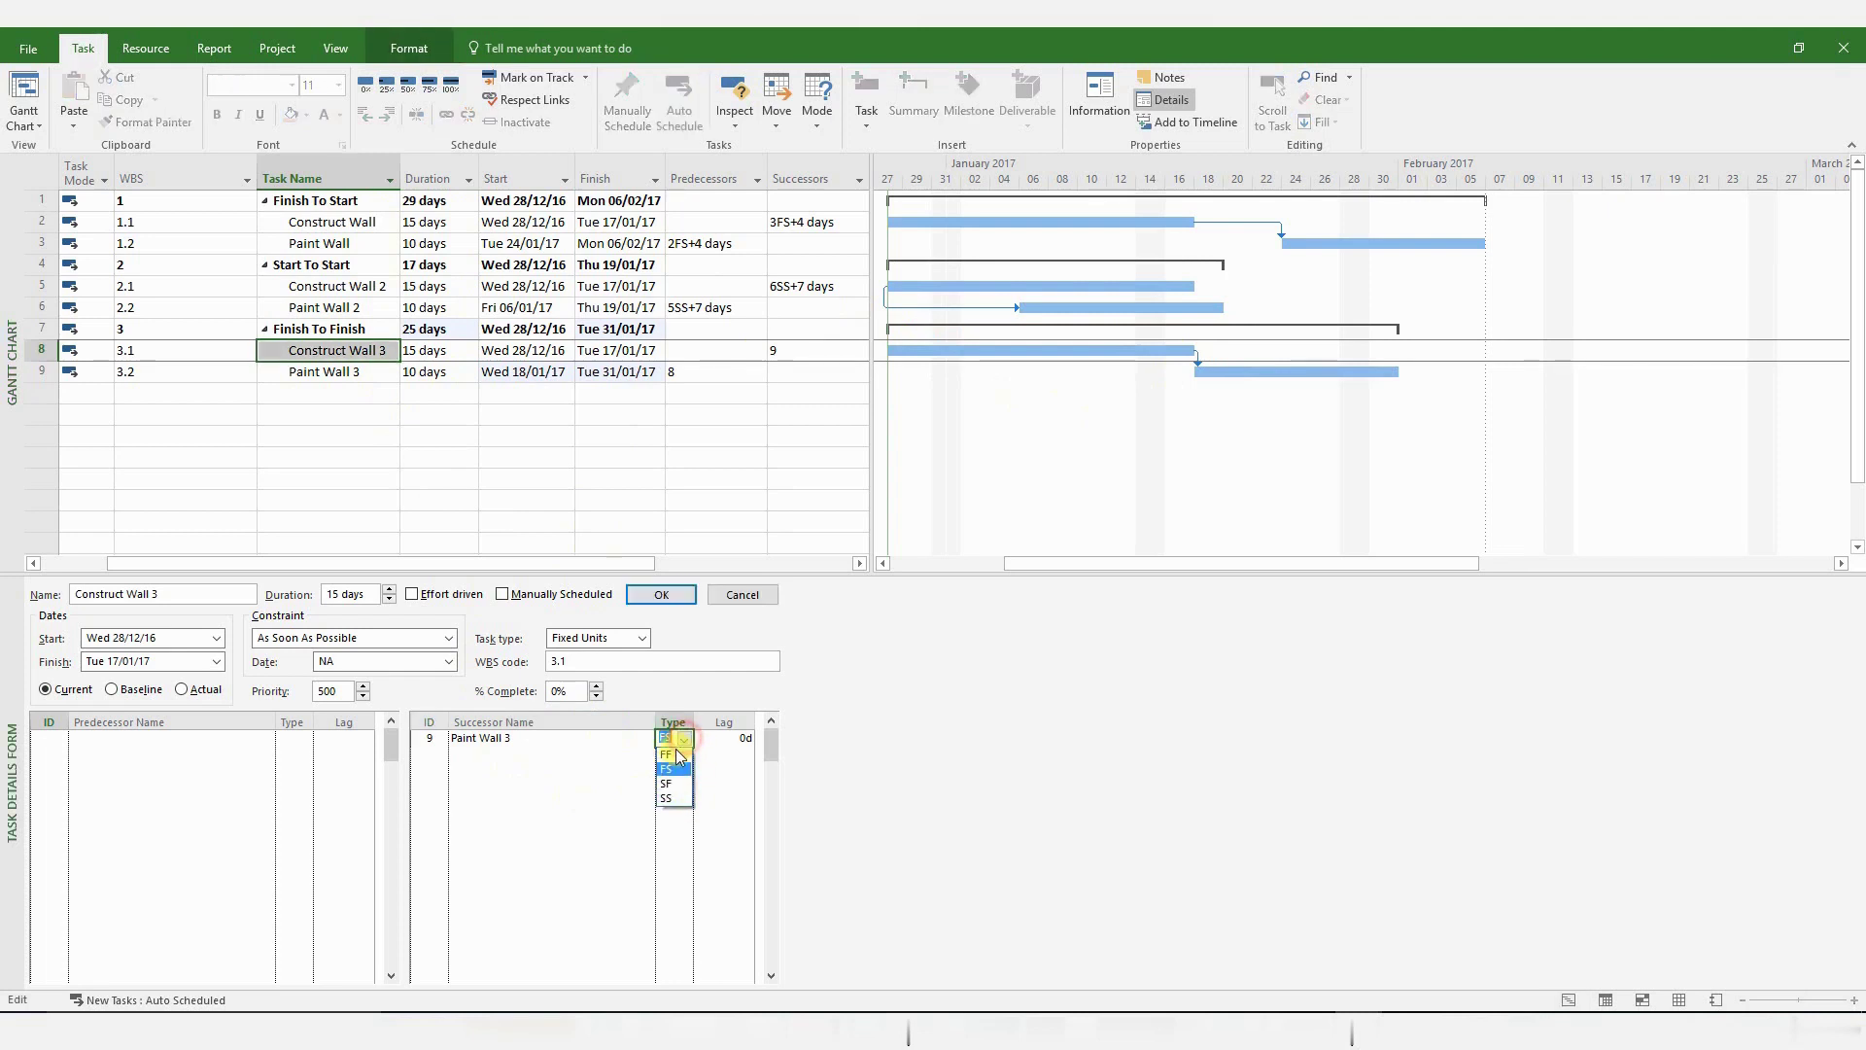
pyautogui.click(668, 754)
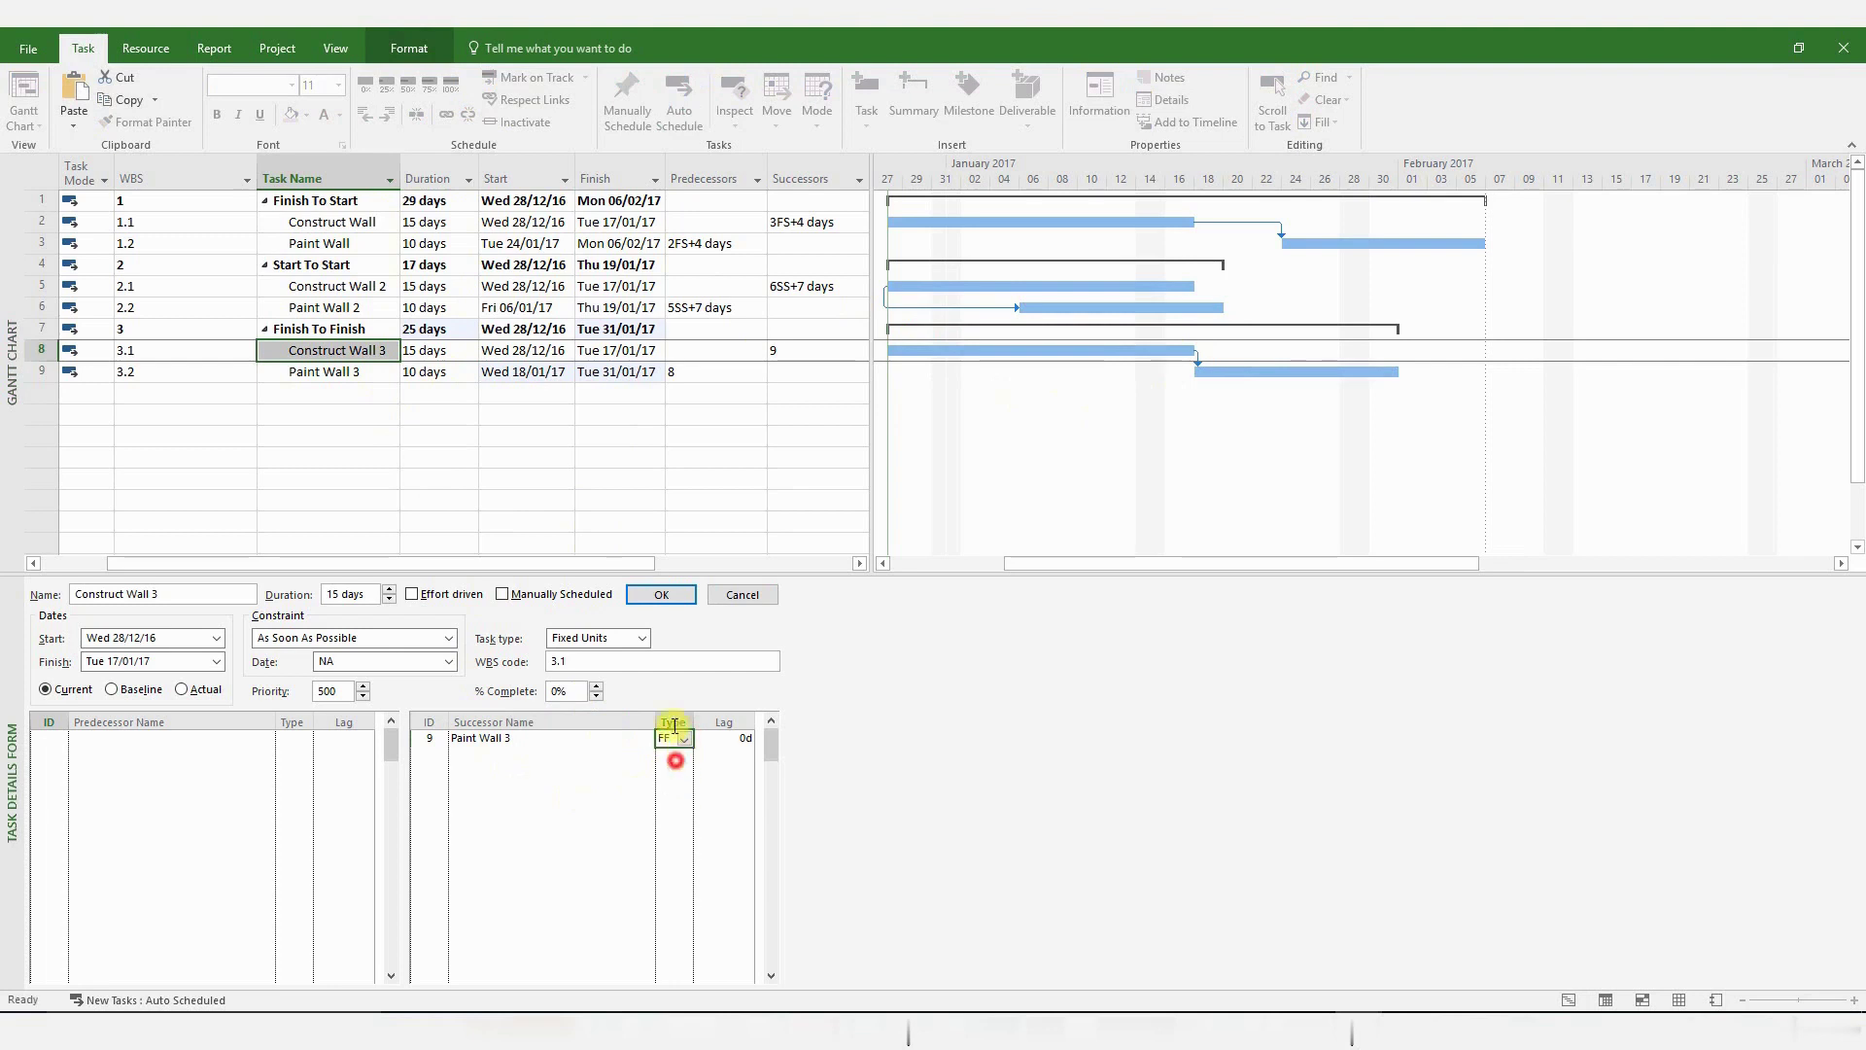
pyautogui.click(650, 598)
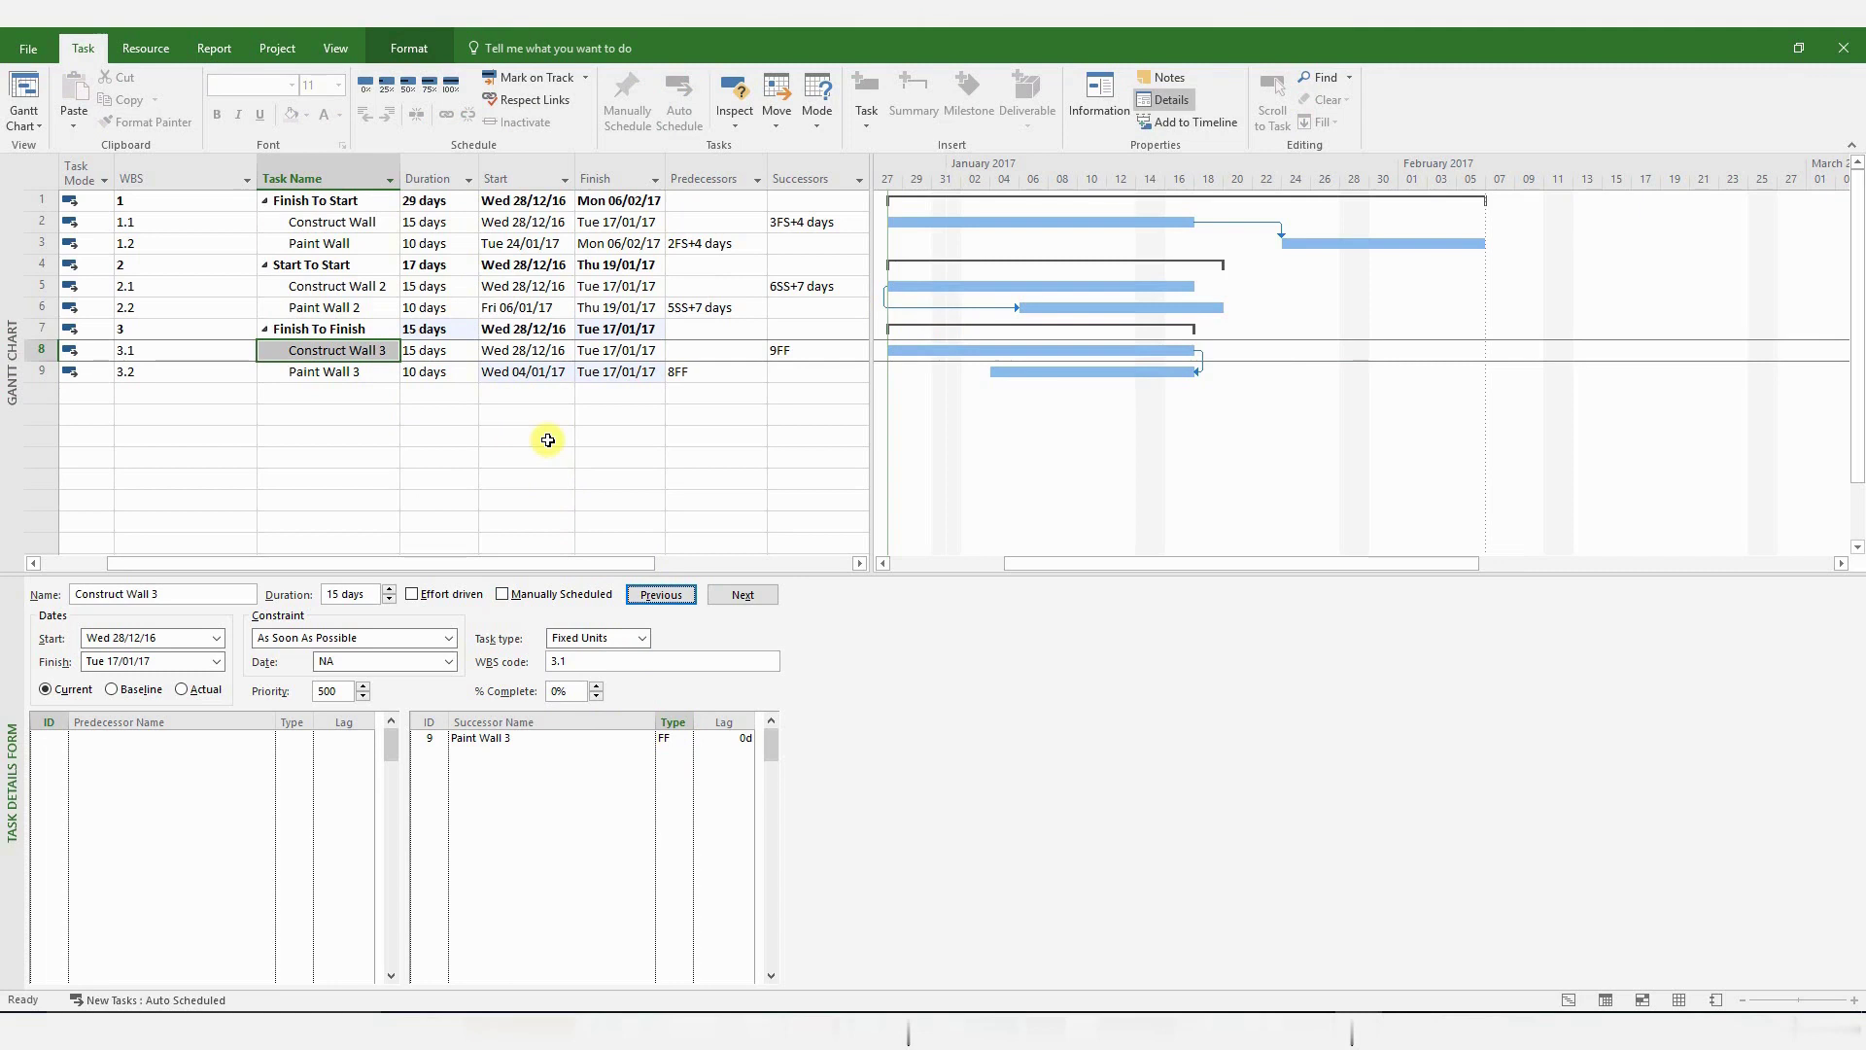
# Set a 6-day lag on the Paint Wall 3 FF link so it finishes 25/01/17.
pyautogui.click(731, 740)
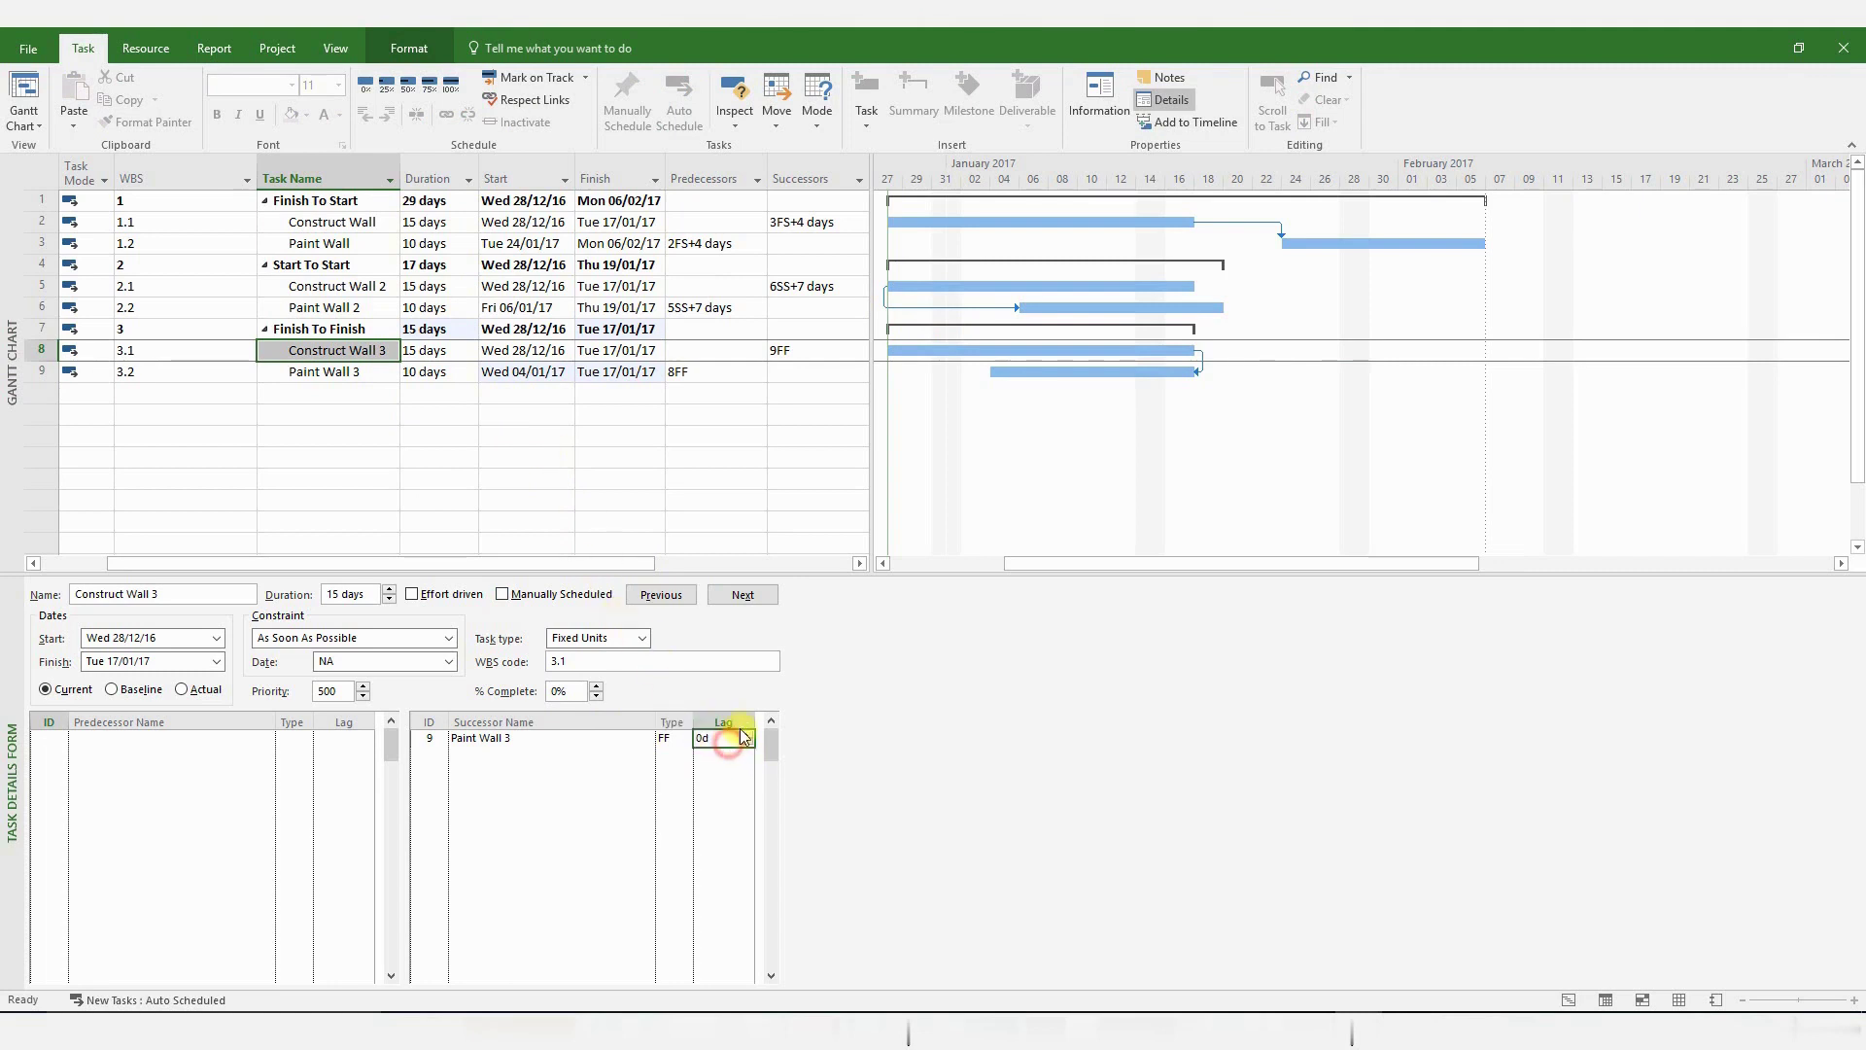
pyautogui.click(749, 733)
pyautogui.click(749, 733)
pyautogui.click(749, 732)
pyautogui.click(748, 733)
pyautogui.click(748, 732)
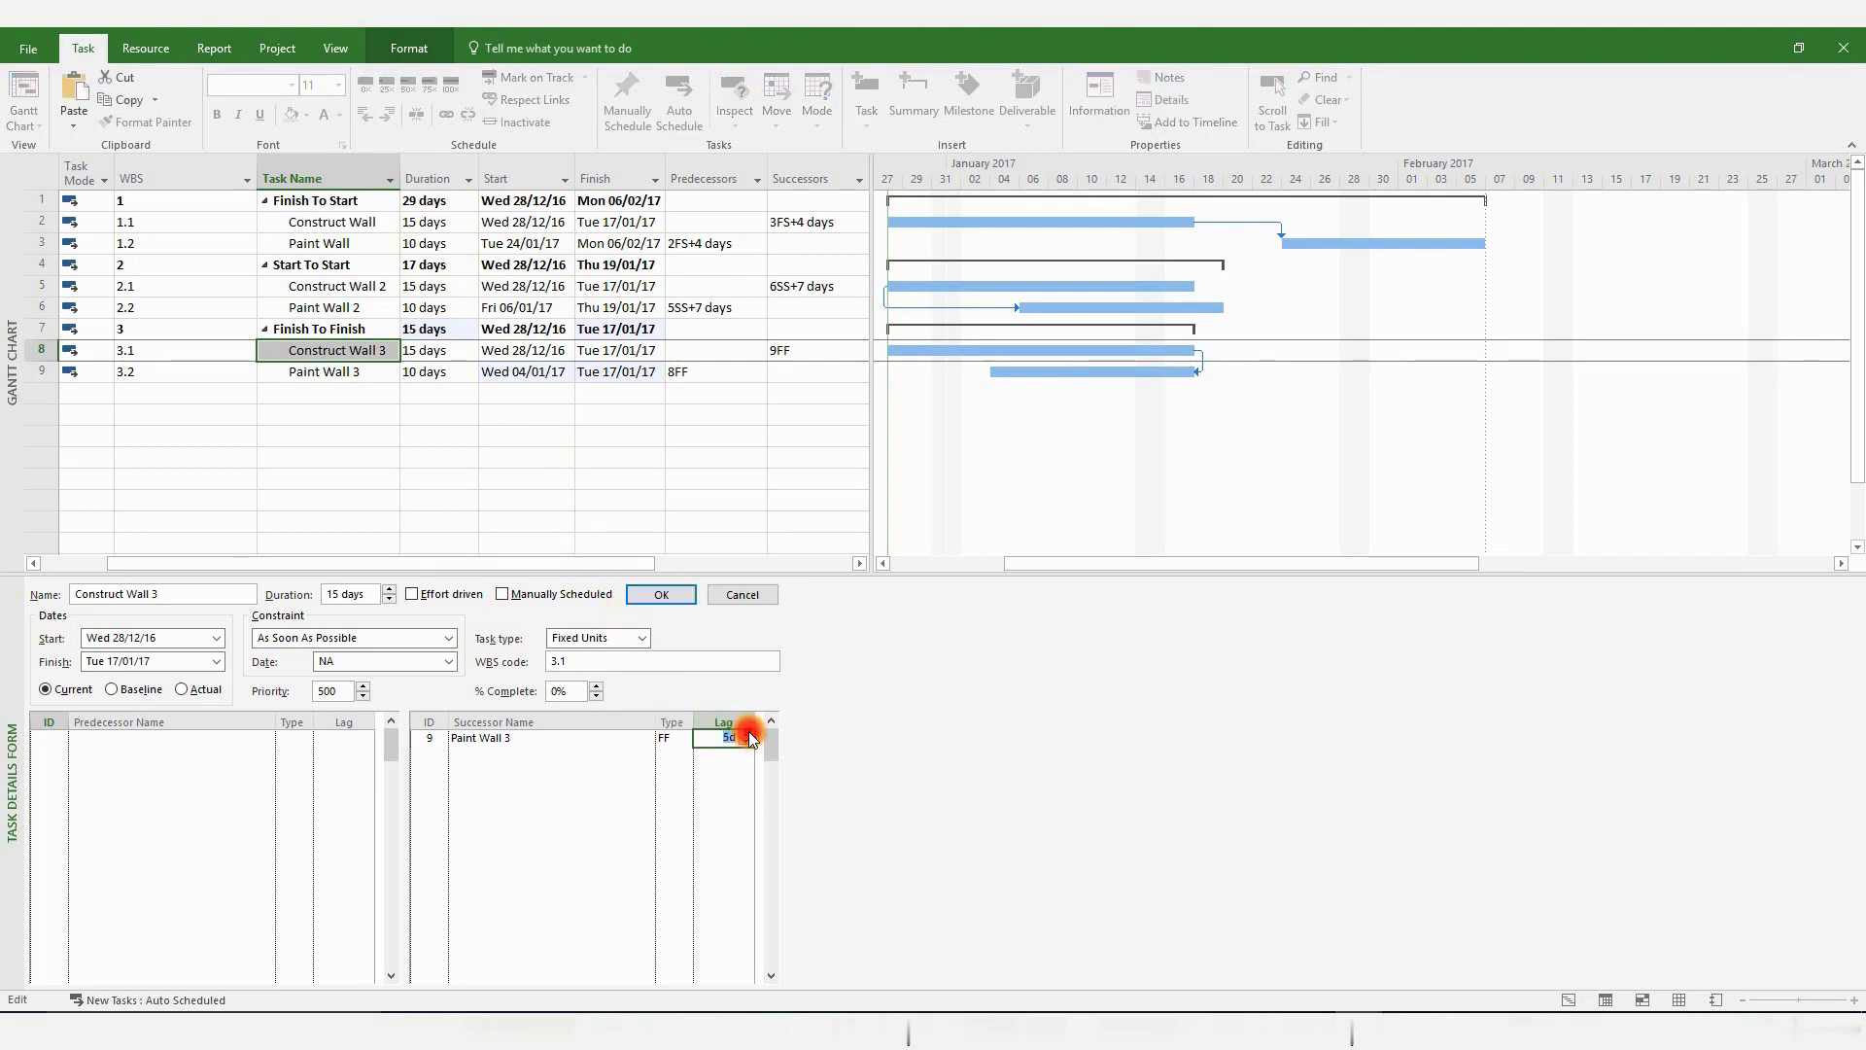
pyautogui.click(749, 734)
pyautogui.click(670, 595)
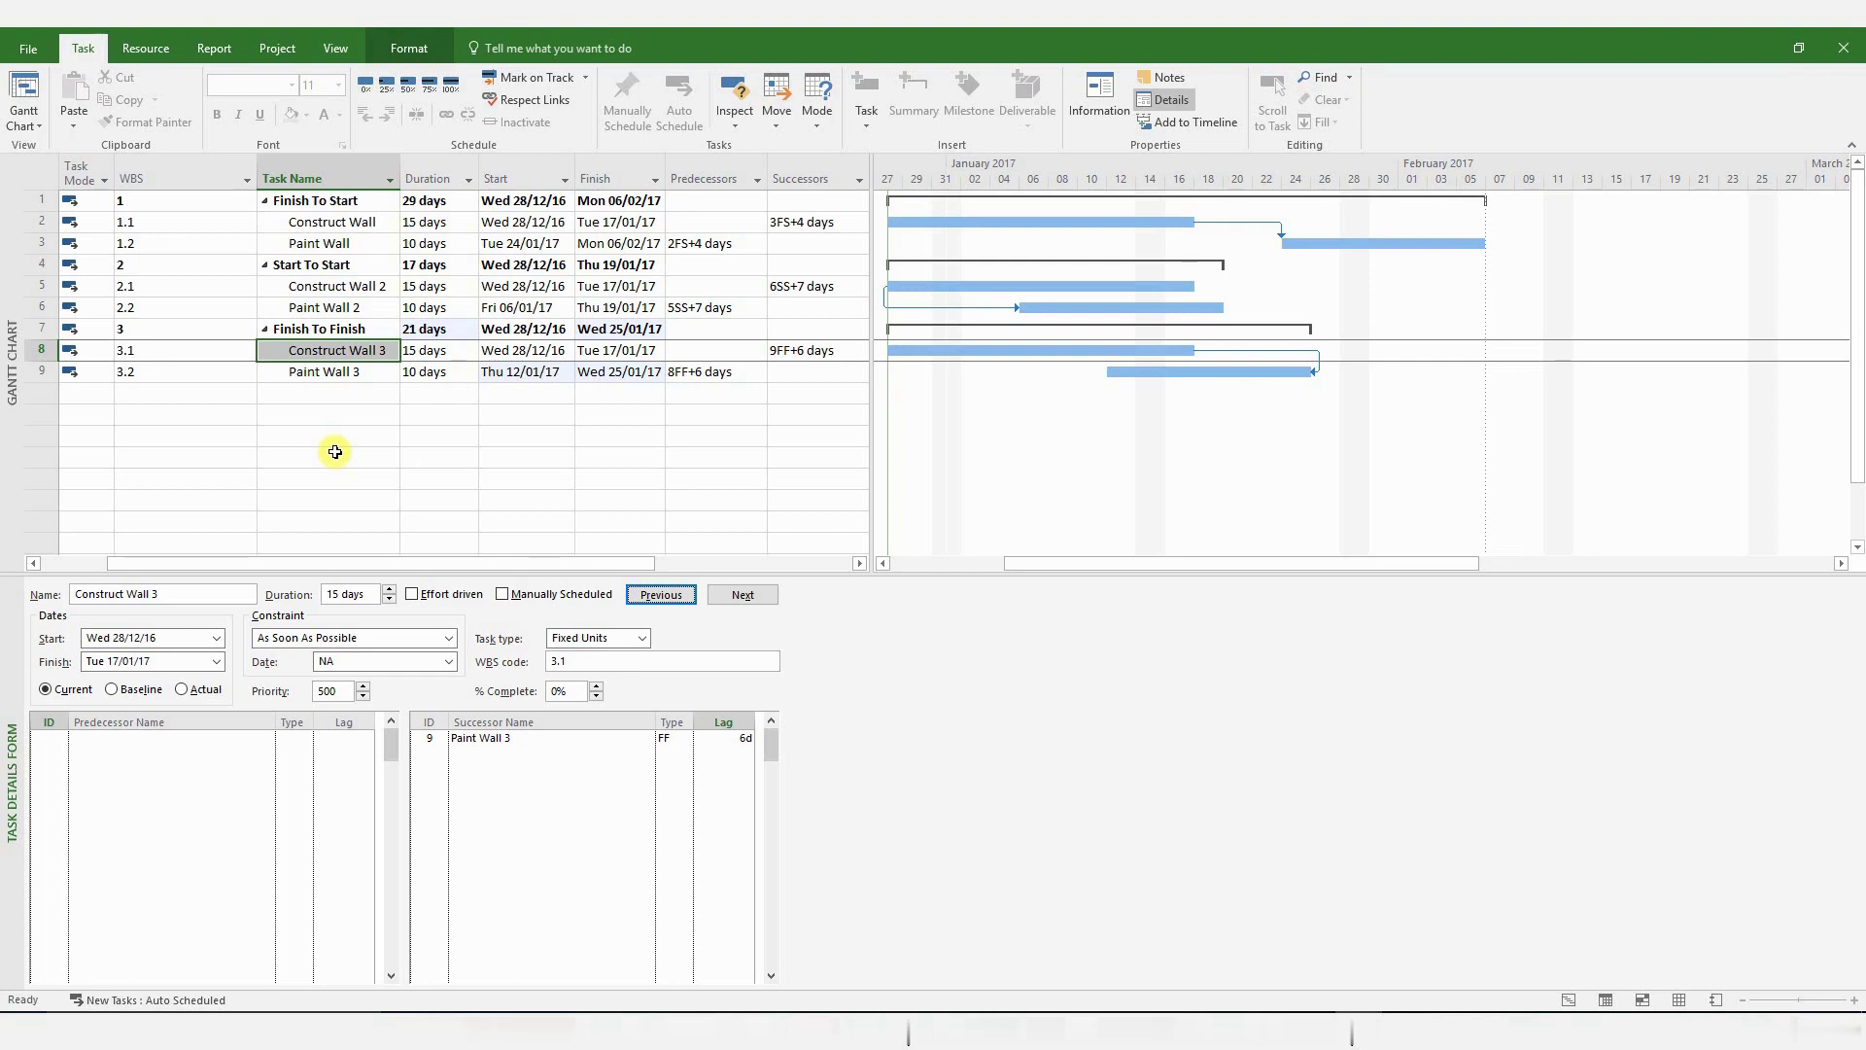
pyautogui.click(352, 202)
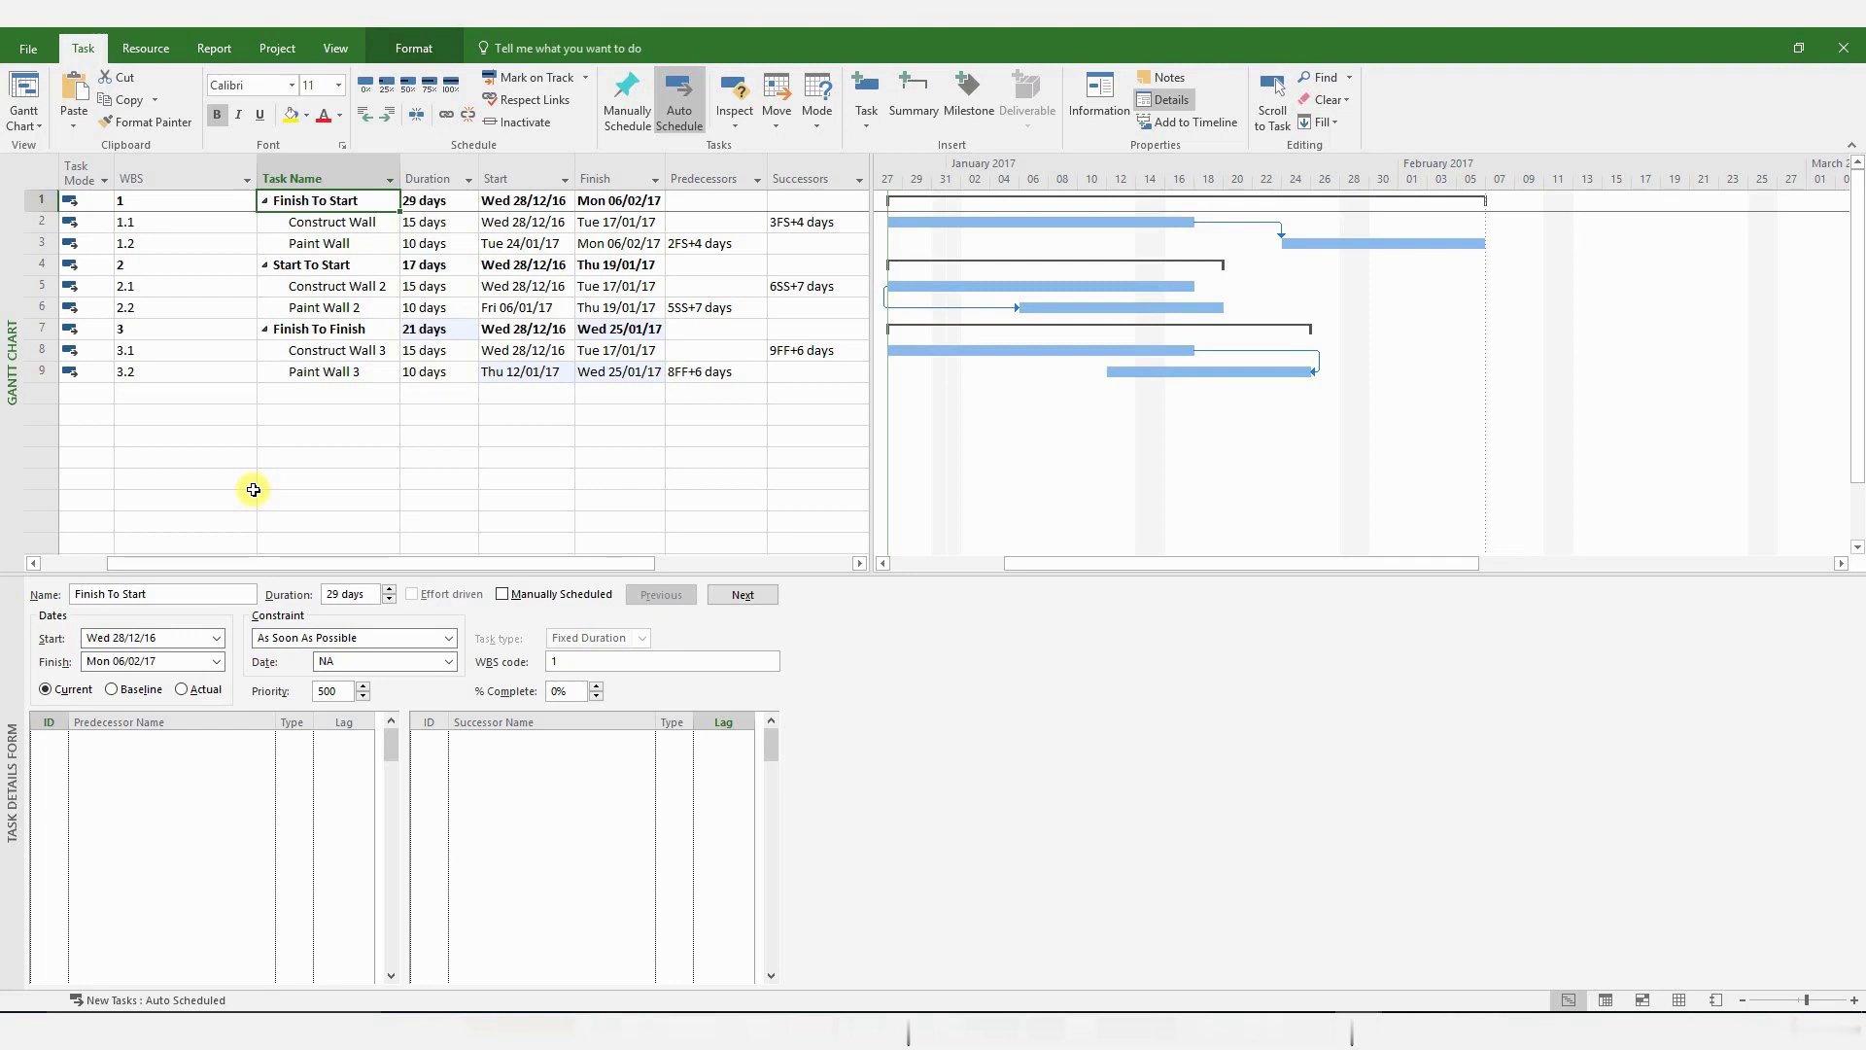
pyautogui.click(253, 489)
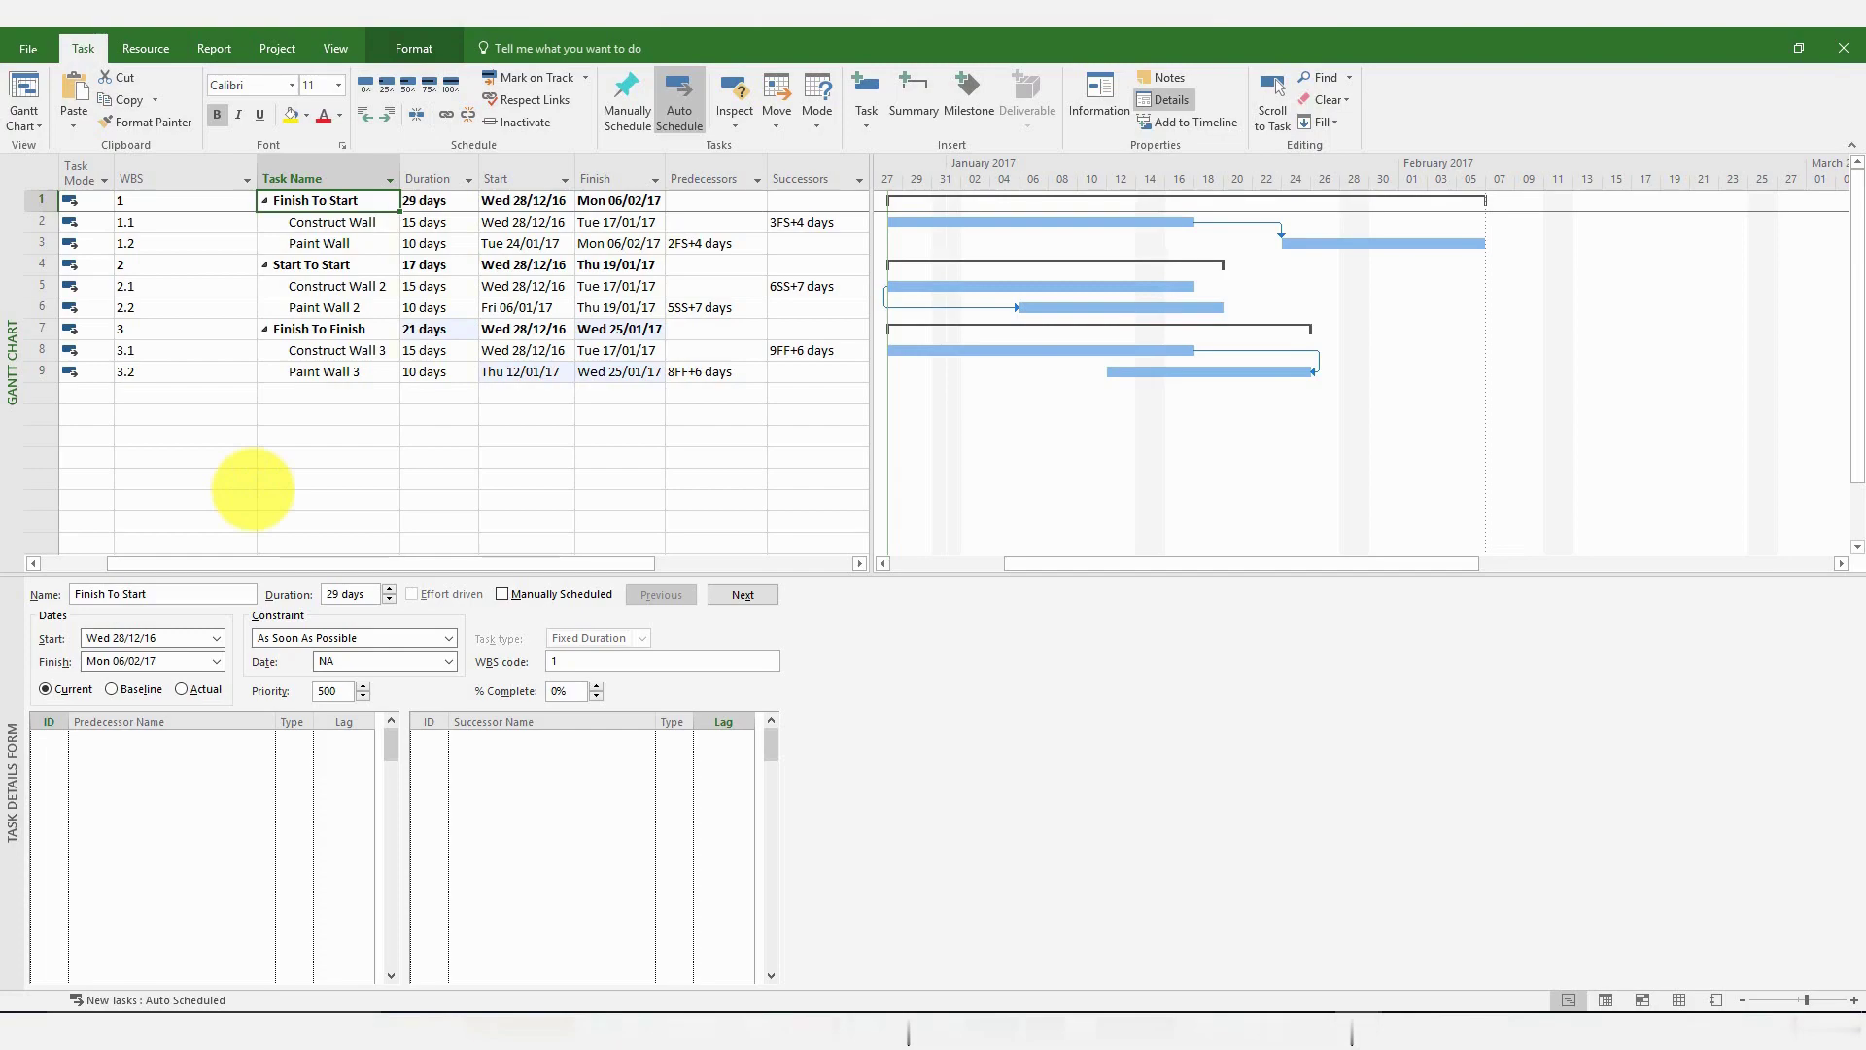